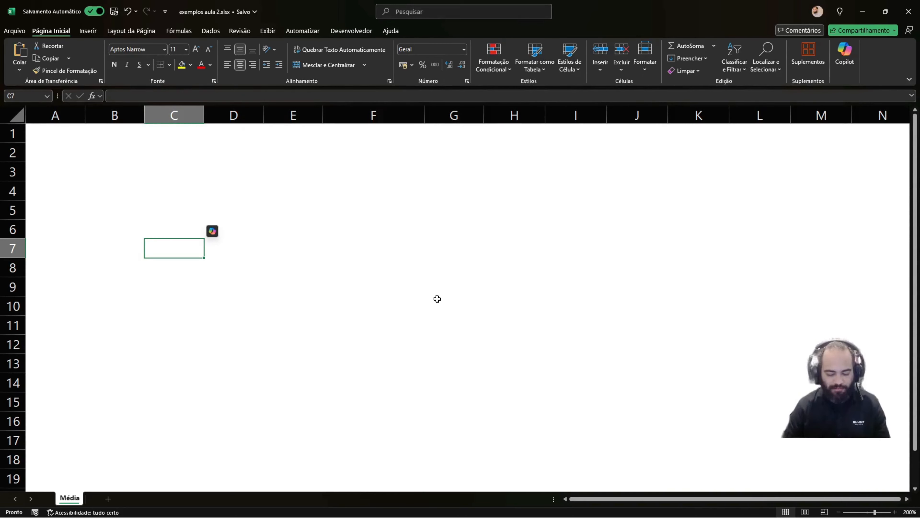
Add two new blank worksheets after the Média sheet
click(71, 127)
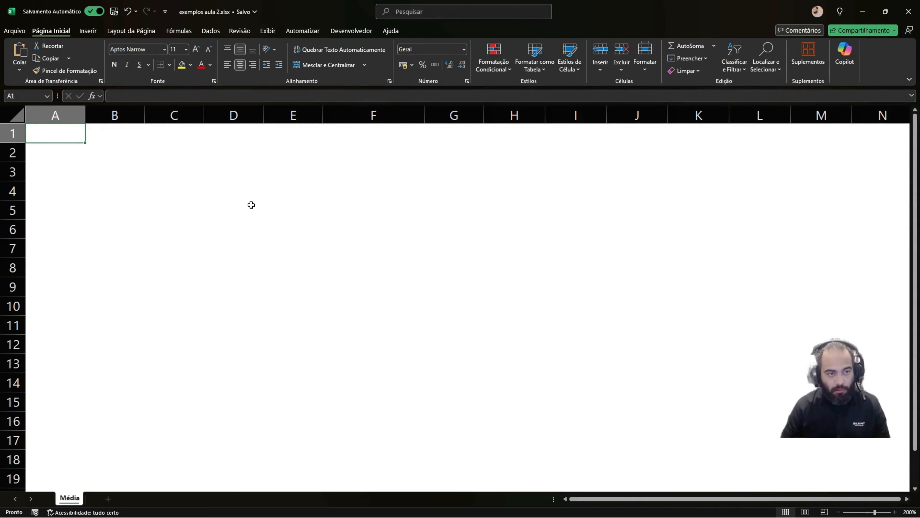
click(110, 500)
click(75, 499)
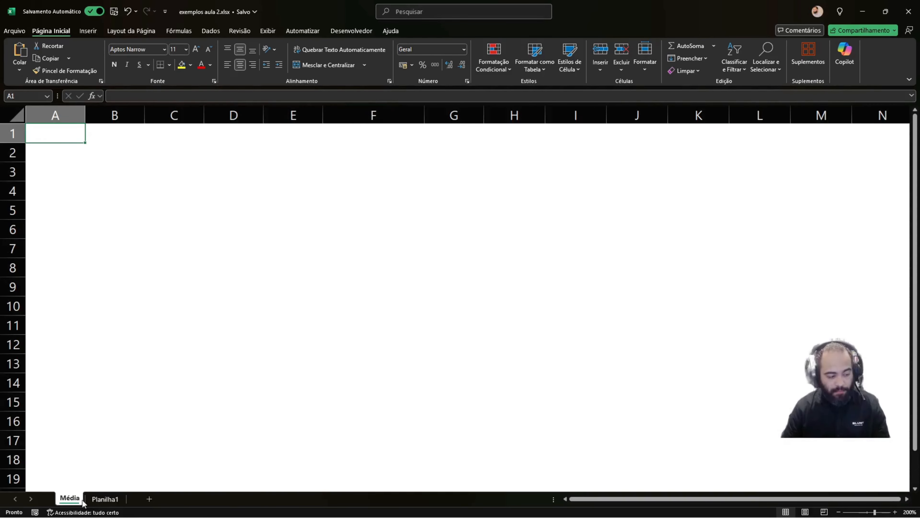
click(107, 500)
click(148, 499)
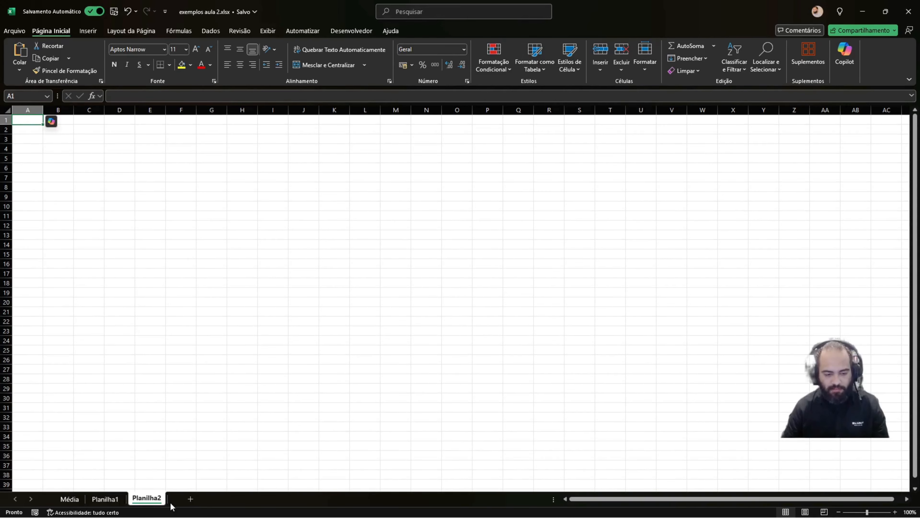
Delete the two newly added worksheets, Planilha2 and Planilha1, leaving only Média in the workbook
right_click(146, 499)
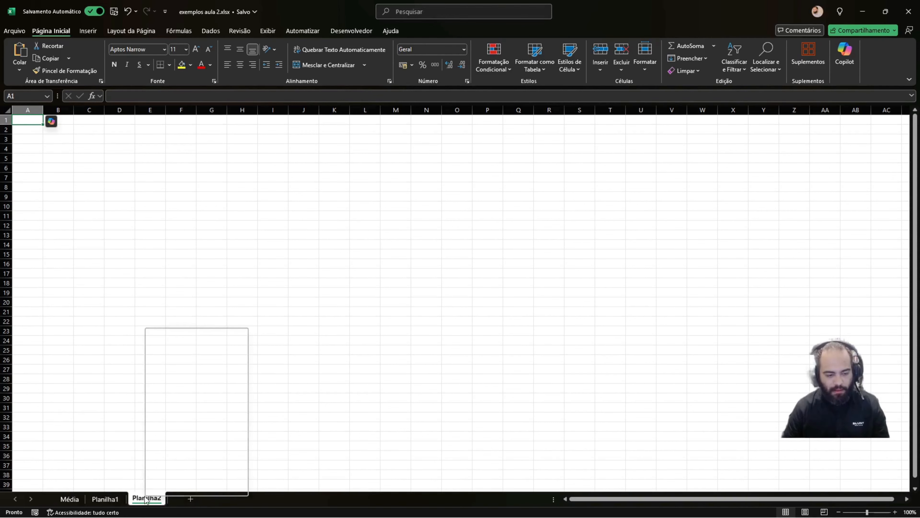
click(169, 348)
right_click(108, 500)
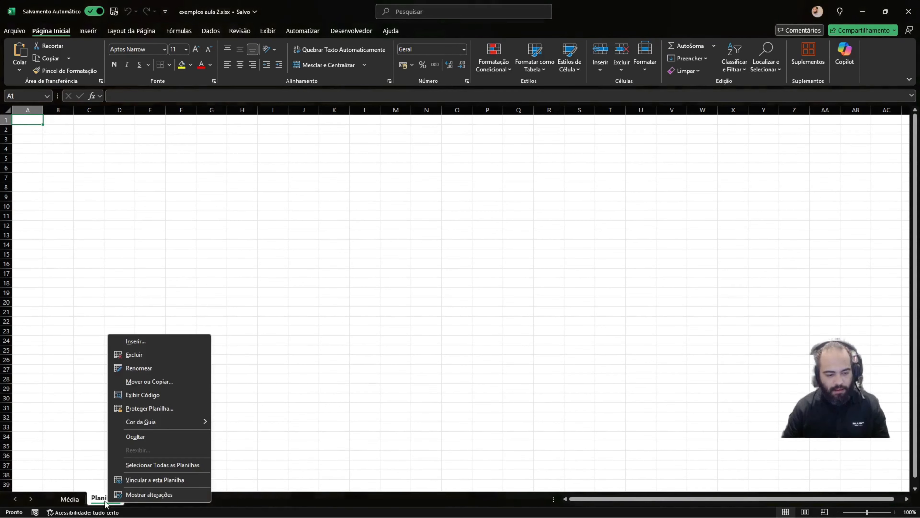
click(144, 353)
key(alt+Tab)
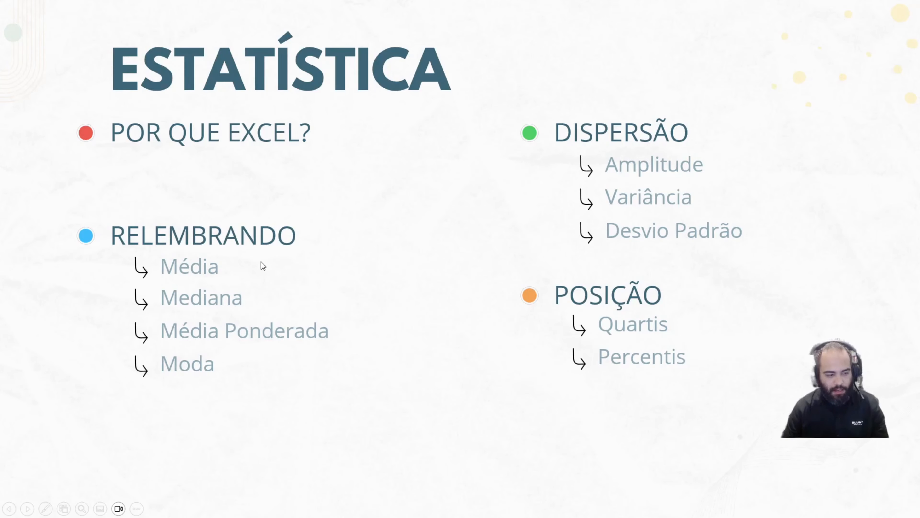
key(alt+Tab)
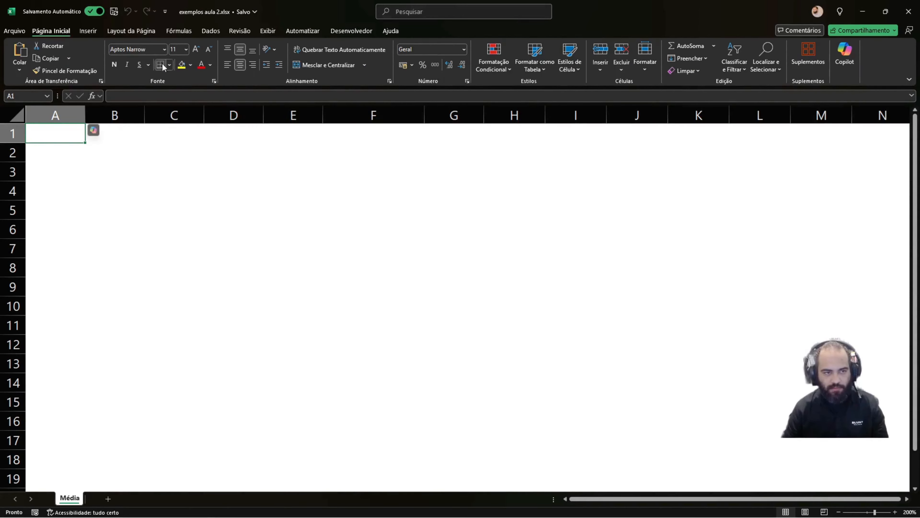
click(189, 30)
click(343, 31)
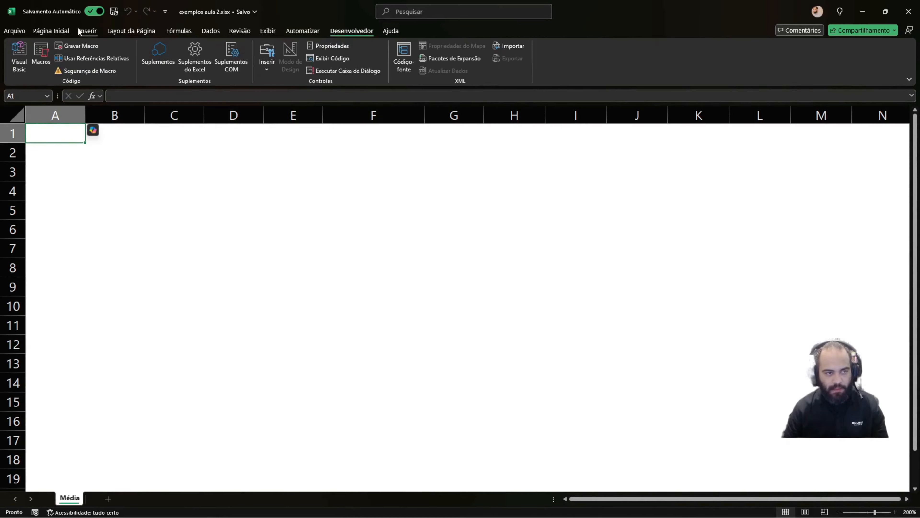
click(47, 31)
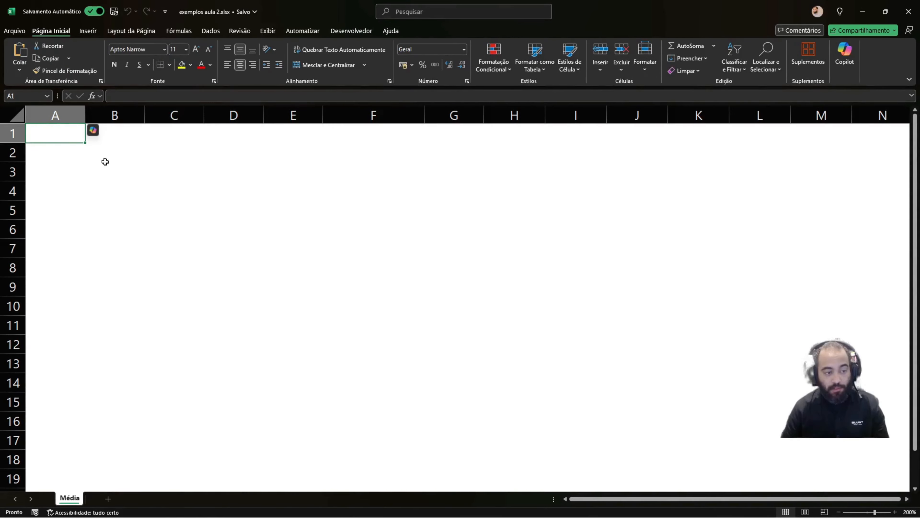
click(210, 31)
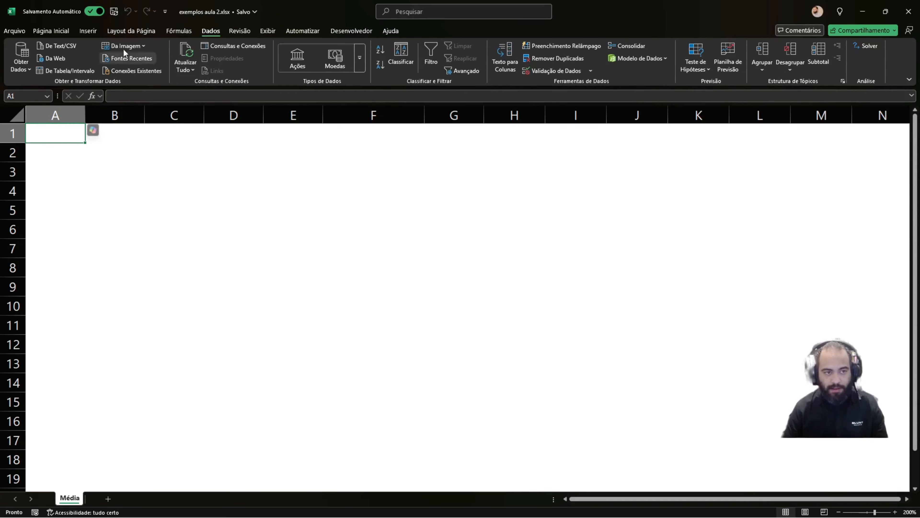
click(177, 32)
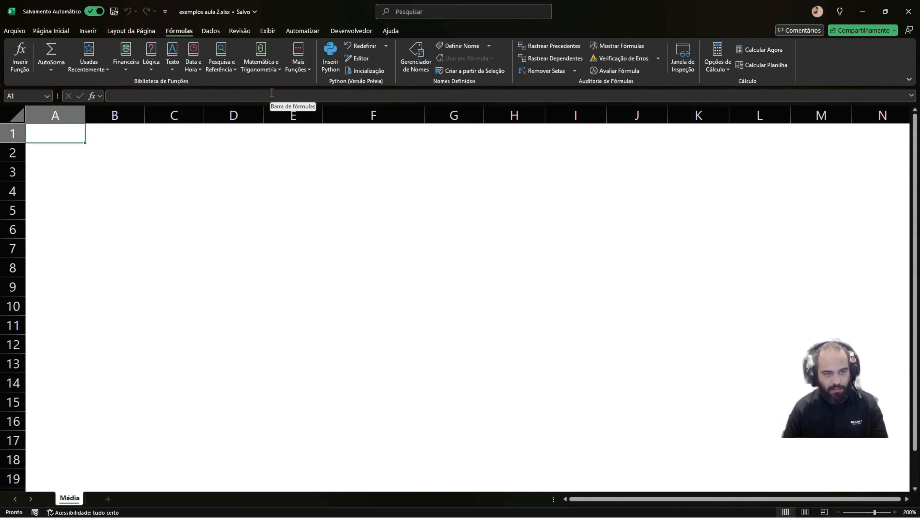
click(113, 154)
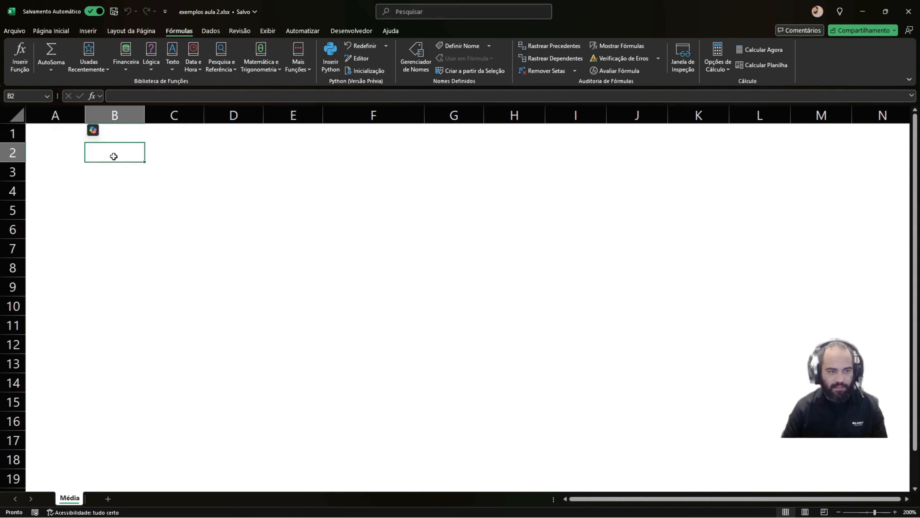
click(56, 134)
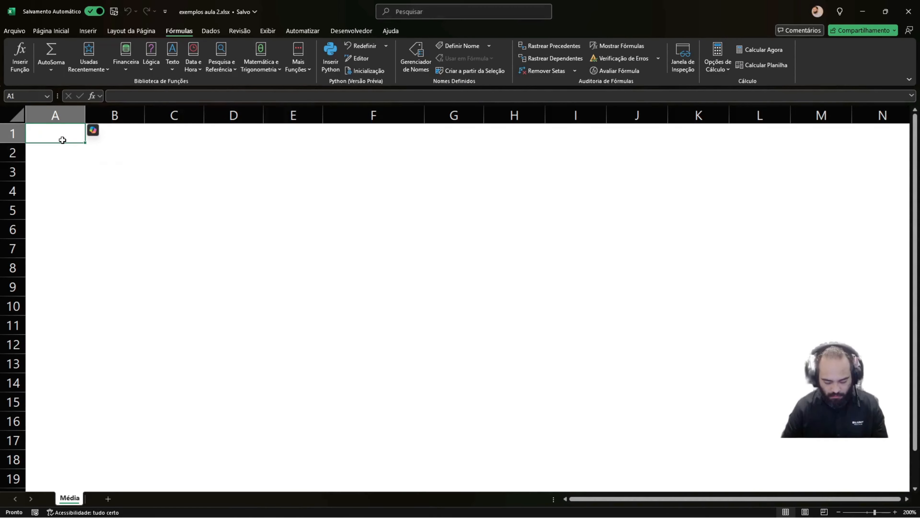
text(=média)
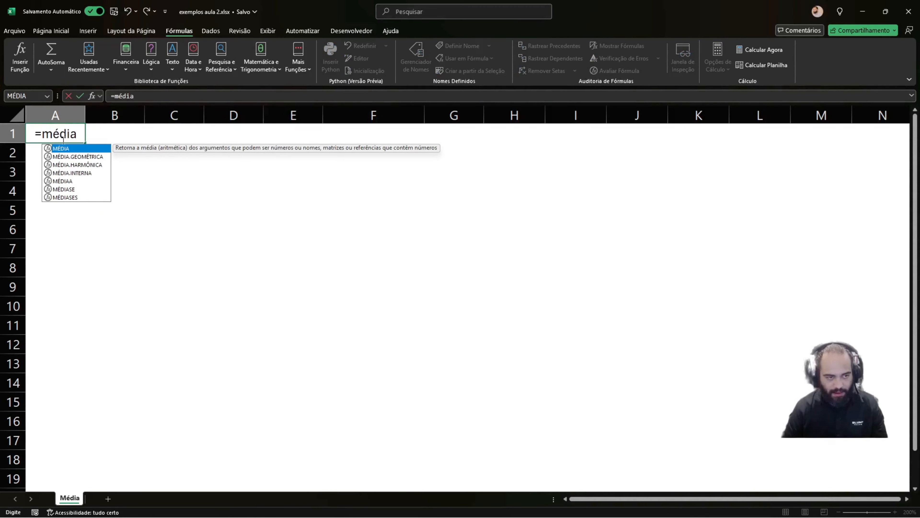
key(Tab)
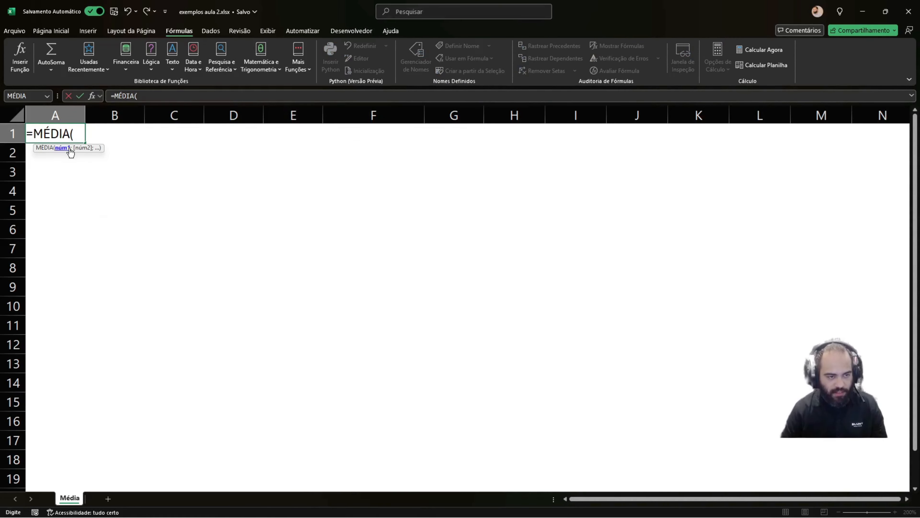
key(Escape)
Browse the statistical and engineering function lists and read the descriptions of functions such as MÉDIA, MENOR and PERMUTAS
click(296, 67)
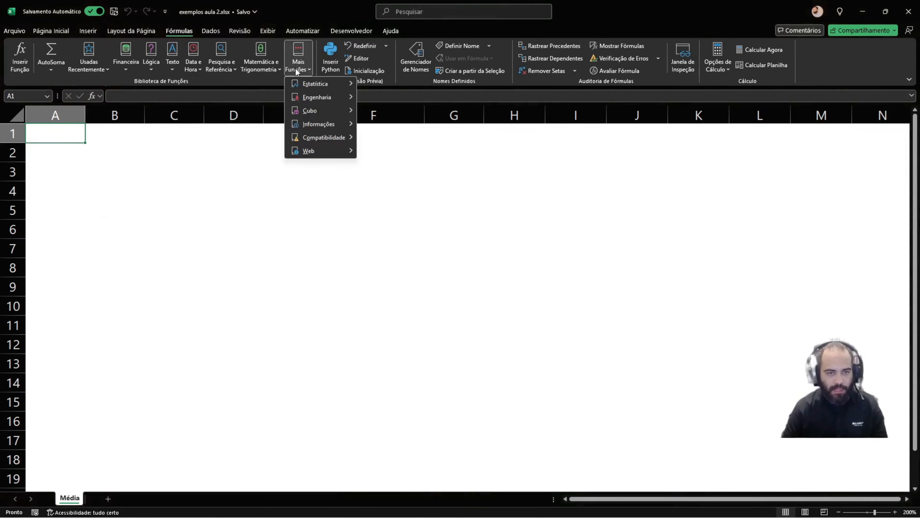
mouse_move(313, 82)
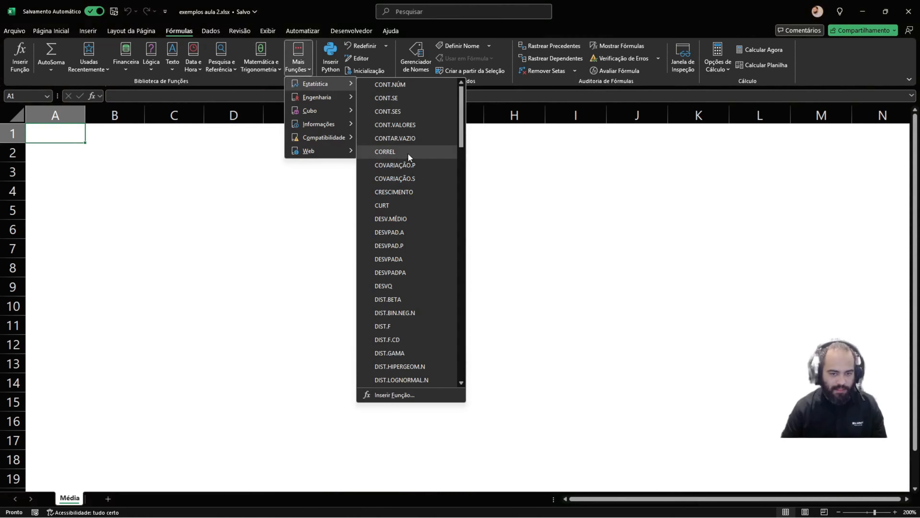
scroll(407, 153, down, 1)
scroll(408, 161, down, 15)
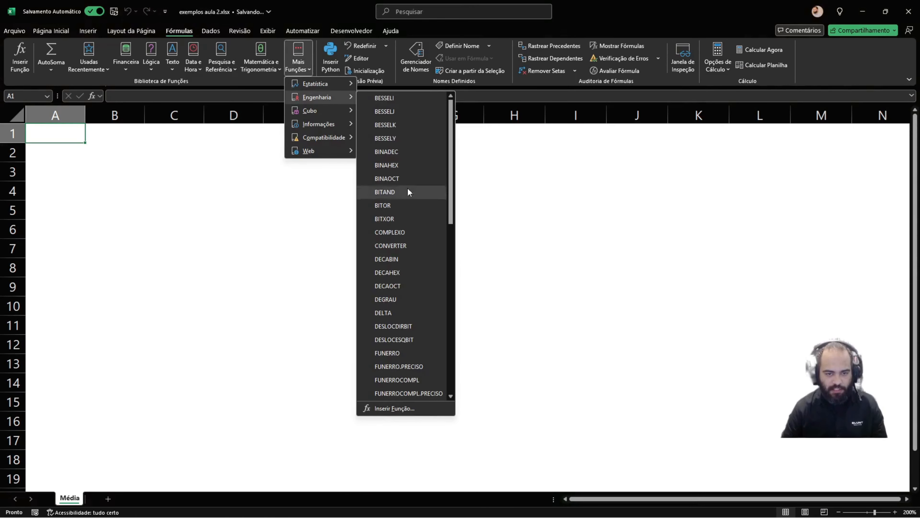
scroll(402, 203, down, 7)
scroll(406, 217, up, 7)
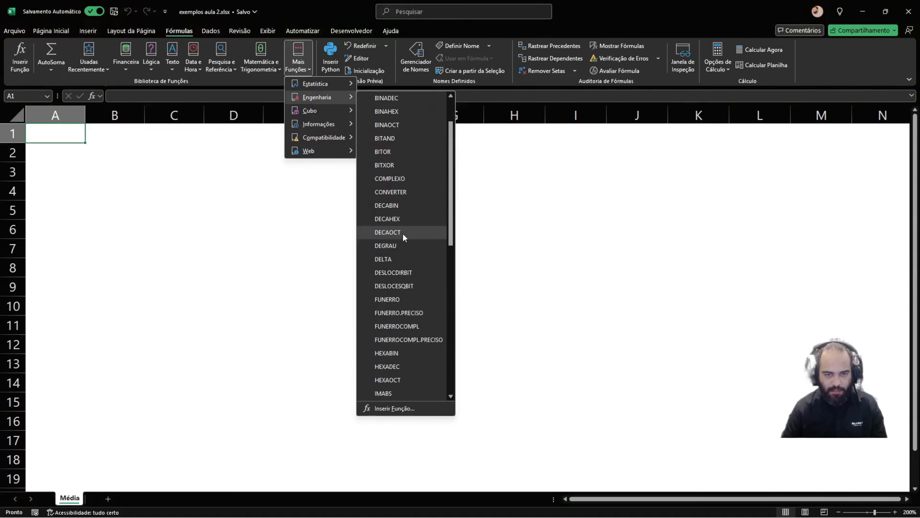
scroll(408, 223, down, 3)
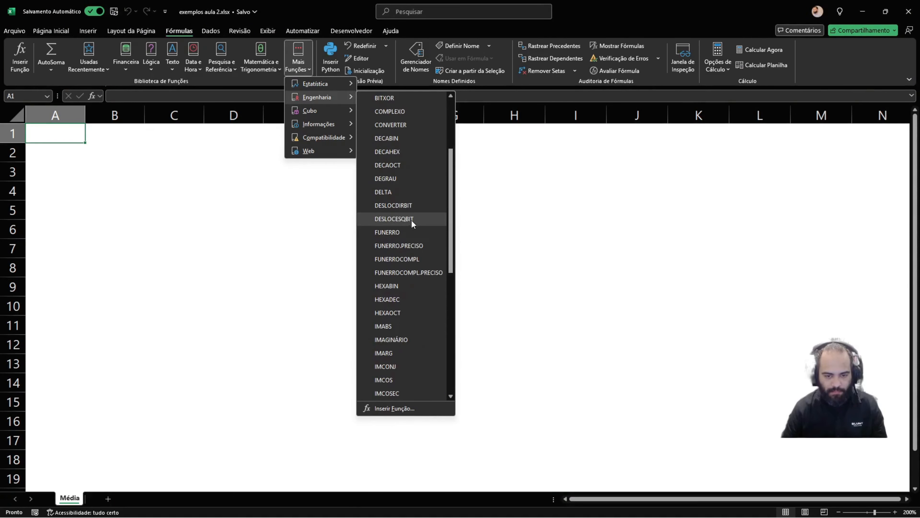
scroll(407, 218, up, 3)
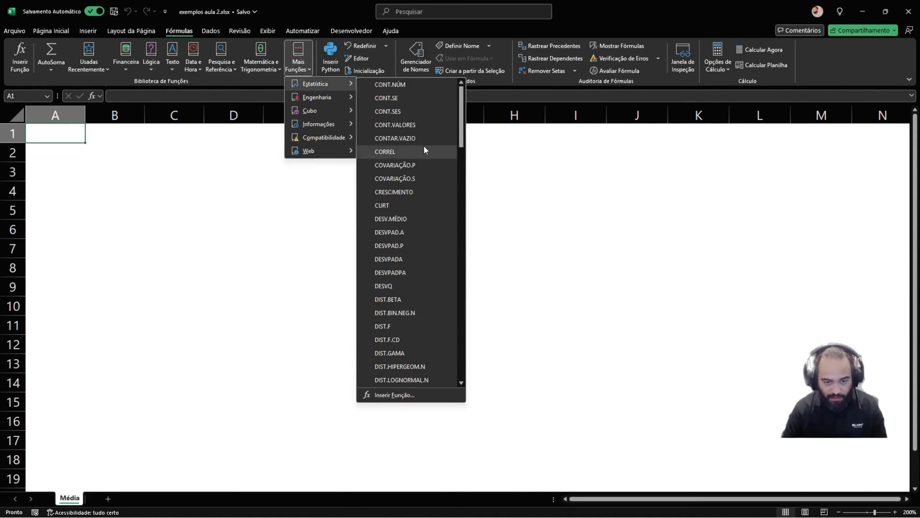
scroll(422, 168, down, 15)
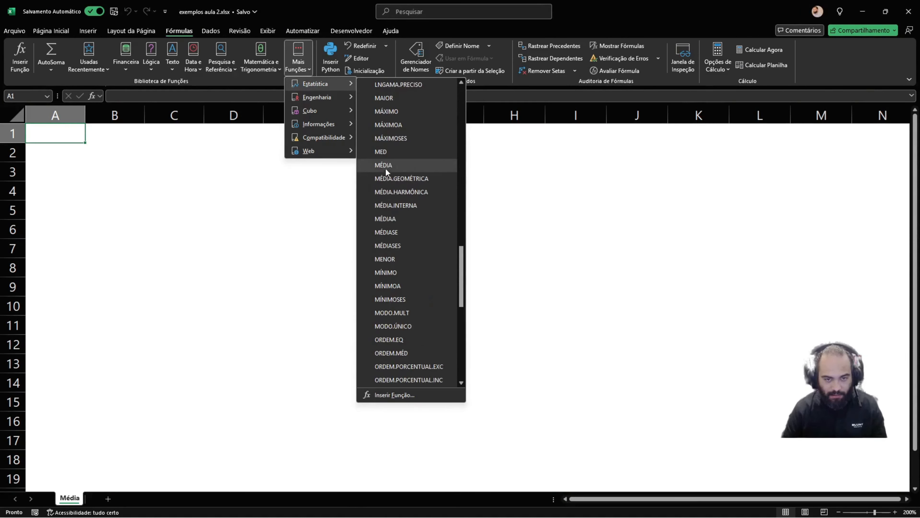
mouse_move(383, 167)
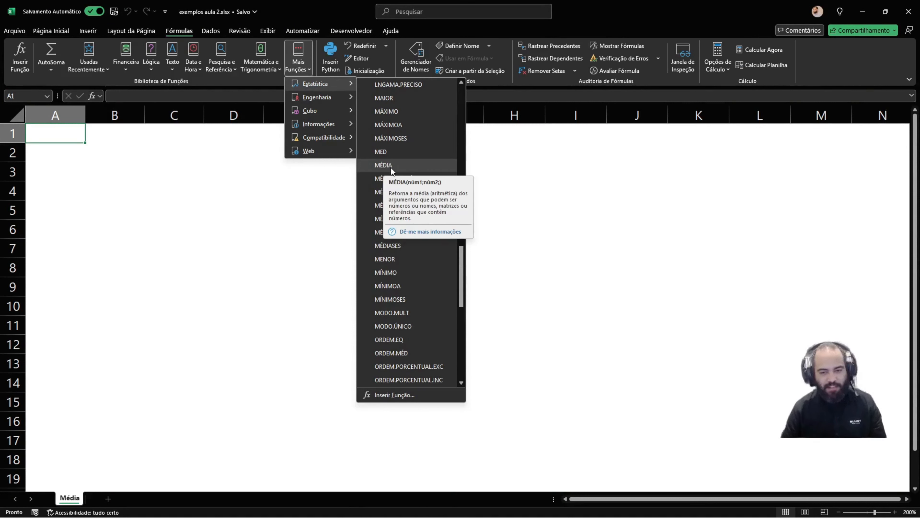
mouse_move(397, 250)
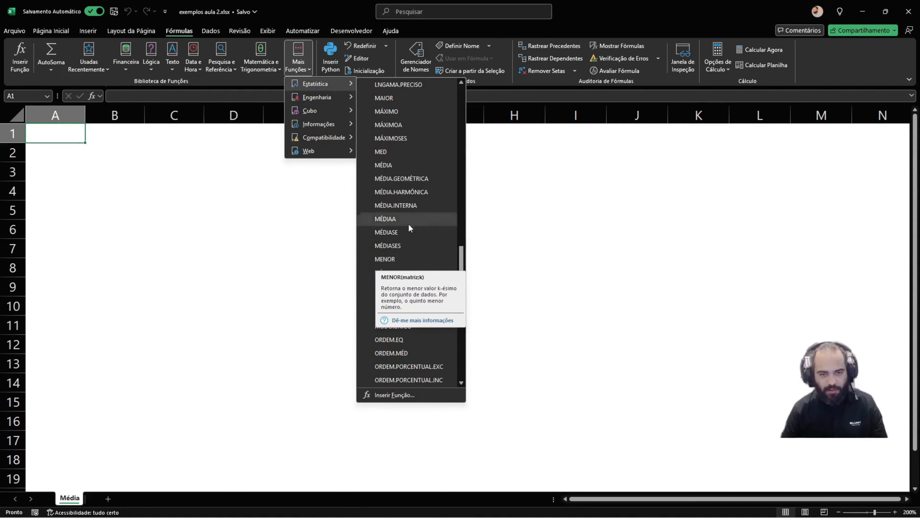
scroll(409, 223, down, 7)
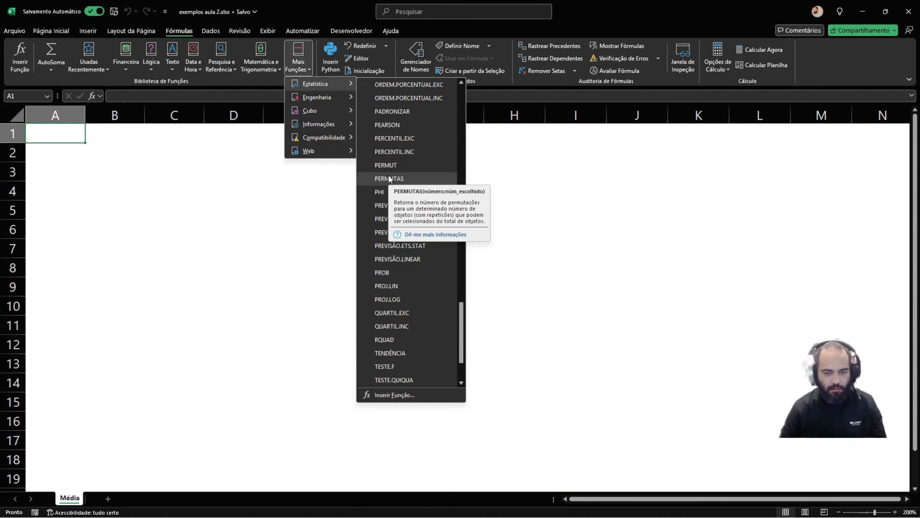
Open the function help from the PERMUTAS description, examine the ten featured functions and open the XLOOKUP topic
click(424, 234)
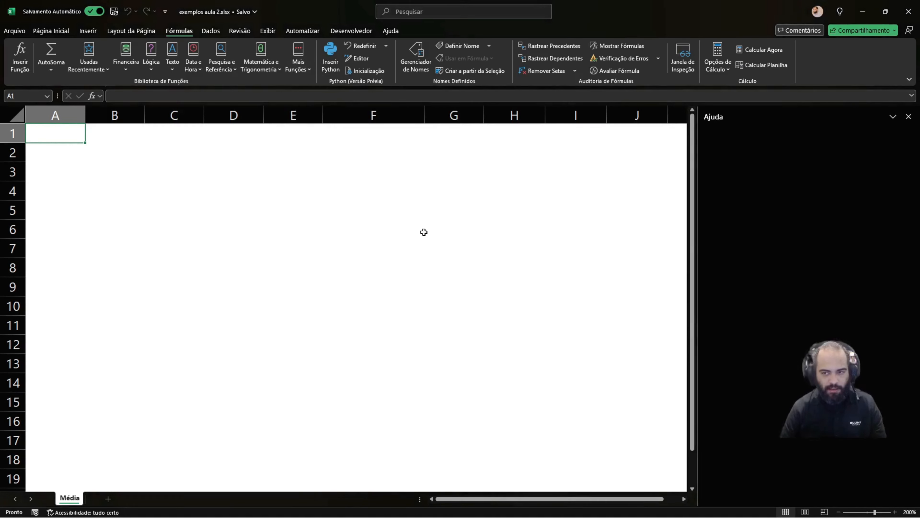
scroll(391, 183, down, 1)
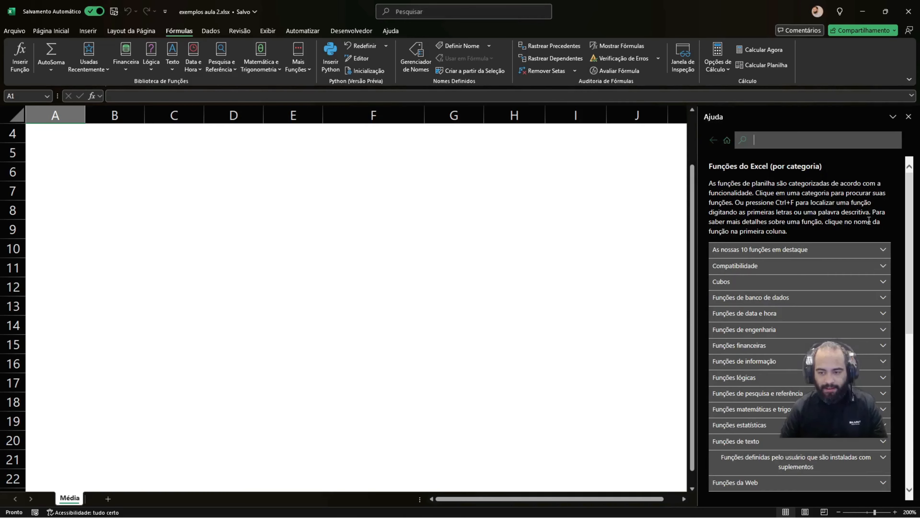
click(881, 250)
scroll(869, 252, down, 4)
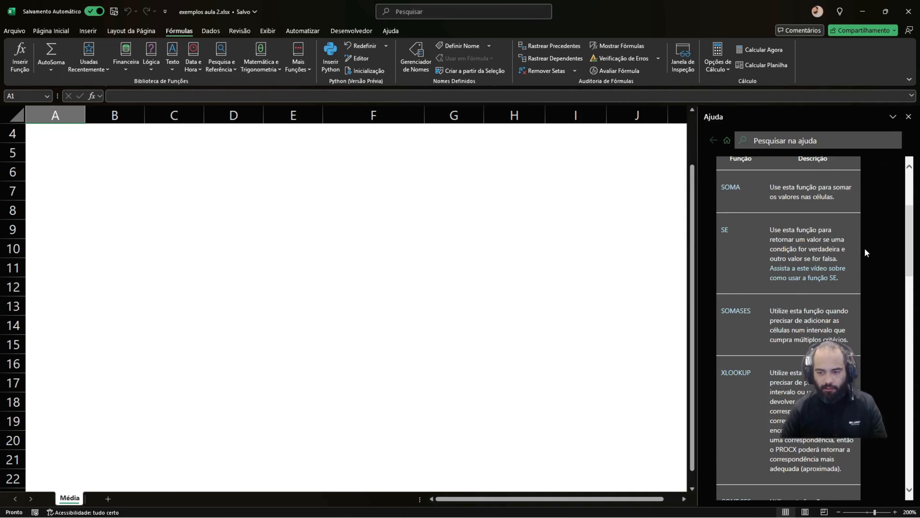
scroll(820, 213, down, 5)
scroll(746, 257, up, 2)
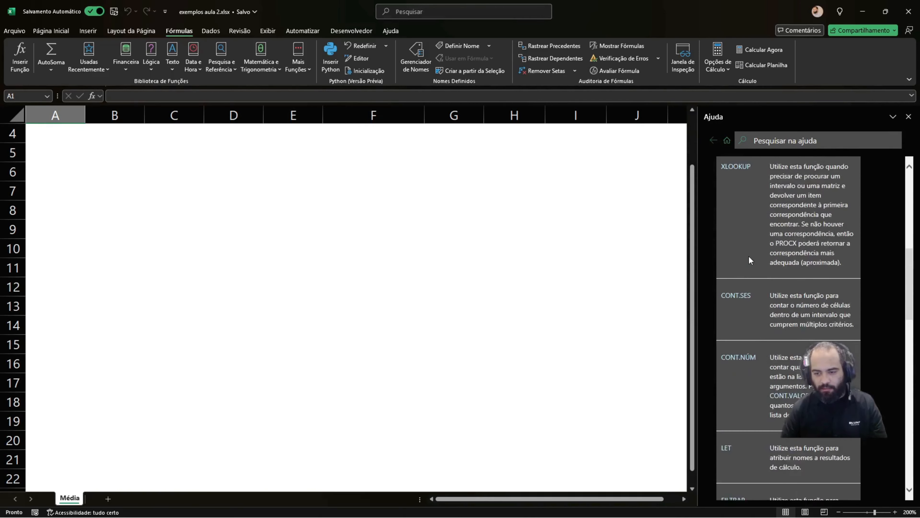
scroll(749, 255, up, 3)
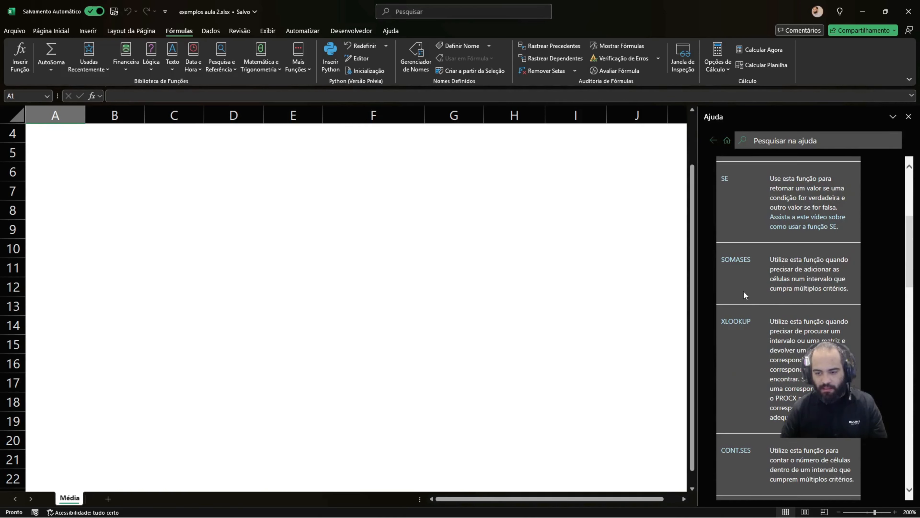
scroll(768, 270, up, 4)
scroll(766, 271, down, 4)
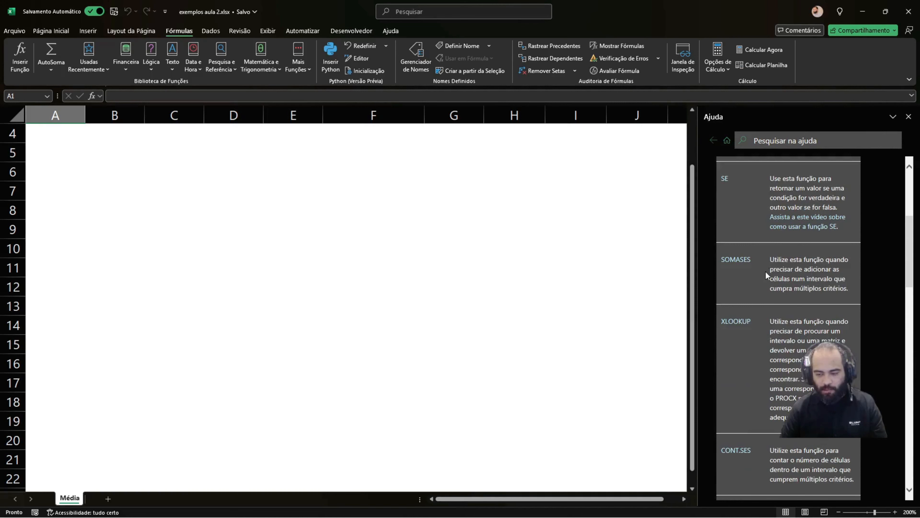
click(733, 323)
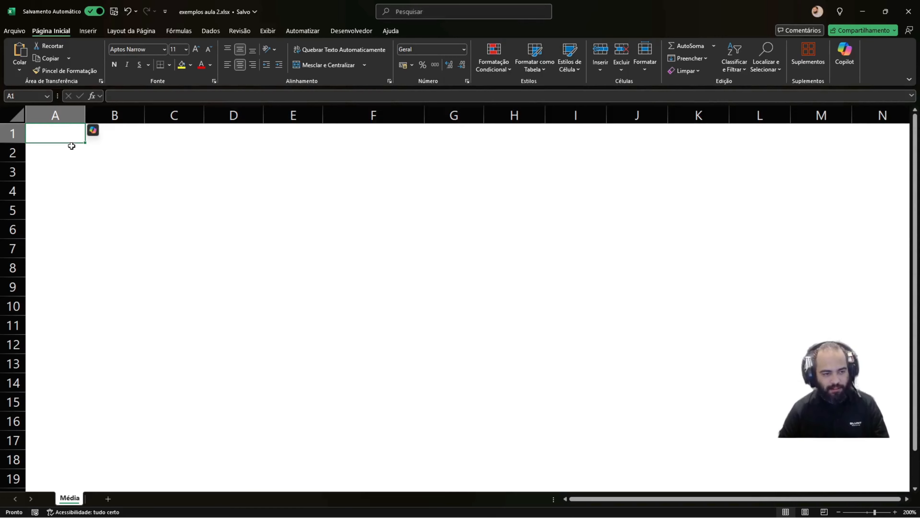
Enter the header ID in cell A1 and the numbers 1 to 6 below it in A2:A7
text(I)
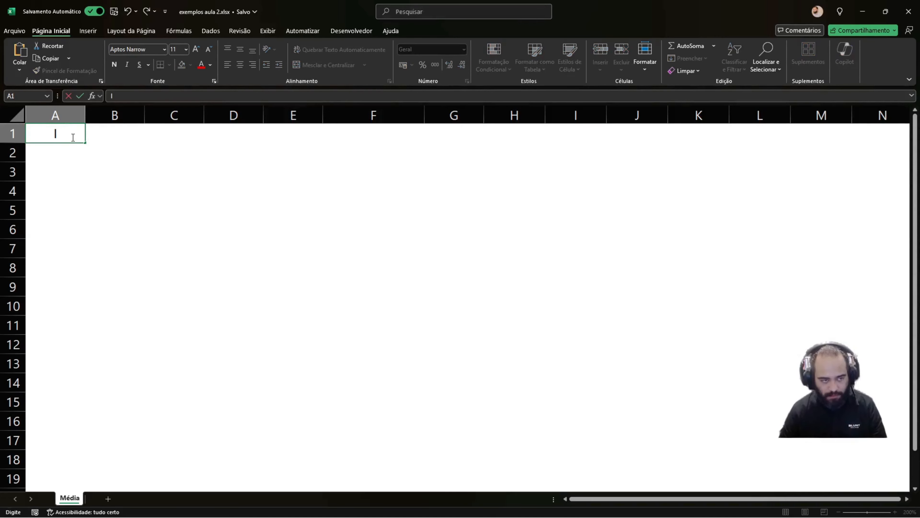
text(D)
key(Return)
text(1)
key(Return)
text(2)
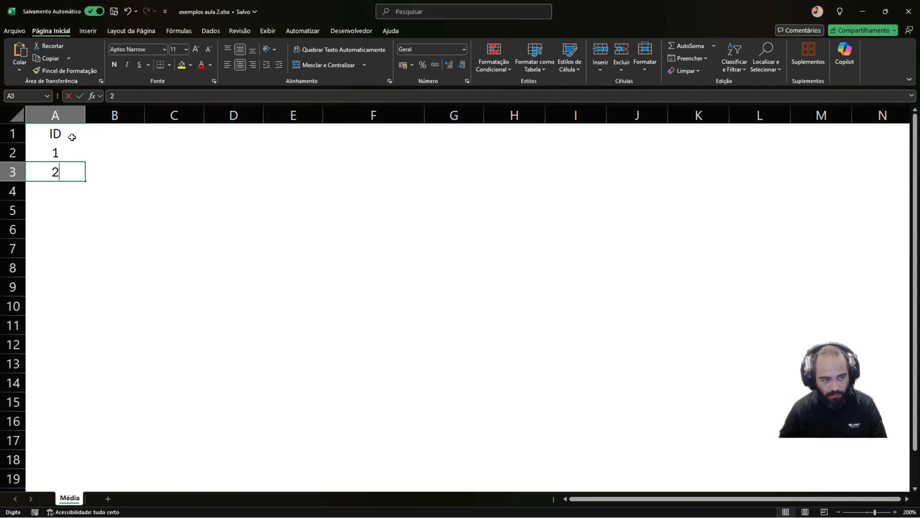
key(Return)
text(3)
key(Return)
text(4)
key(Return)
text(5)
key(Return)
text(6)
key(Return)
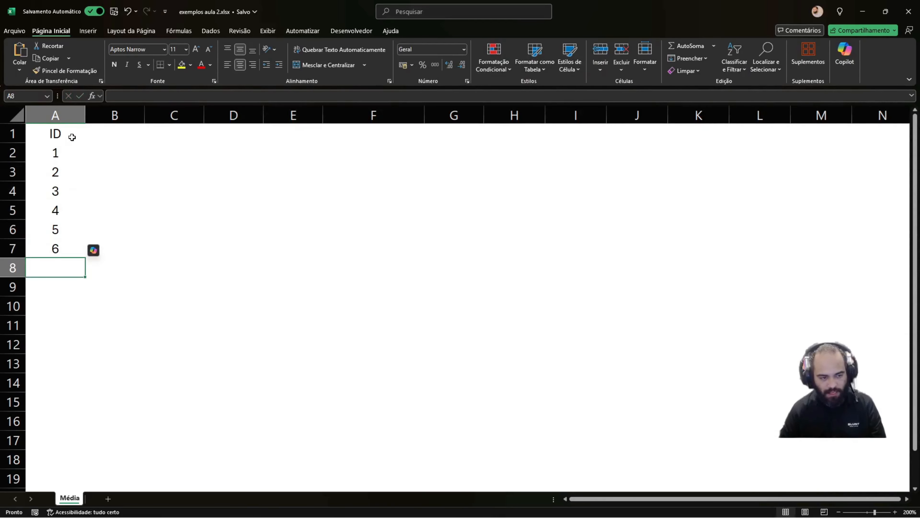
Continue the ID column by entering the numbers 7 to 10 in cells A8:A11
text(7)
key(Return)
text(8)
key(Return)
text(9)
key(Return)
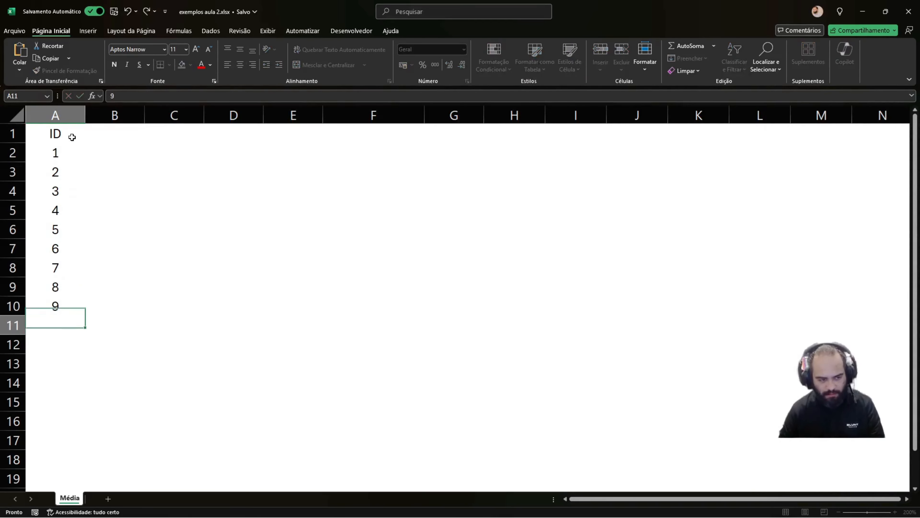
text(10)
key(Return)
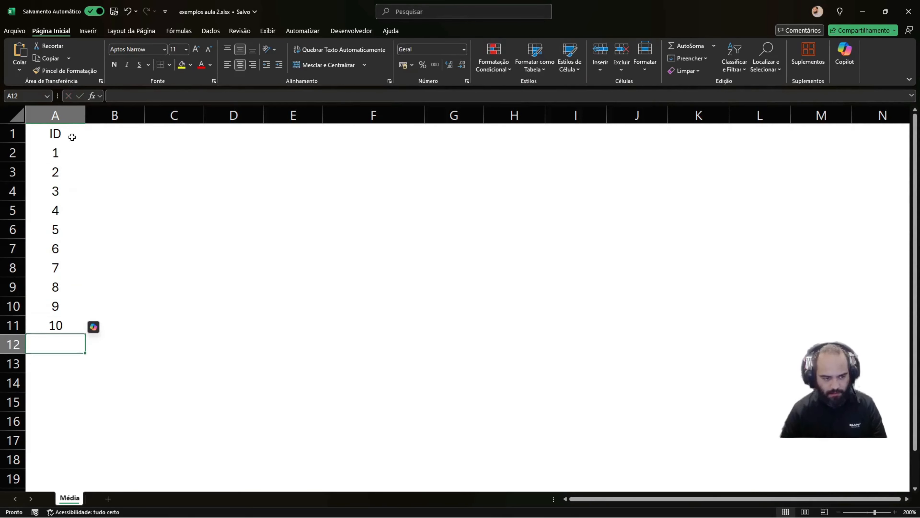
Add the column headers Vendas in cell B1 and Valores in cell C1
click(105, 126)
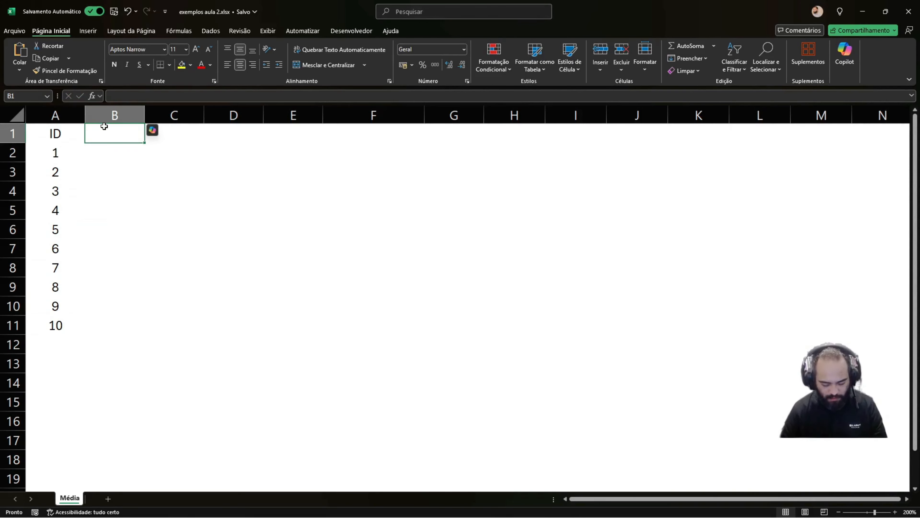
text(VE)
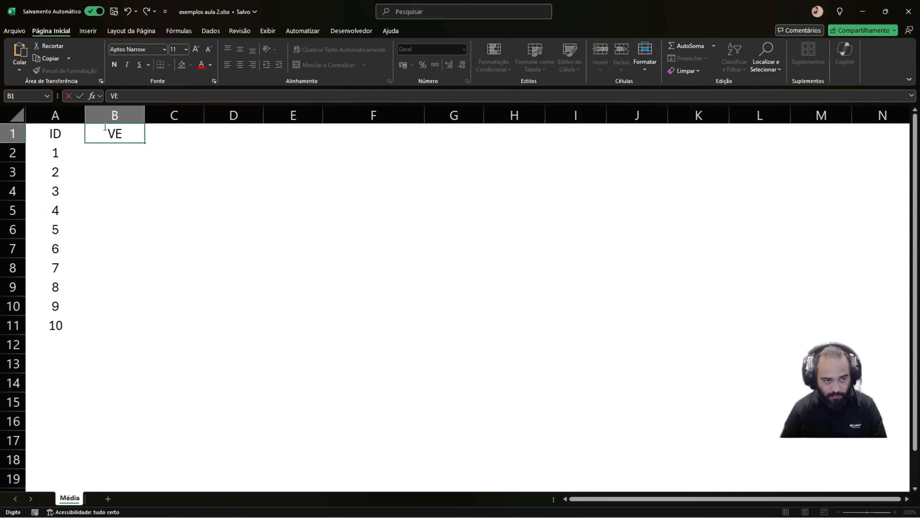
key(BackSpace)
text(endas)
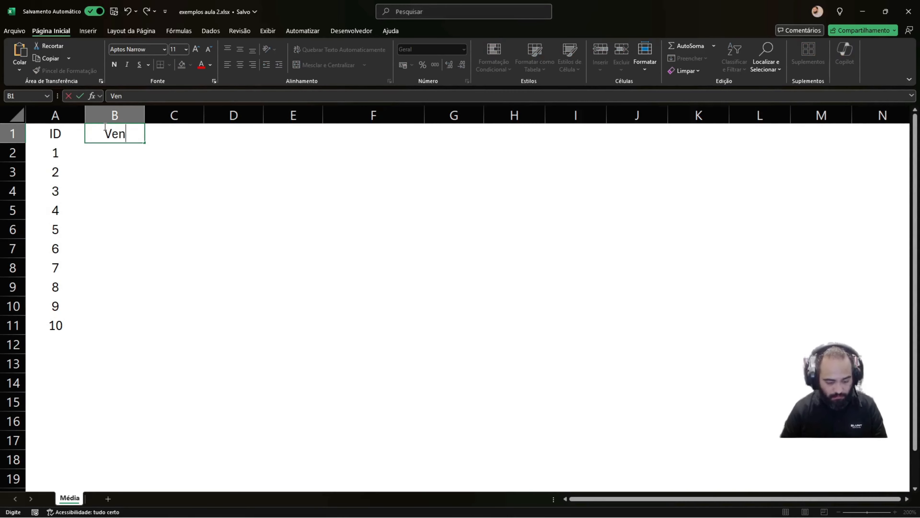
key(Return)
click(192, 129)
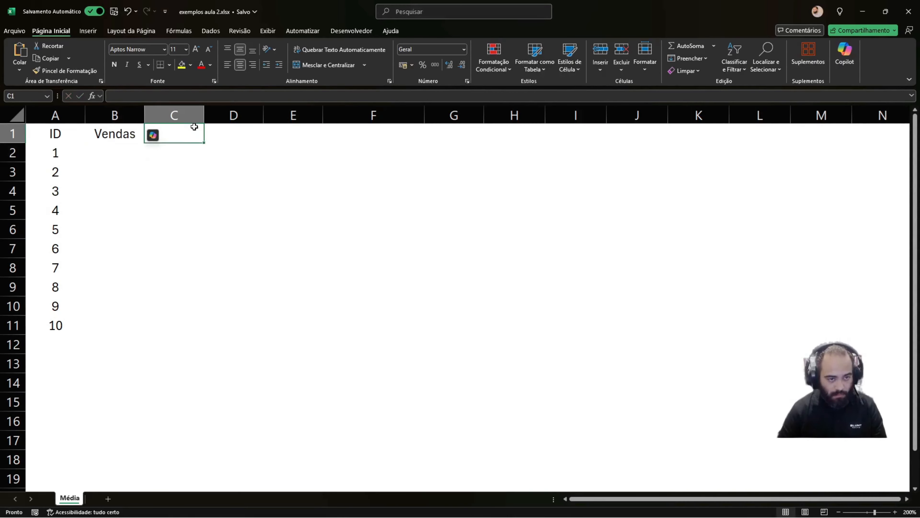
text(Valores)
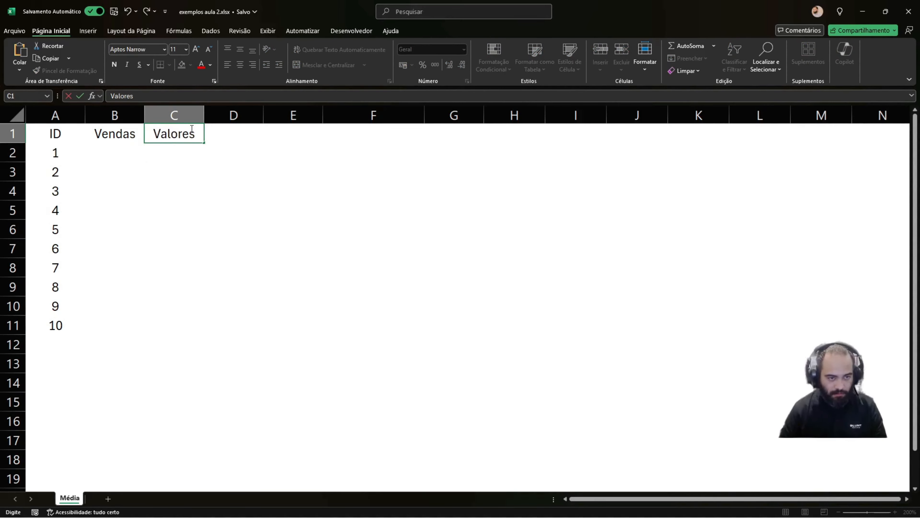
key(Return)
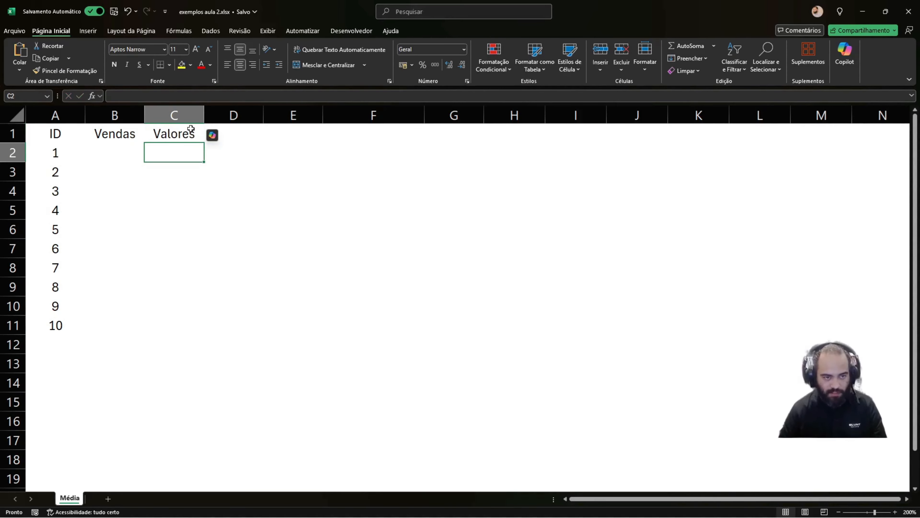
Enter the formula =ALEATÓRIOENTRE(10;100) in cell B2 to generate a random sales number
click(125, 145)
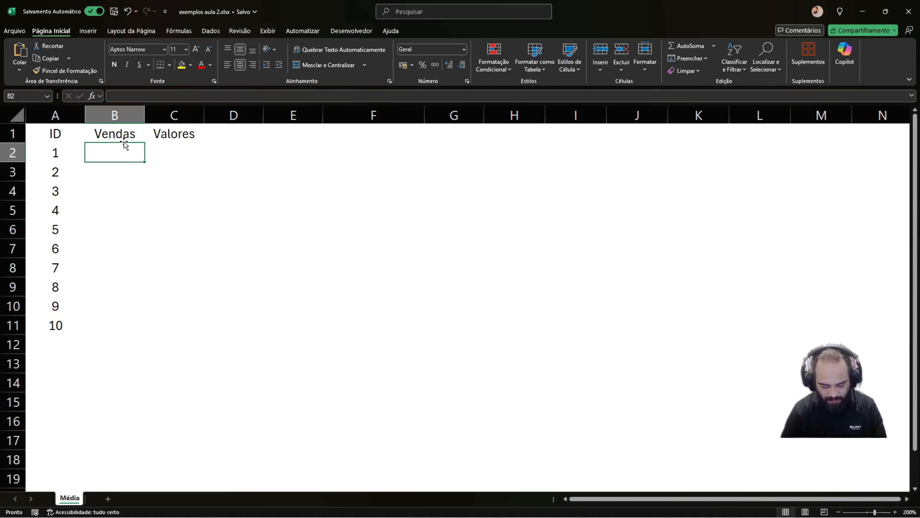
text(=alea)
key(Down)
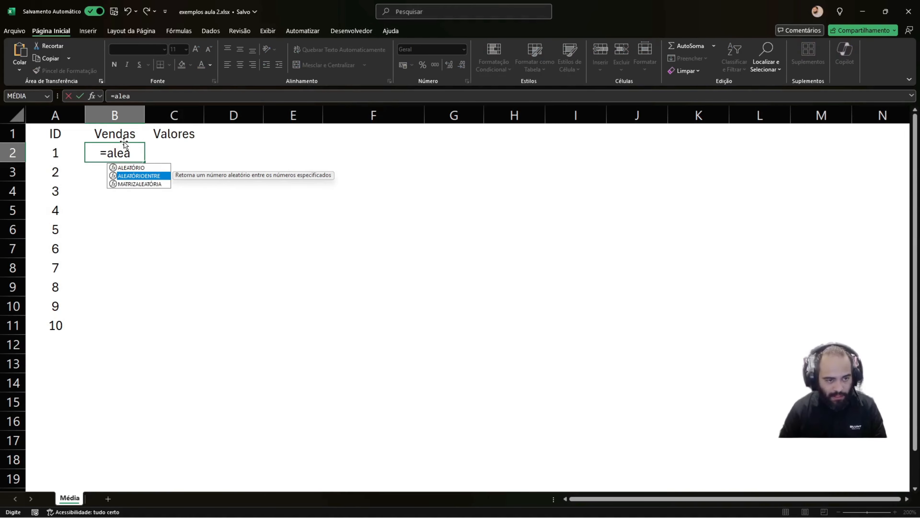
key(Down)
key(Up)
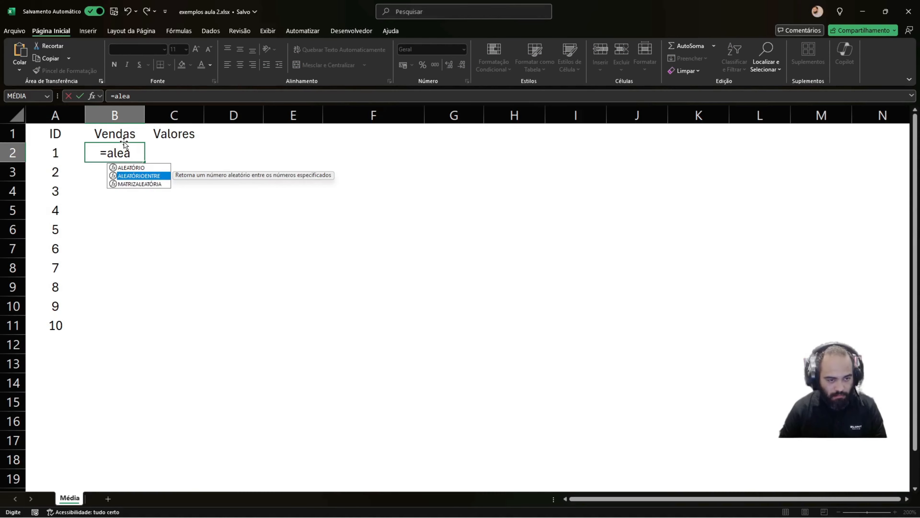
key(Tab)
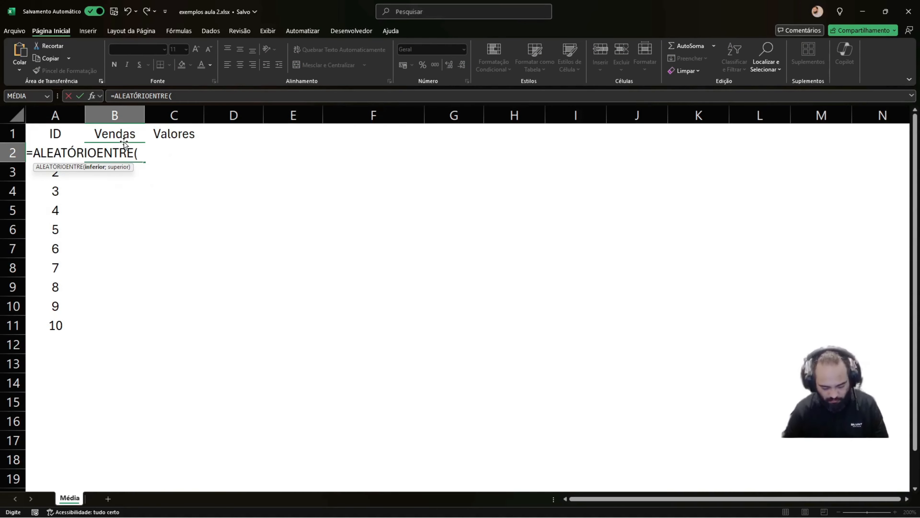
text(10)
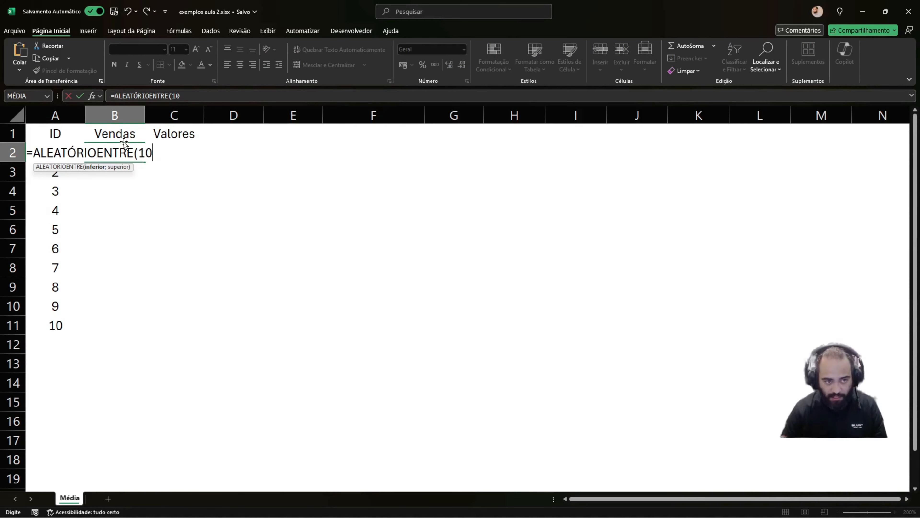
text(;100)
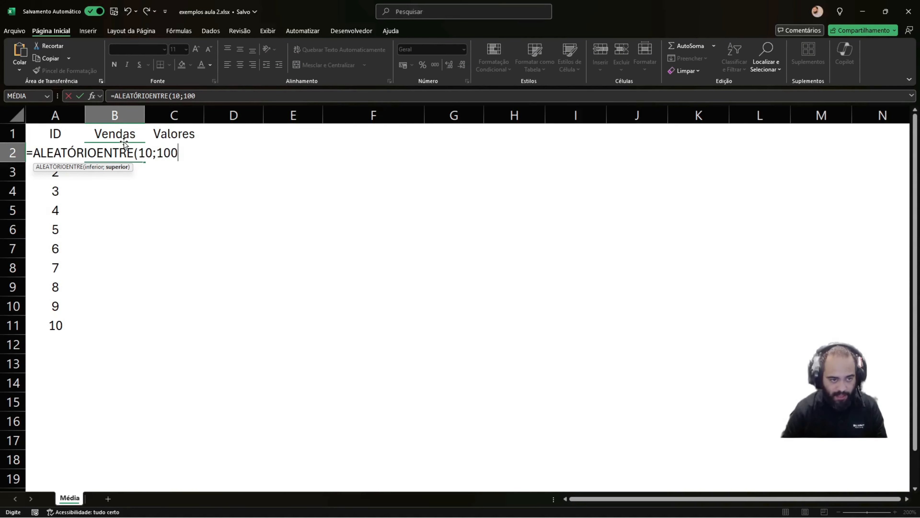
text())
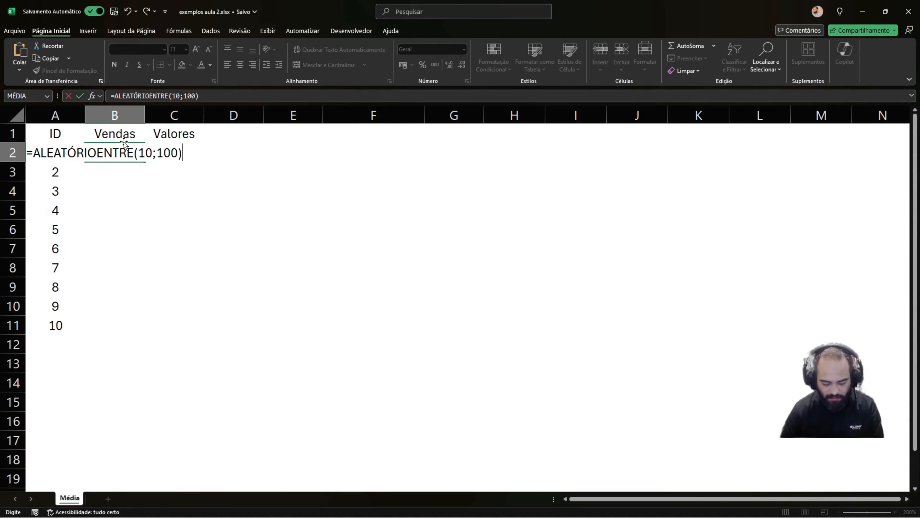
key(Return)
Fill the random number formula from B2 down through B11 for all ten IDs
click(121, 155)
drag(144, 162, 127, 336)
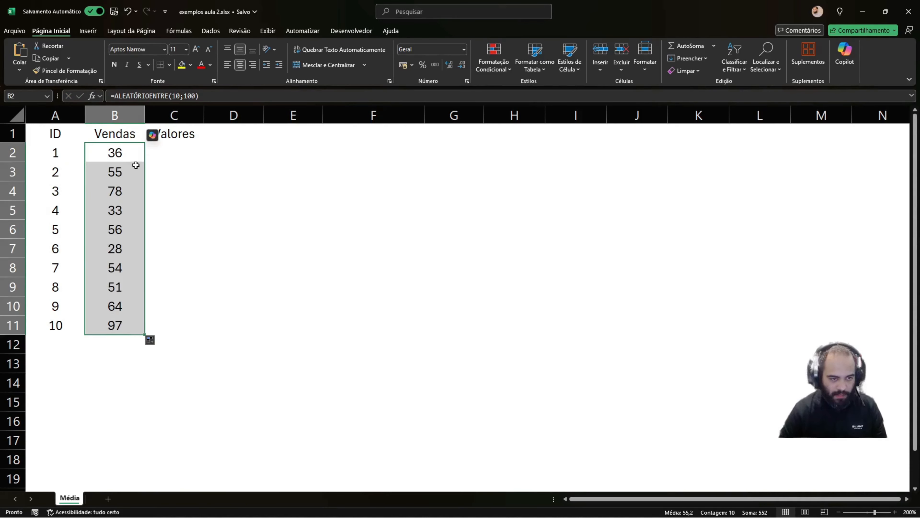
click(141, 152)
Calculate the Valores column with =B2*2000 in C2 and fill the formula down to C11
click(192, 156)
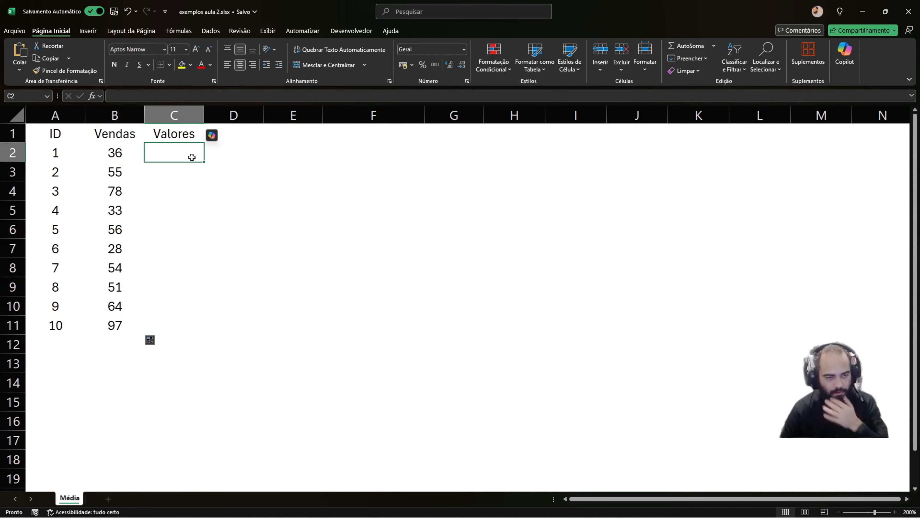
text(=)
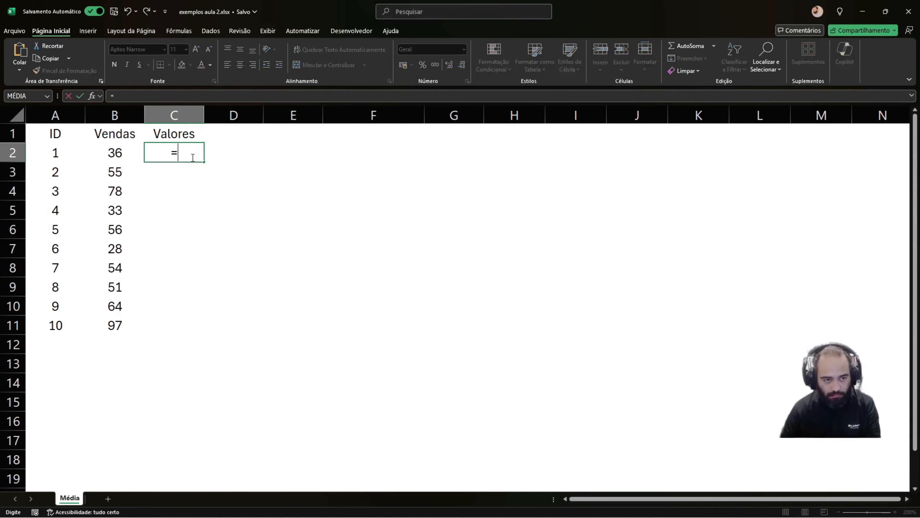
click(124, 153)
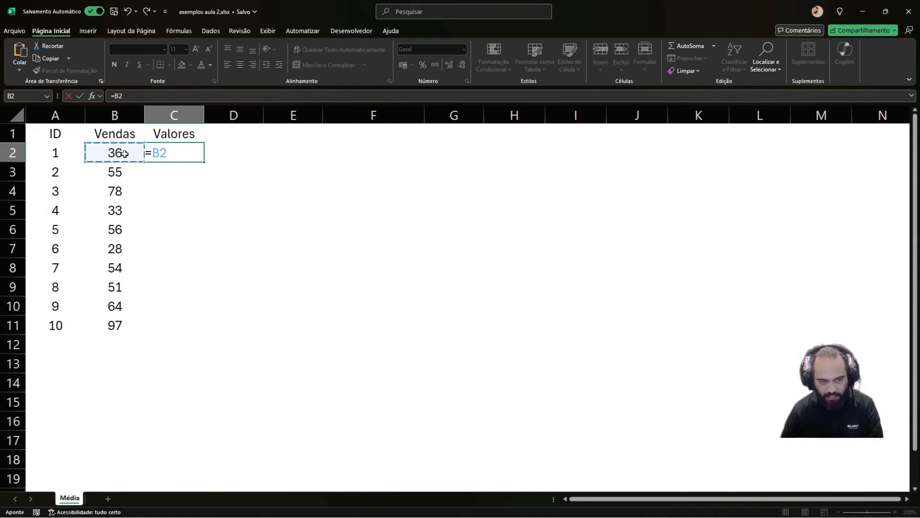
text(*)
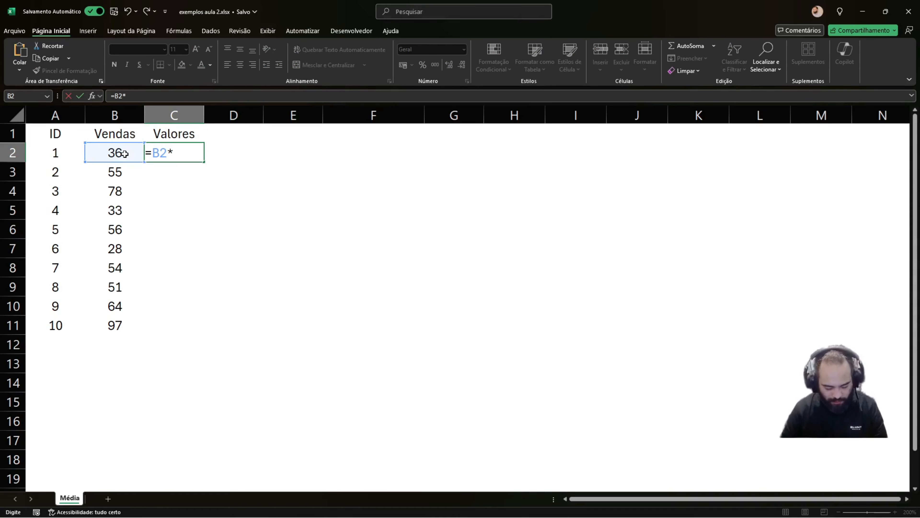
text(2000)
key(Return)
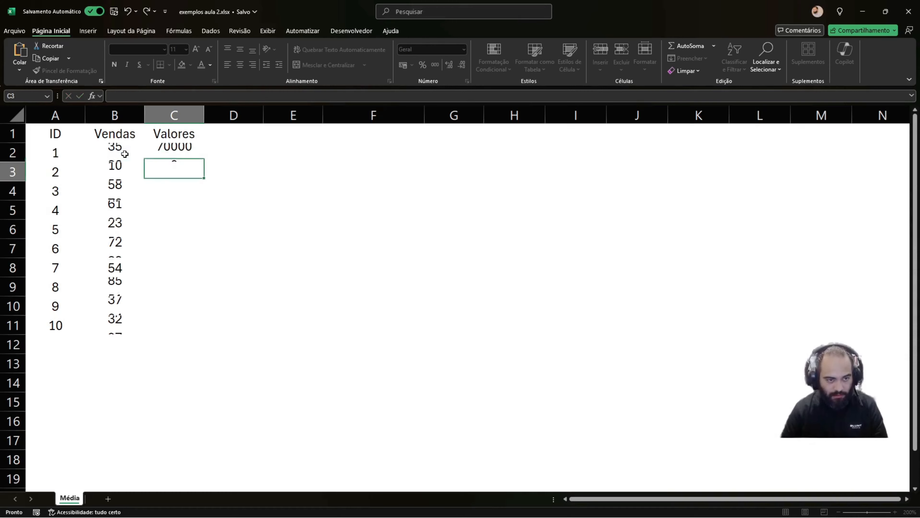
click(189, 150)
mouse_move(205, 164)
mouse_down()
mouse_move(202, 206)
mouse_move(187, 152)
mouse_move(200, 155)
mouse_move(201, 334)
mouse_up()
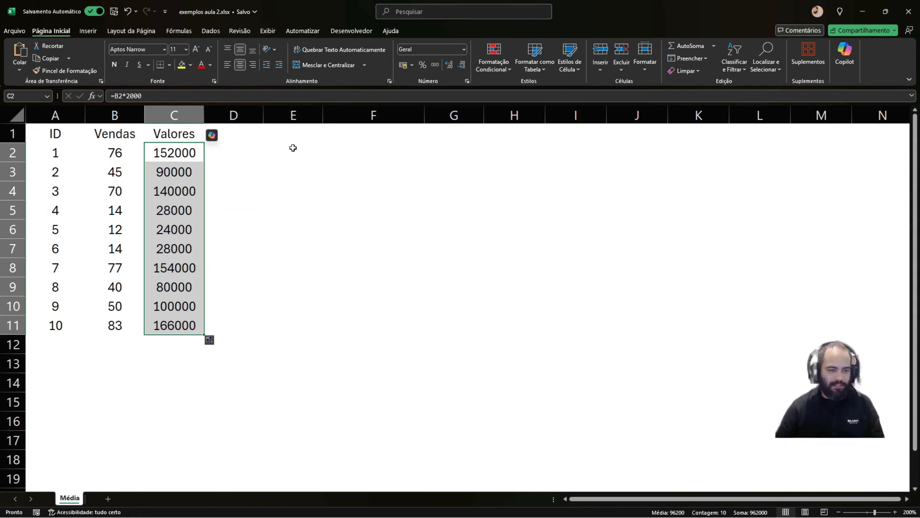
click(278, 135)
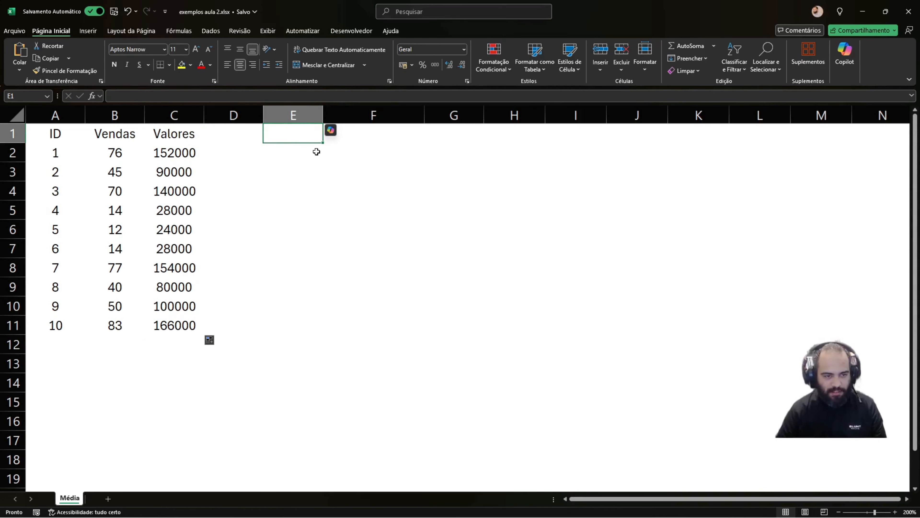
key(alt+Tab)
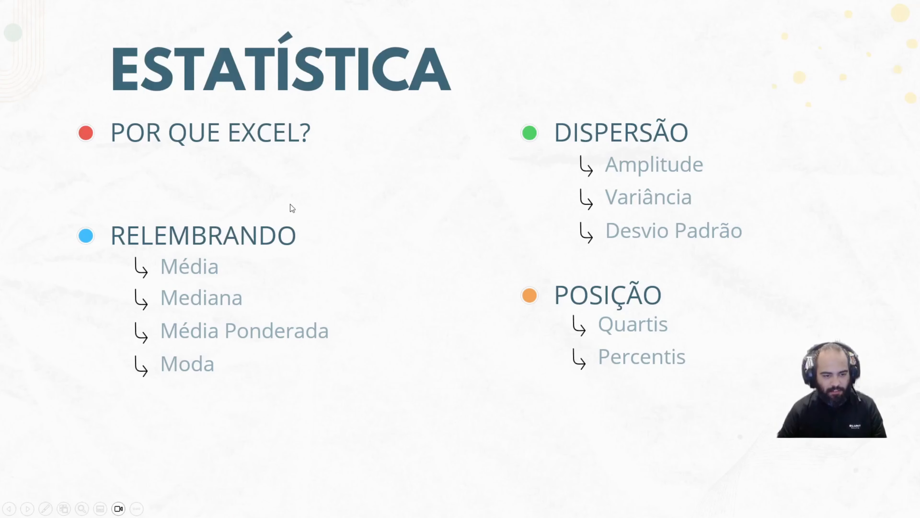
key(alt+Tab)
Calculate the average of the Valores column in cell E2 with =MÉDIA(C2:C11)
click(307, 150)
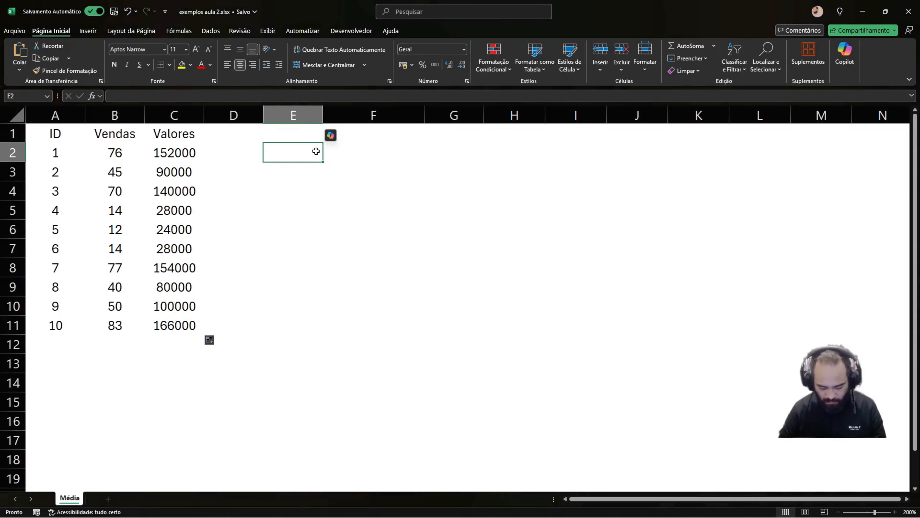
text(=média)
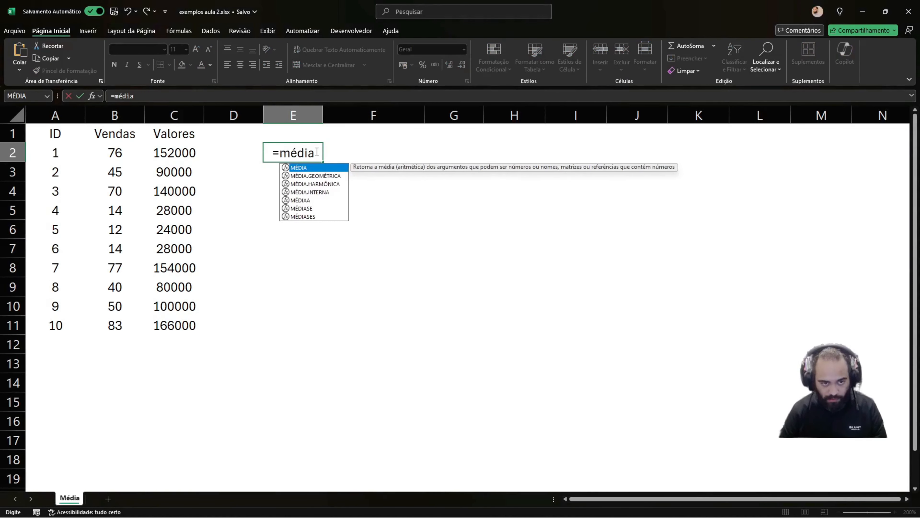
key(Tab)
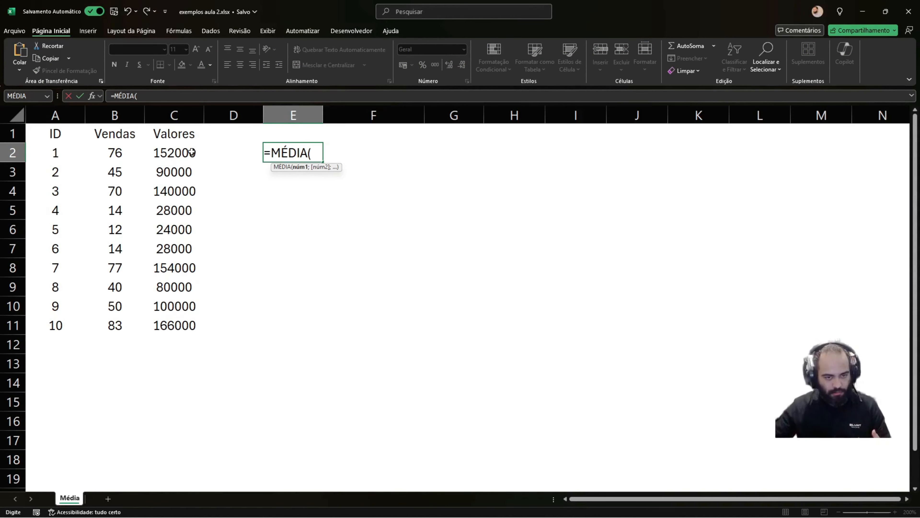
drag(190, 152, 170, 322)
text())
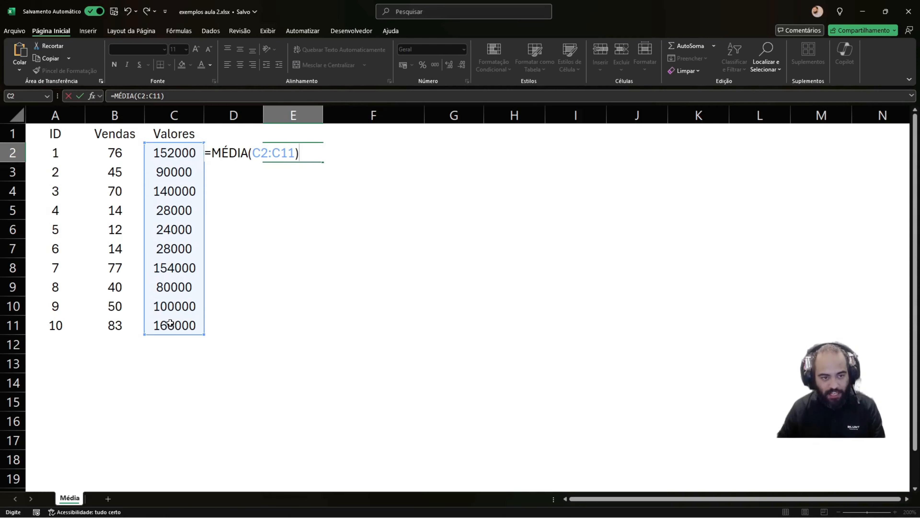
key(Return)
click(300, 154)
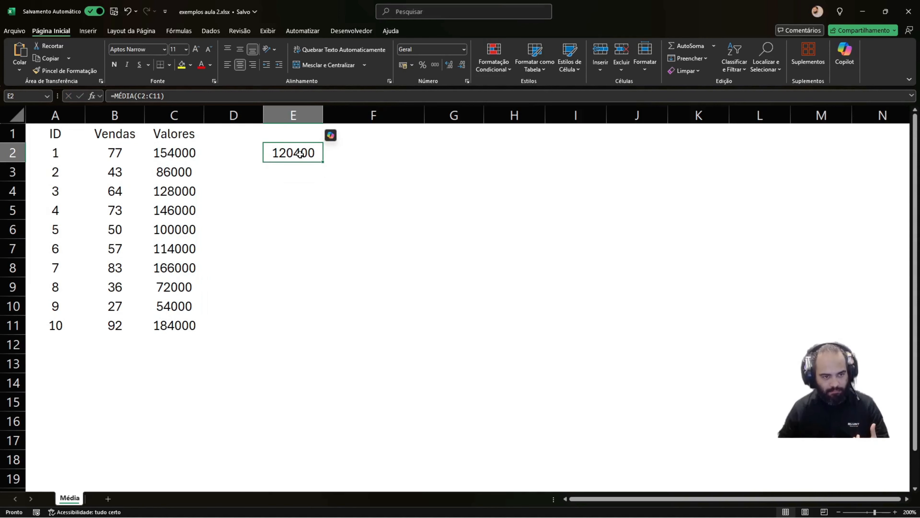
click(514, 156)
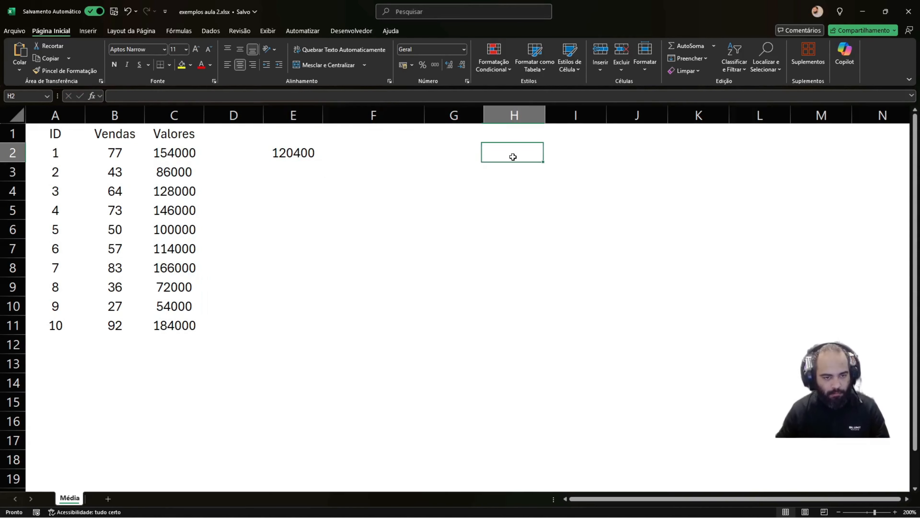
click(399, 159)
drag(175, 141, 177, 333)
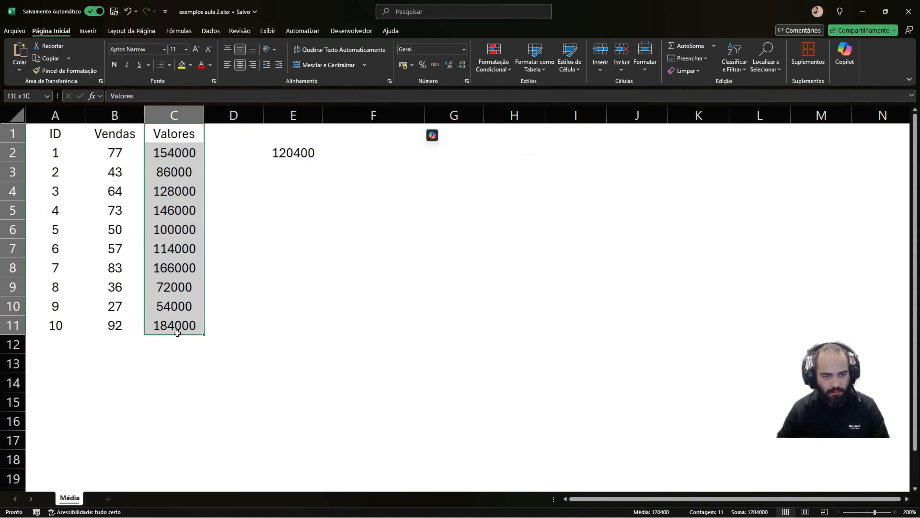
Move the average formula from cell E2 to cell F2
click(292, 154)
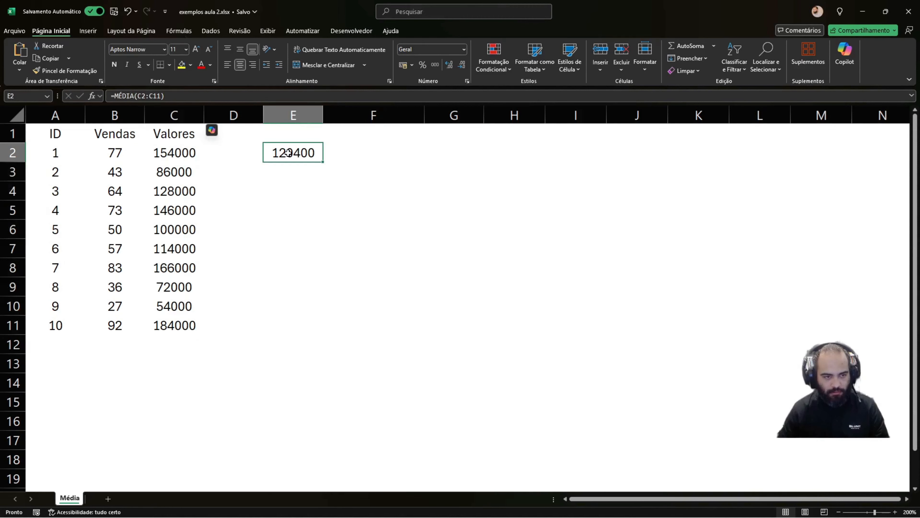
drag(299, 159, 371, 155)
click(325, 164)
Label cell E2 as Média Lucro and autofit the width of column E
click(298, 154)
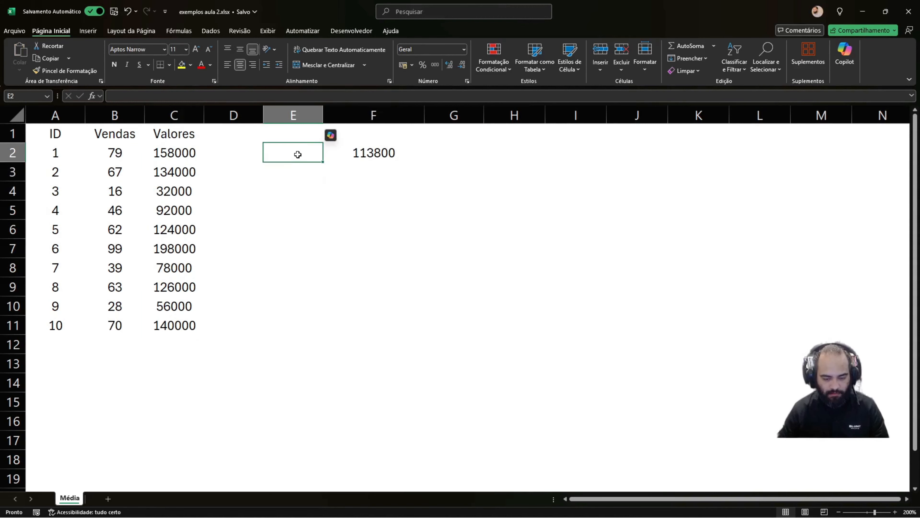
text(Média)
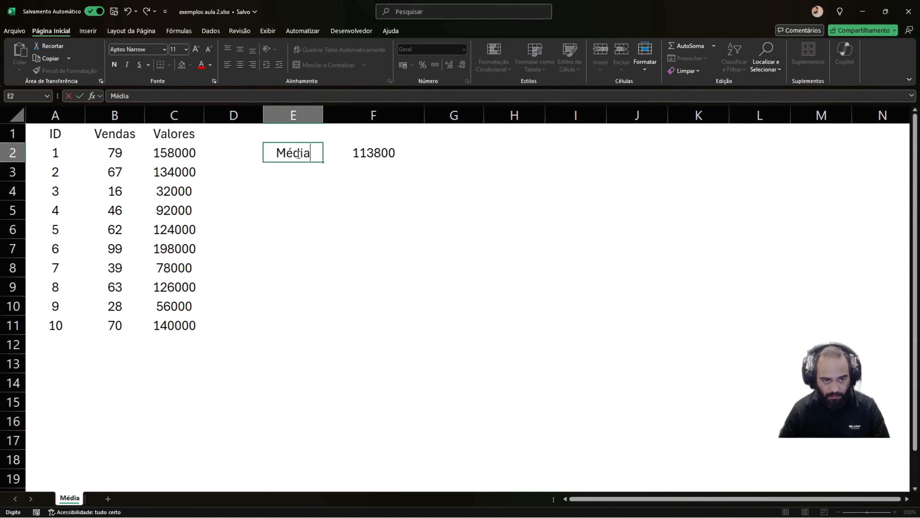
text( Lucro)
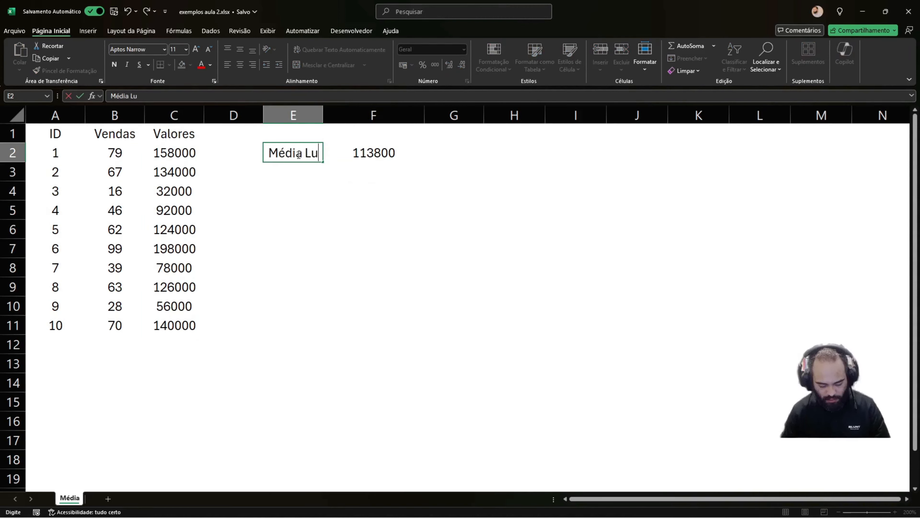
key(Return)
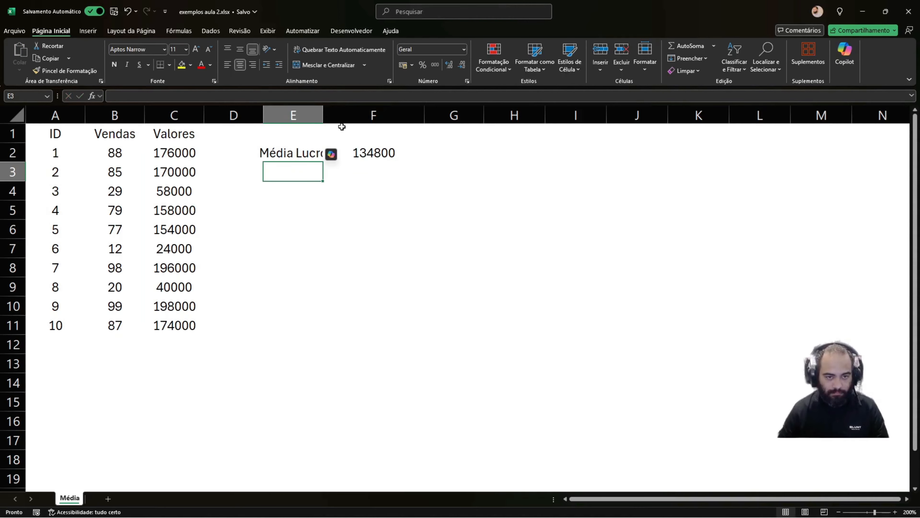
double_click(323, 115)
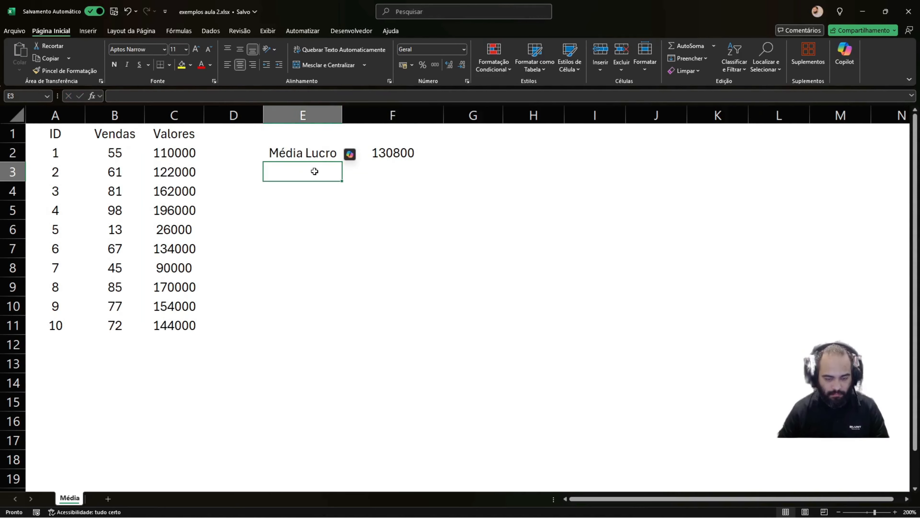
Label cell E3, under Média Lucro, as Média Venda
text(Médoa)
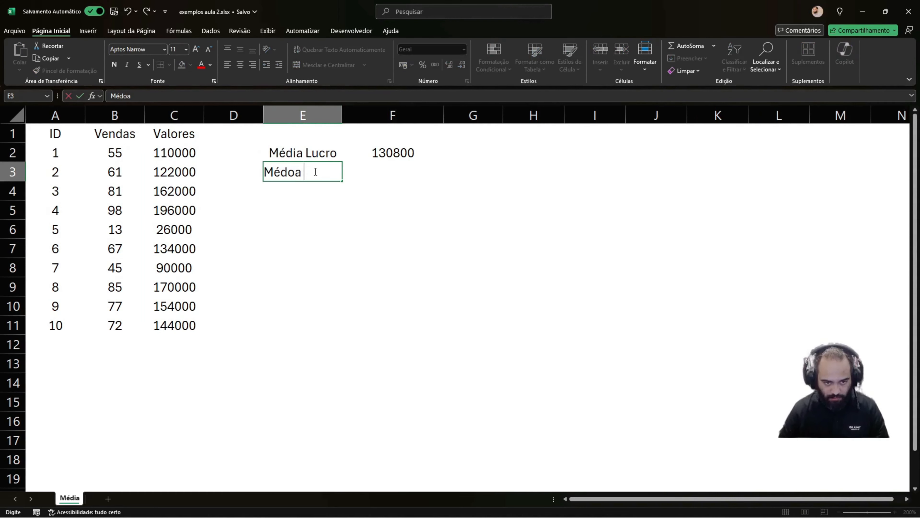
key(BackSpace)
key(BackSpace)
key(BackSpace)
text(ia Venda)
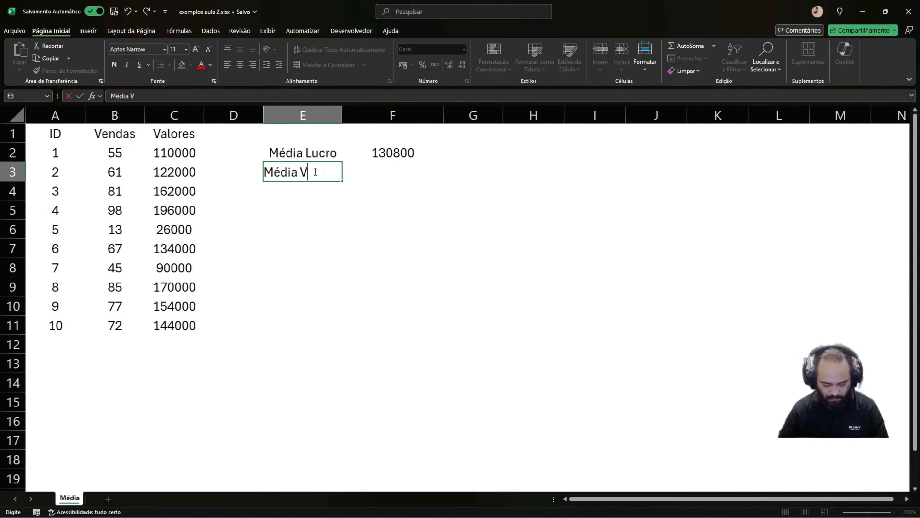
key(Return)
click(314, 172)
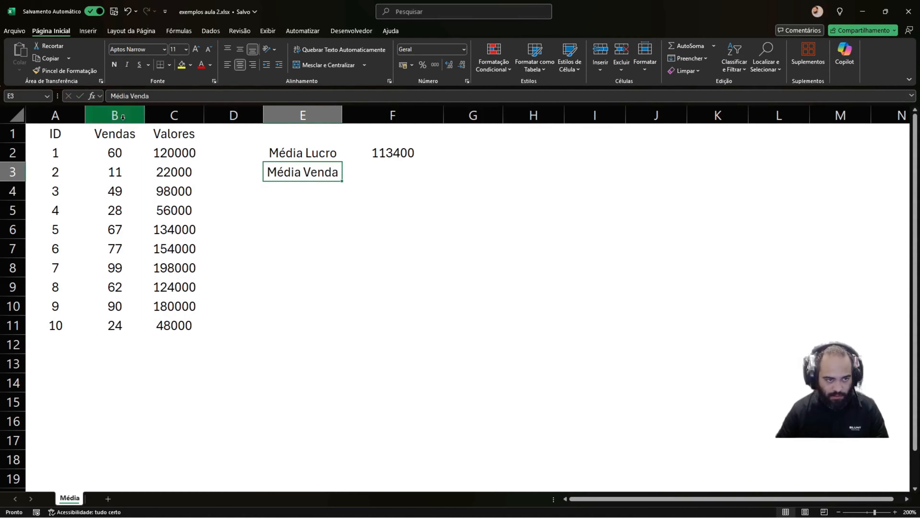
Fill the average formula from F2 down into F3, beside the Média Venda label
click(394, 173)
click(391, 156)
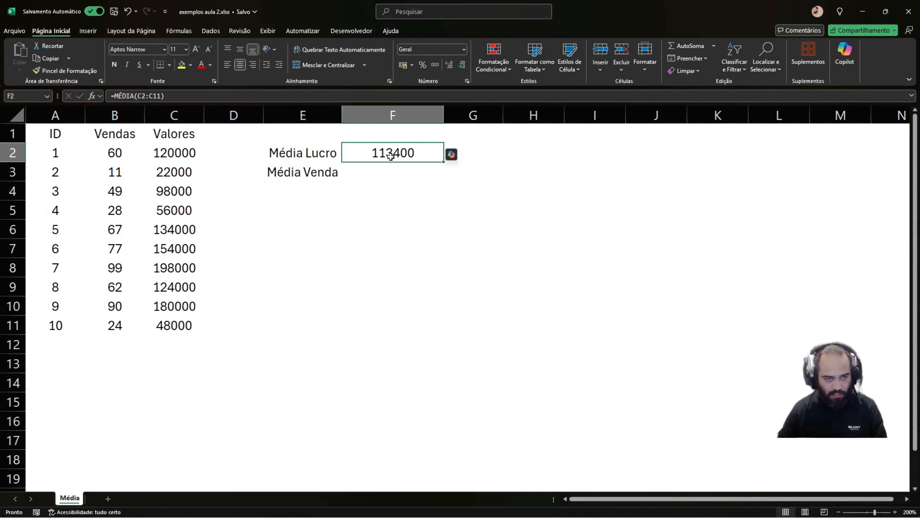
drag(445, 164, 444, 180)
click(390, 170)
click(150, 96)
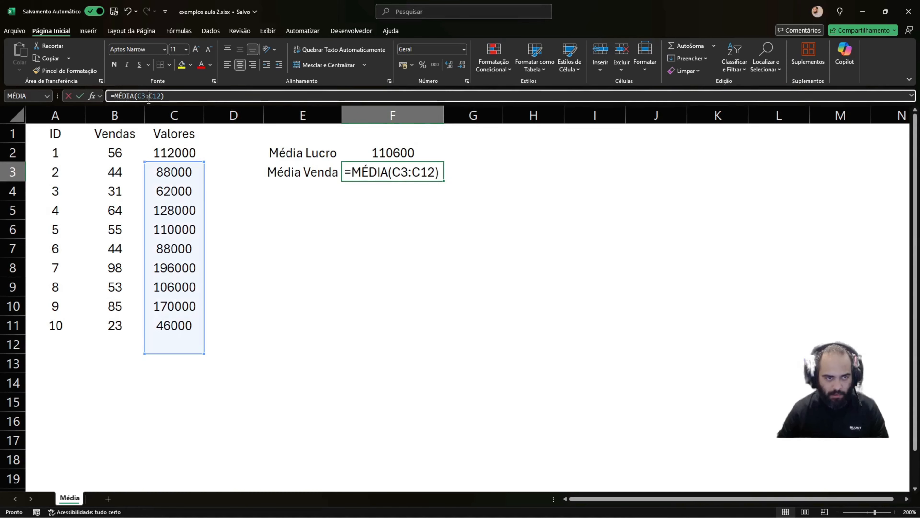
click(205, 281)
key(Escape)
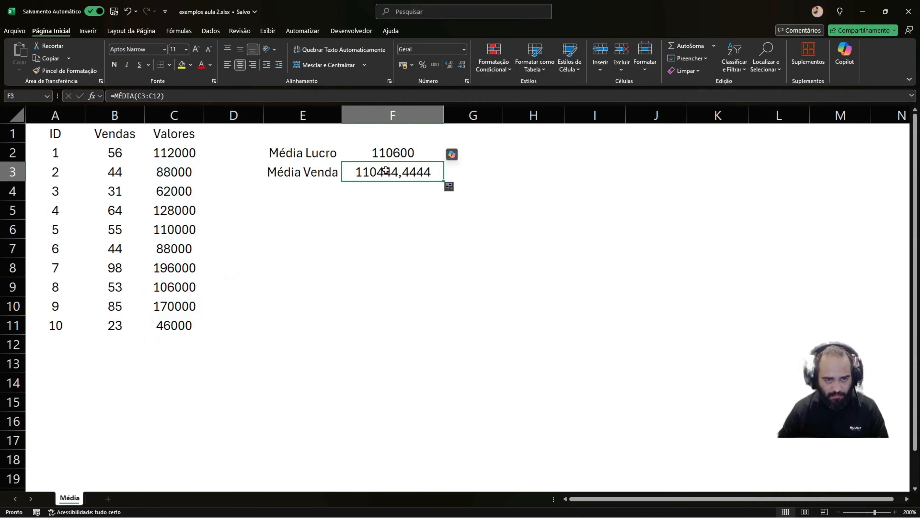
click(157, 97)
click(205, 206)
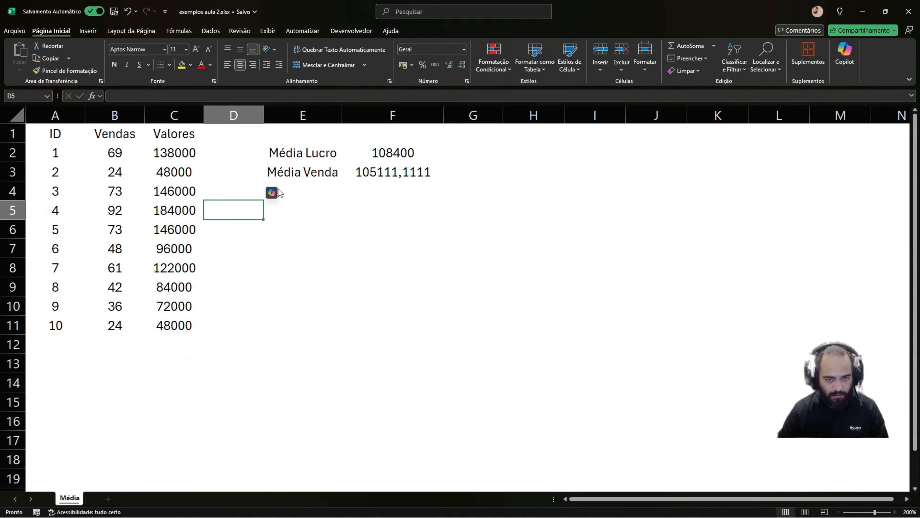
Change the range of the average formula in F3 to the Vendas values, =MÉDIA(B2:B11)
click(381, 171)
click(142, 97)
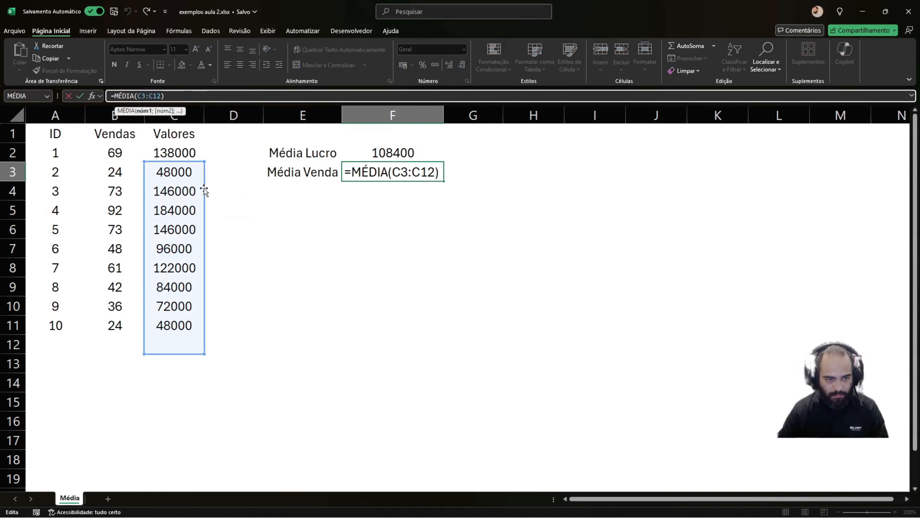
drag(205, 192, 125, 174)
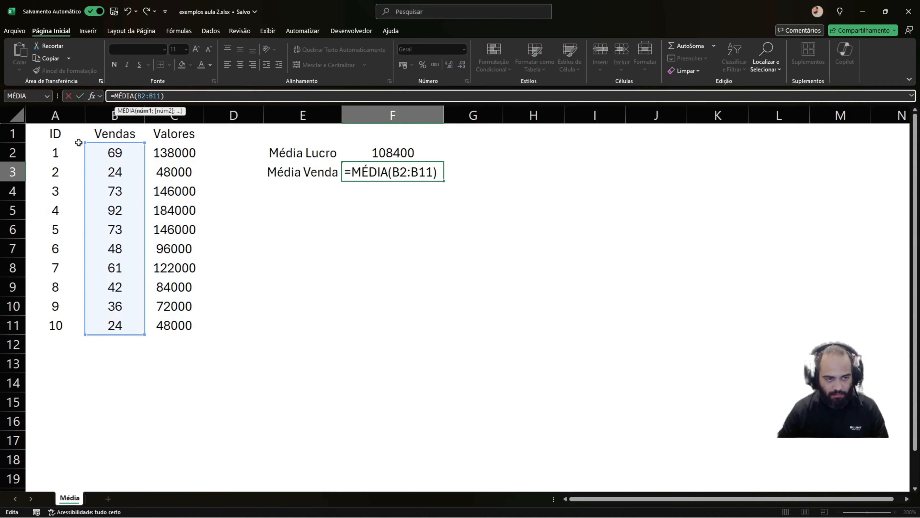
mouse_move(143, 142)
mouse_down()
mouse_move(135, 236)
mouse_move(133, 142)
mouse_up()
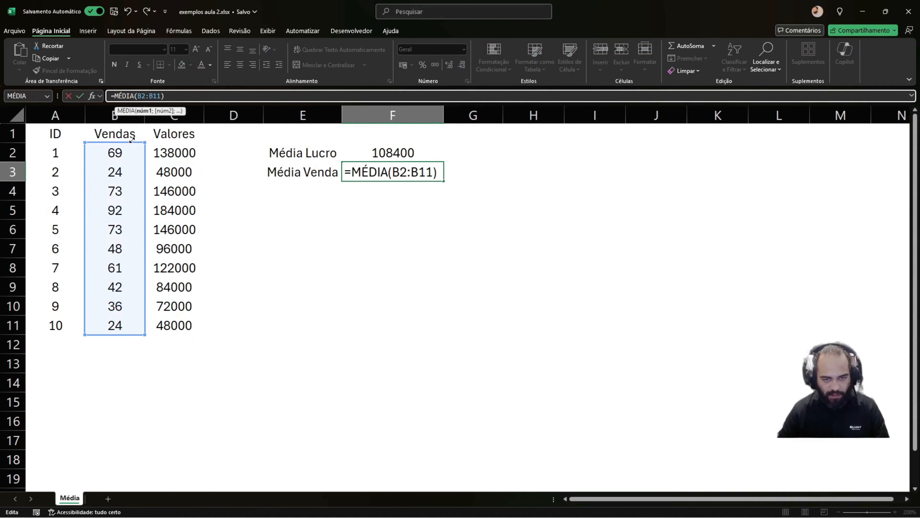
key(Return)
click(416, 175)
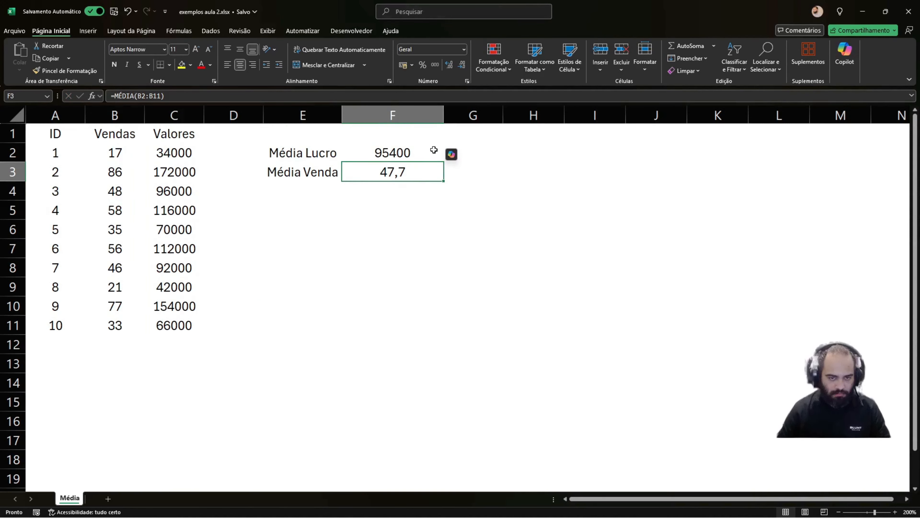
Insert a 2D line chart of the Valores column, C1:C11, and place it below the two averages
click(124, 133)
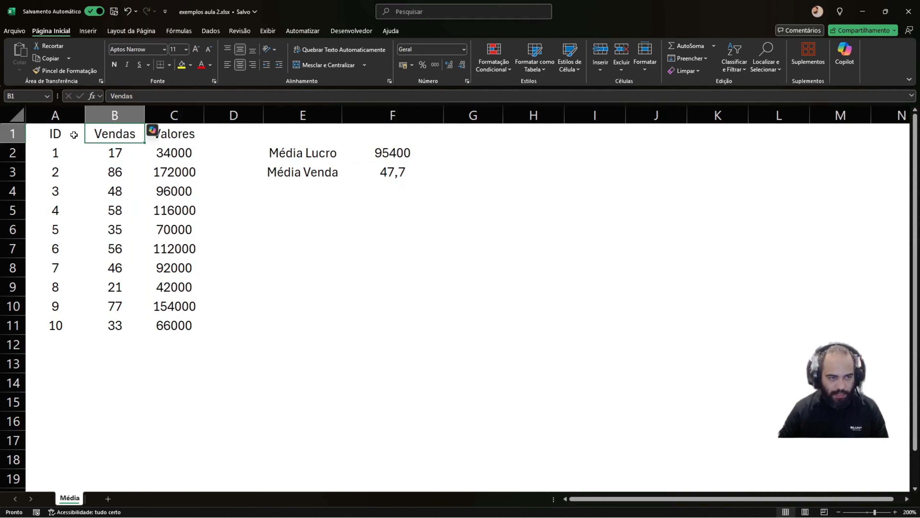
drag(150, 131, 197, 330)
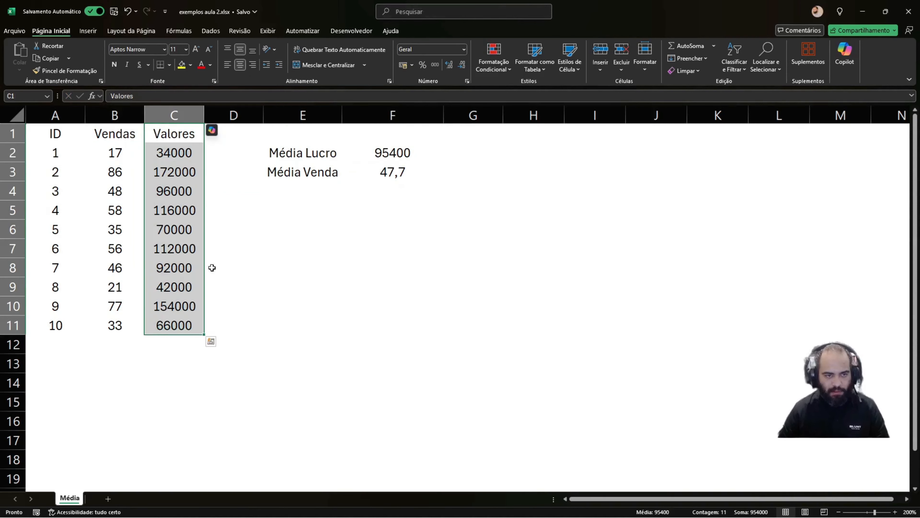
click(82, 29)
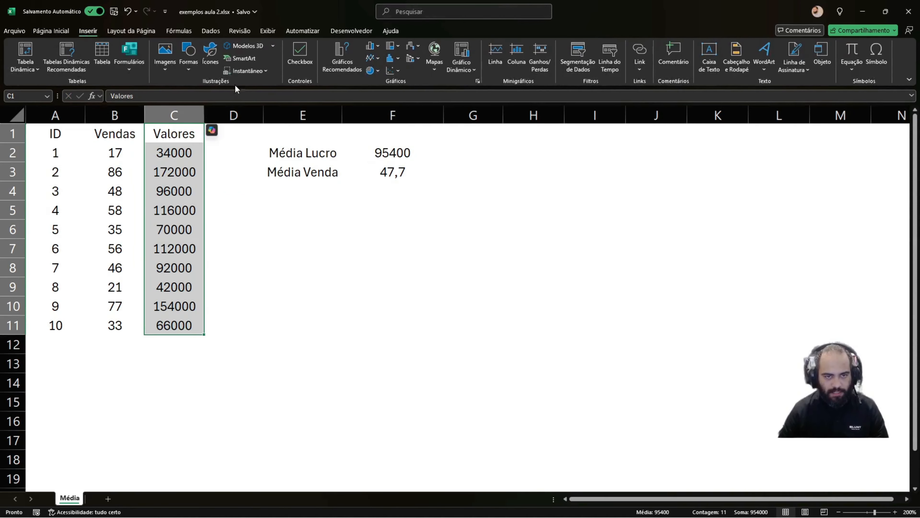
click(370, 47)
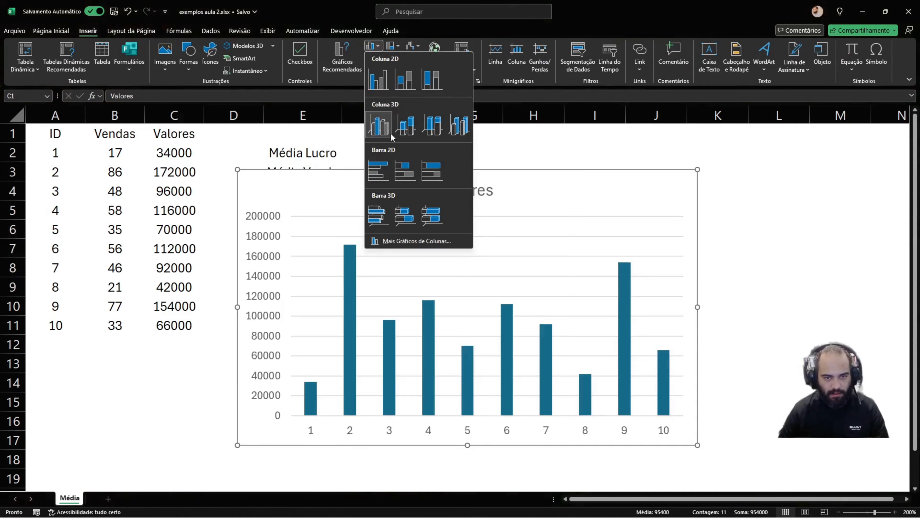
click(371, 47)
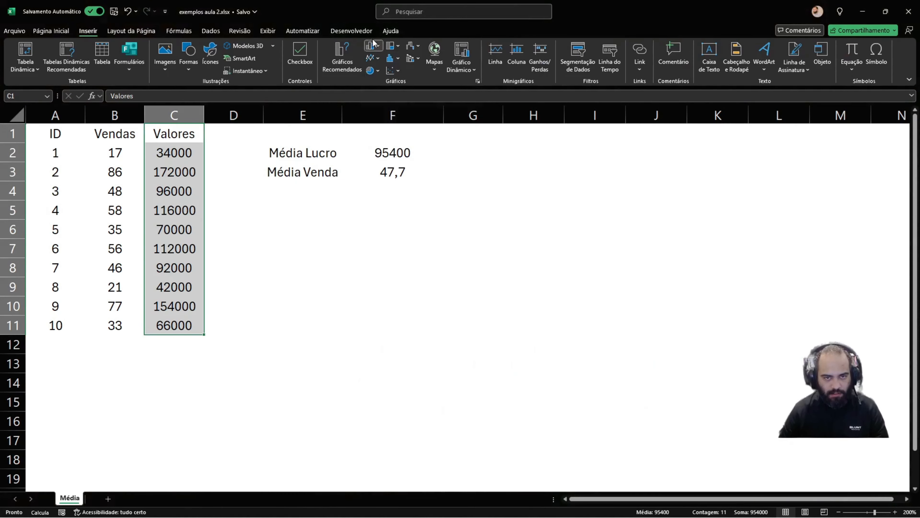
click(370, 58)
click(382, 91)
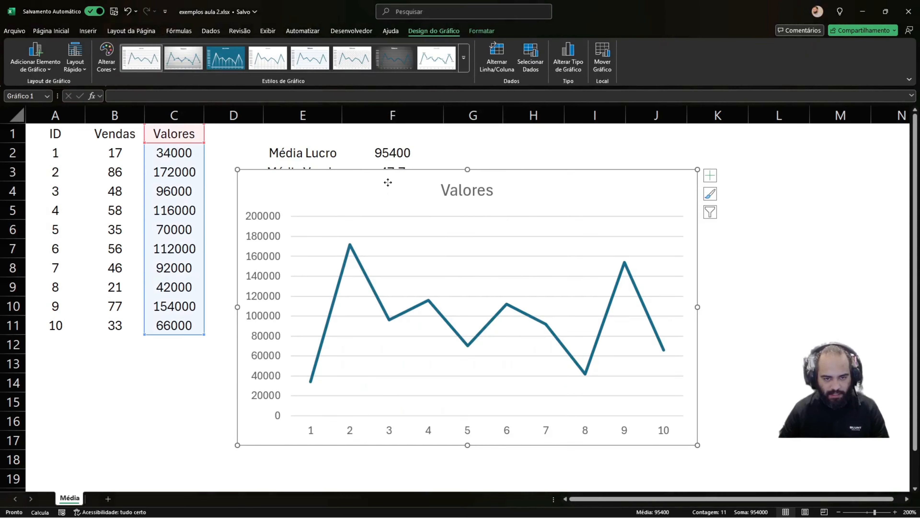
mouse_move(388, 181)
mouse_down()
mouse_move(466, 218)
mouse_move(423, 202)
mouse_move(390, 209)
mouse_up()
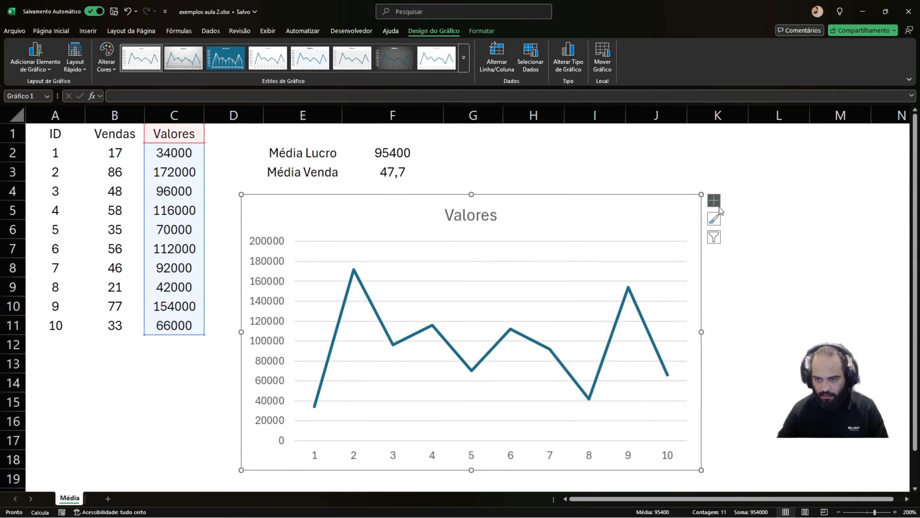
Try hiding the chart's main vertical axis and restore it
click(715, 200)
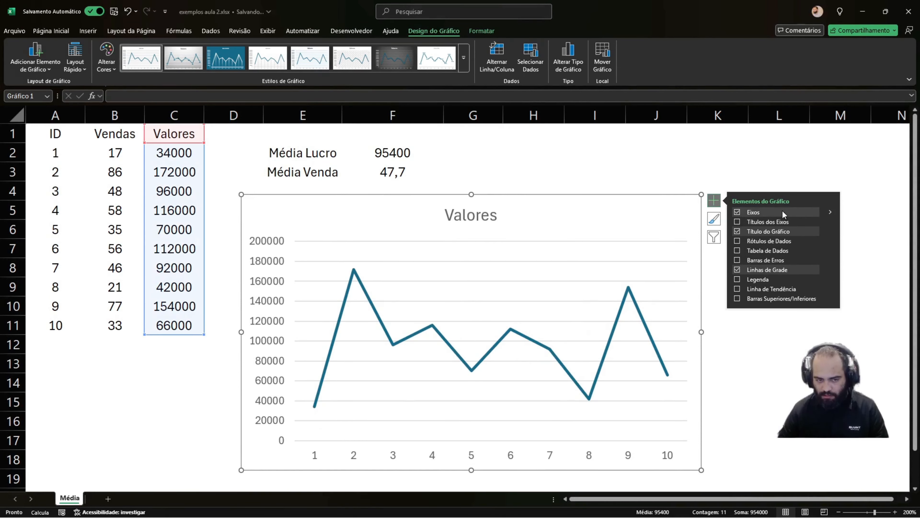
click(830, 212)
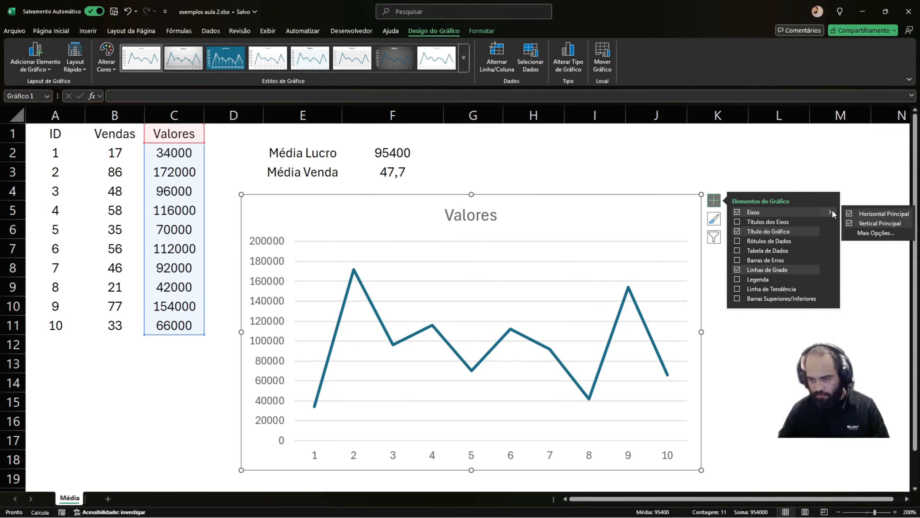
click(849, 224)
click(849, 224)
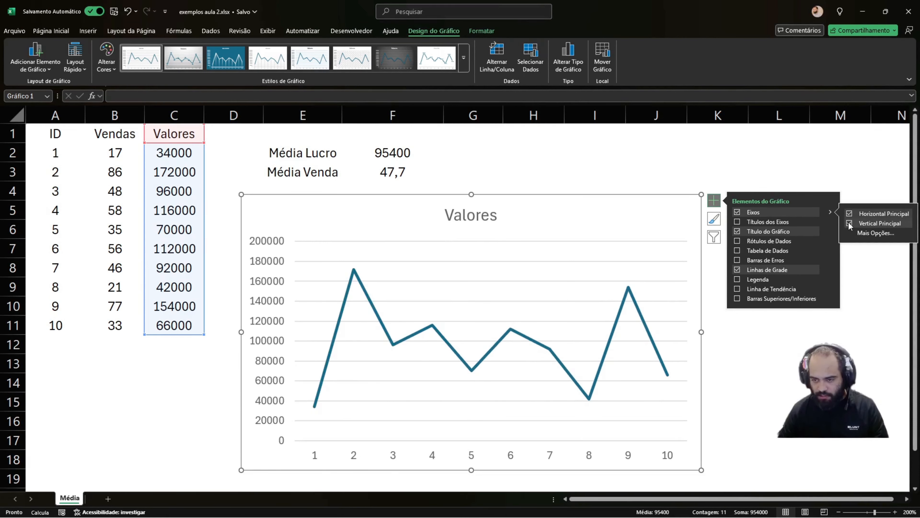
Try data labels, a data table and error bars on the Valores chart, removing each one again
click(737, 241)
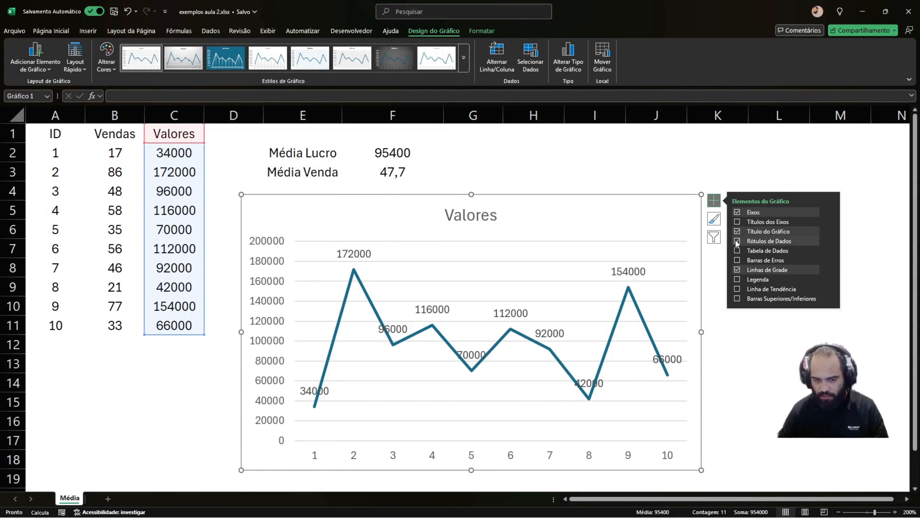
click(736, 241)
click(737, 250)
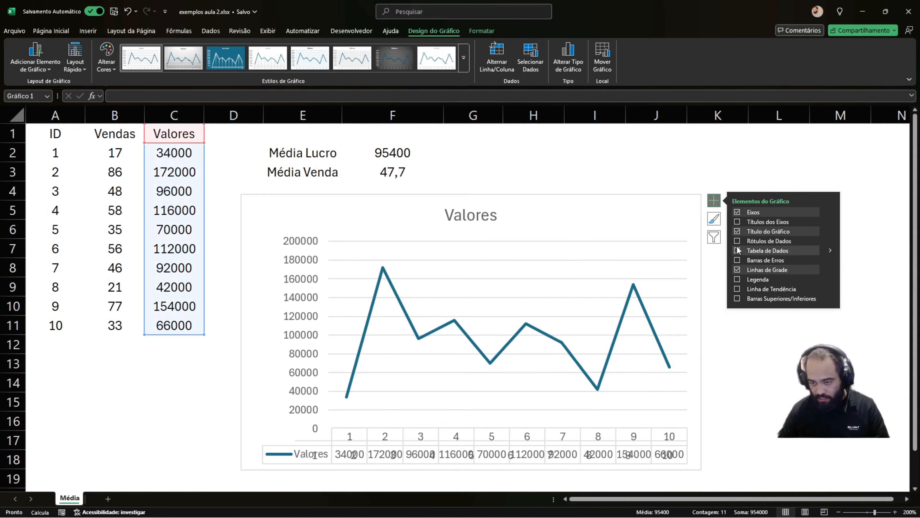
click(737, 251)
click(737, 260)
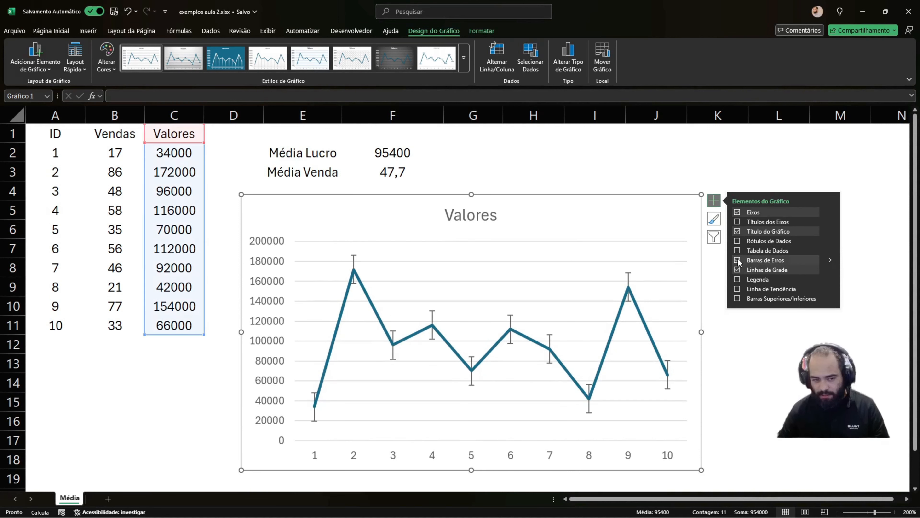
click(737, 260)
Try the legend and trendline elements on the Valores chart without keeping them
click(737, 279)
click(737, 289)
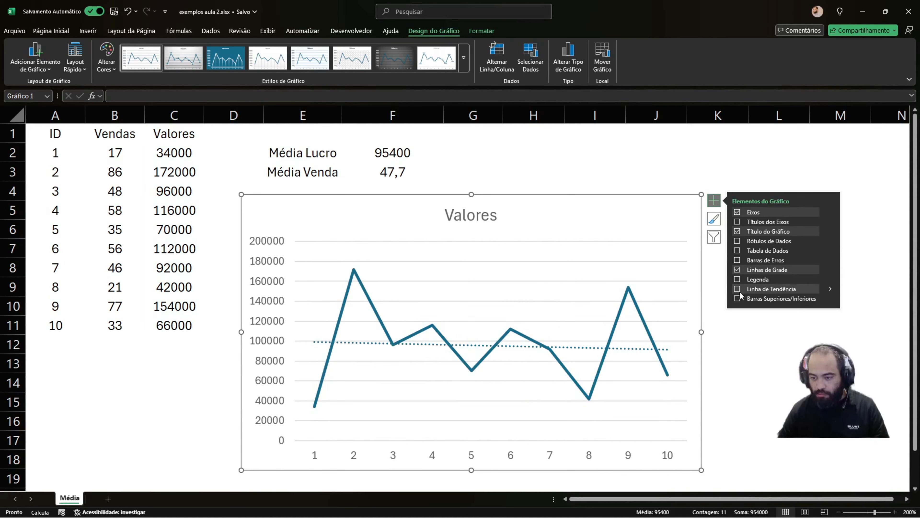
click(829, 289)
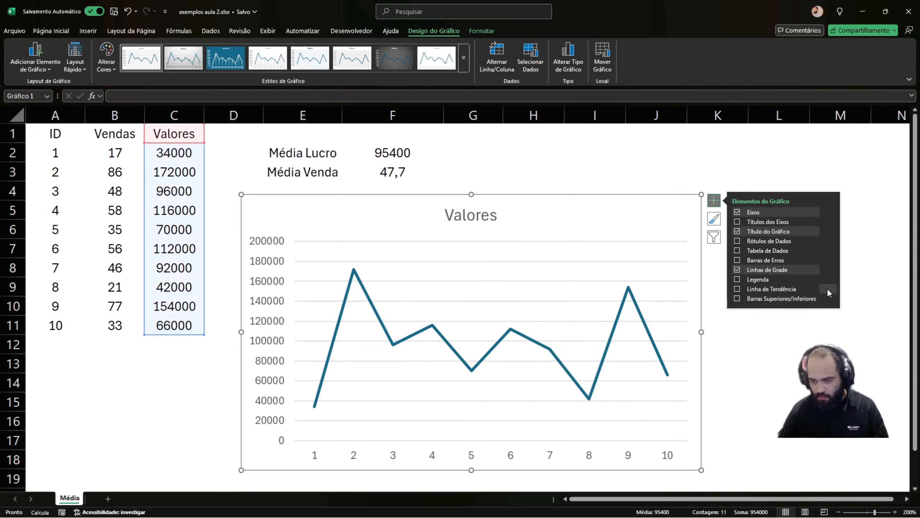
click(764, 319)
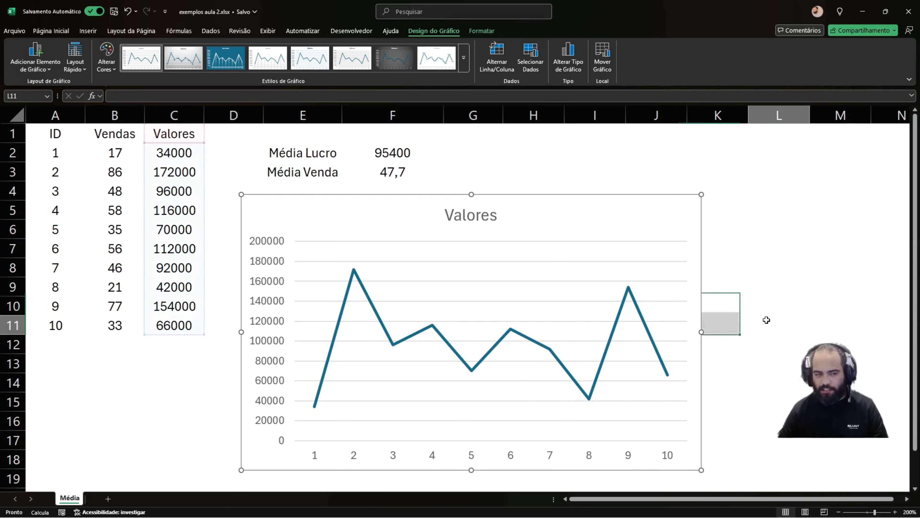
Move the Valores line chart to the area beside the Média Lucro and Média Venda averages, ending near column M
click(554, 226)
scroll(625, 216, down, 1)
click(625, 216)
drag(625, 216, 547, 218)
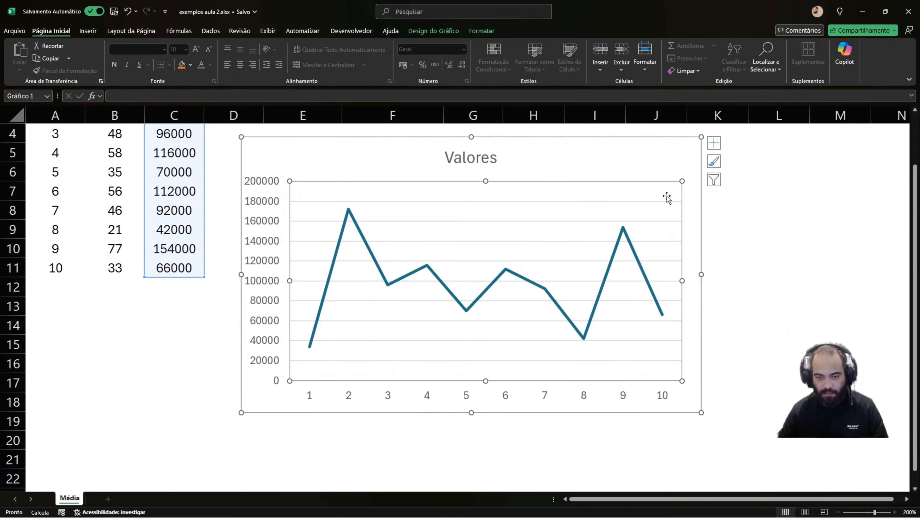
scroll(681, 207, up, 1)
drag(594, 201, 614, 195)
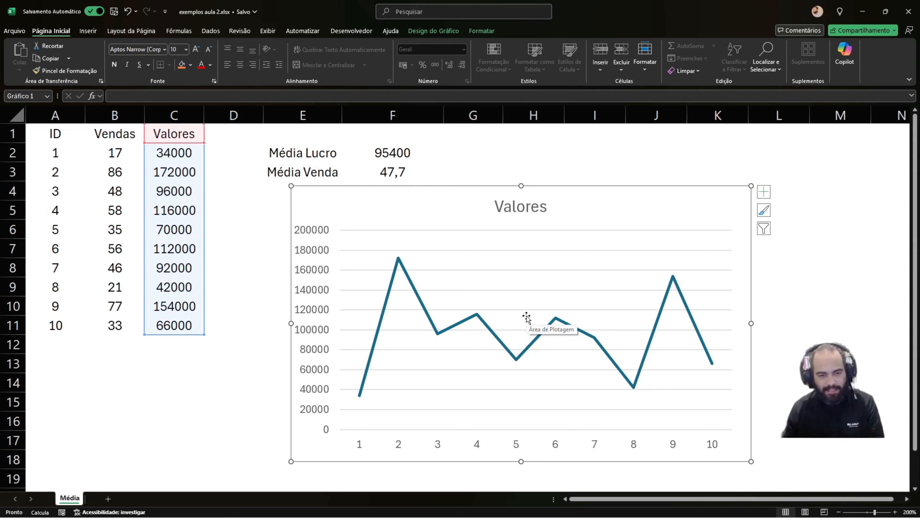
drag(435, 201, 574, 153)
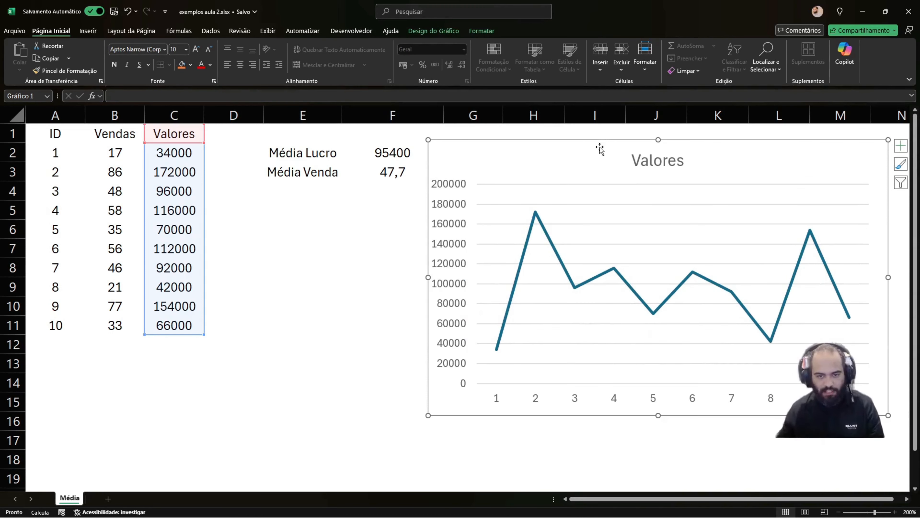
Delete the Valores line chart and recalculate the random Vendas figures by committing an empty entry in L11
key(Delete)
text(;)
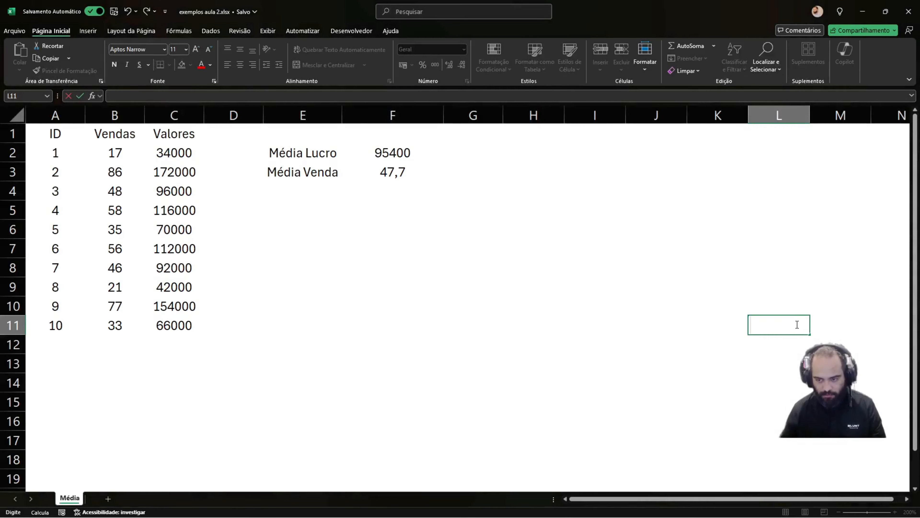
key(Return)
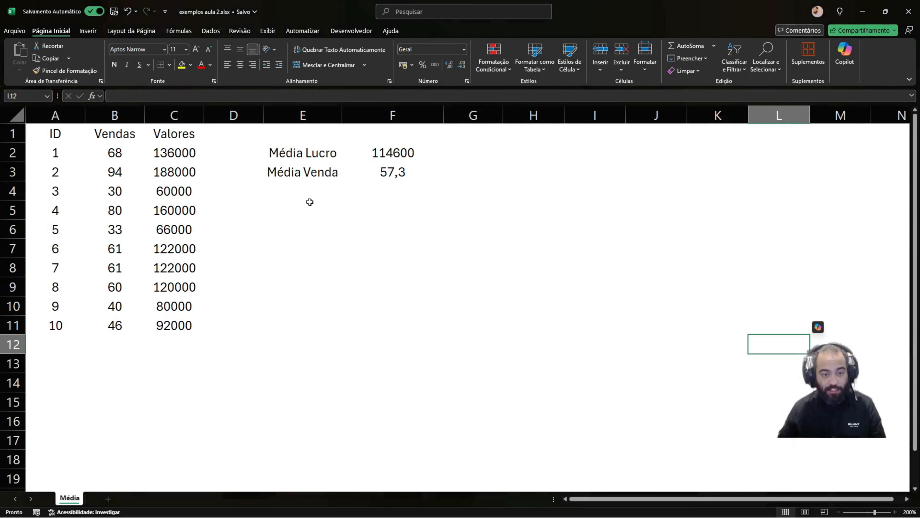
click(311, 188)
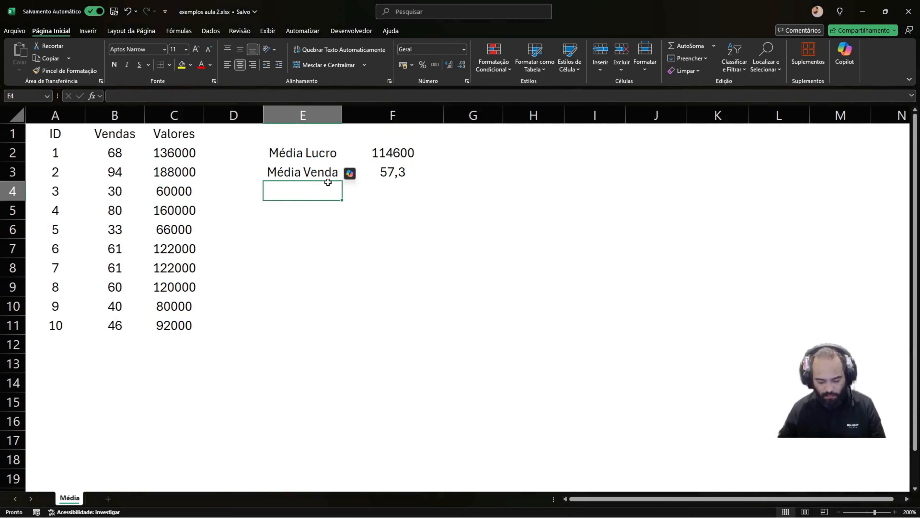
text(=)
key(Escape)
text(Medio)
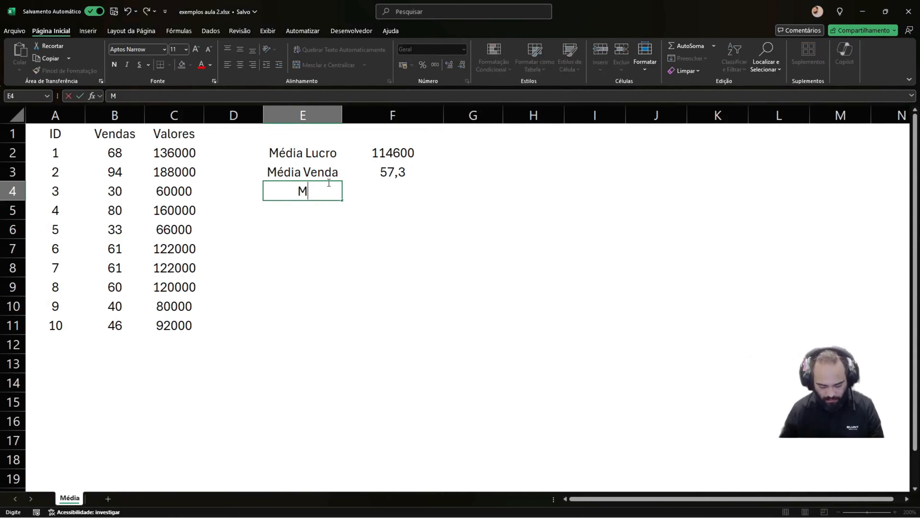
key(BackSpace)
key(BackSpace)
key(BackSpace)
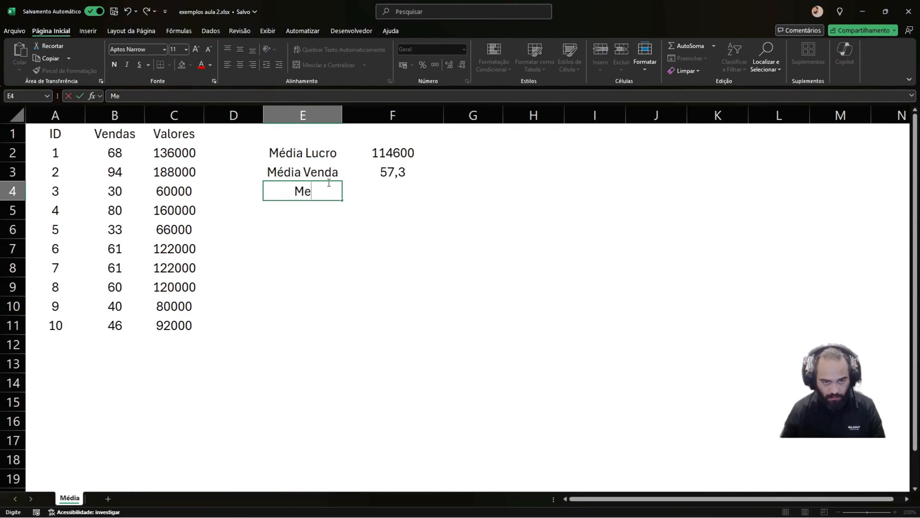
key(Escape)
Enter the column heading Média in F1 above the two average results
click(303, 154)
click(394, 133)
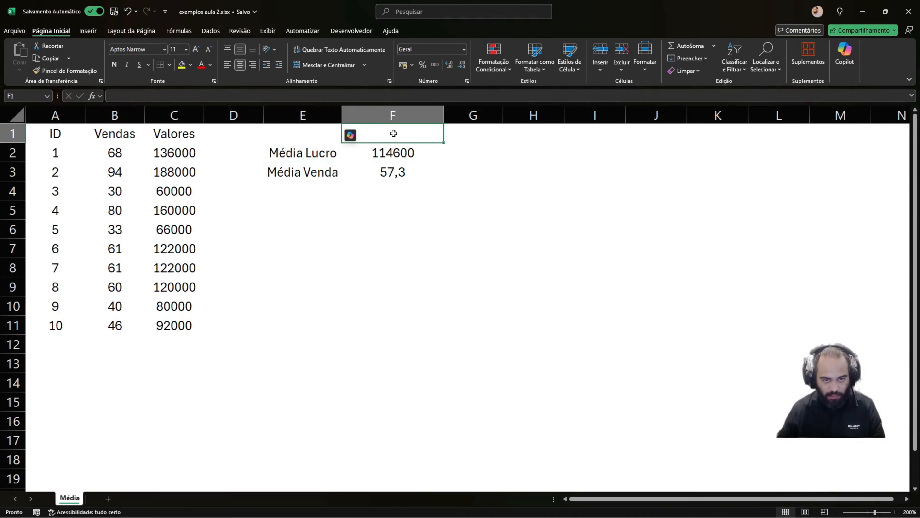
text(Média)
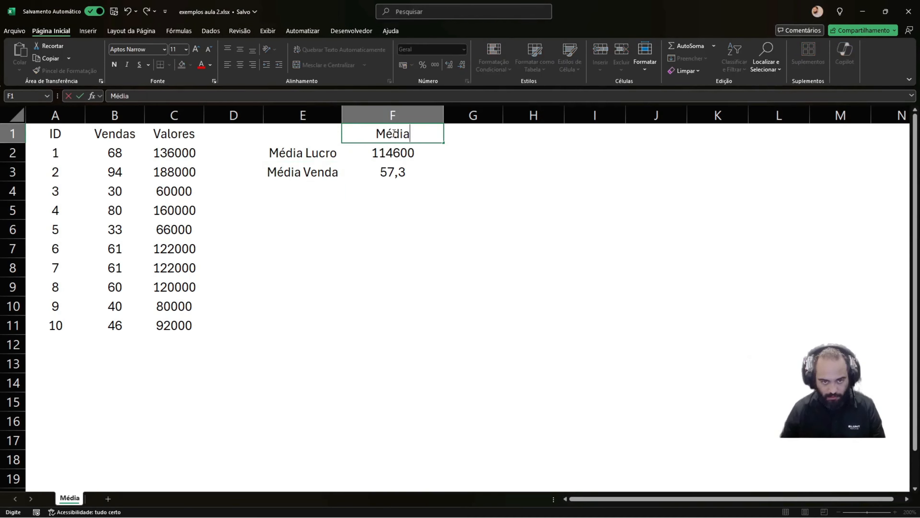
key(Return)
Shorten the row labels in E2 and E3 to Lucro and Venda by removing the word Média from each
click(288, 150)
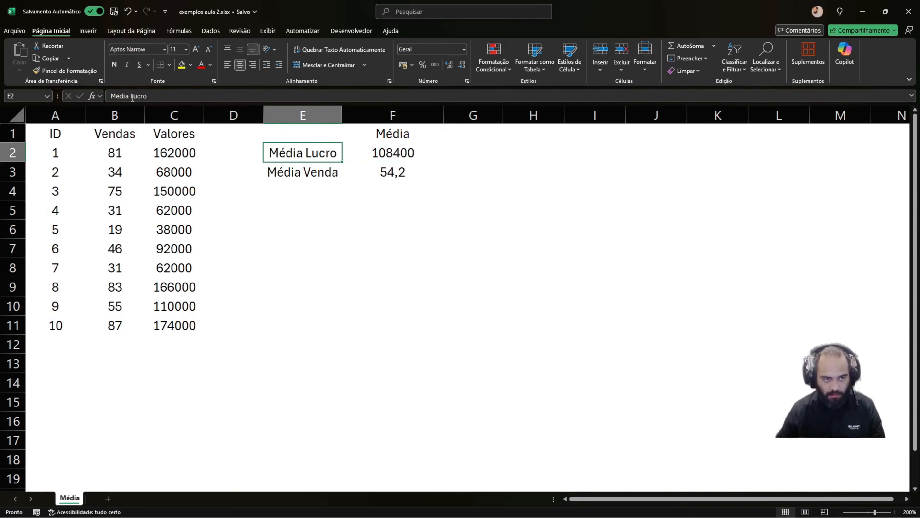
double_click(288, 151)
key(BackSpace)
key(Return)
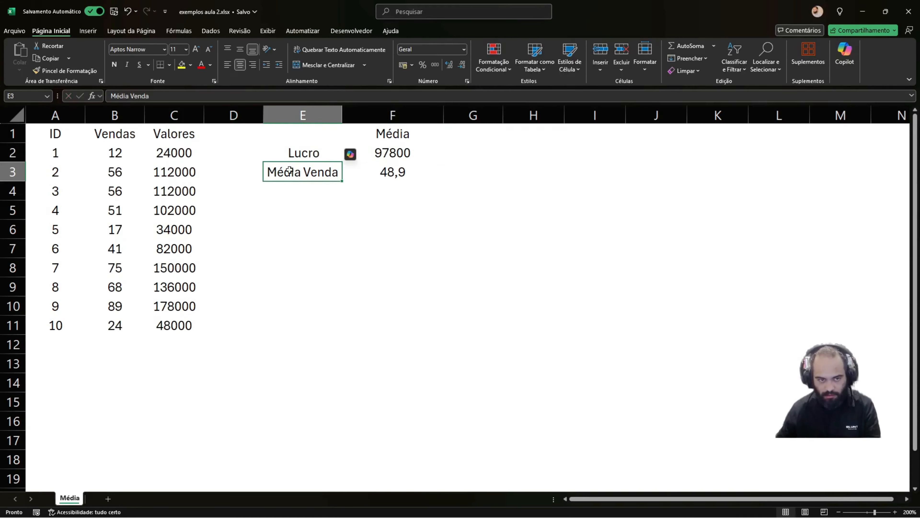
click(132, 95)
key(BackSpace)
key(BackSpace)
key(BackSpace)
key(BackSpace)
key(BackSpace)
key(BackSpace)
key(Return)
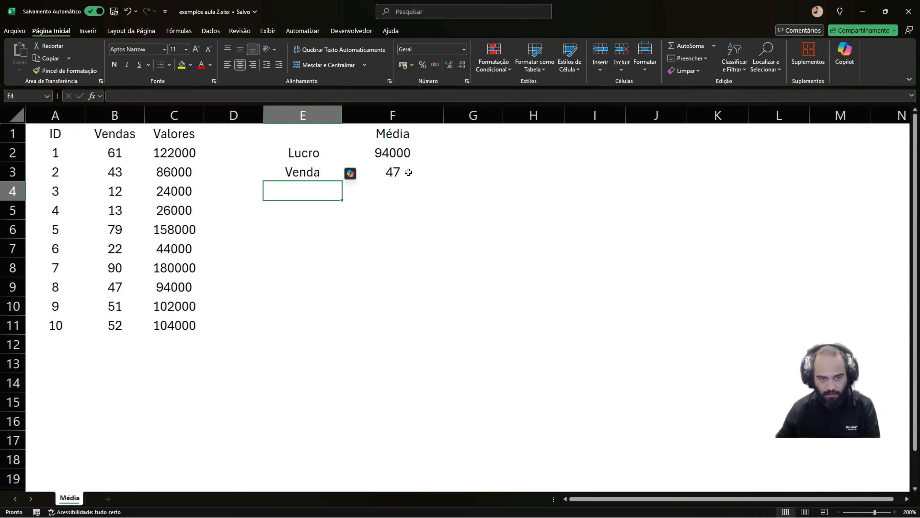
Add a Mediana column in G with =MED(C2:C11) for Lucro and =MED(B2:B11) for Venda
click(314, 150)
click(315, 133)
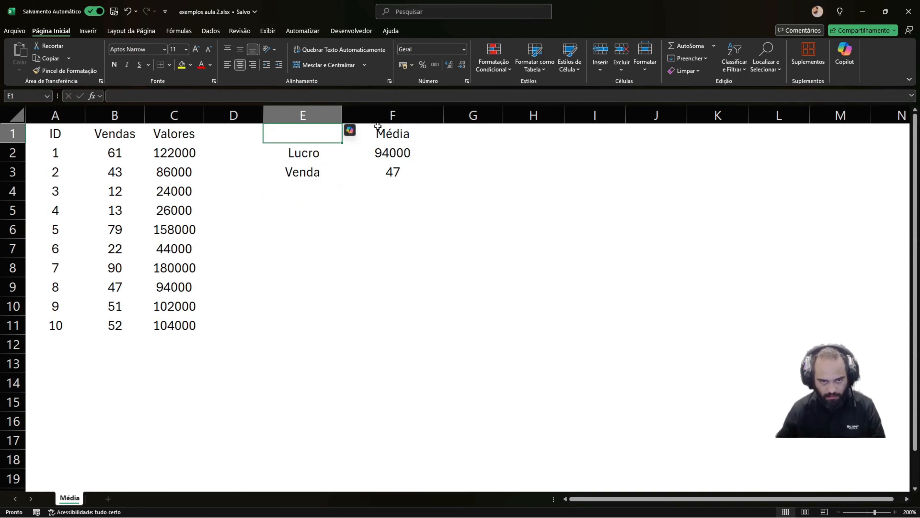
click(454, 131)
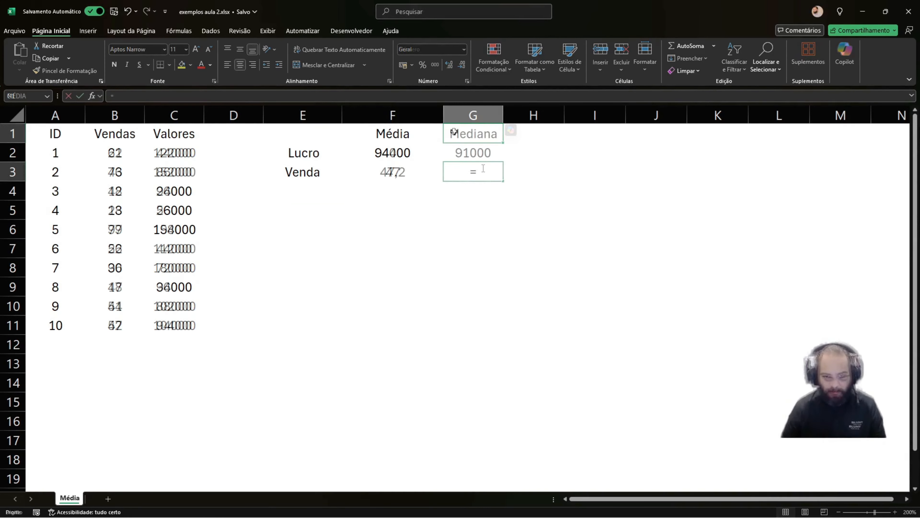
text(med)
key(Tab)
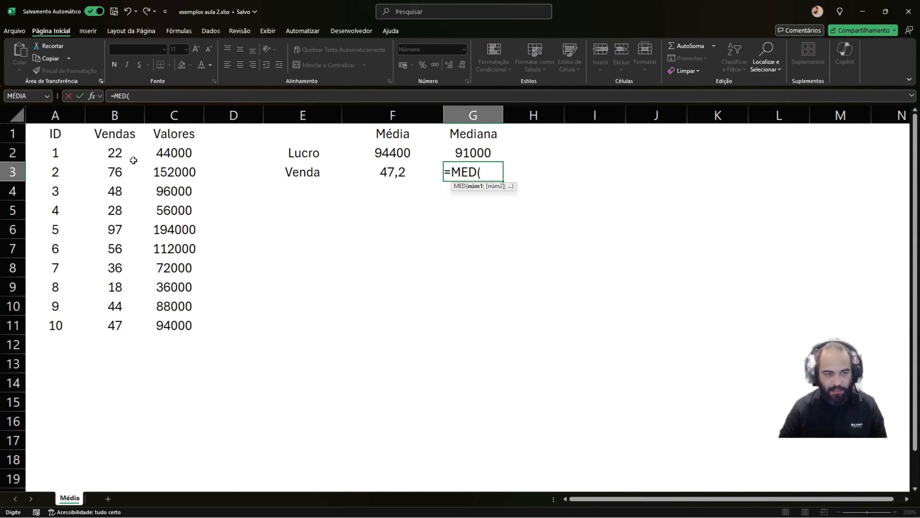
drag(118, 153, 124, 317)
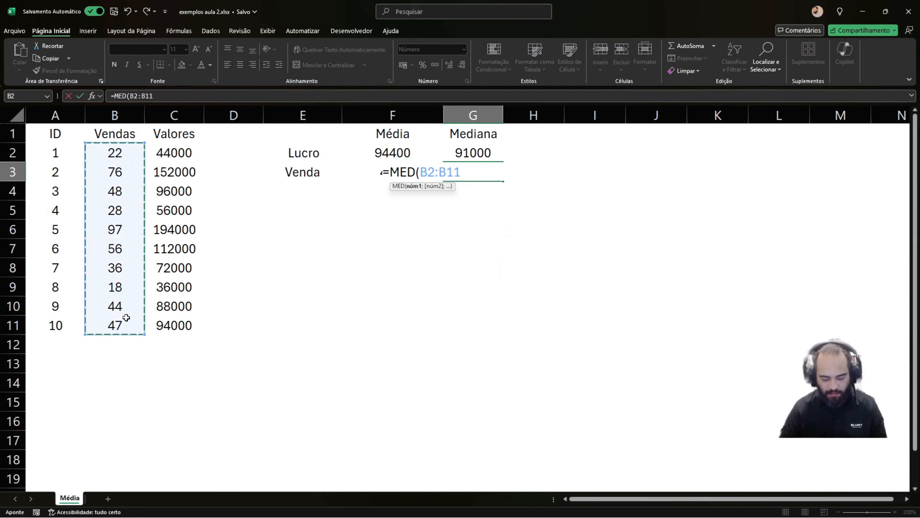
text())
key(Return)
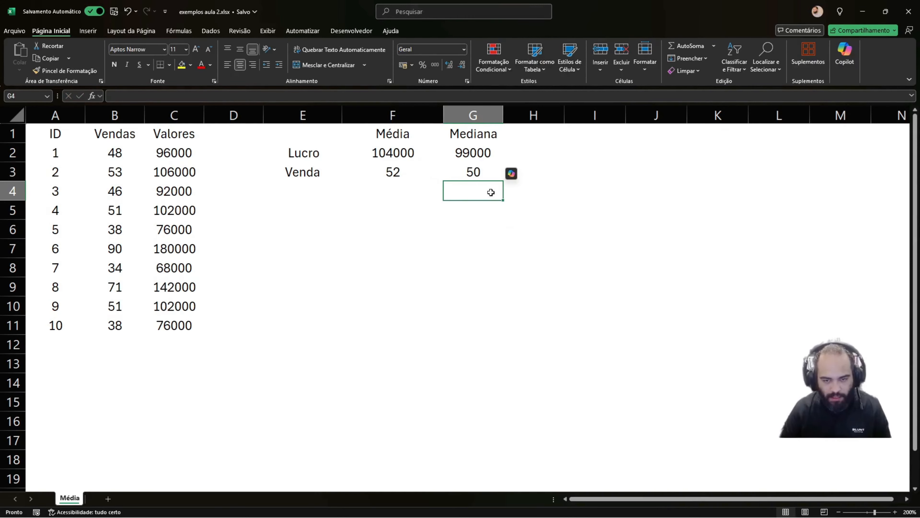
Insert a line chart of the Valores in C2:C11 and place it below the Média and Mediana results, starting around E4
click(470, 167)
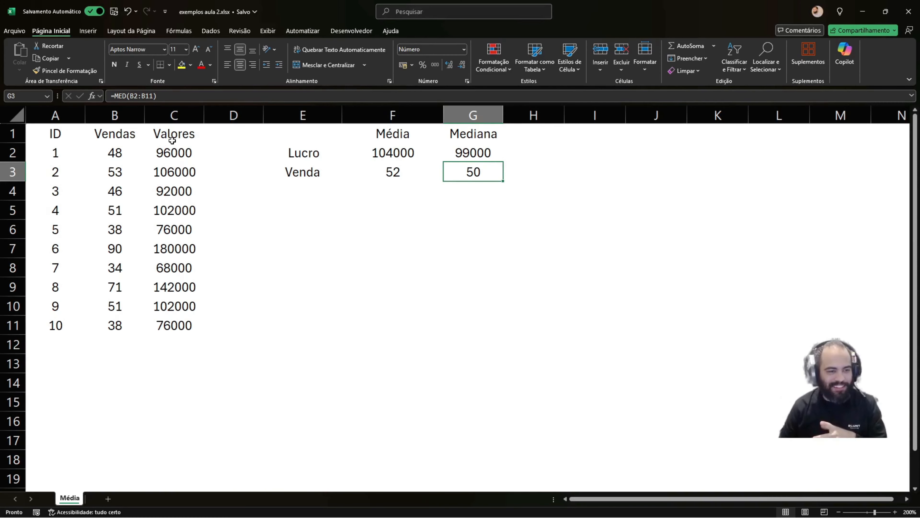
drag(175, 153, 182, 318)
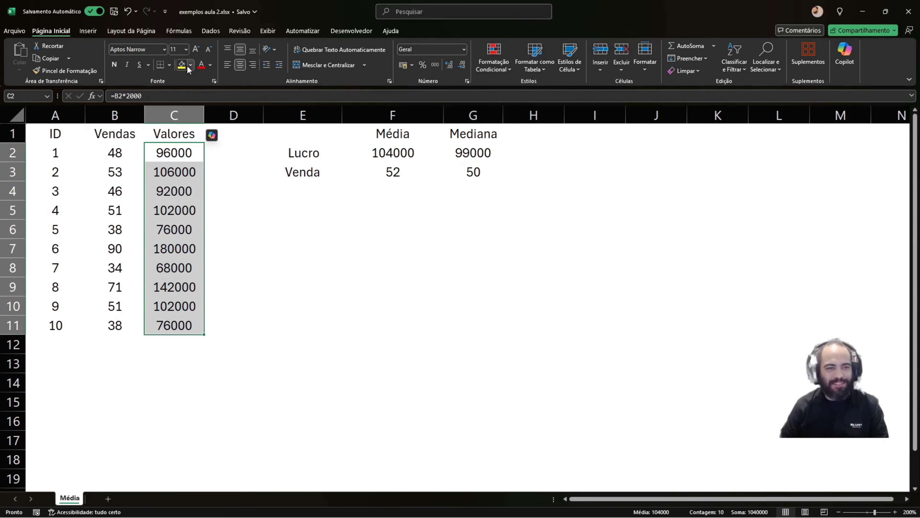
click(88, 31)
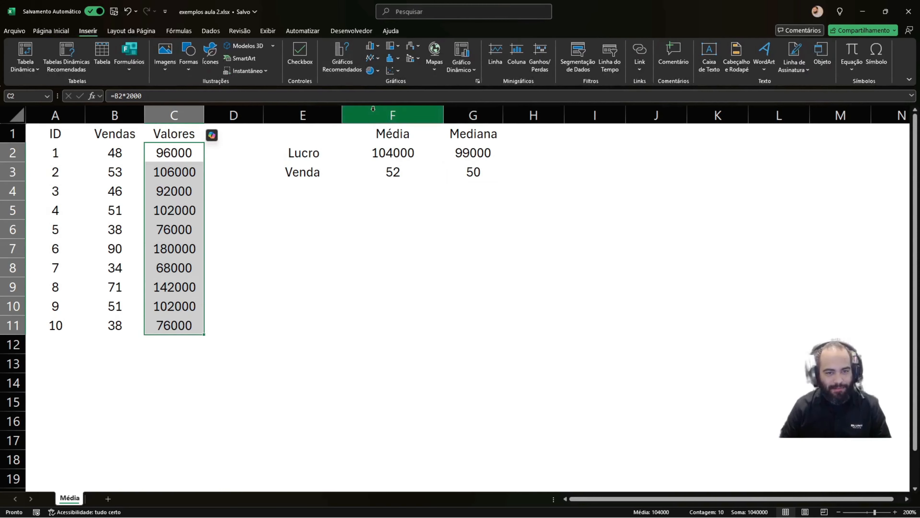
click(370, 46)
click(350, 63)
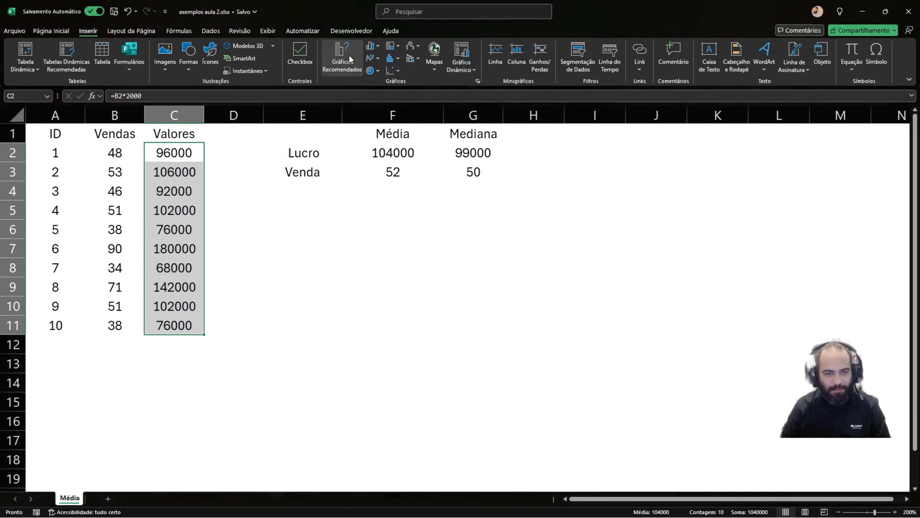
click(602, 121)
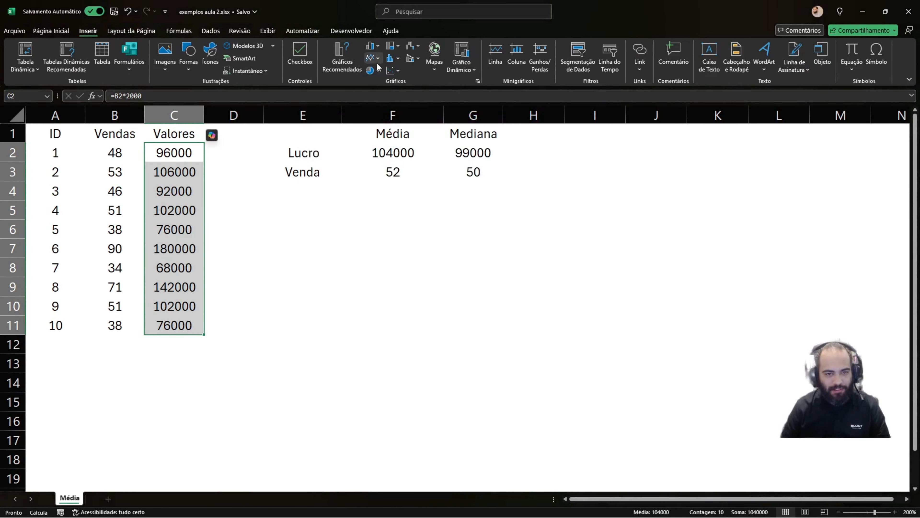
click(372, 58)
click(380, 91)
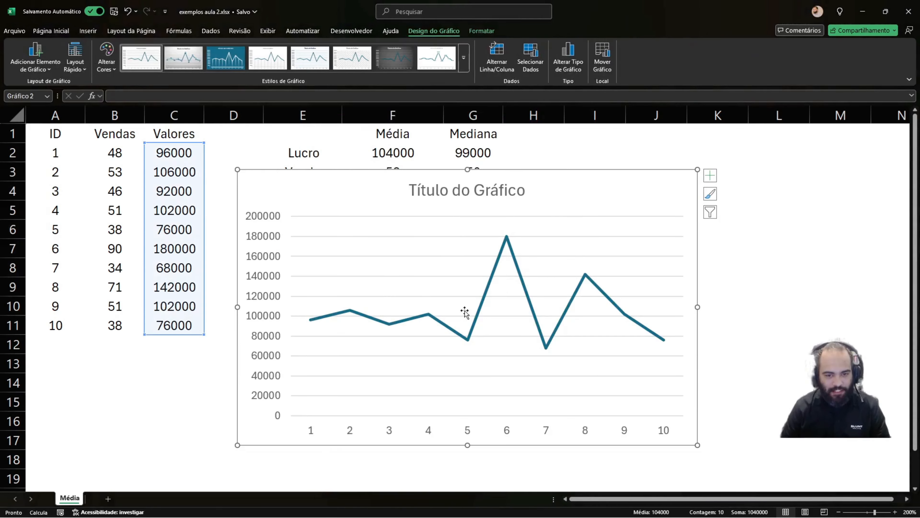
mouse_move(434, 187)
mouse_down()
mouse_move(380, 205)
mouse_move(432, 185)
mouse_up()
click(380, 187)
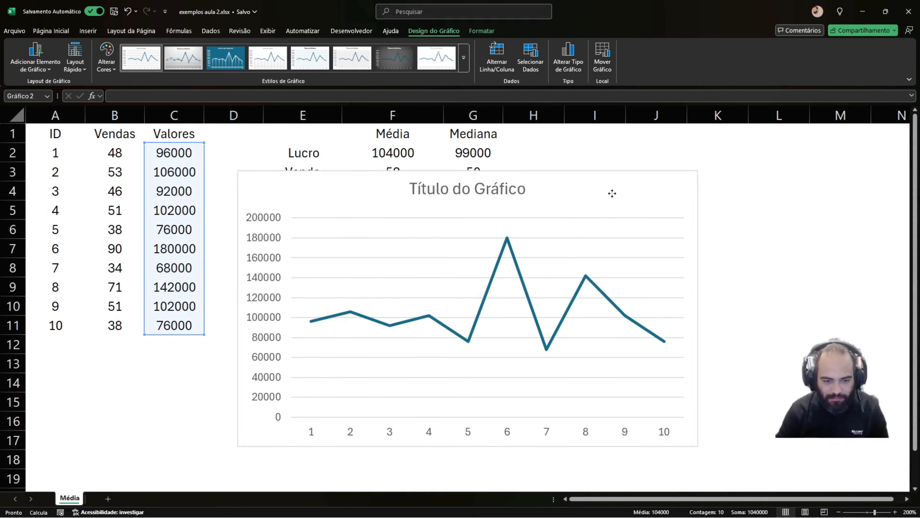
drag(403, 185, 478, 199)
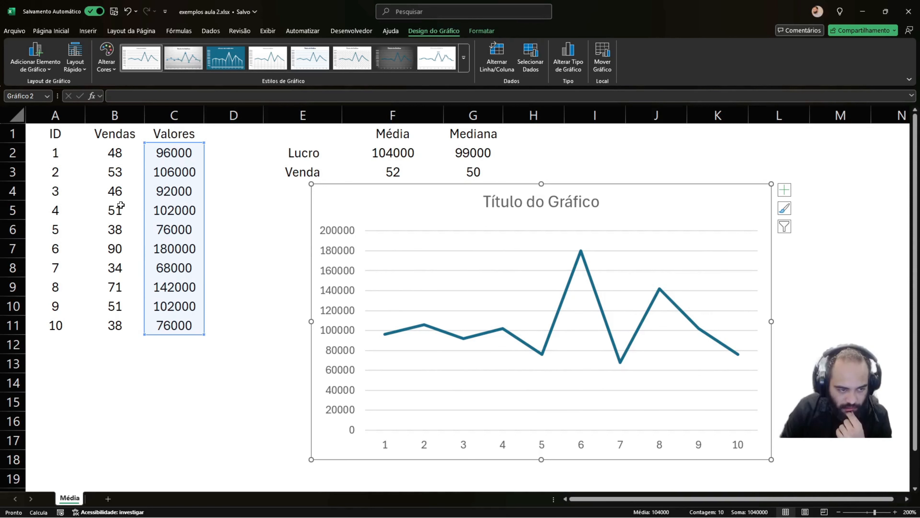
Examine the Vendas and Valores data, including the two middle Vendas rows, and compare the Média and Mediana results for Lucro and Venda
drag(115, 153, 115, 321)
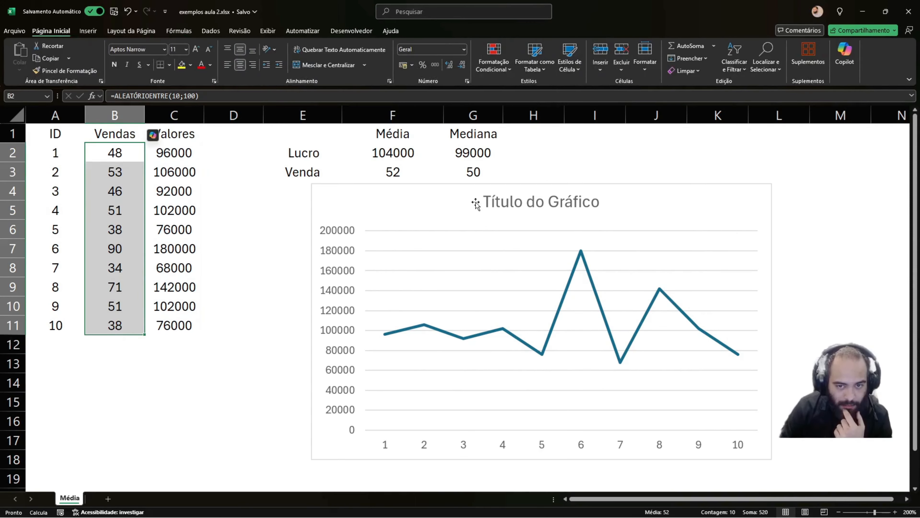
click(480, 170)
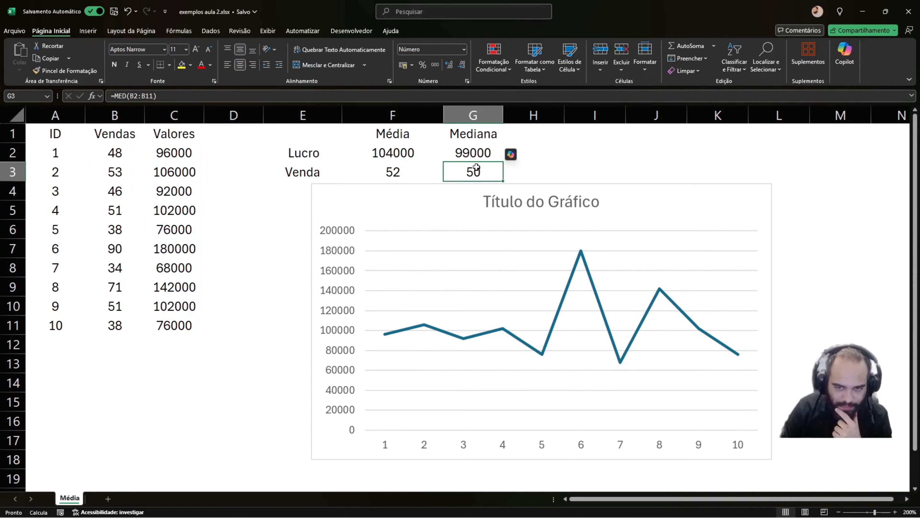
drag(65, 157, 177, 328)
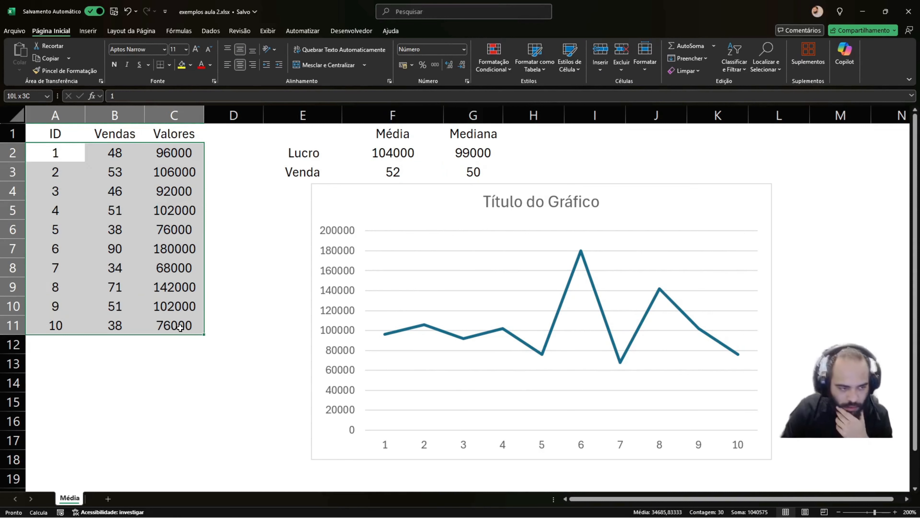
drag(183, 328, 182, 322)
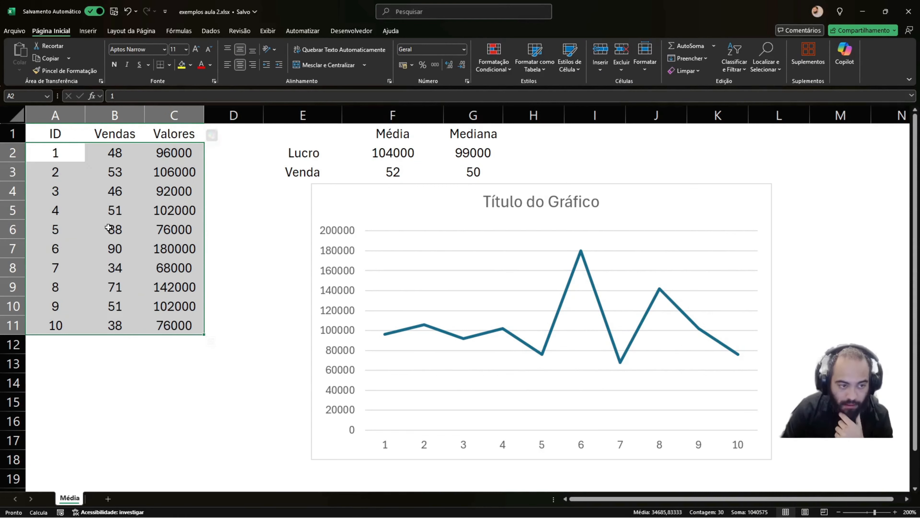
drag(121, 207, 120, 231)
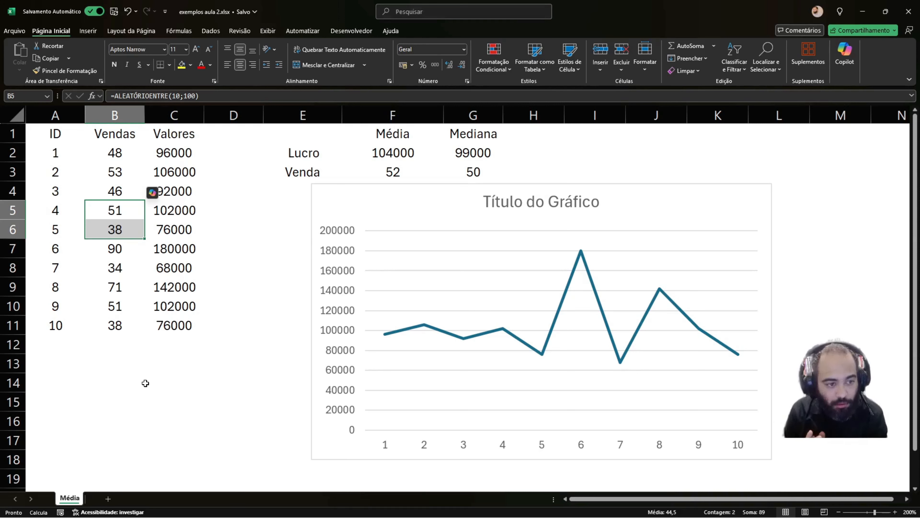
click(487, 153)
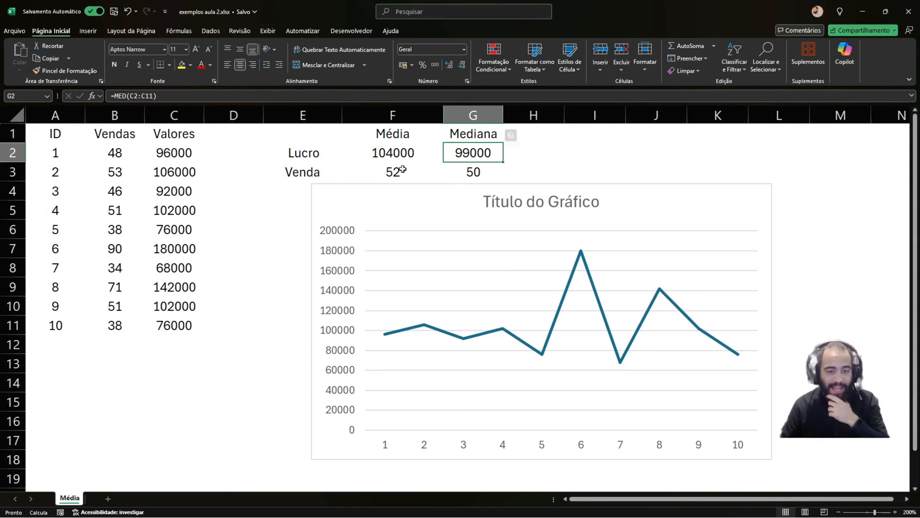
click(406, 151)
click(465, 152)
drag(465, 152, 397, 152)
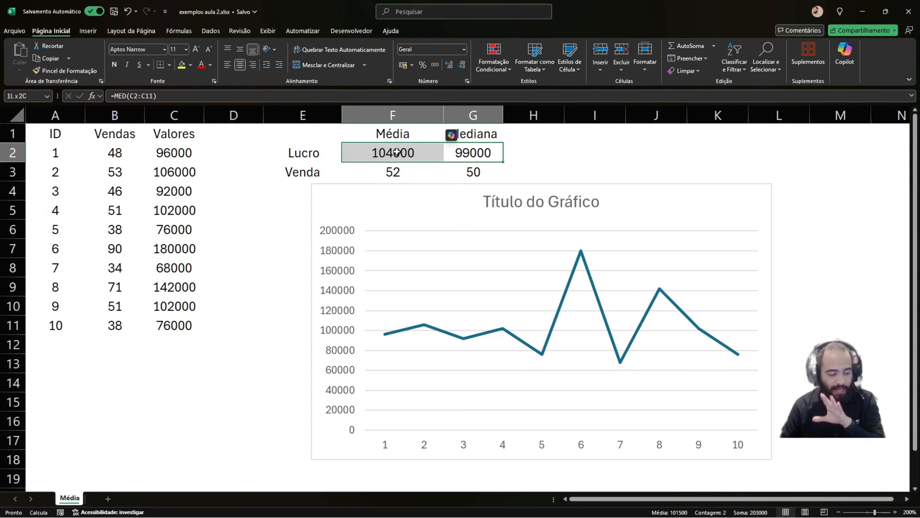
click(465, 151)
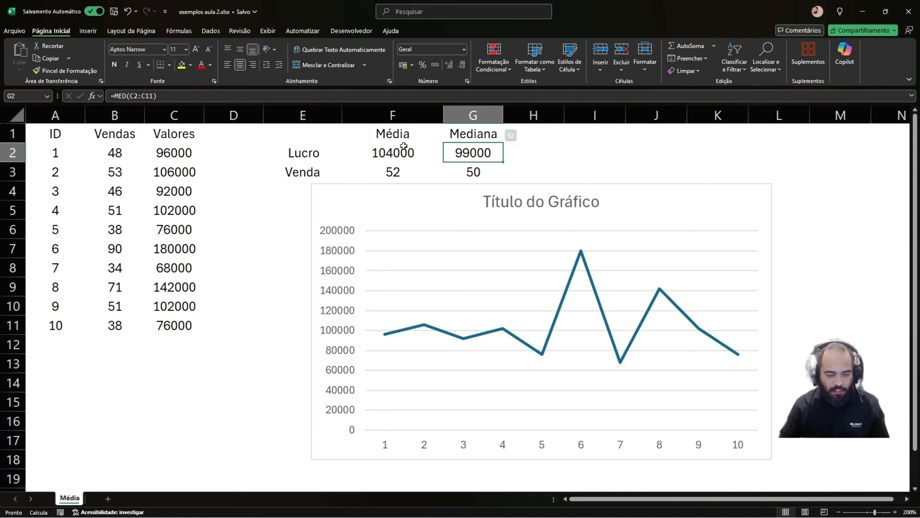
drag(403, 142, 482, 170)
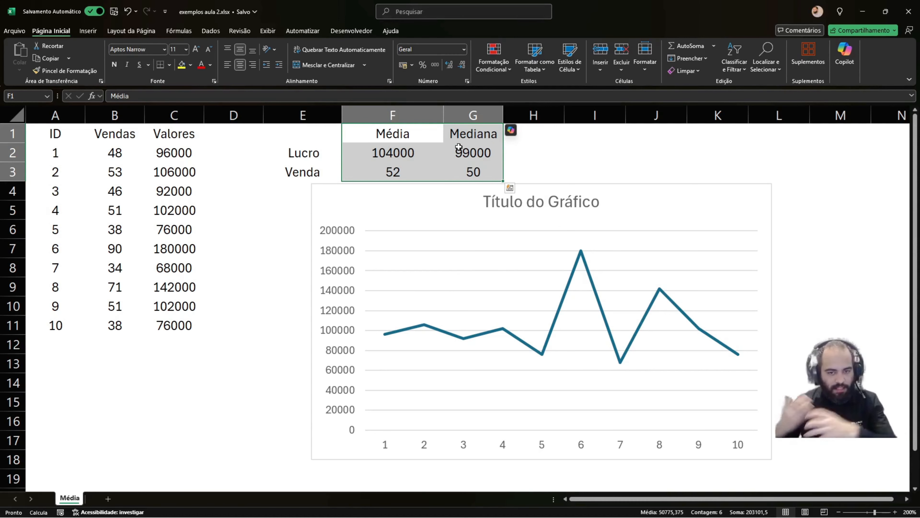
click(565, 157)
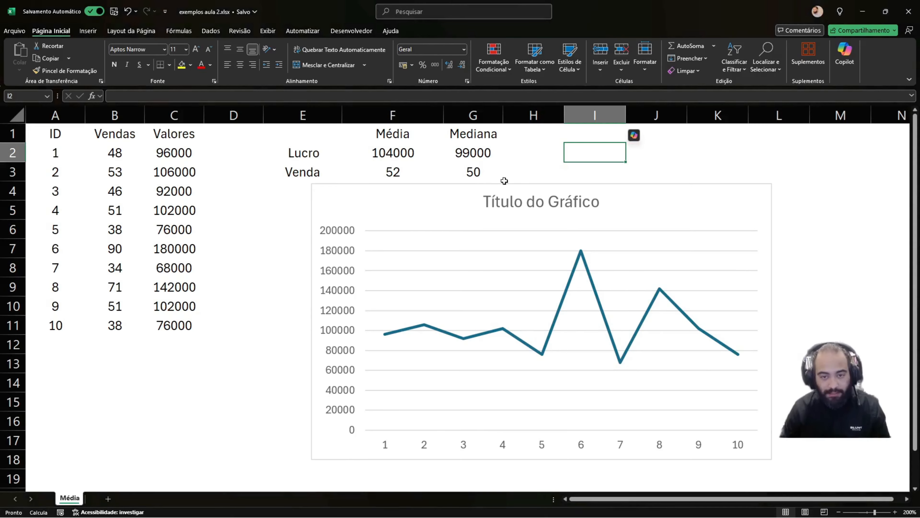
Move the line chart so it spans from column F to column M, starting at row 5, and select the first Vendas value
drag(451, 196, 544, 209)
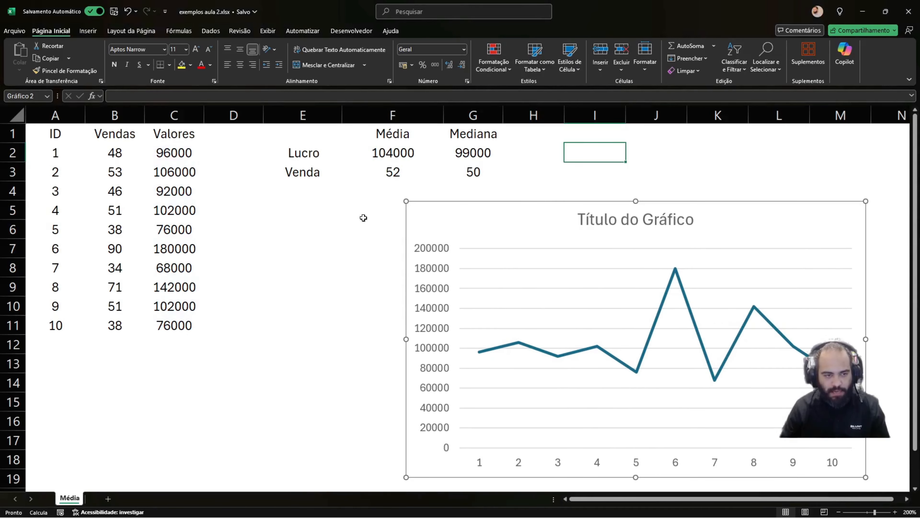
click(336, 212)
click(113, 151)
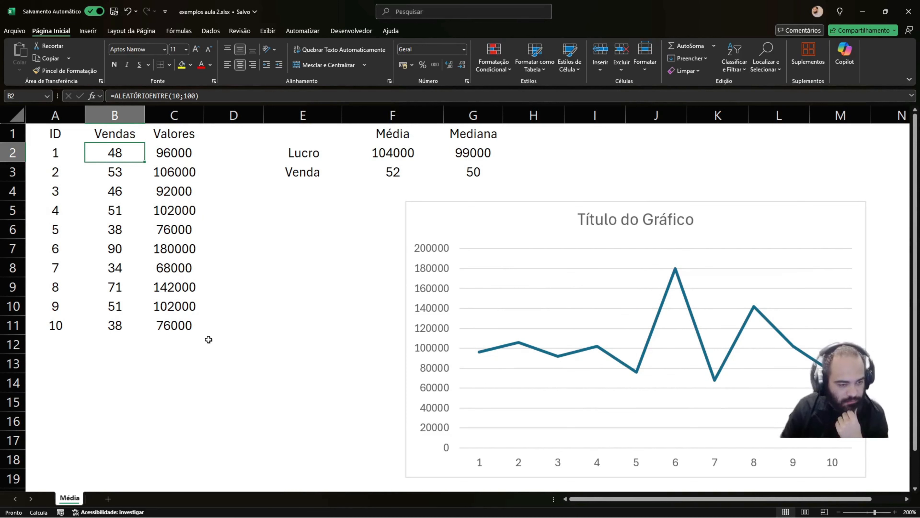
Enter 0,5 in cell C14, below the sales table
click(163, 345)
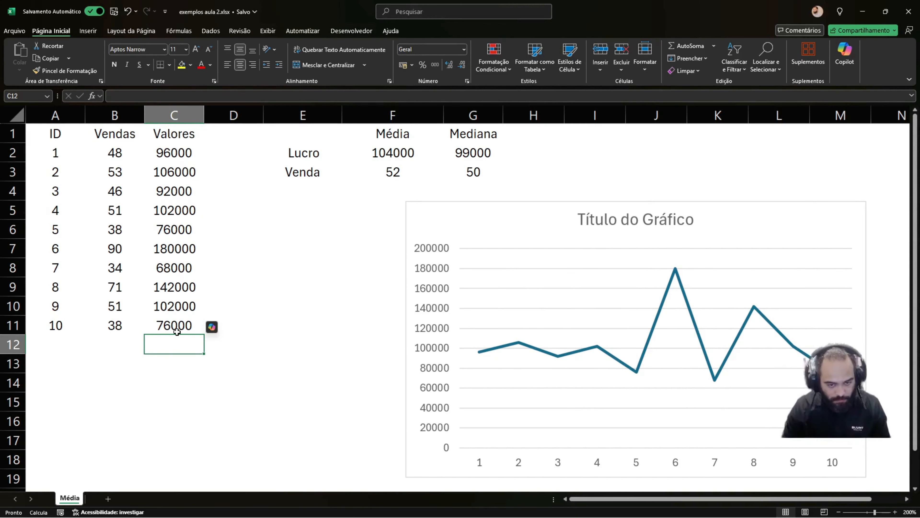
scroll(257, 374, down, 2)
scroll(223, 359, up, 2)
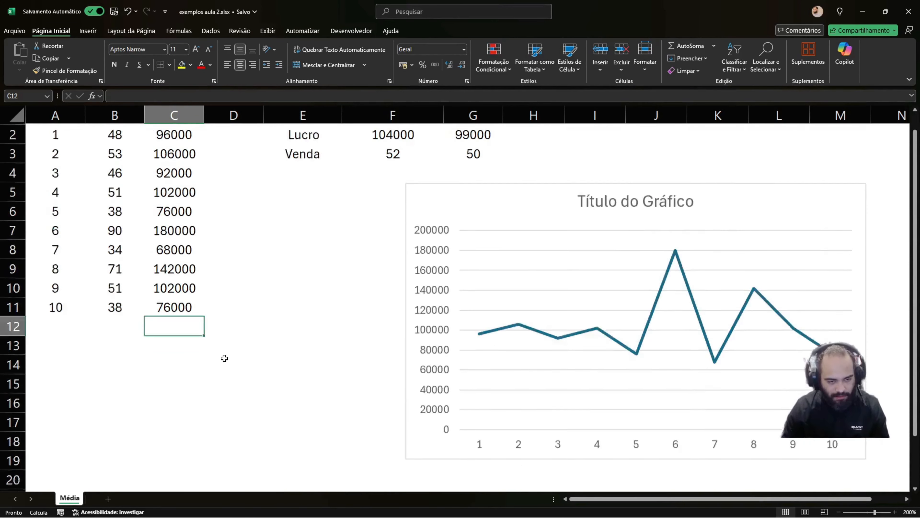
scroll(130, 246, down, 4)
click(130, 248)
scroll(160, 276, up, 2)
scroll(160, 276, up, 1)
click(189, 332)
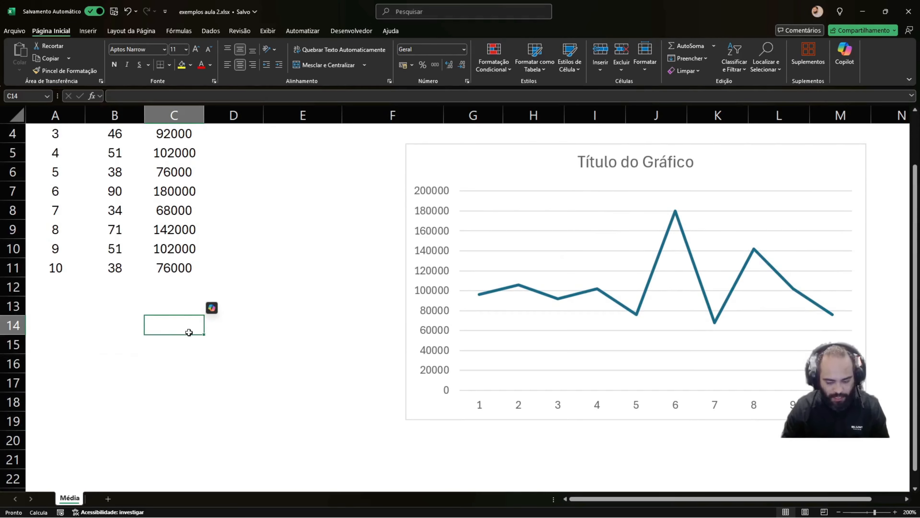
text(0)
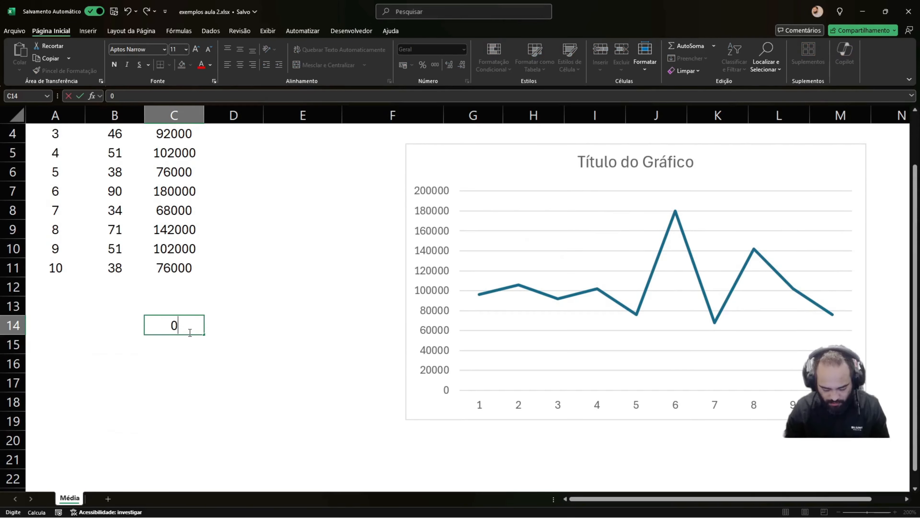
text(,5)
key(Return)
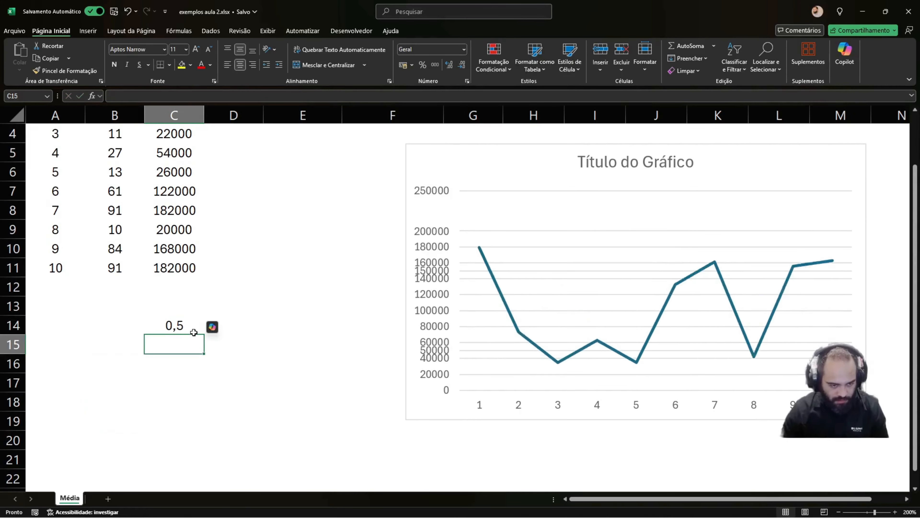
Enter 10 in cell B14, beside the 0,5 value
click(244, 321)
drag(181, 324, 322, 329)
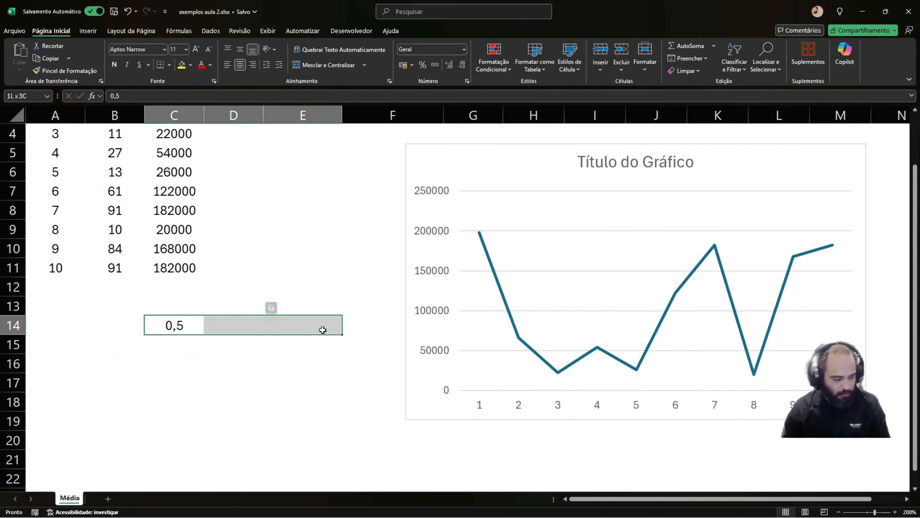
click(155, 325)
click(100, 322)
text(1)
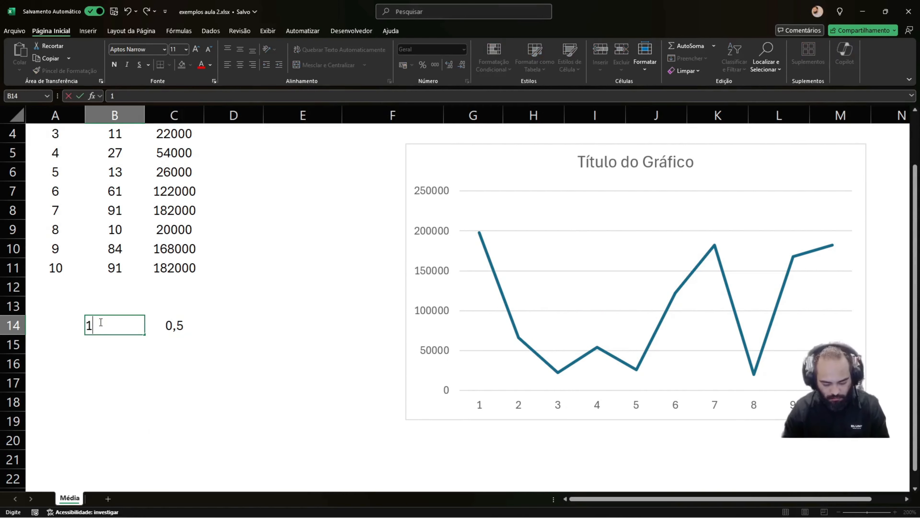
text(0)
click(177, 329)
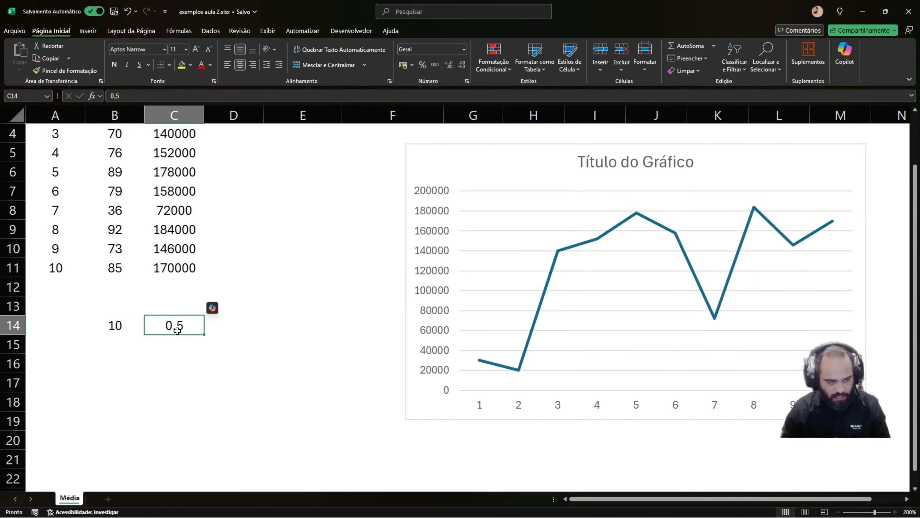
Clear the two example values from B14:C14 below the sales table
scroll(177, 329, up, 1)
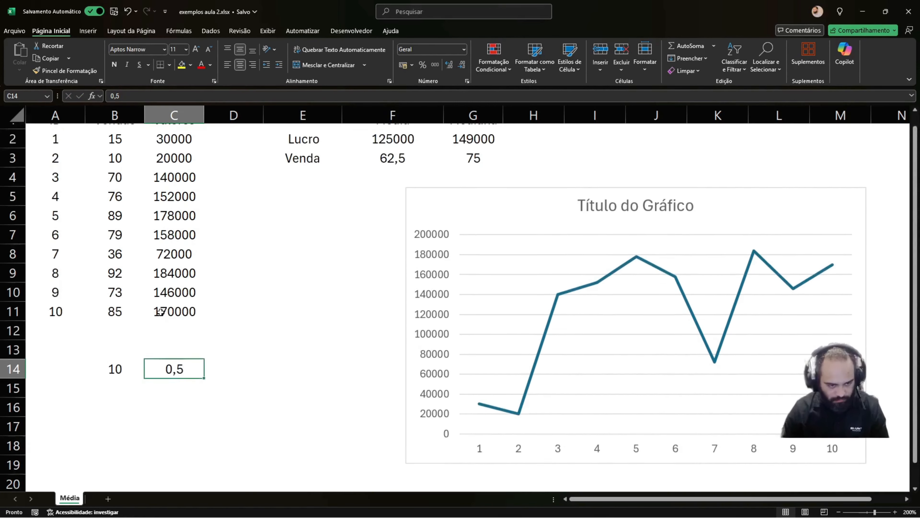
scroll(178, 353, down, 1)
click(112, 332)
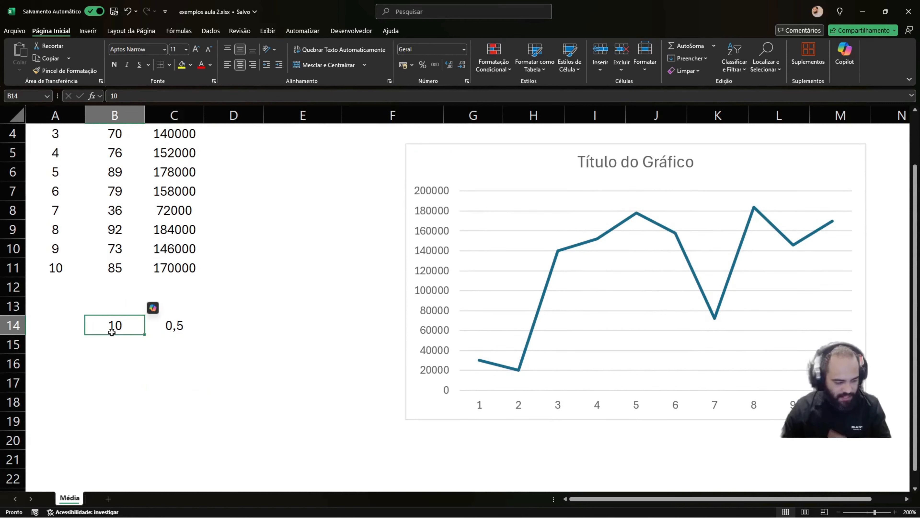
drag(112, 332, 267, 329)
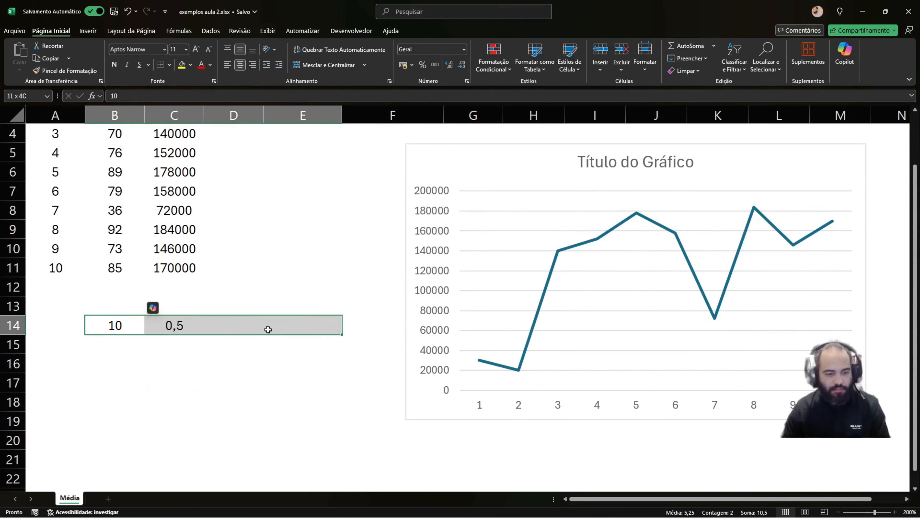
drag(112, 325, 174, 326)
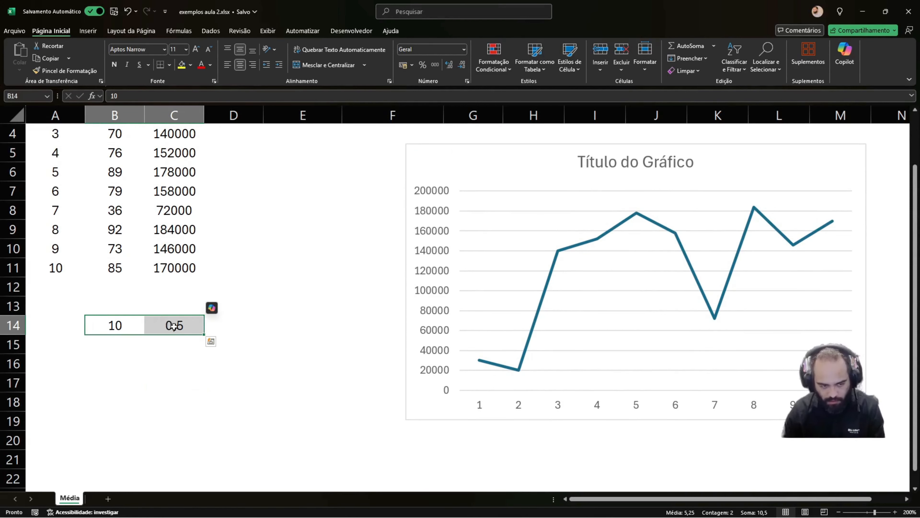
key(Delete)
scroll(199, 302, up, 1)
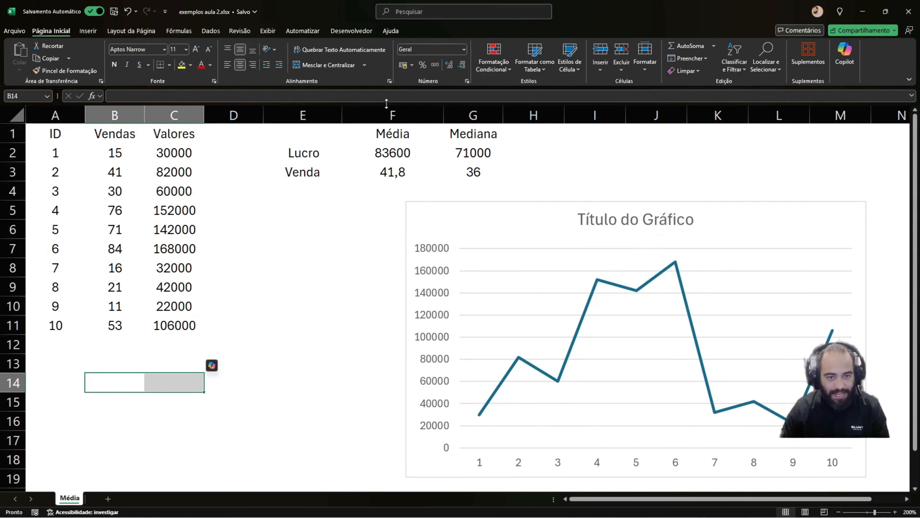
click(392, 138)
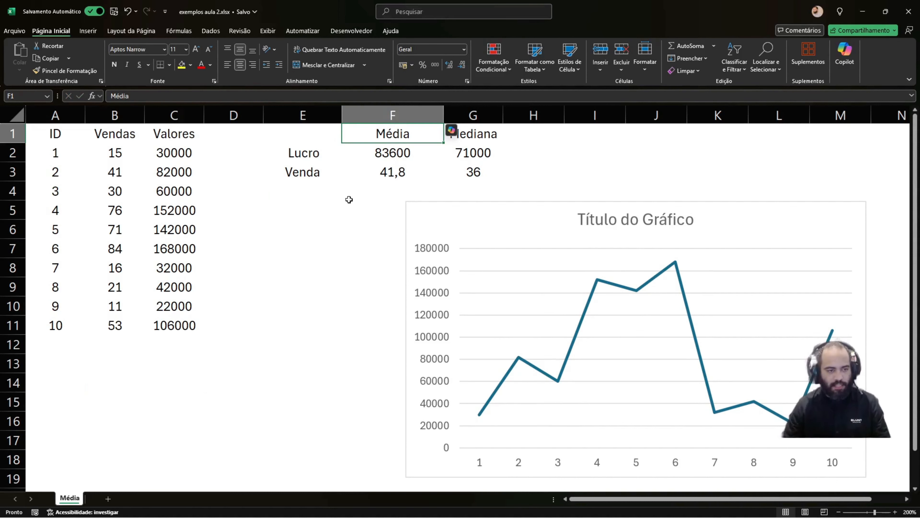
drag(112, 153, 127, 332)
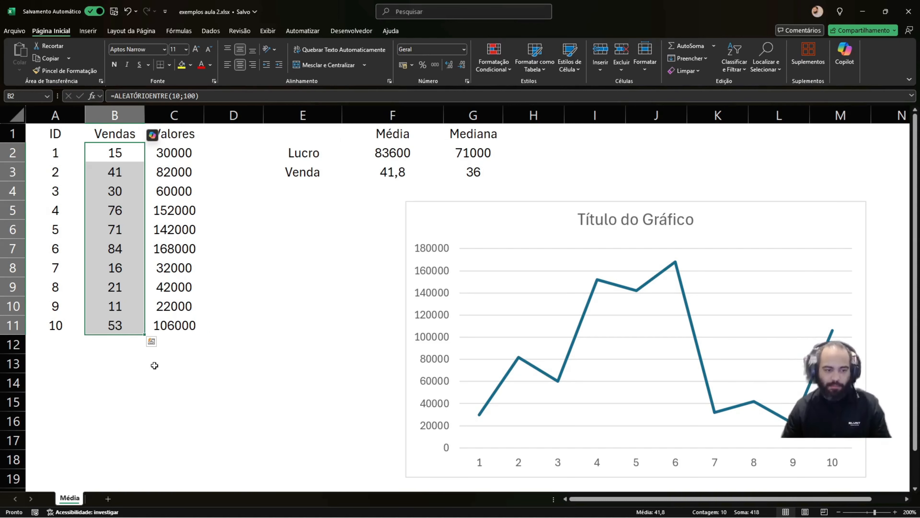
click(112, 263)
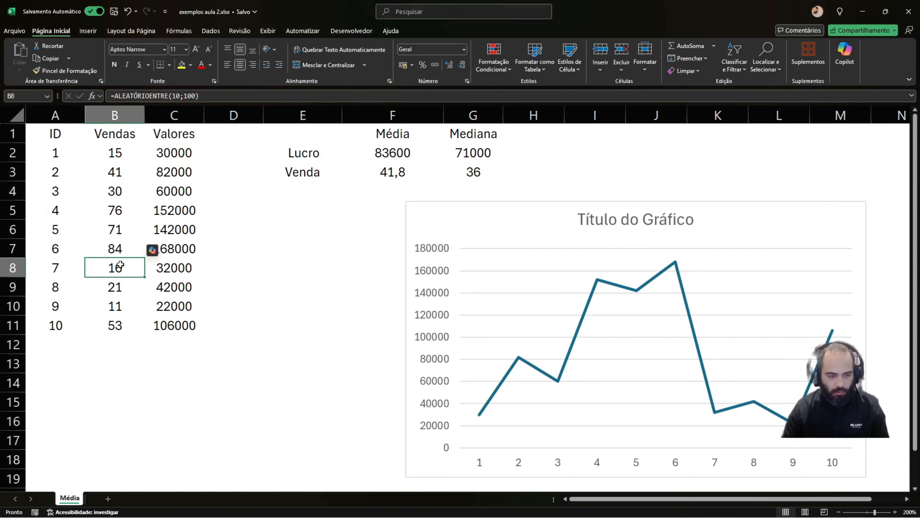
click(105, 249)
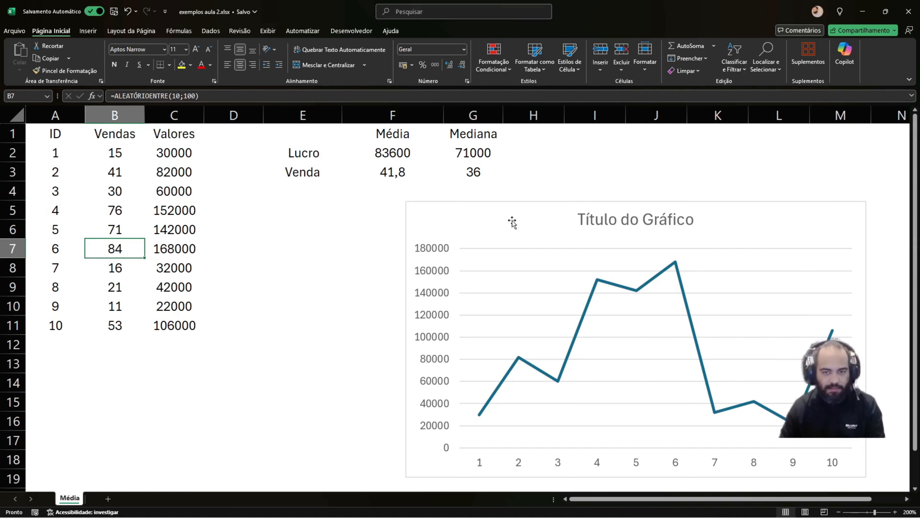
Add the header Ponderada in H1, beside the Mediana column
click(524, 127)
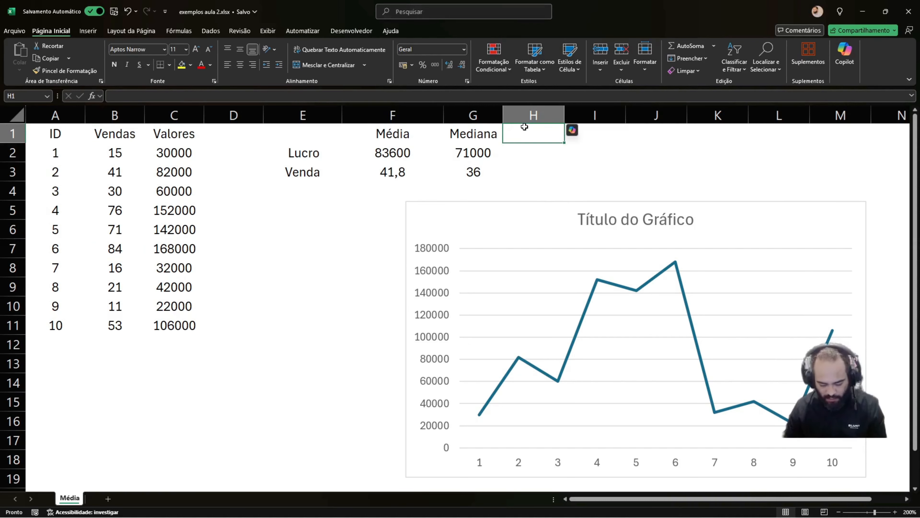
text(Ponder)
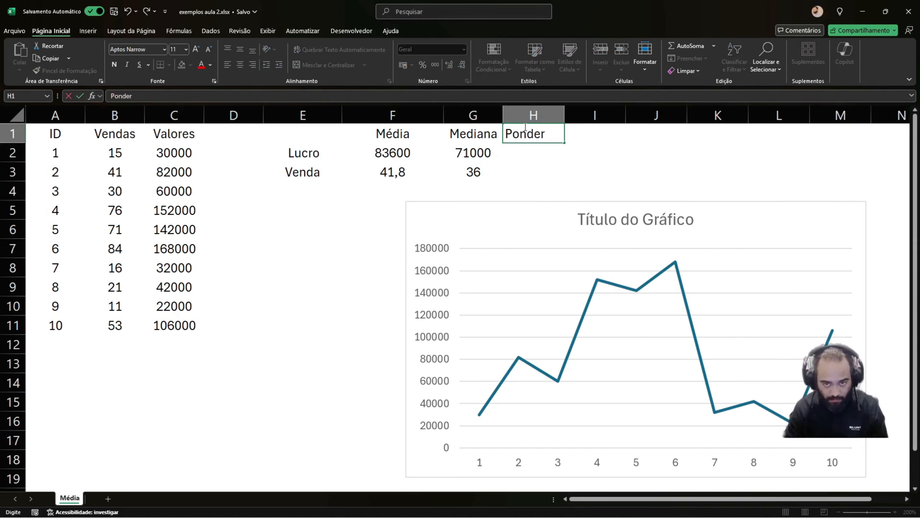
text(ada)
key(Return)
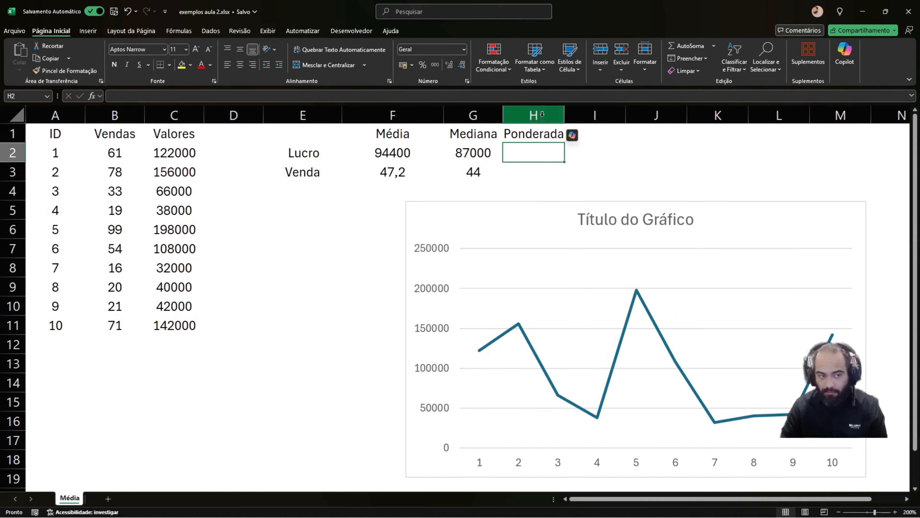
Total the Vendas column in B12 with =SOMA(B2:B11) and check the formula in C12
click(101, 331)
click(108, 336)
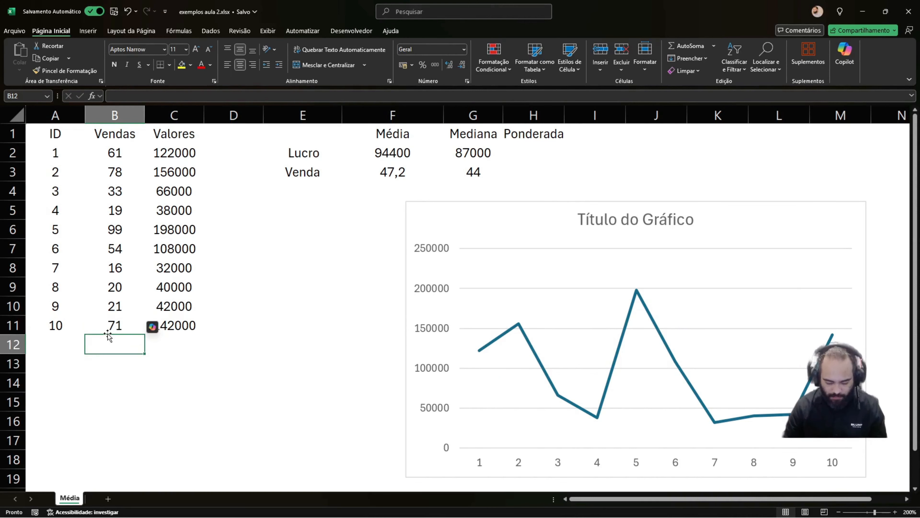
text(=soma)
key(Tab)
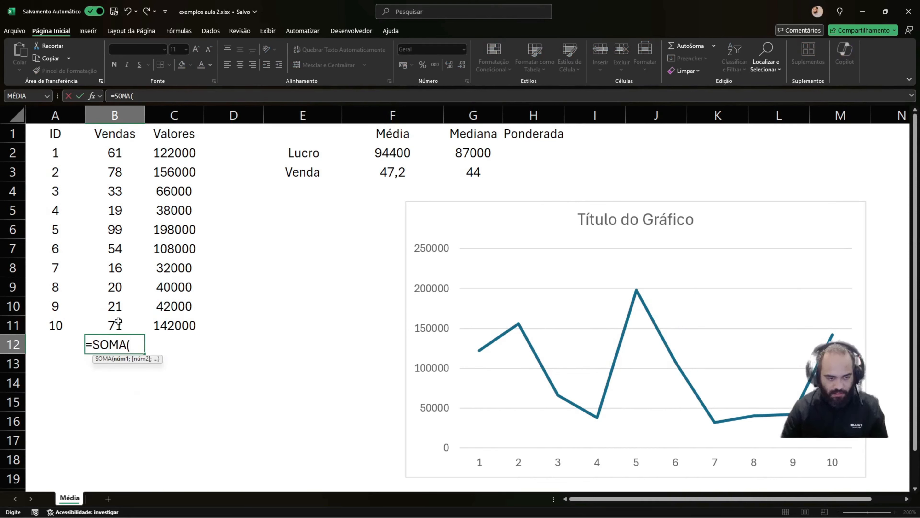
drag(118, 321, 124, 148)
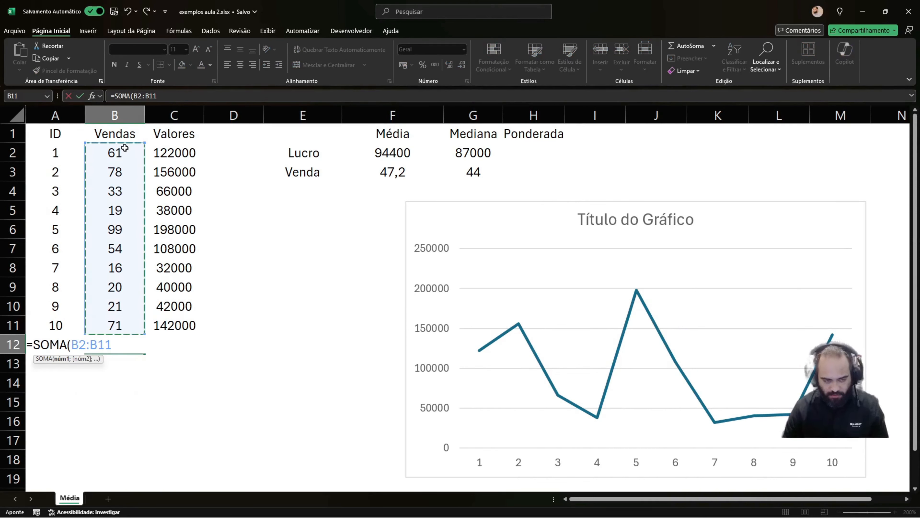
text())
key(Return)
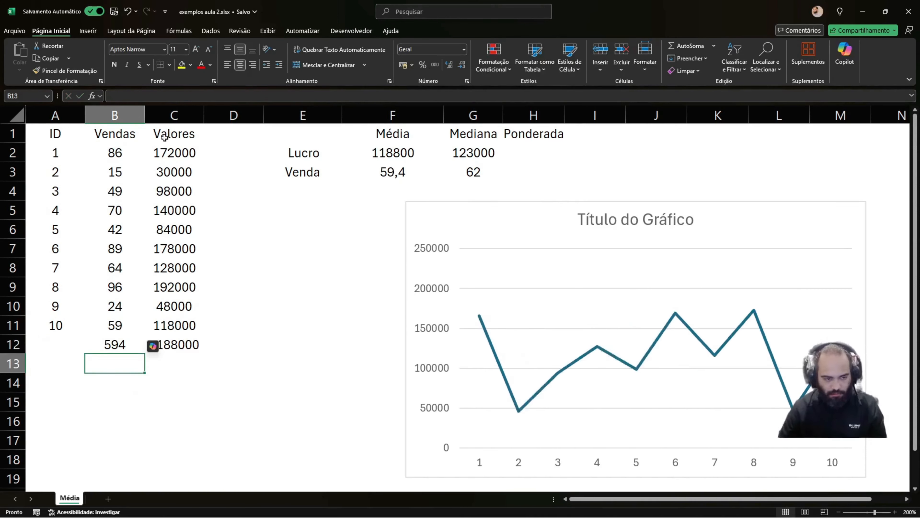
click(176, 348)
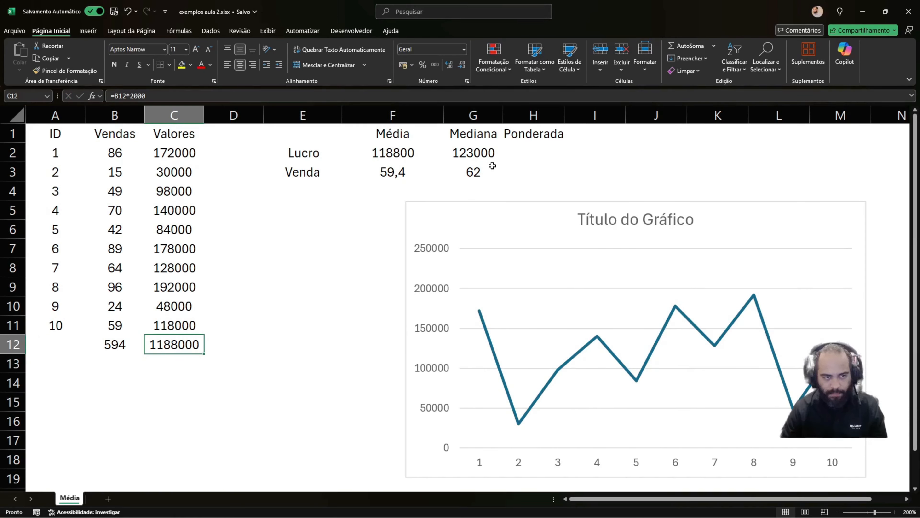
click(533, 152)
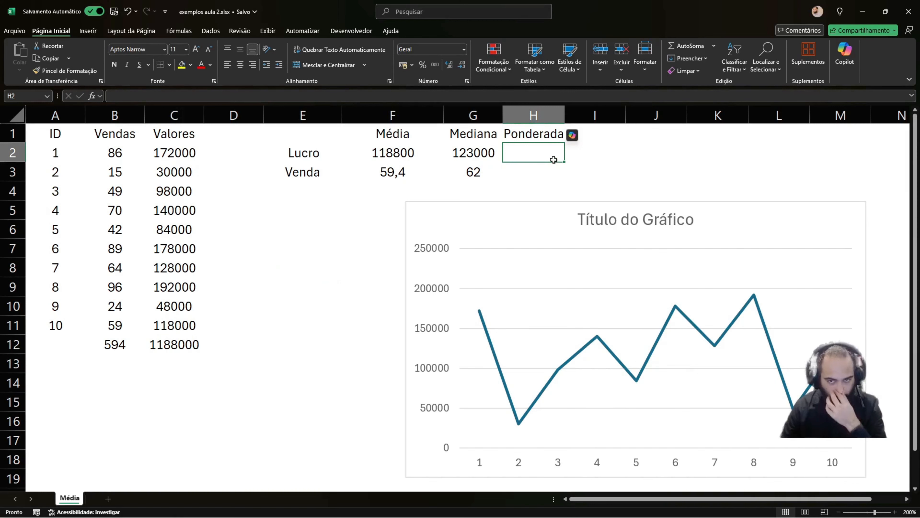
text(=soma)
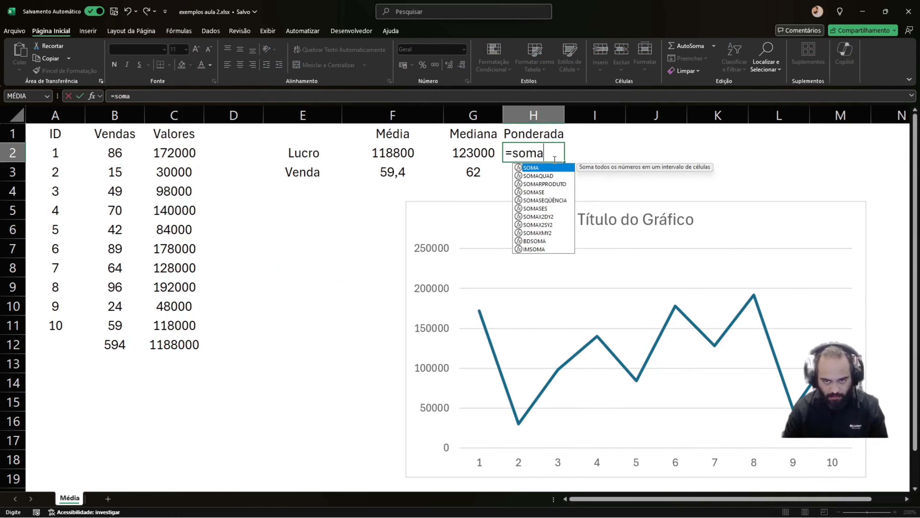
key(Escape)
key(Escape)
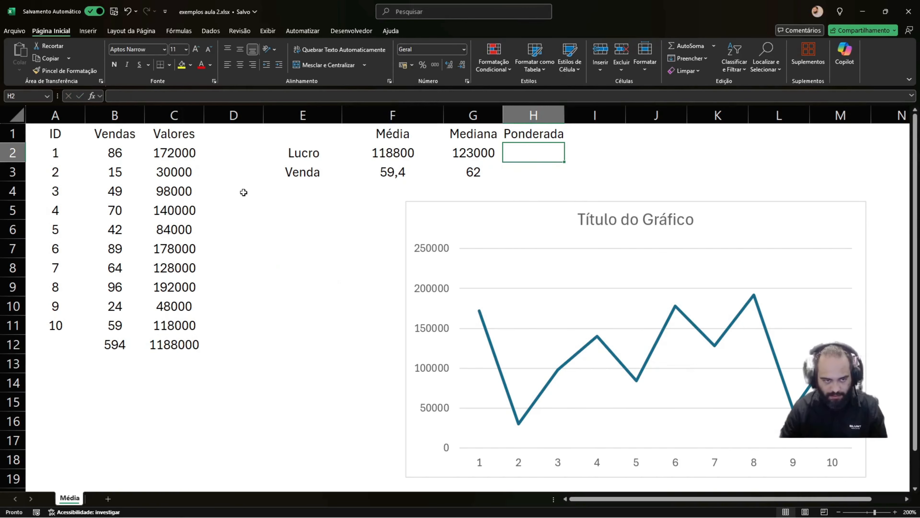
Multiply Vendas by Valores in D2 with =B2*C2 and fill the formula through D11
click(231, 154)
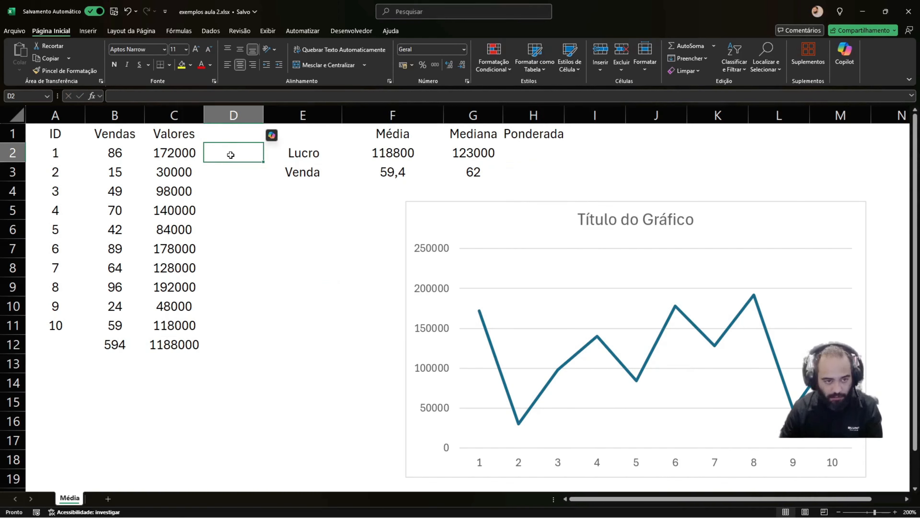
text(=)
click(114, 149)
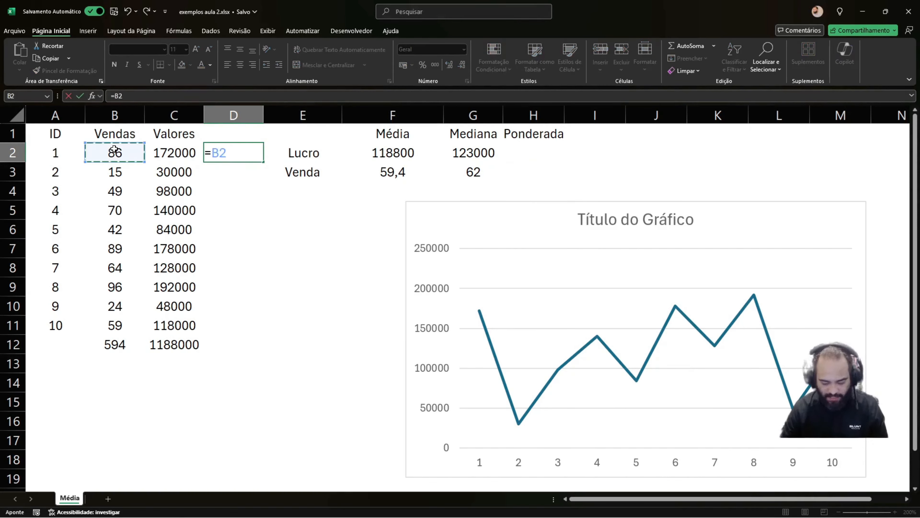
text(*)
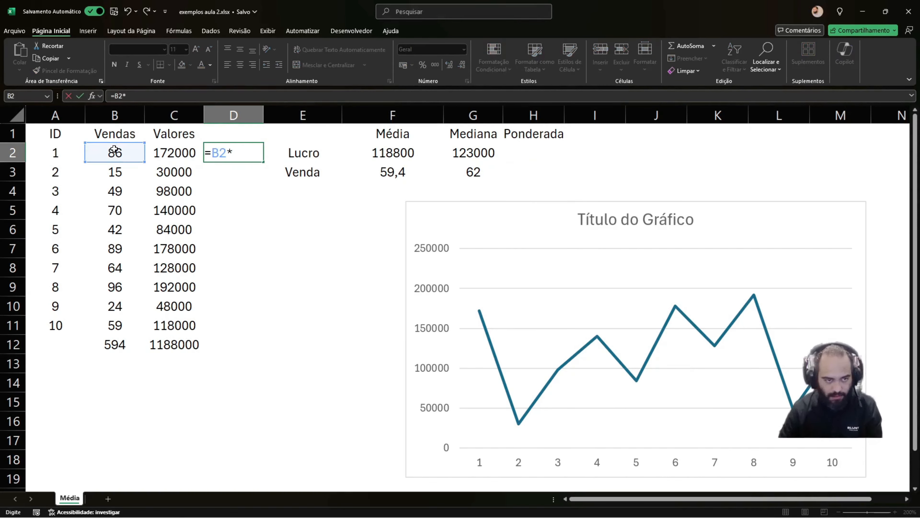
click(160, 152)
key(Return)
click(239, 152)
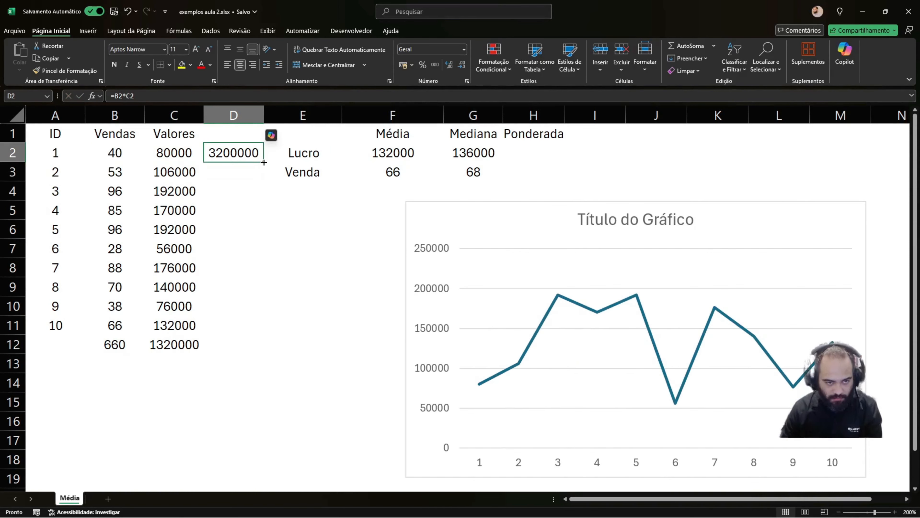
drag(263, 162, 251, 334)
Total the product column in D12 with =SOMA(D2:D11)
click(232, 343)
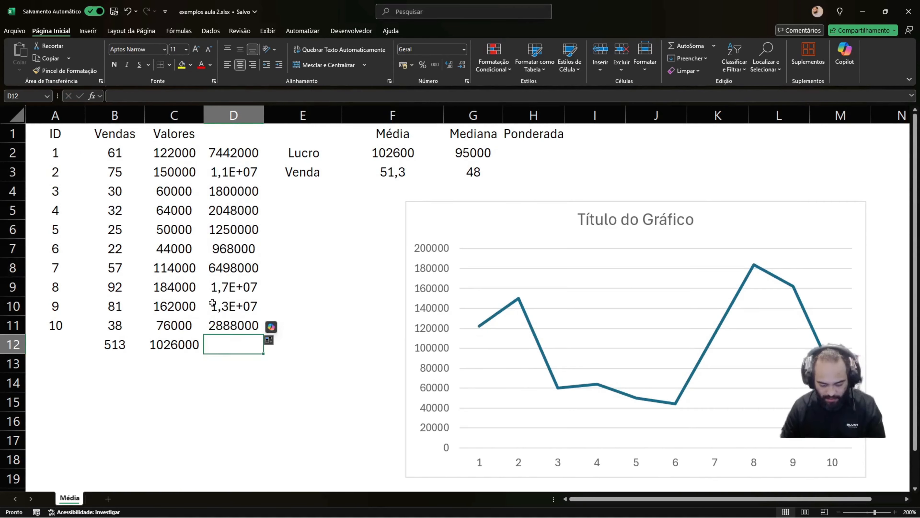
text(=so)
key(Tab)
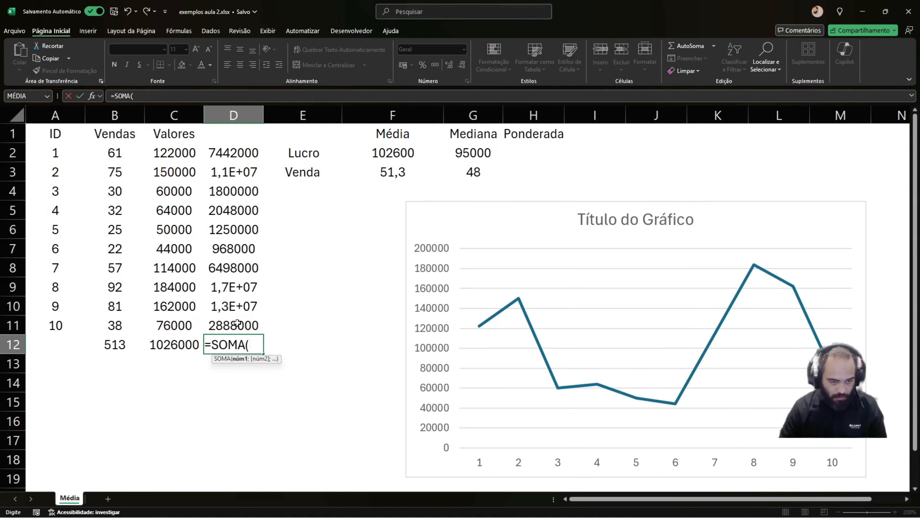
drag(237, 323, 235, 153)
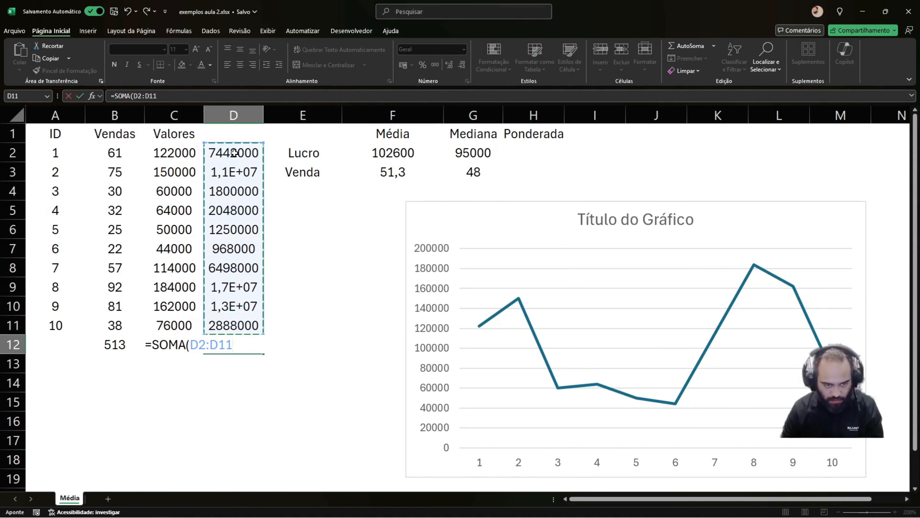
key(Return)
Divide the D12 total by the Vendas total, making the formula =SOMA(D2:D11)/B12
click(232, 342)
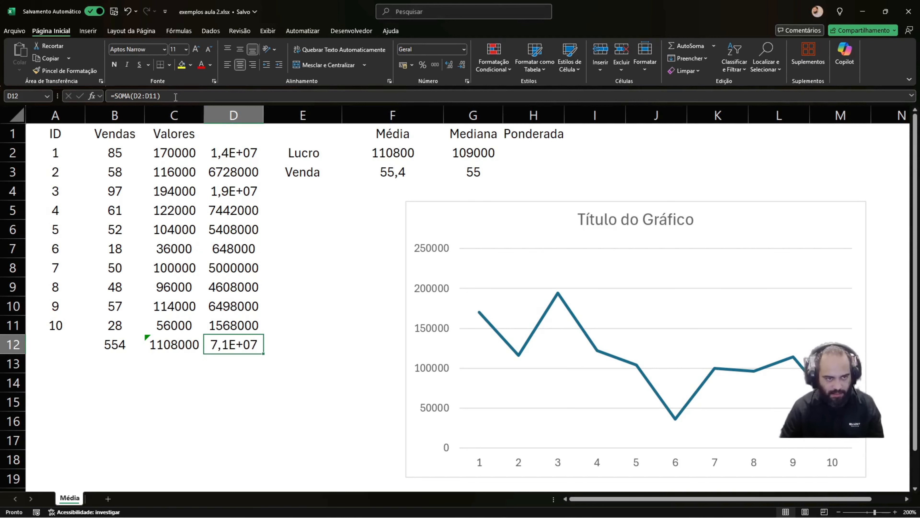
click(182, 95)
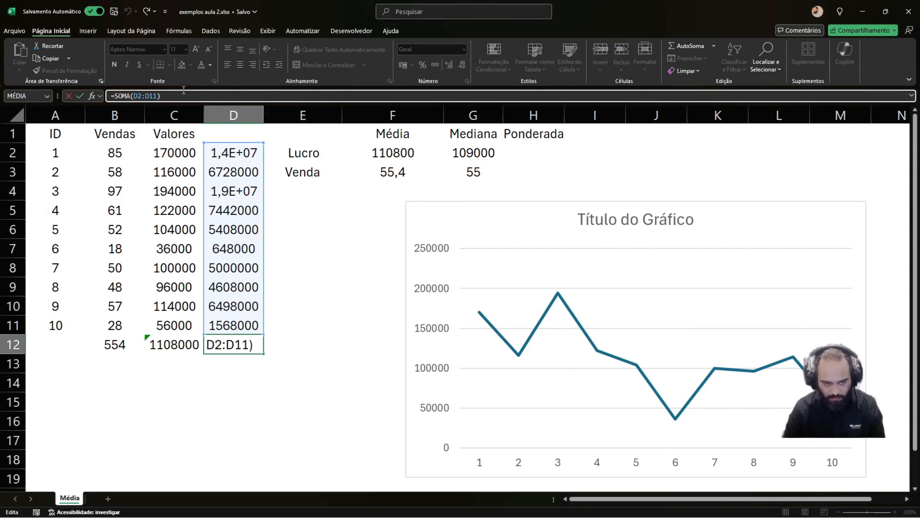
text(/)
click(115, 349)
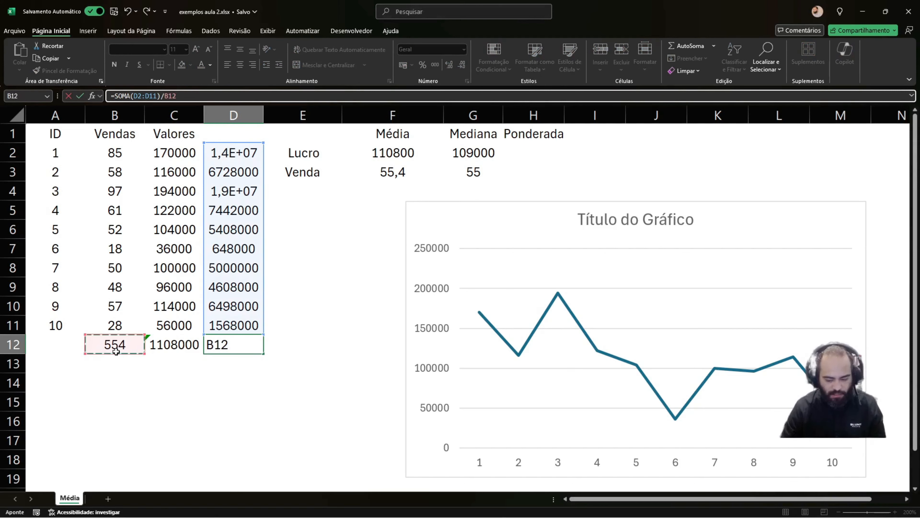
key(Return)
click(246, 349)
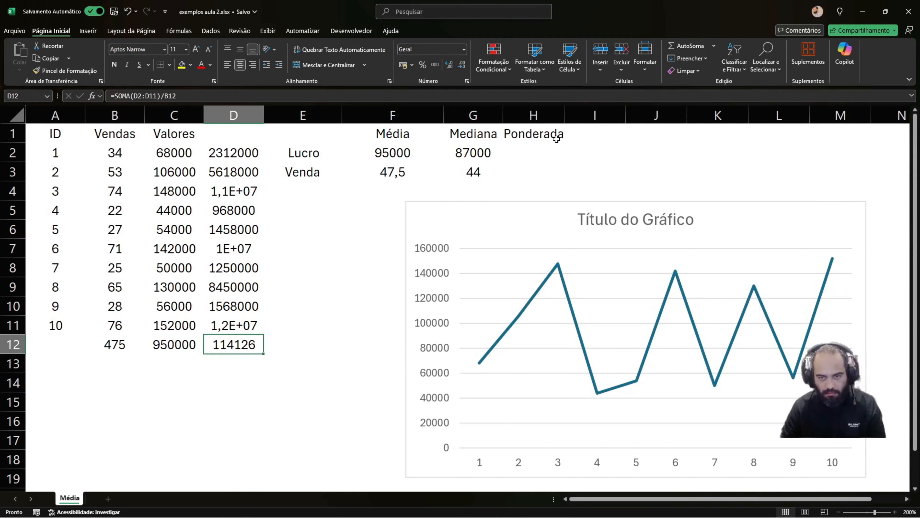
Enter =SOMARPRODUTO(B2:B11;C2:C11) in H2 under Ponderada and check the ranges it references
click(528, 152)
text(=so)
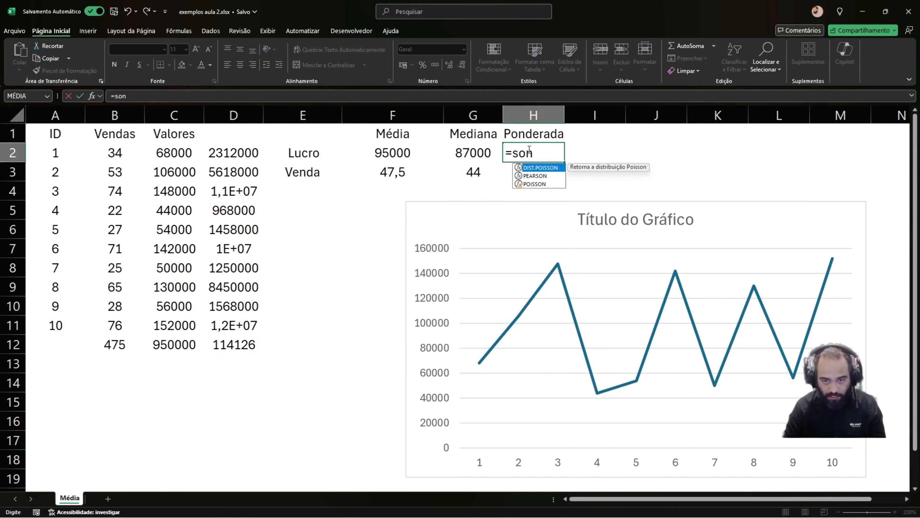
text(mar)
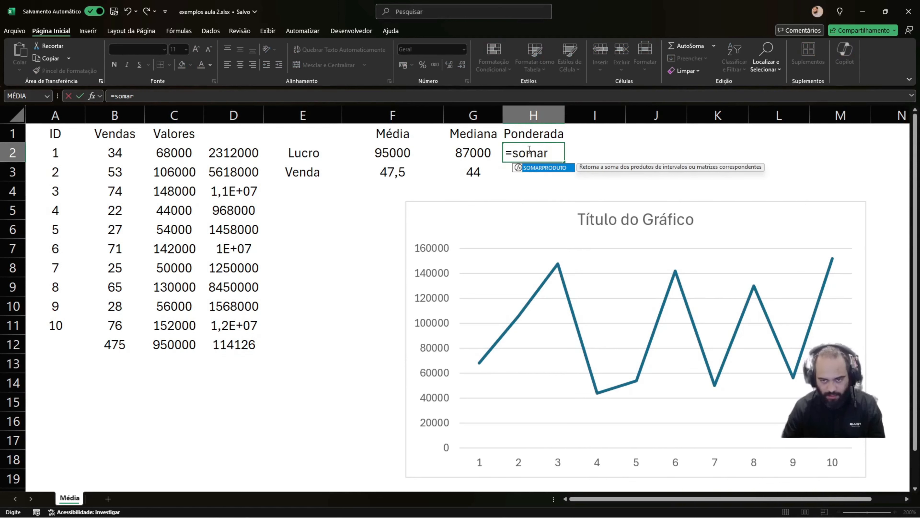
key(Tab)
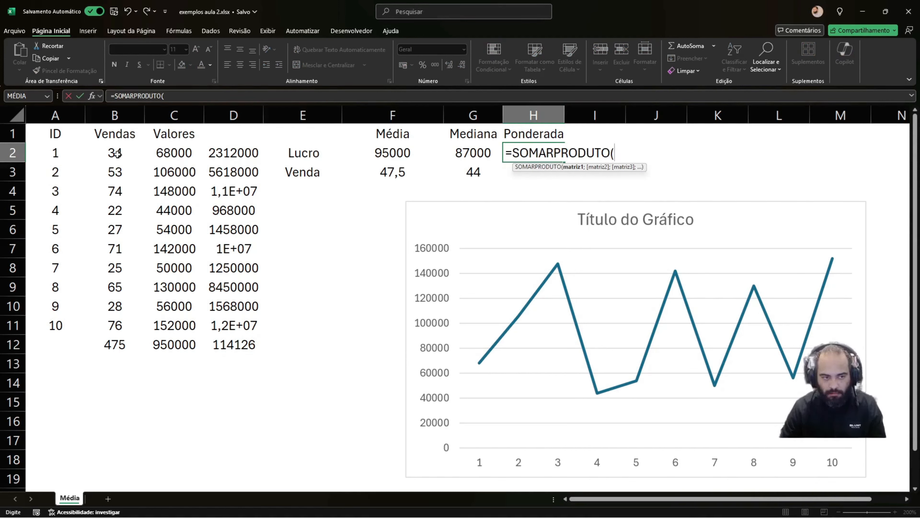
drag(113, 153, 126, 325)
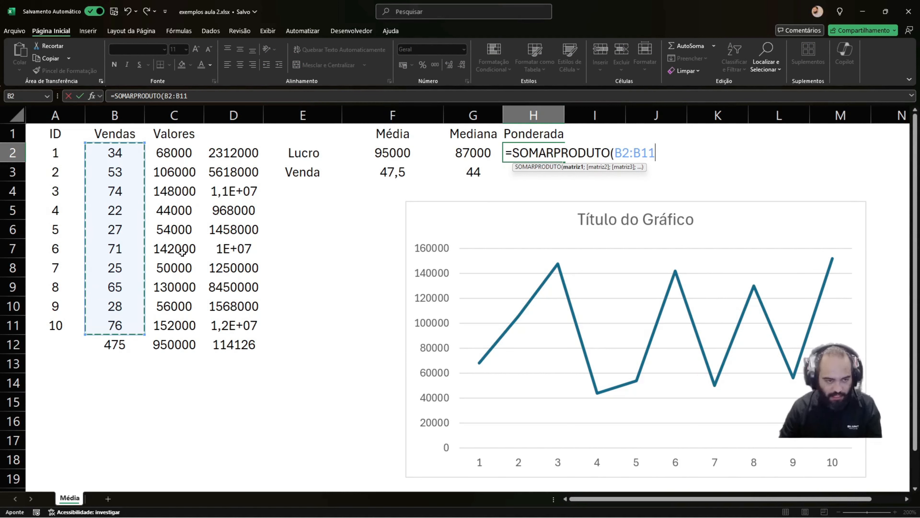
text(;)
drag(170, 155, 164, 325)
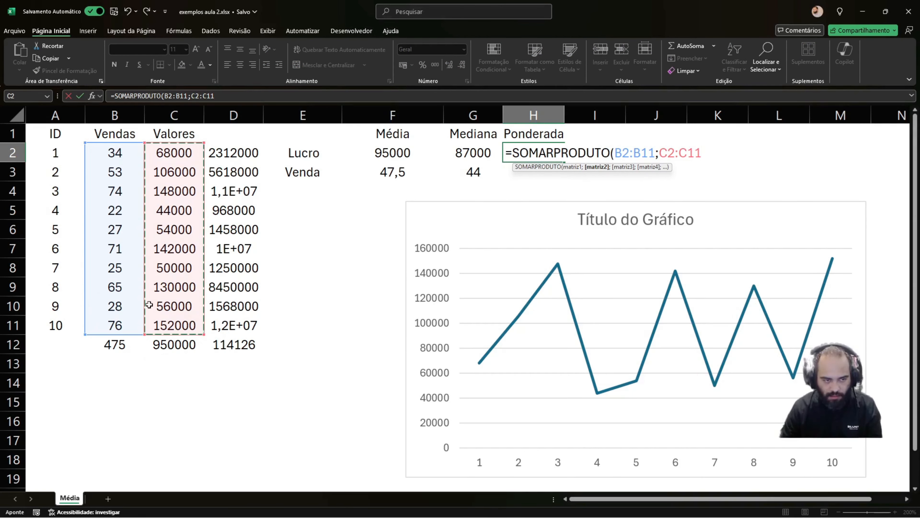
key(Return)
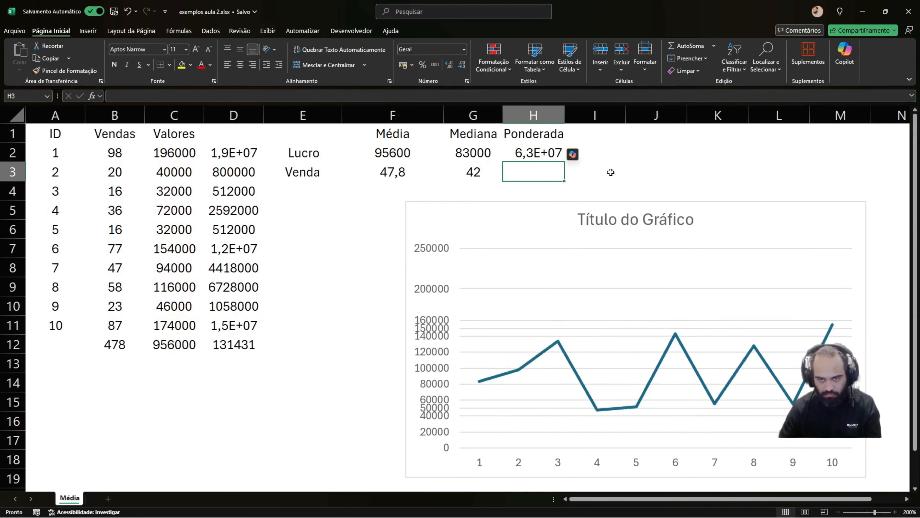
click(529, 149)
click(204, 95)
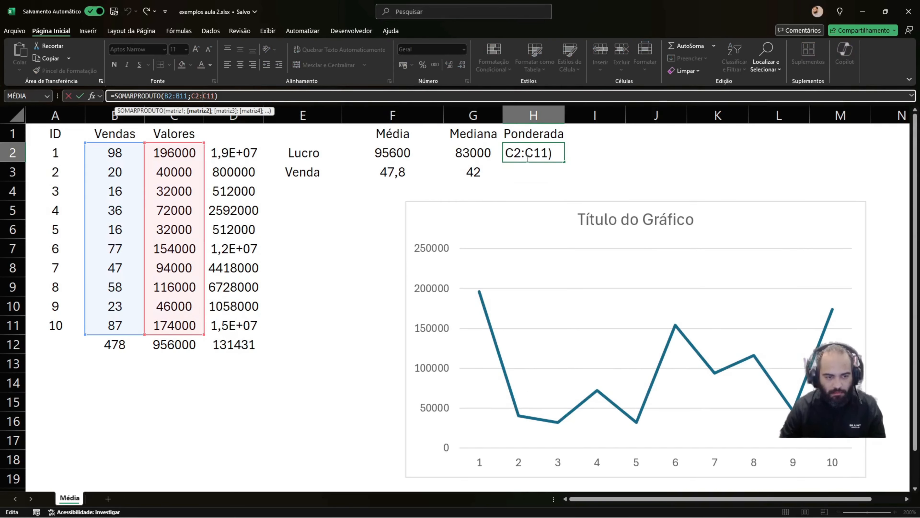
key(Escape)
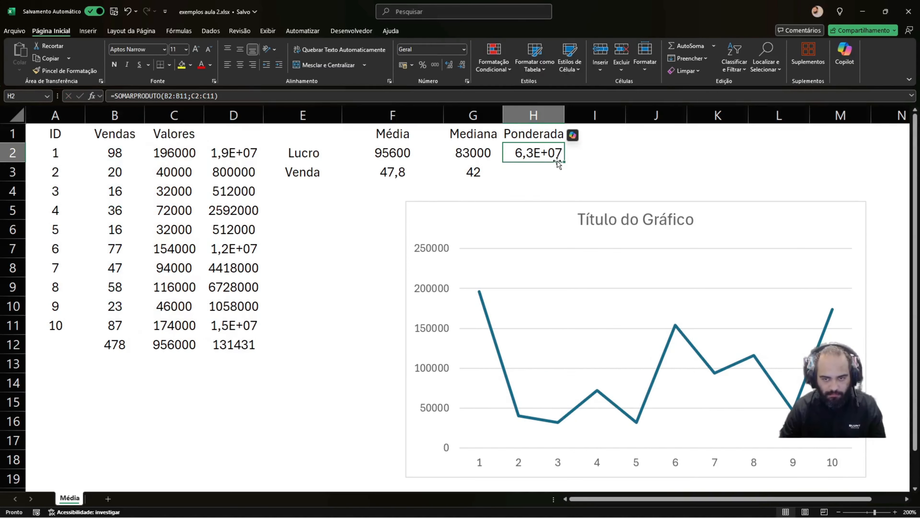
Copy the H2 formula down to H3 and correct its ranges to B2:B11 and C2:C11
drag(566, 163, 565, 179)
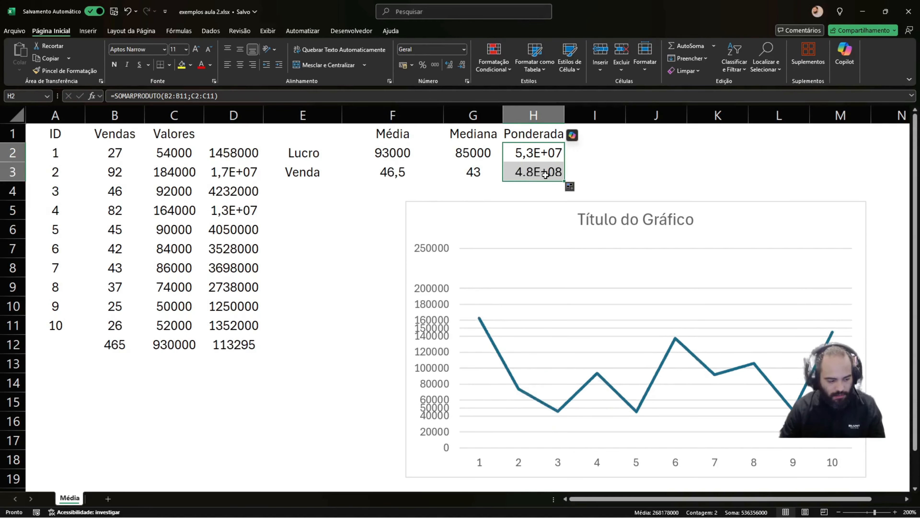
click(194, 97)
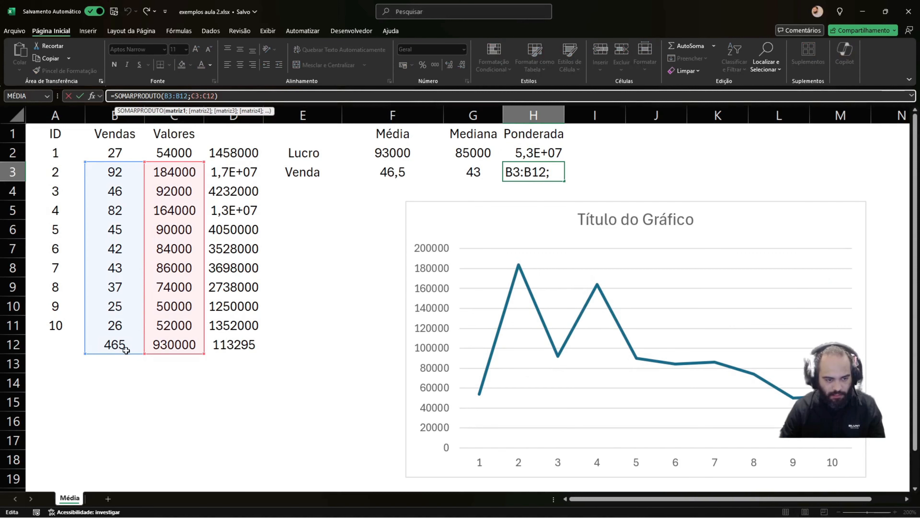
drag(130, 347, 127, 324)
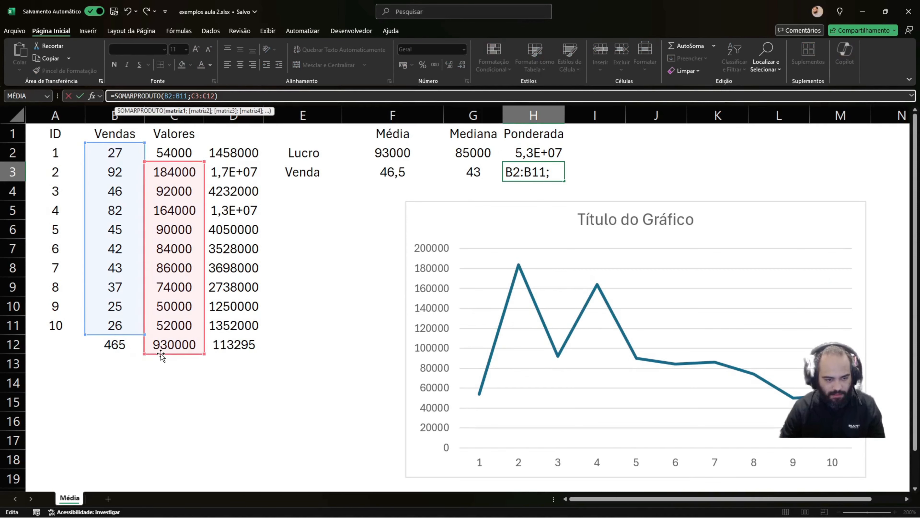
drag(159, 351, 164, 332)
key(Return)
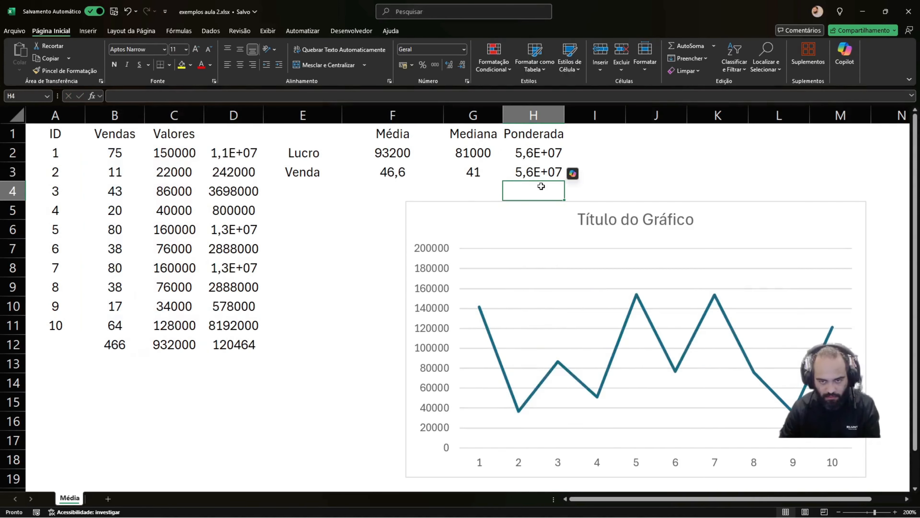
Complete the Lucro weighted average in H2 by dividing the SOMARPRODUTO result by the Vendas total in B12
click(541, 174)
click(537, 150)
click(292, 99)
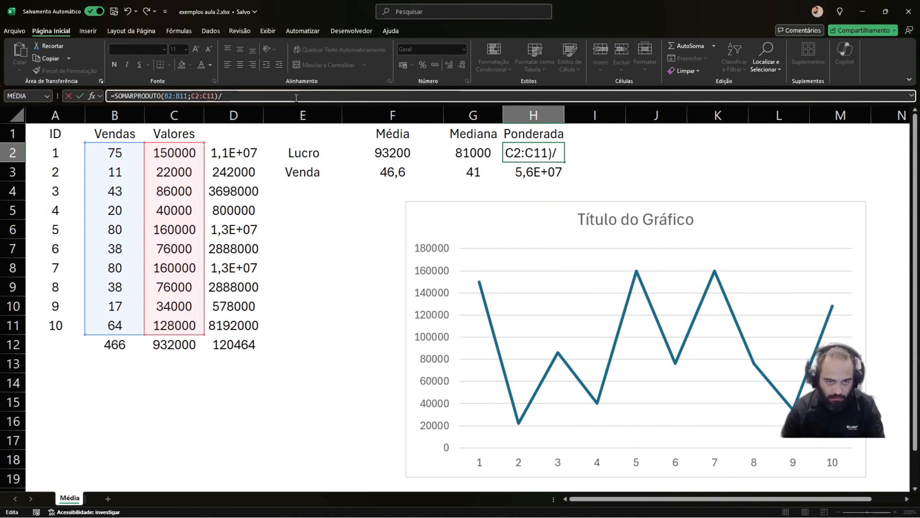
click(119, 344)
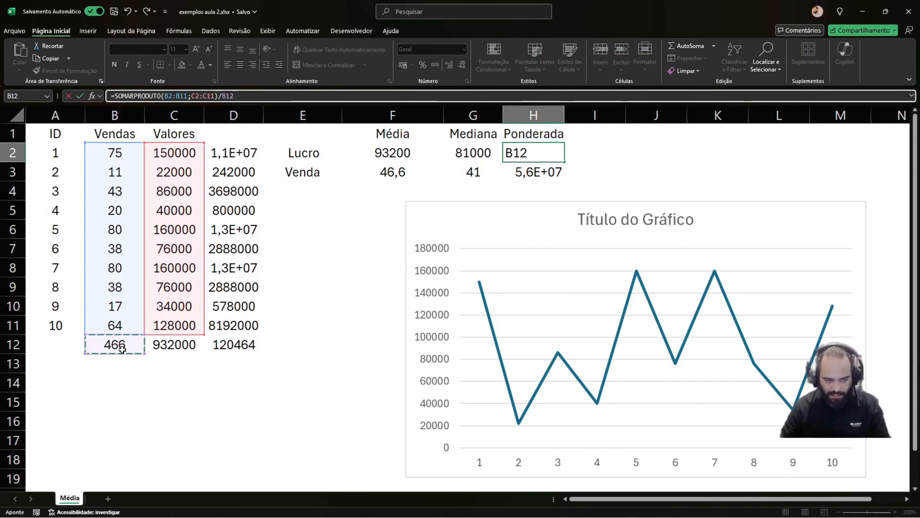
key(Return)
click(545, 154)
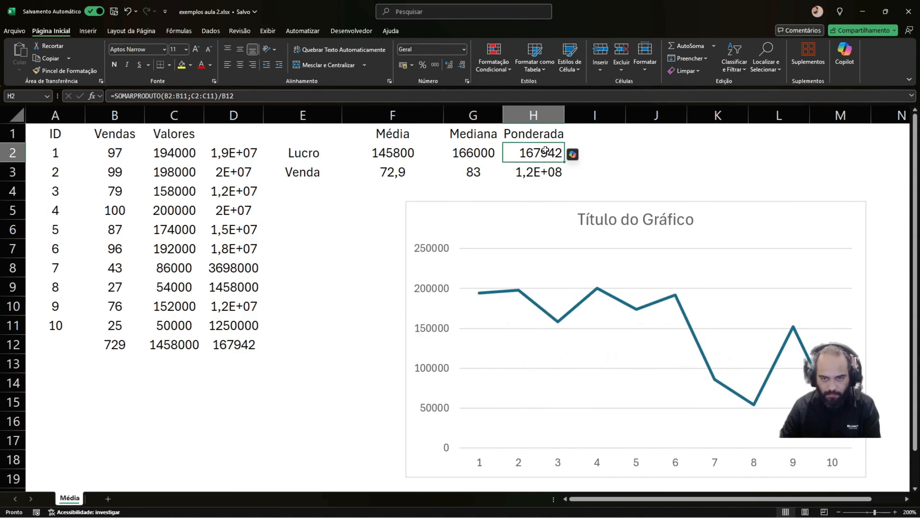
Complete the Venda weighted average in H3 by dividing the SOMARPRODUTO result by the Valores total in C12
click(545, 171)
click(252, 95)
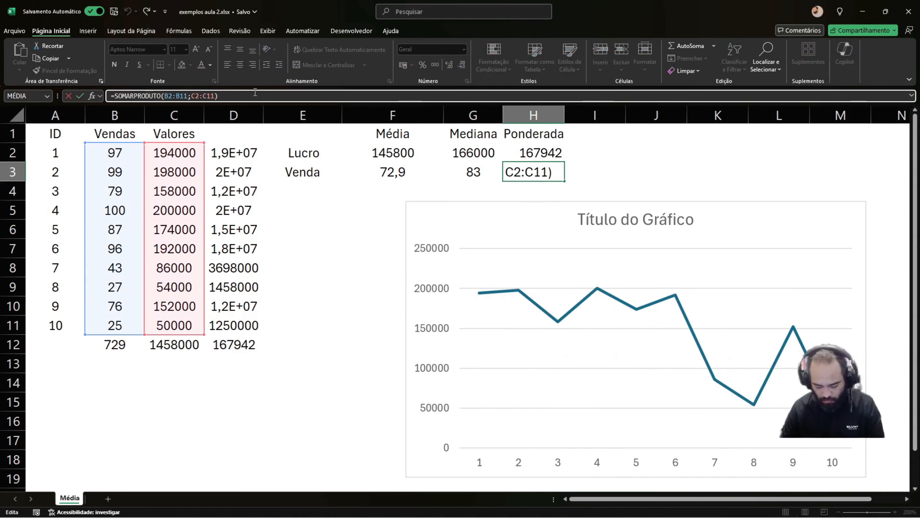
text(/)
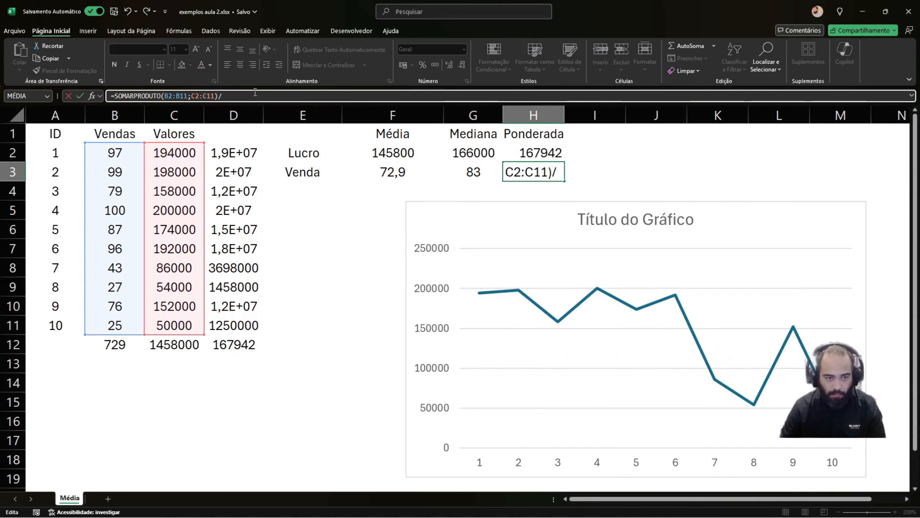
click(174, 344)
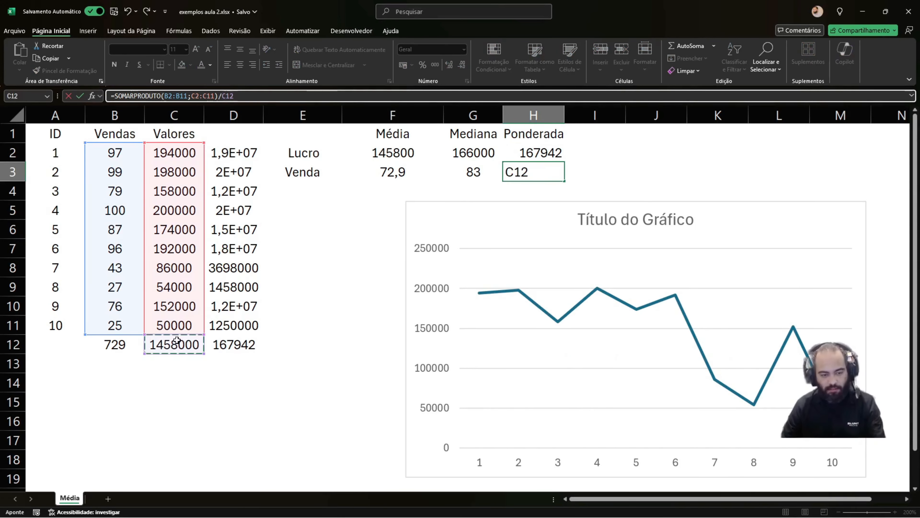
key(Return)
click(541, 169)
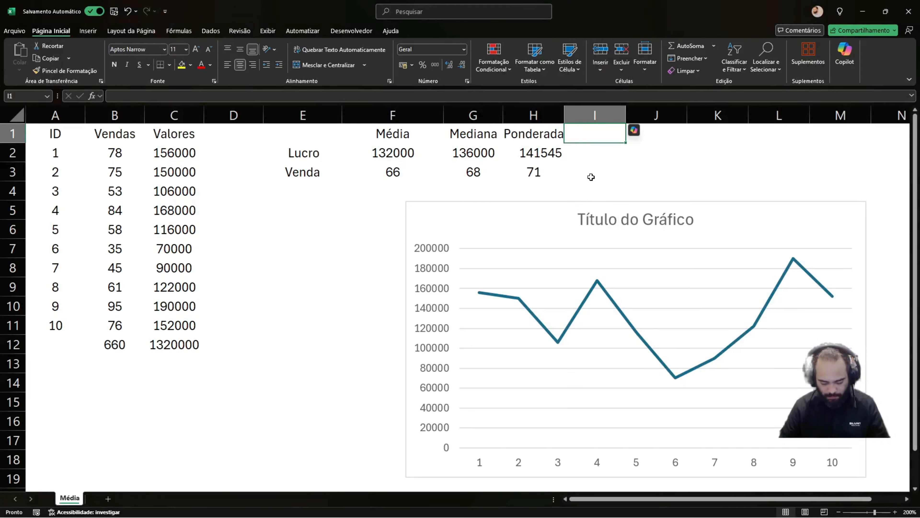
Add the header Moda in I1 and calculate the mode of Valores in I2 with =MODO(C2:C11)
text(Moda)
key(Return)
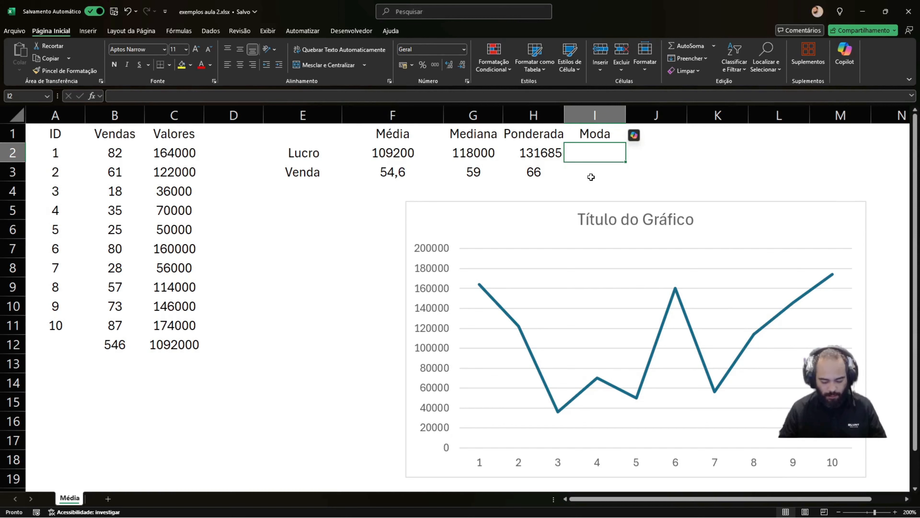
text(=)
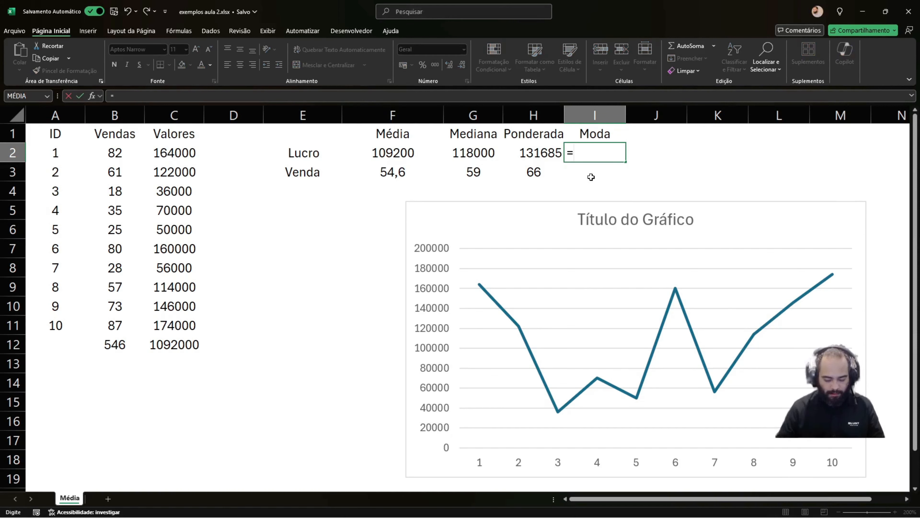
text(modsa)
key(BackSpace)
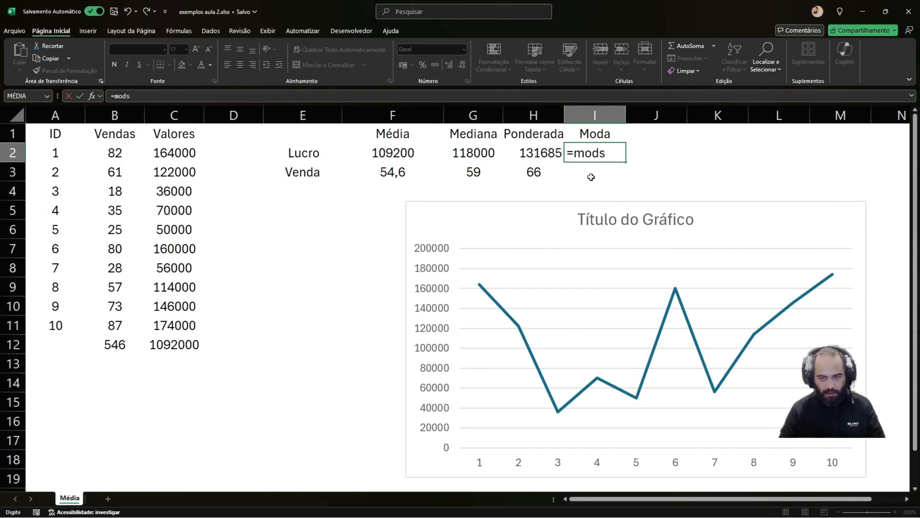
key(BackSpace)
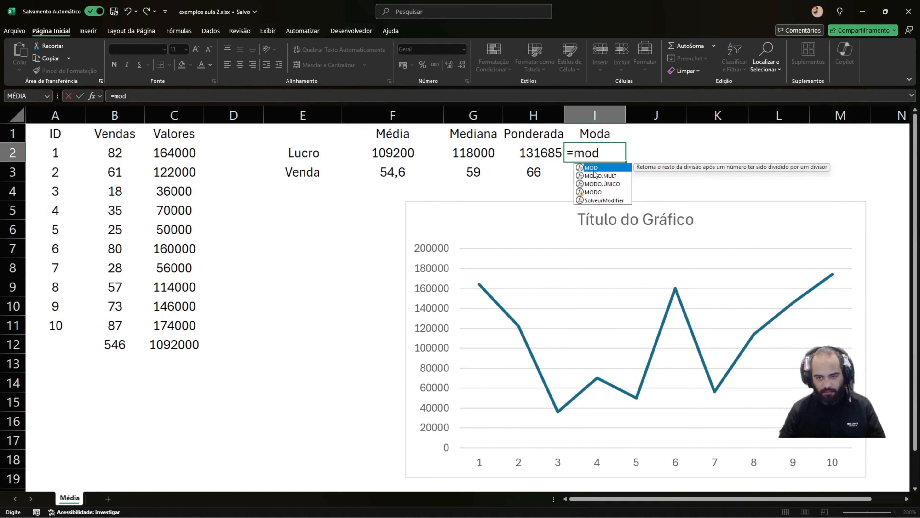
click(597, 184)
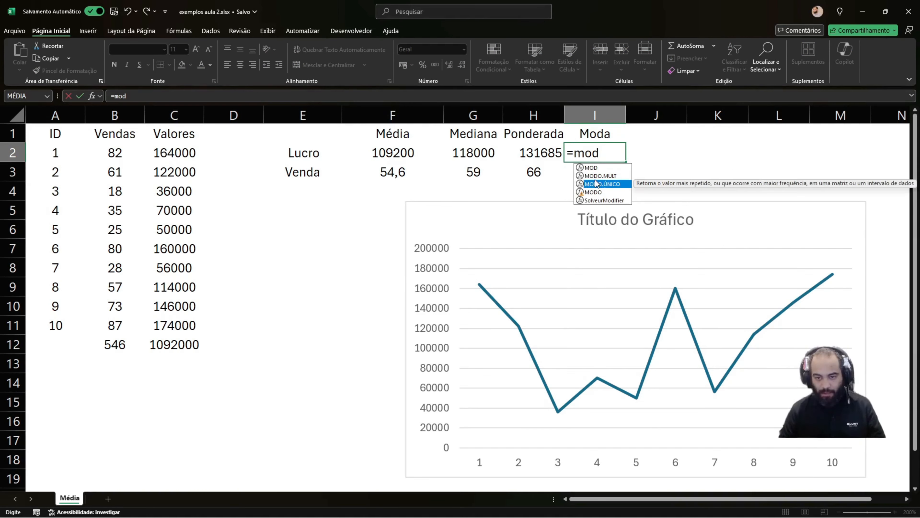
key(Down)
key(Tab)
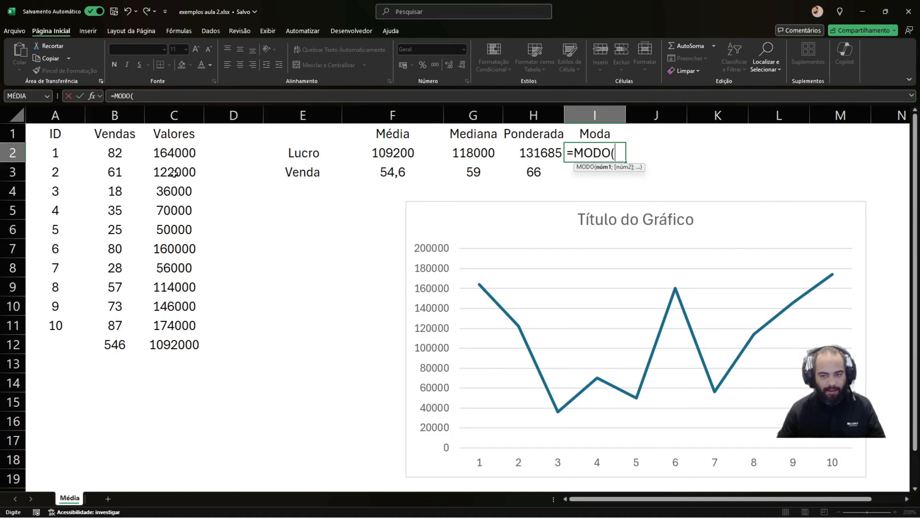
drag(177, 159, 179, 325)
text())
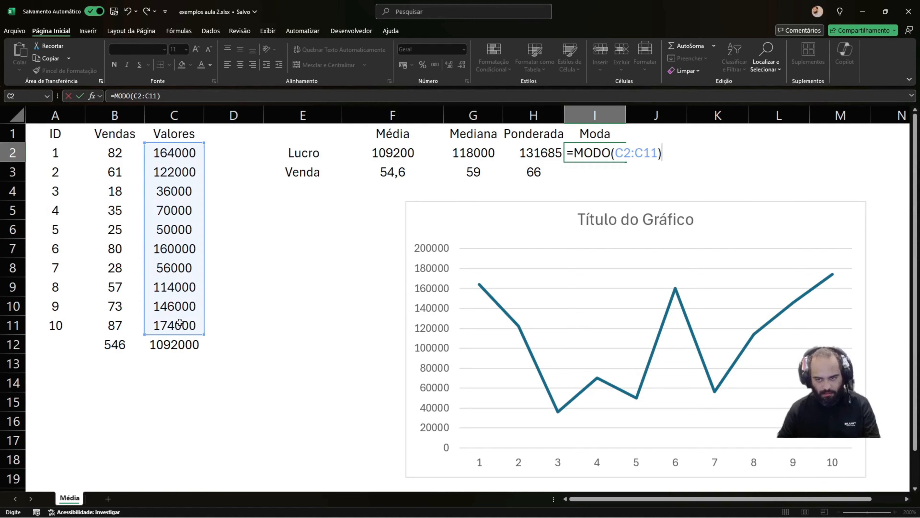
key(Return)
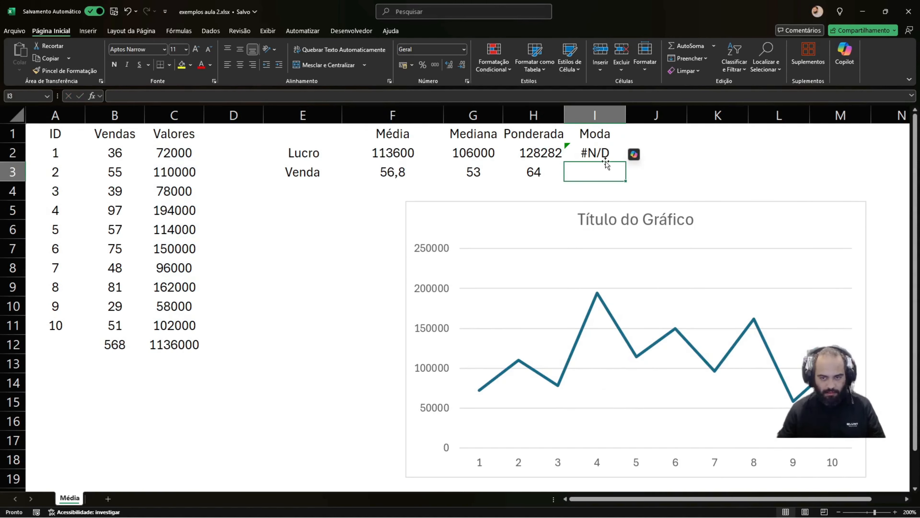
Copy the Moda formula from I2 down to I3
click(603, 160)
key(F2)
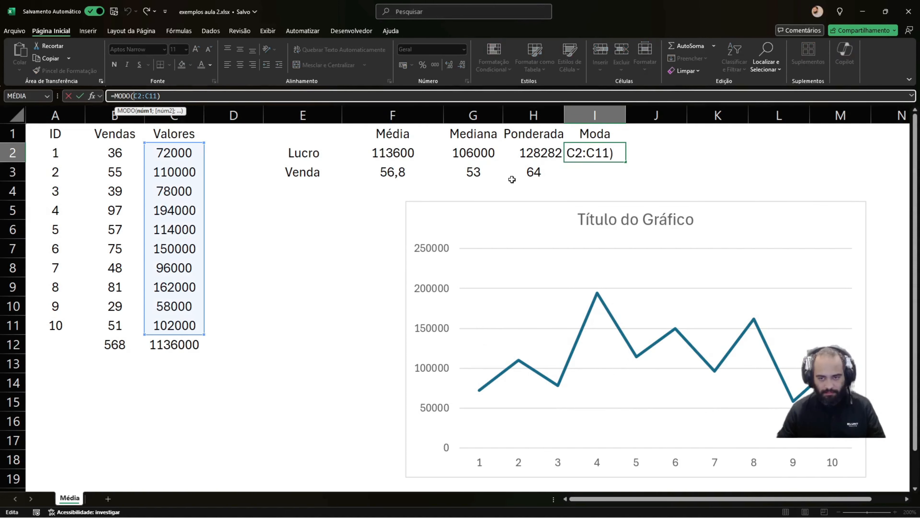
key(Escape)
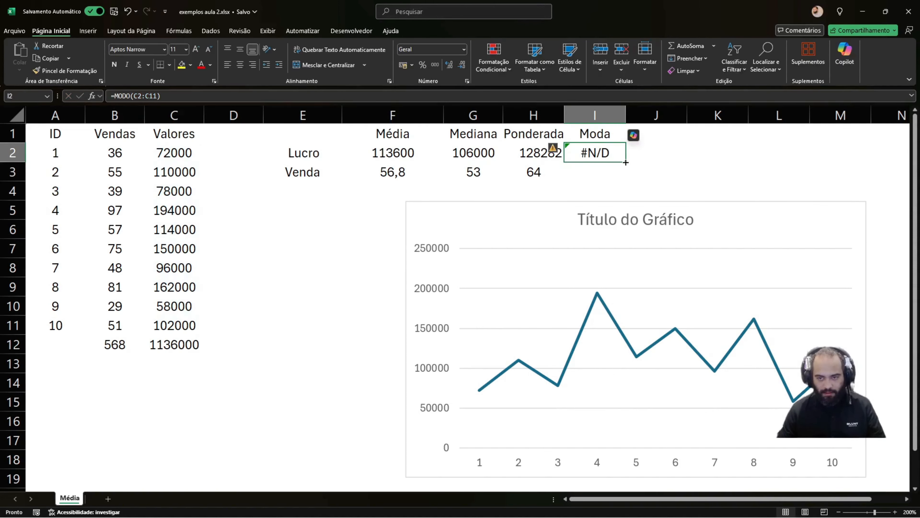
drag(625, 162, 620, 173)
click(615, 173)
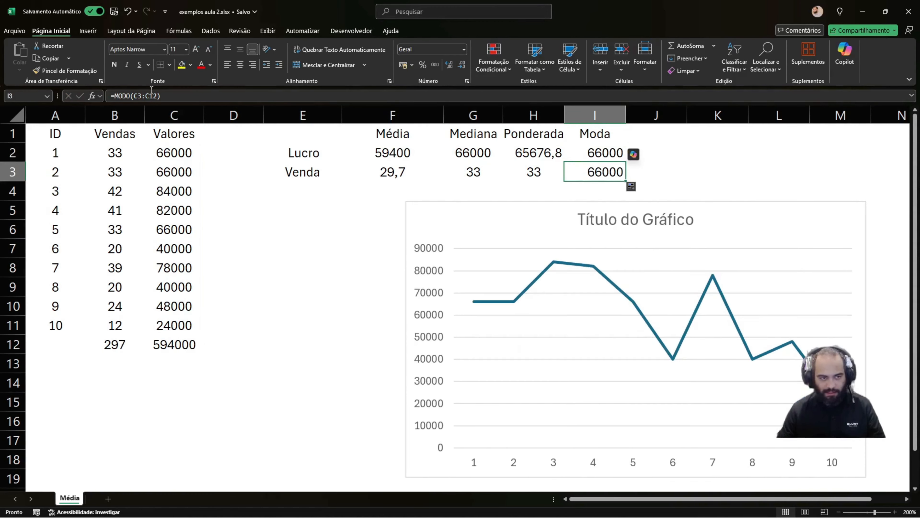
Correct the MODO range in I3 so it covers the Vendas values in B2:B11
click(138, 96)
drag(206, 259, 202, 255)
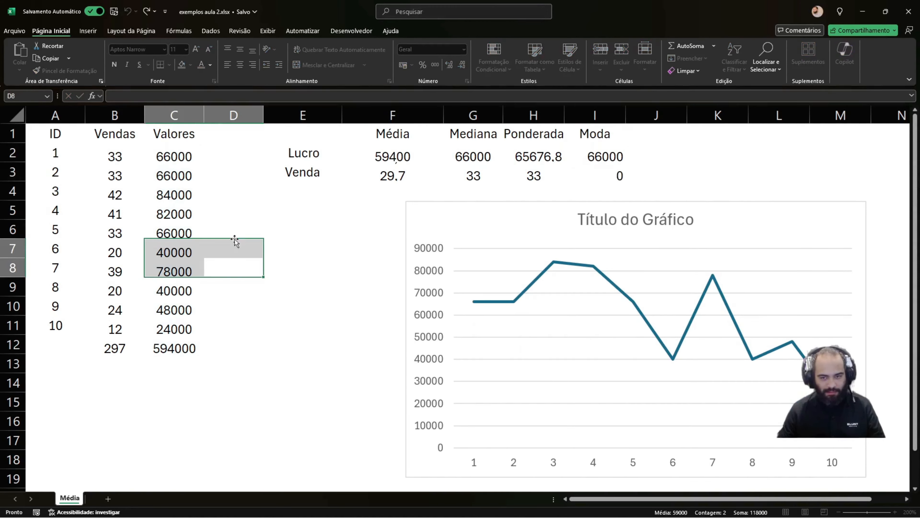
click(599, 175)
click(137, 98)
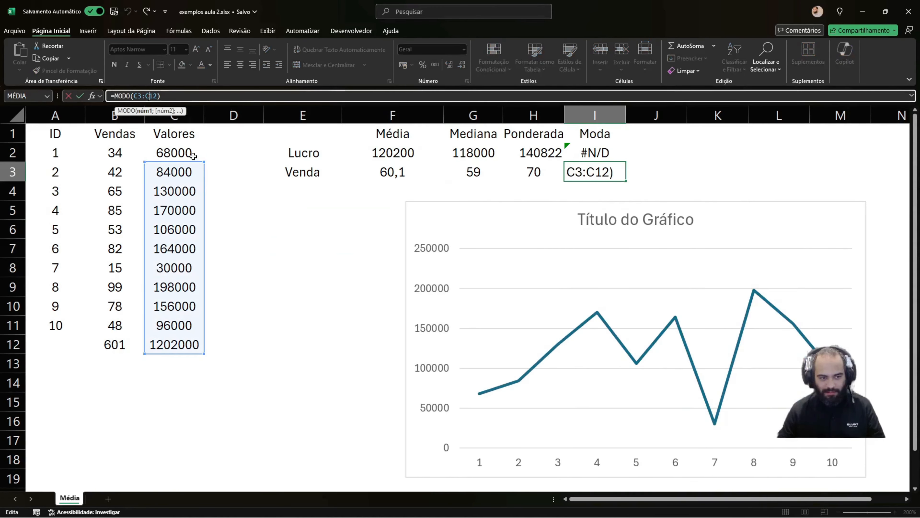
drag(204, 175, 93, 159)
key(Return)
click(616, 174)
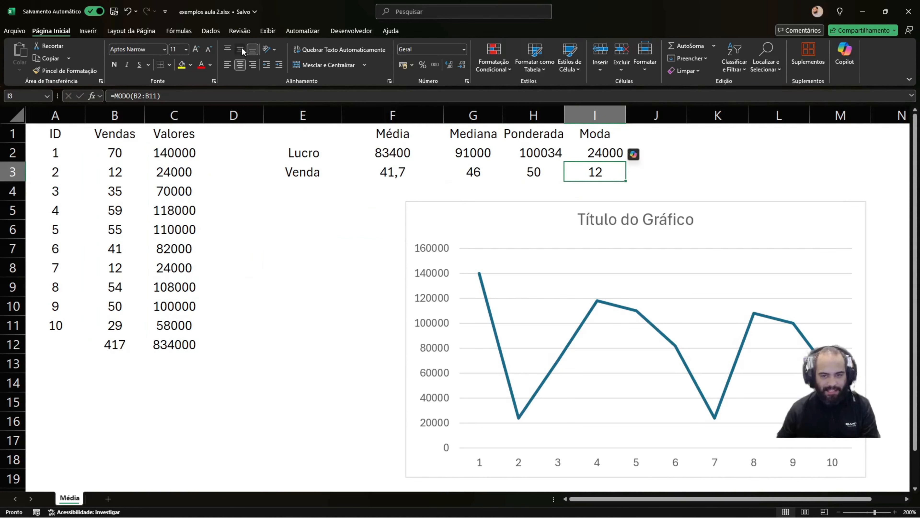
Center the contents of the Moda cells I1:I3
drag(594, 140, 592, 170)
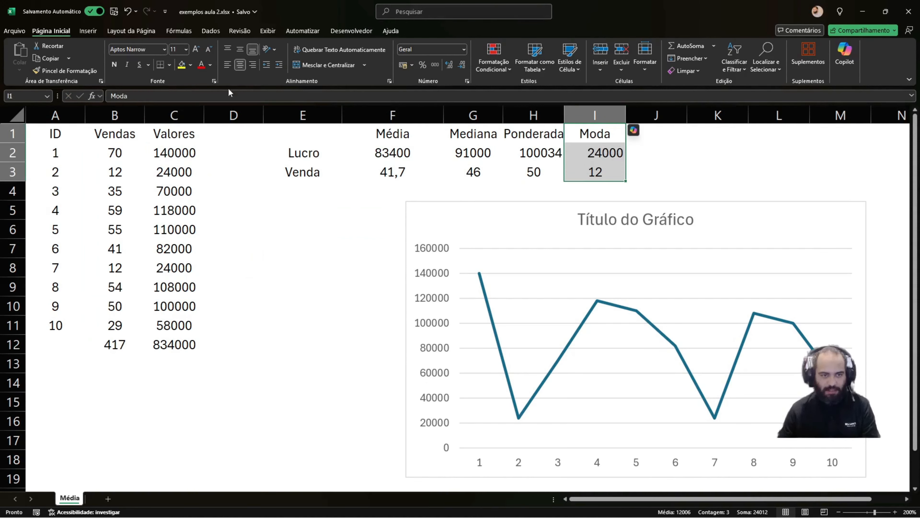
click(239, 65)
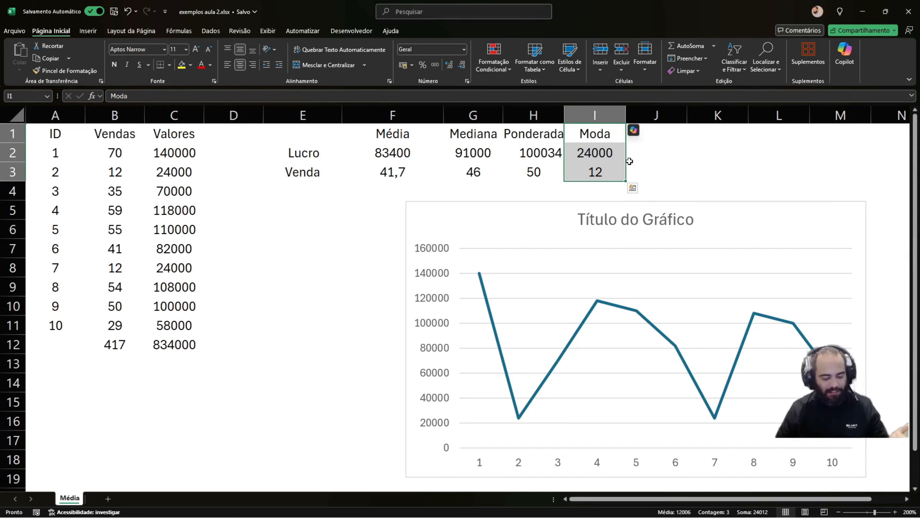
click(592, 158)
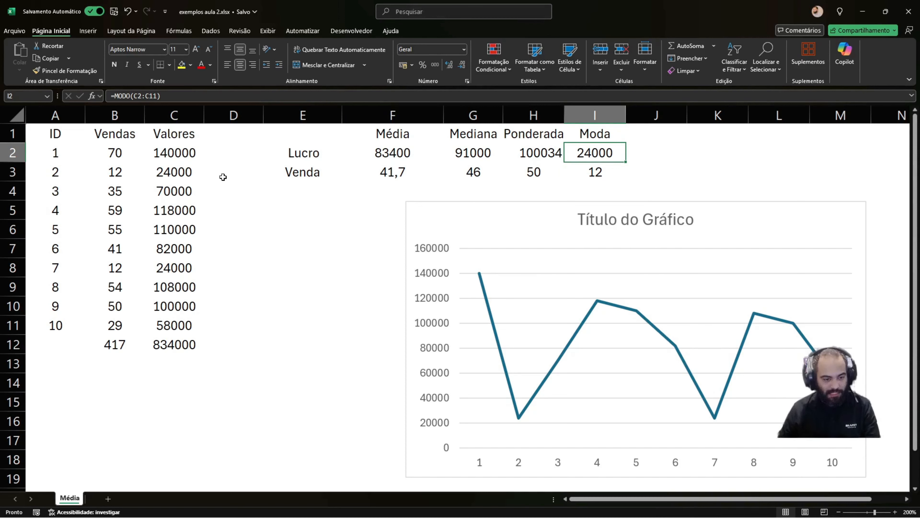
Highlight duplicate Valores in C2:C11 with a Valores Duplicados conditional format using light red fill and dark red text
click(180, 172)
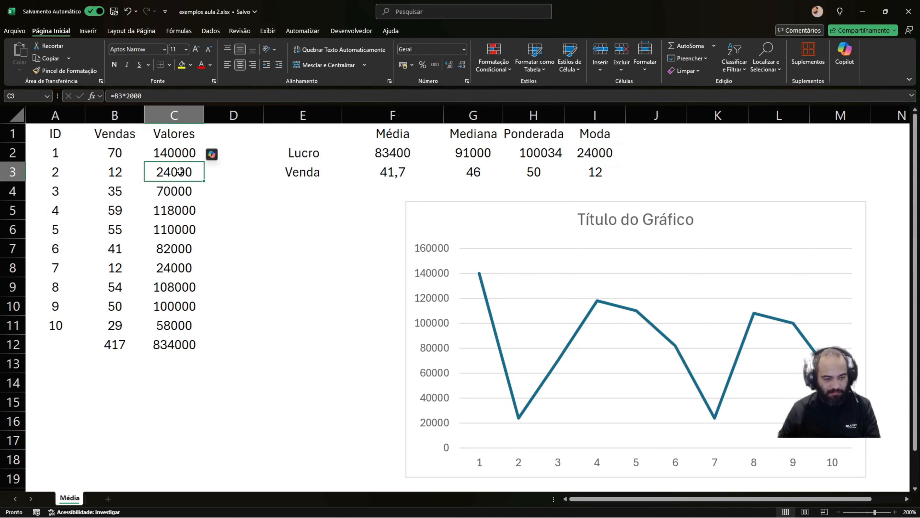
click(180, 268)
click(176, 172)
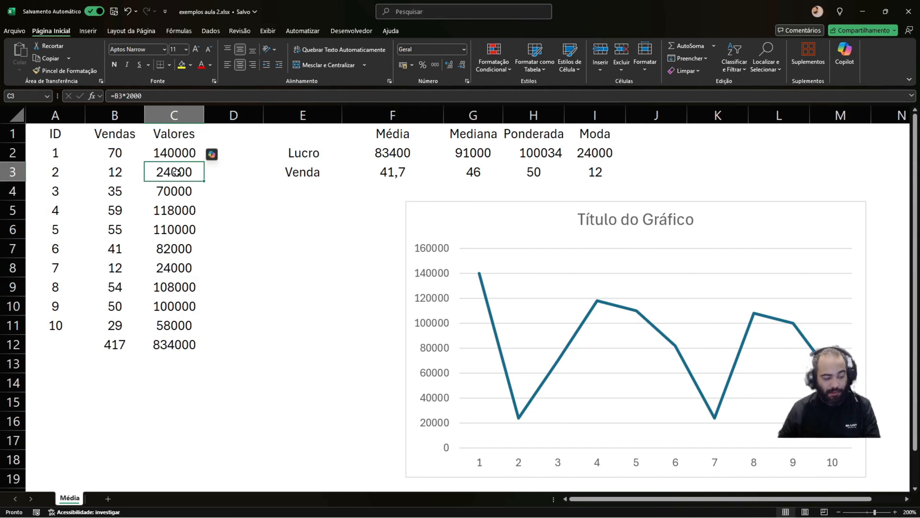
click(183, 266)
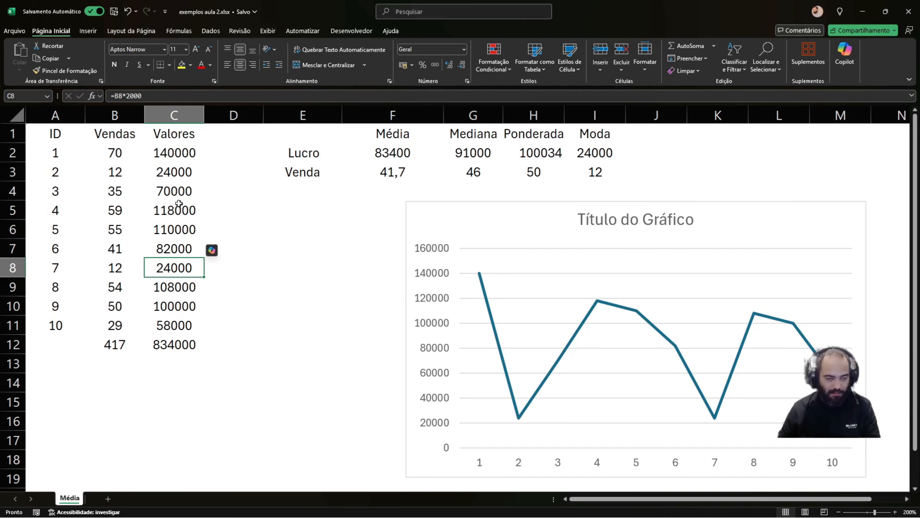
drag(171, 154, 186, 325)
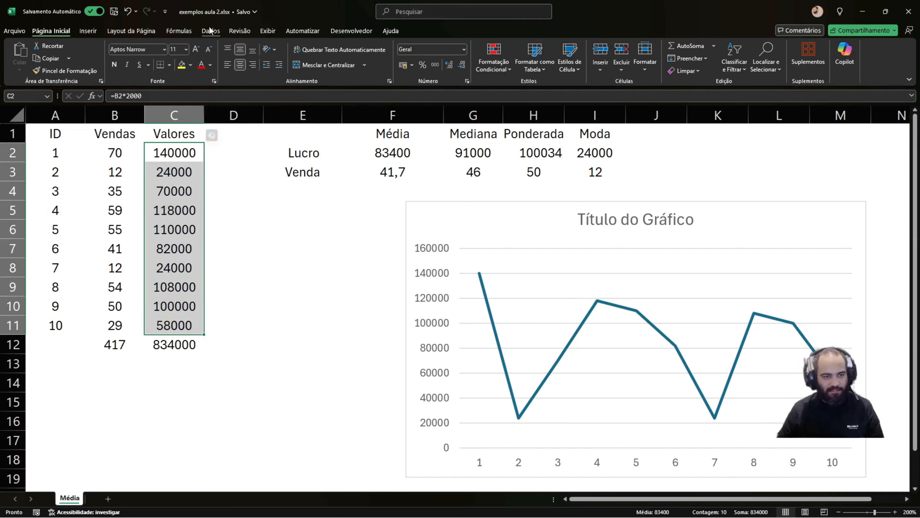
click(489, 71)
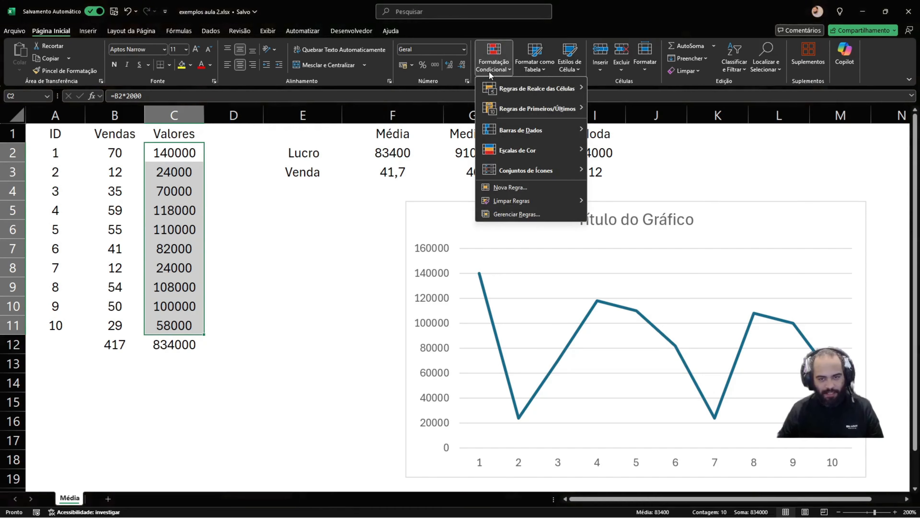
mouse_move(509, 95)
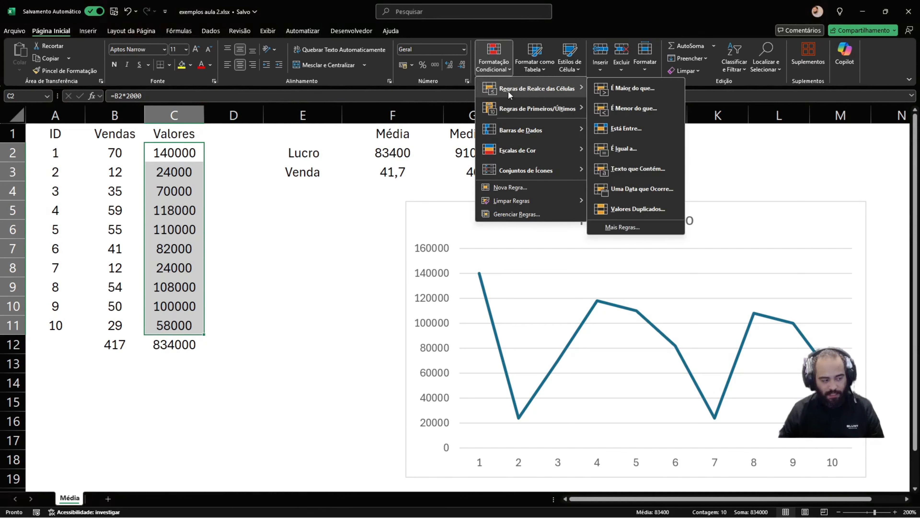
click(639, 209)
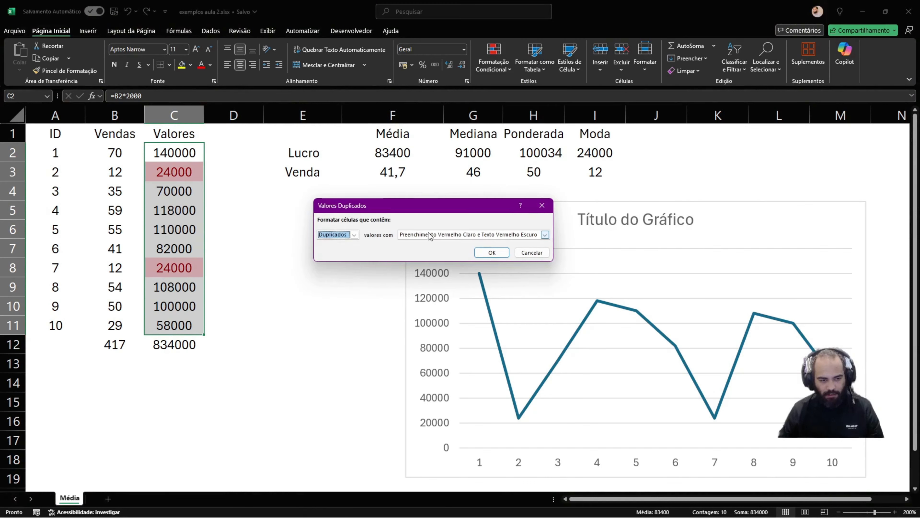
click(491, 252)
click(301, 306)
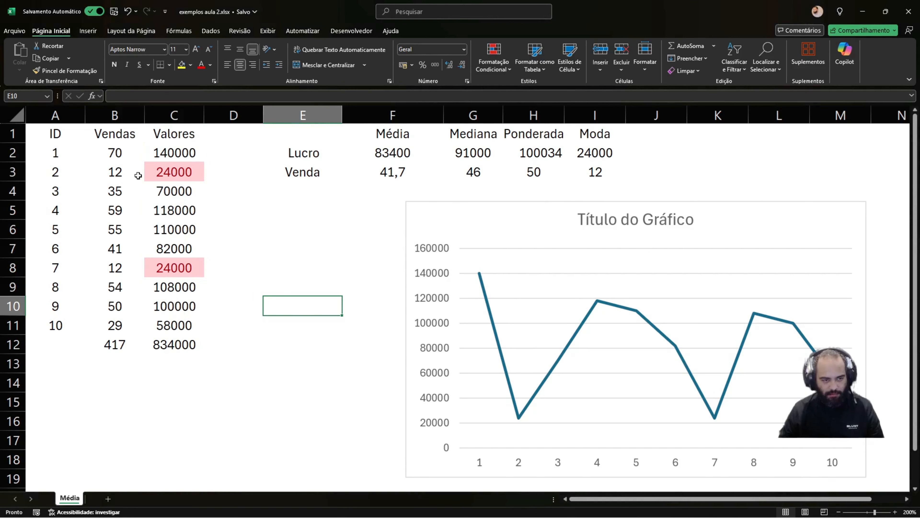
Recalculate the random sales data several times by re-entering the MODO formulas in I2 and I3 unchanged, comparing the modes with the highlighted duplicates
click(595, 159)
click(327, 96)
key(Return)
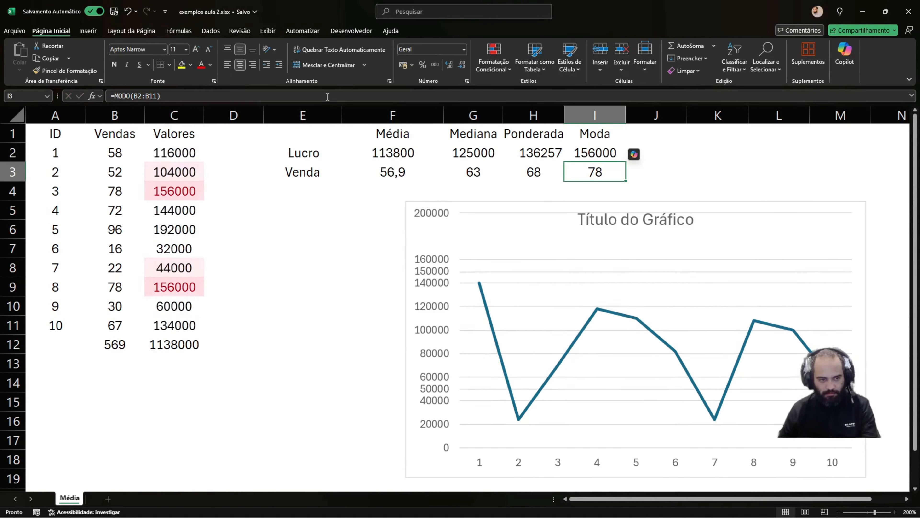
click(327, 96)
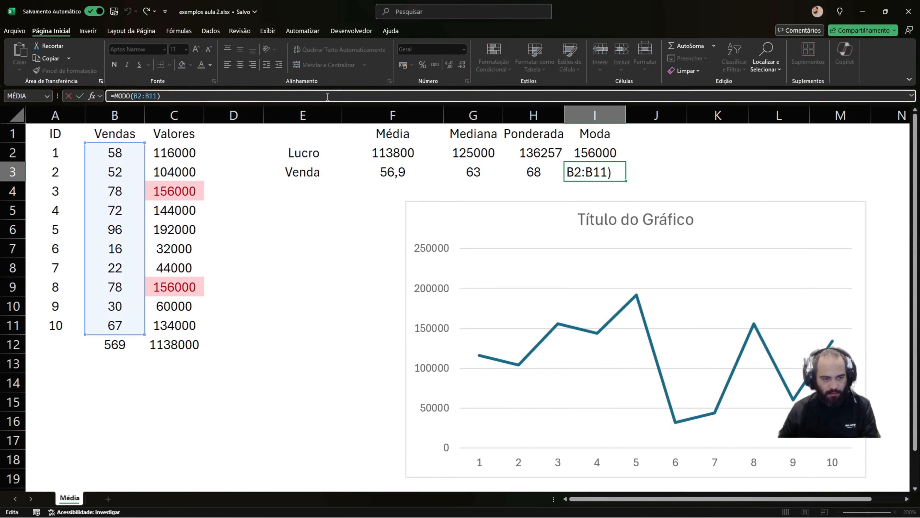
click(221, 206)
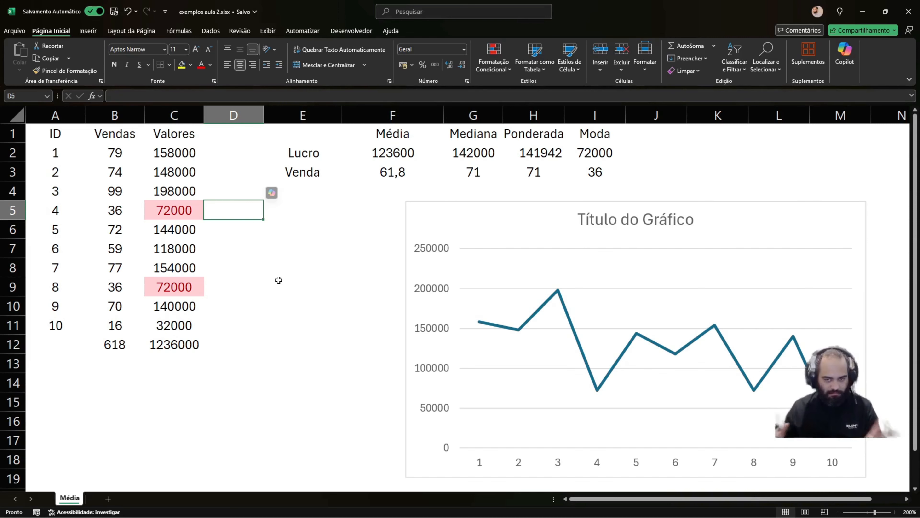
click(594, 152)
click(398, 96)
key(Return)
click(398, 96)
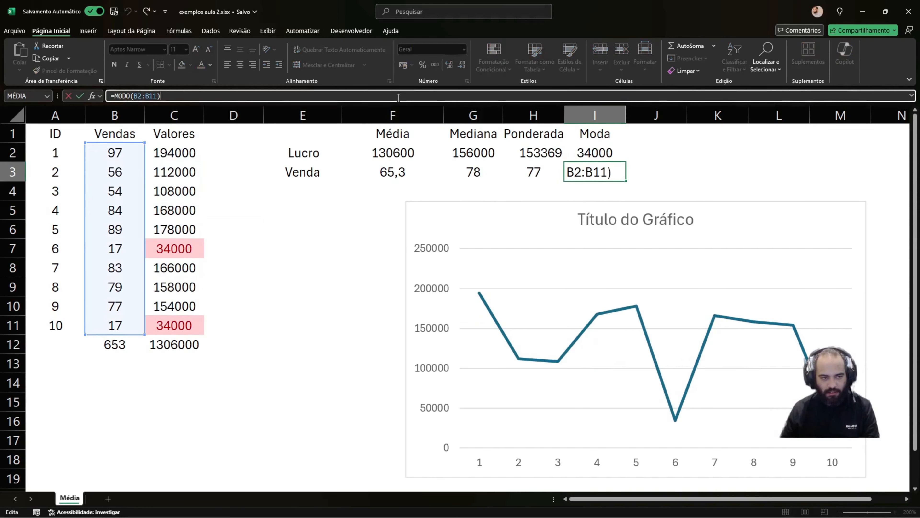
key(Return)
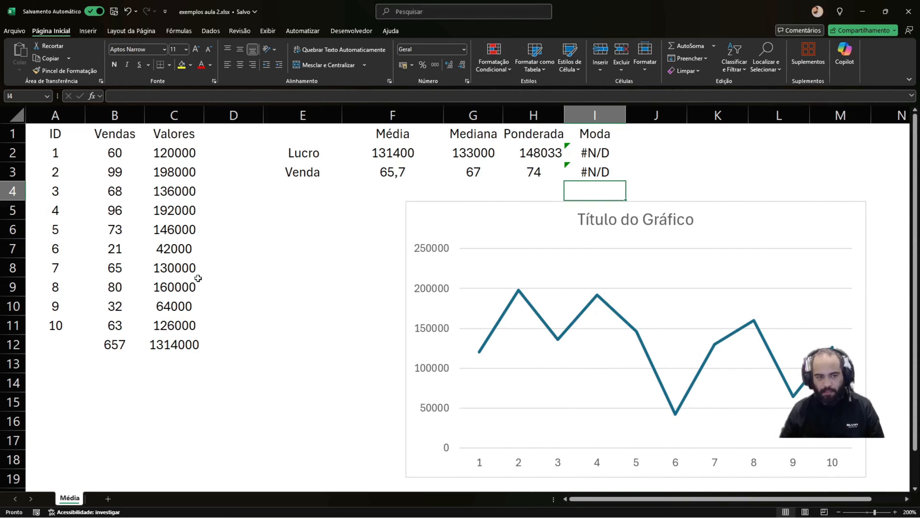
click(574, 167)
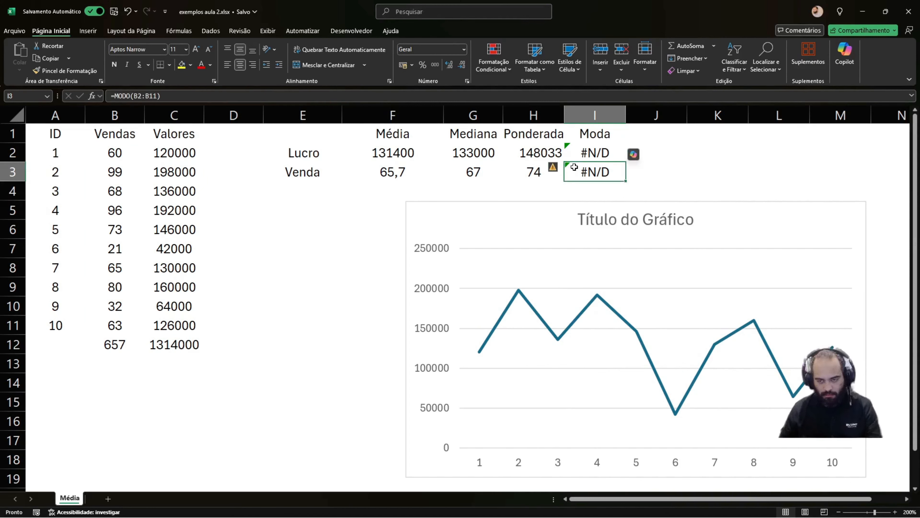
key(Return)
click(575, 168)
click(335, 98)
key(Return)
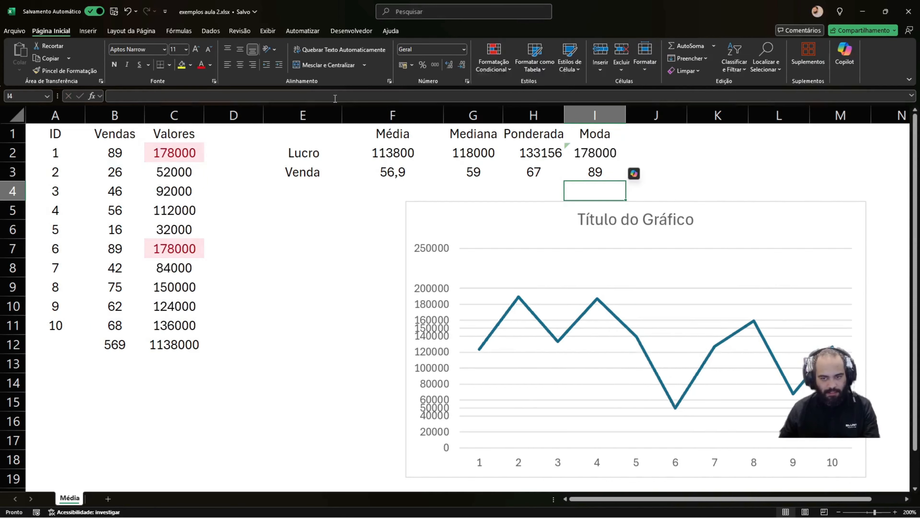
click(288, 234)
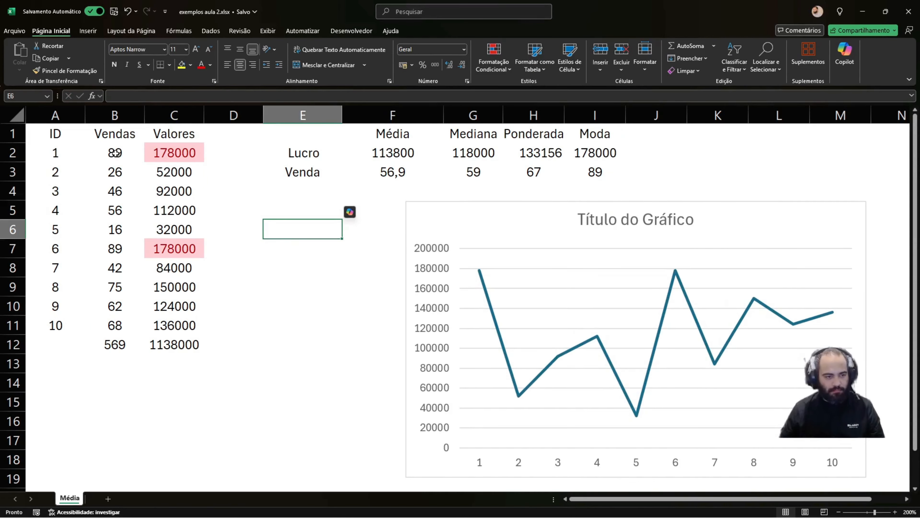
Switch the workbook's calculation mode to Manual so the random Vendas and Valores stop recalculating
drag(116, 153, 173, 325)
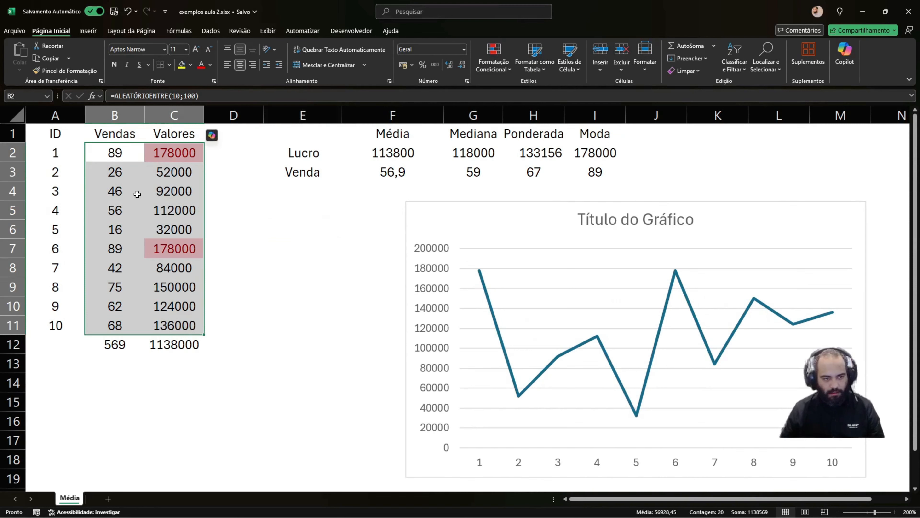
drag(123, 159, 124, 326)
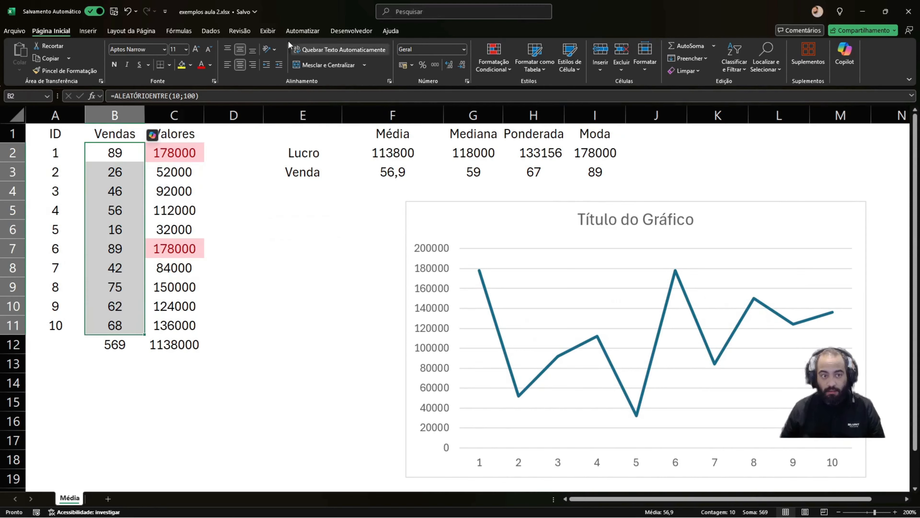
click(210, 31)
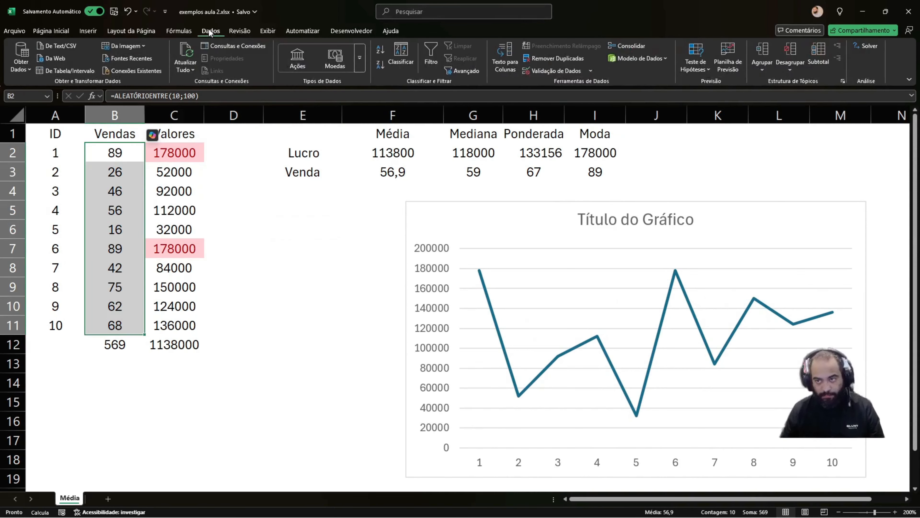
click(179, 32)
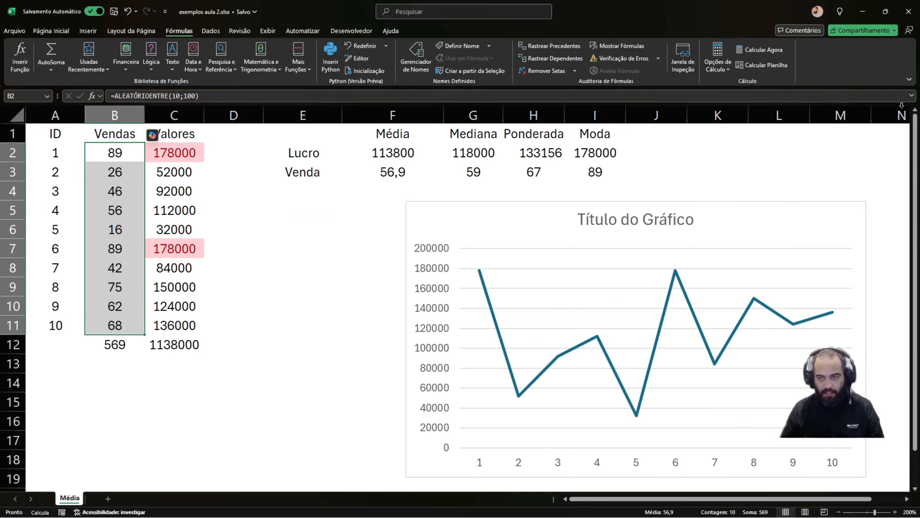
click(717, 73)
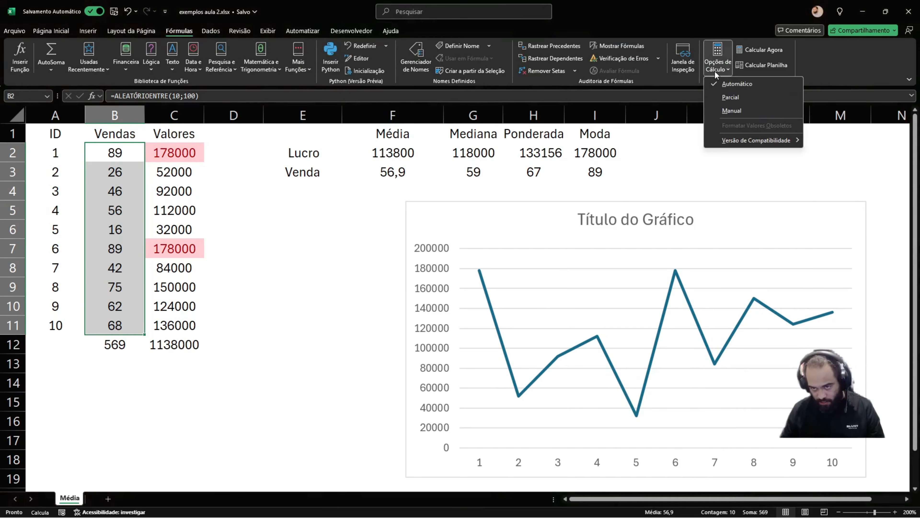
click(722, 110)
click(405, 185)
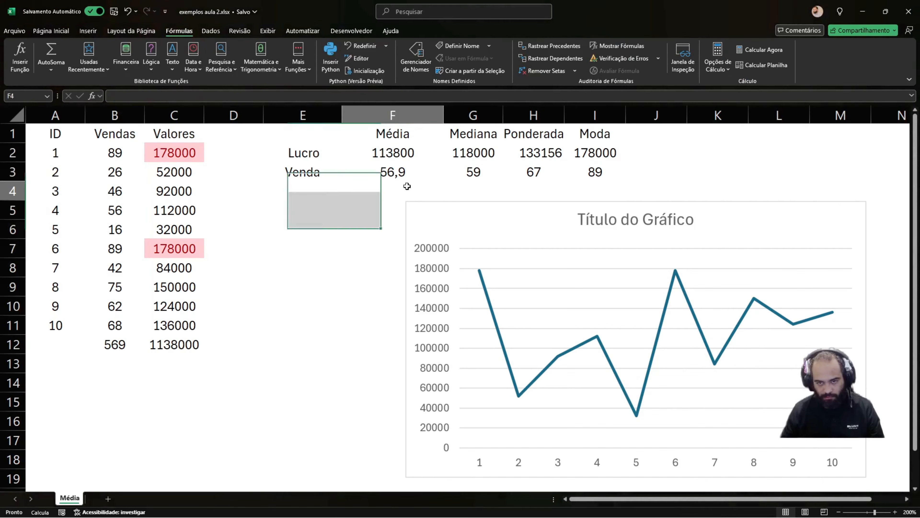
Re-enter the MODO formula in I2 unchanged and run Calcular Agora on its outdated value
click(601, 149)
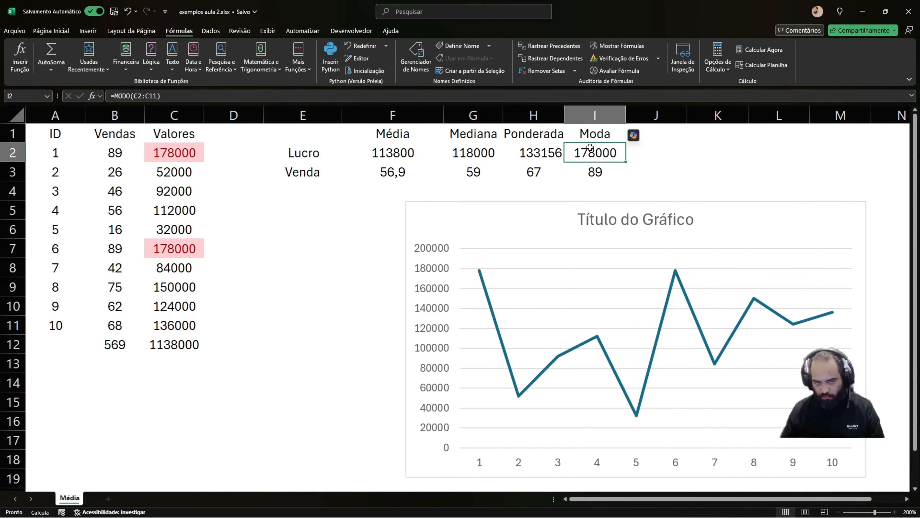
click(355, 95)
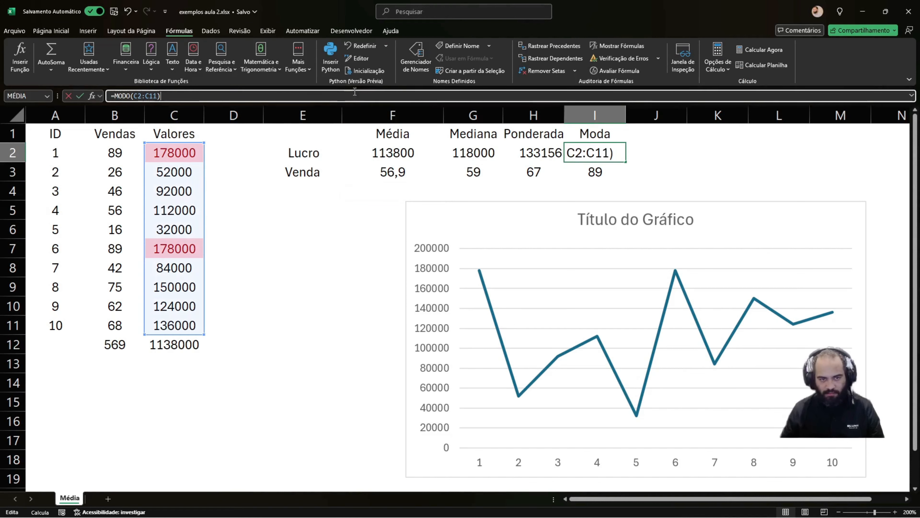
key(Return)
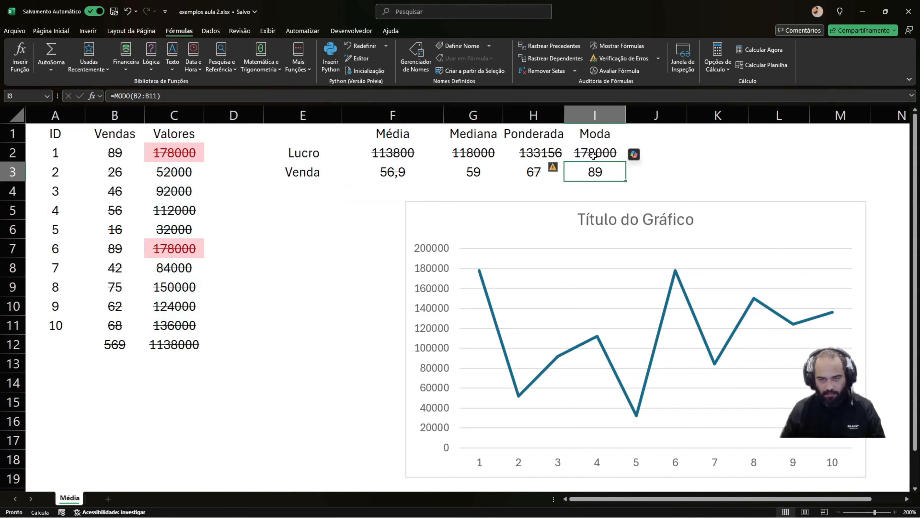
click(593, 154)
click(554, 150)
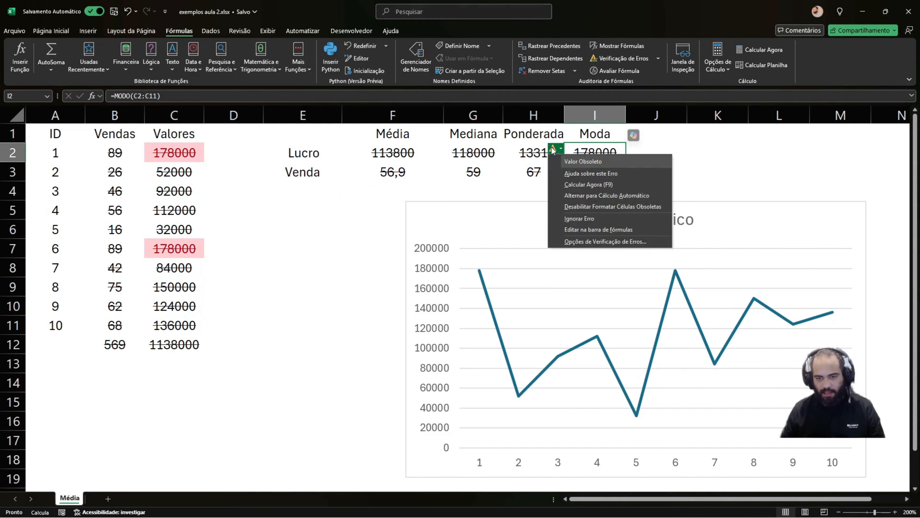
click(583, 185)
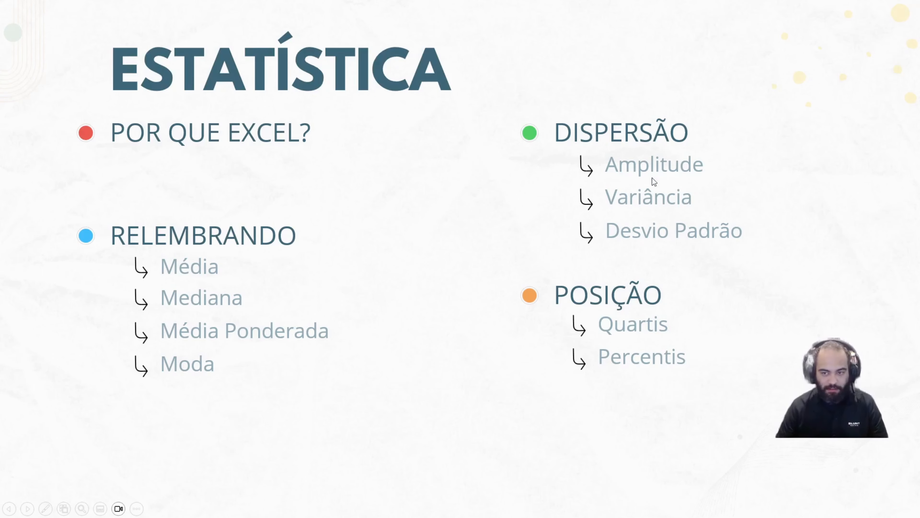
Switch from the Estatística slide back to the Excel workbook
key(alt+Tab)
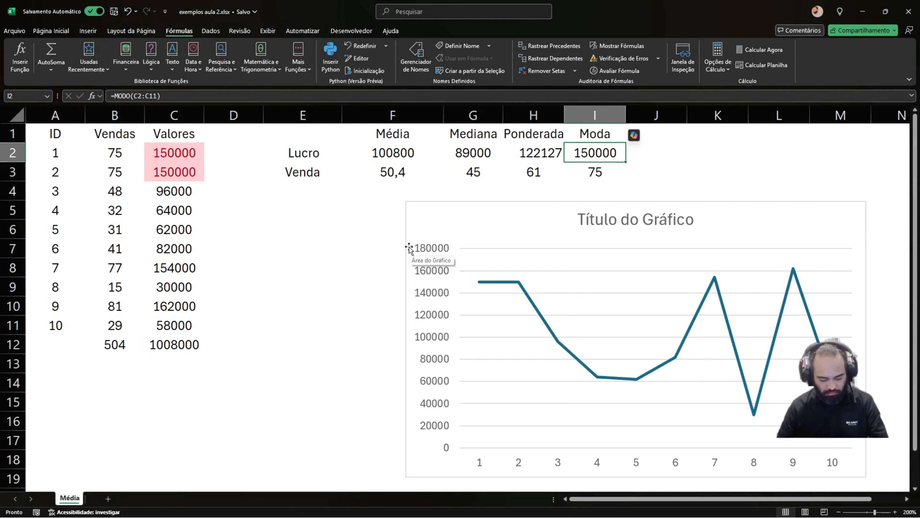
key(alt)
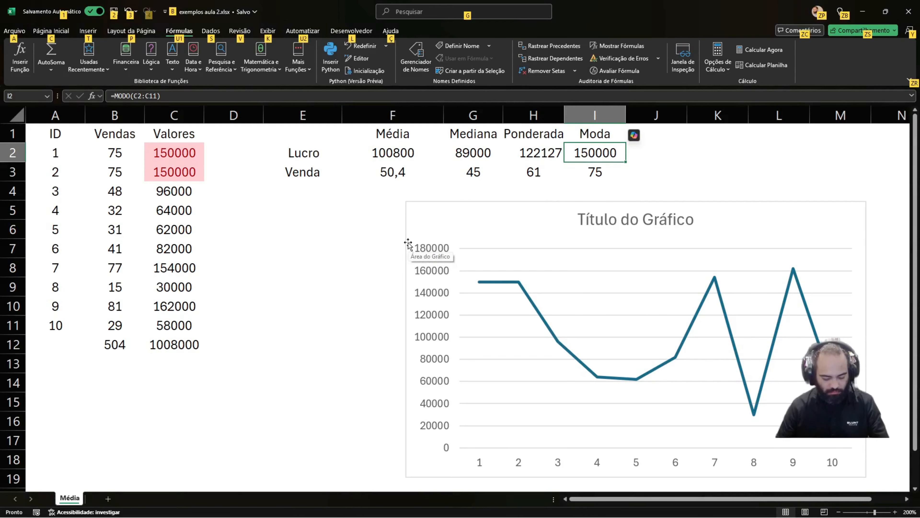
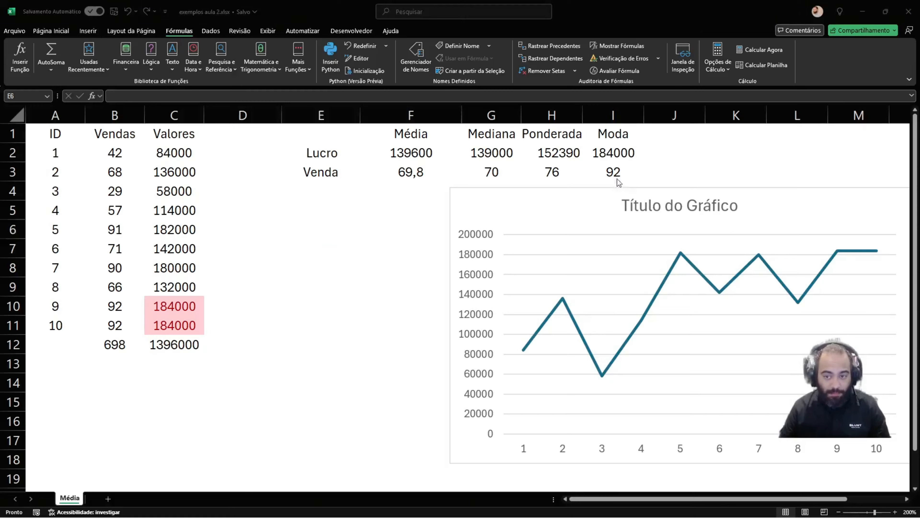
click(300, 283)
click(298, 250)
click(315, 231)
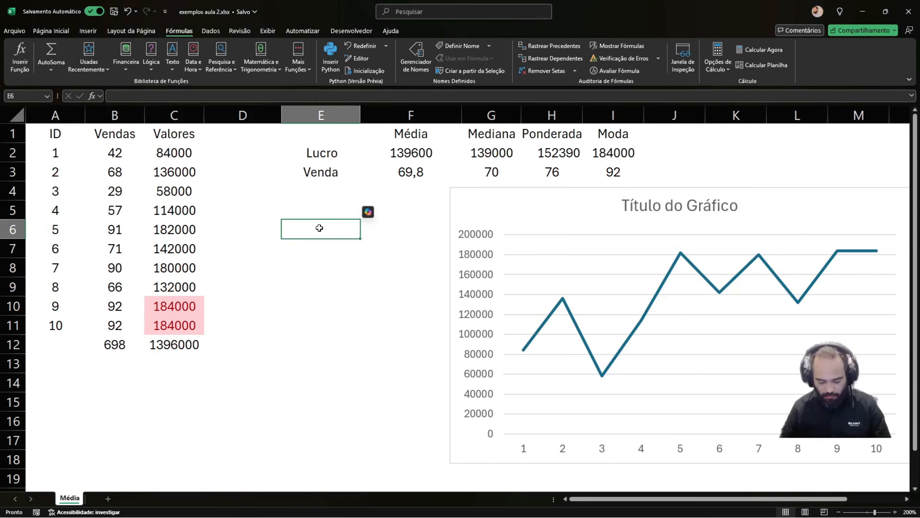
text(=mai)
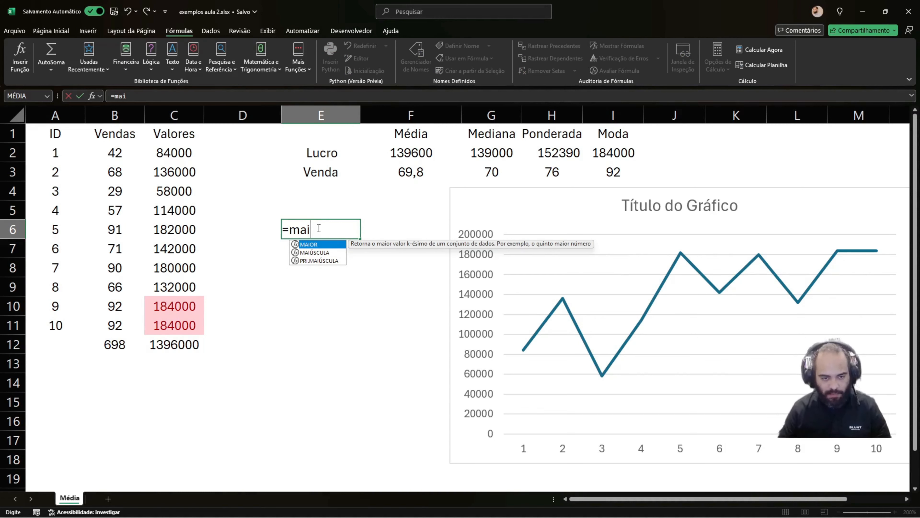
key(Tab)
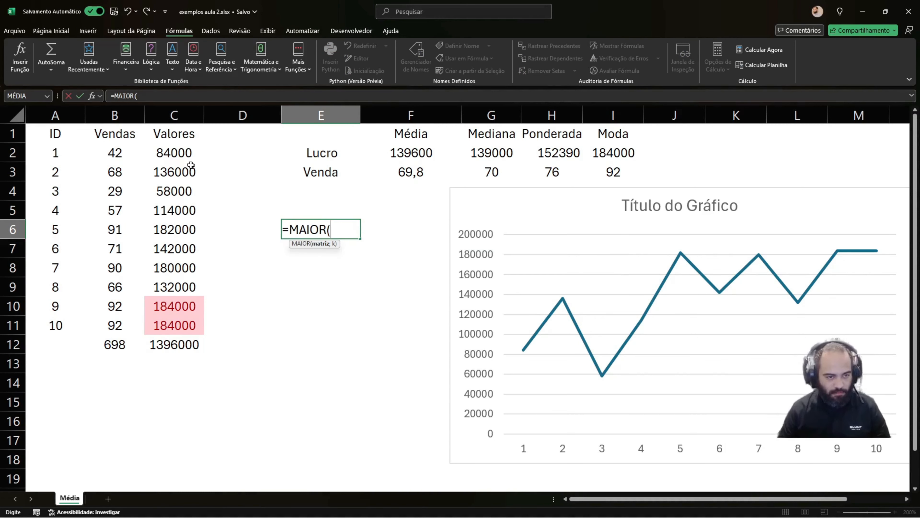
drag(174, 154, 167, 328)
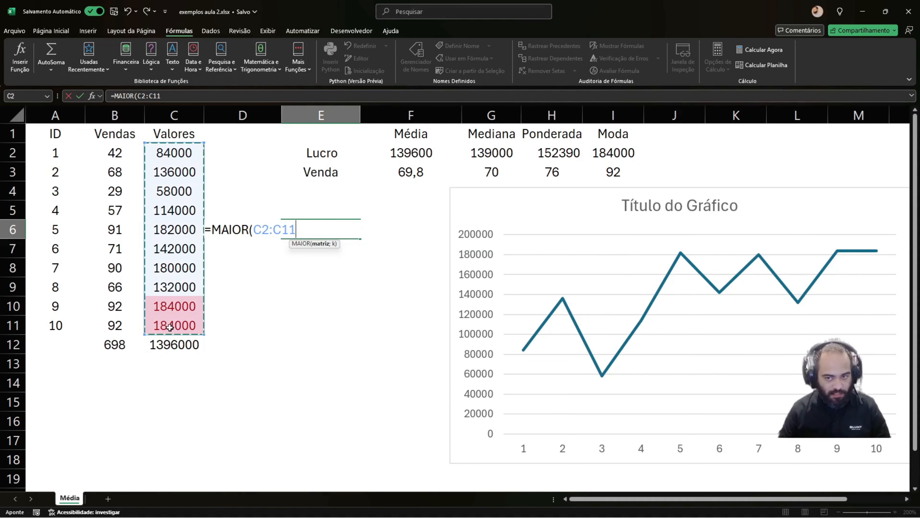
key(Escape)
Add the column heading Amplitude in J1, beside Moda
click(651, 132)
text(Ampli)
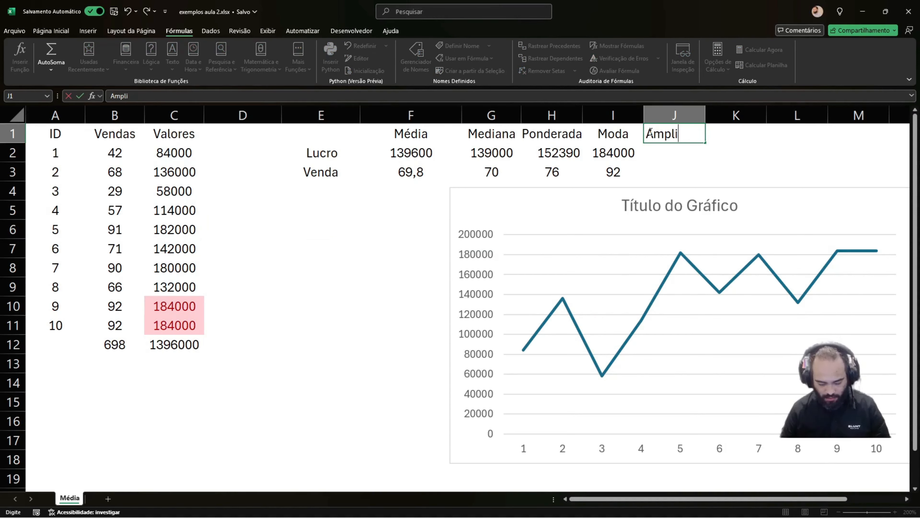
text(tude)
key(Return)
Enter =MAIOR(C2:C11;1) in J2 to get the largest of the Valores
text(=)
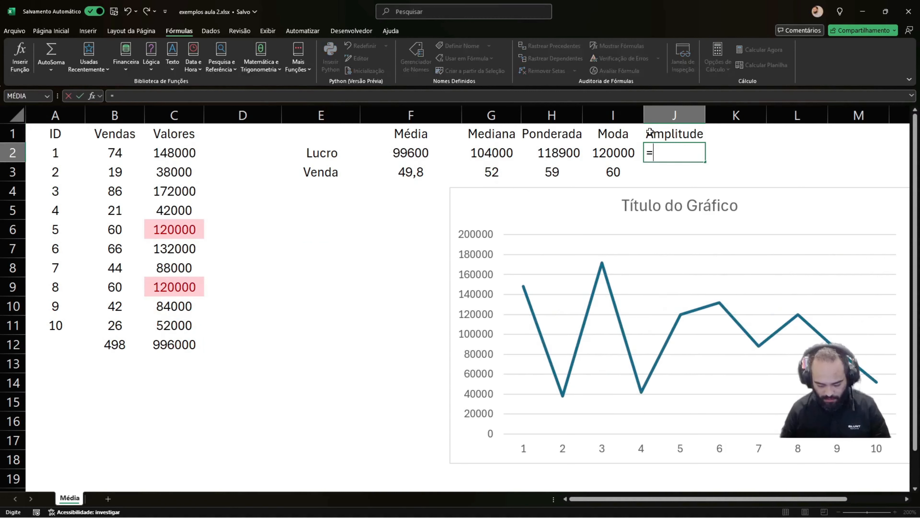
text(Maior)
key(Tab)
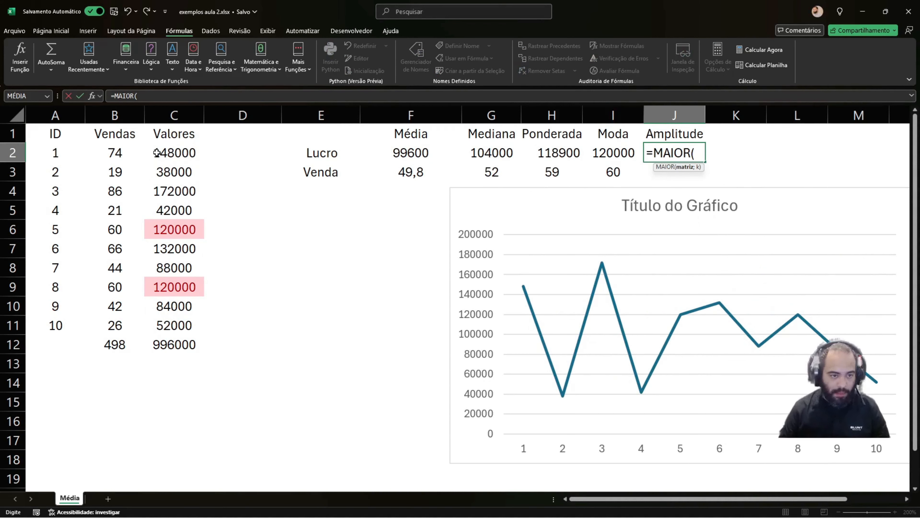
drag(174, 153, 194, 325)
text(;1)
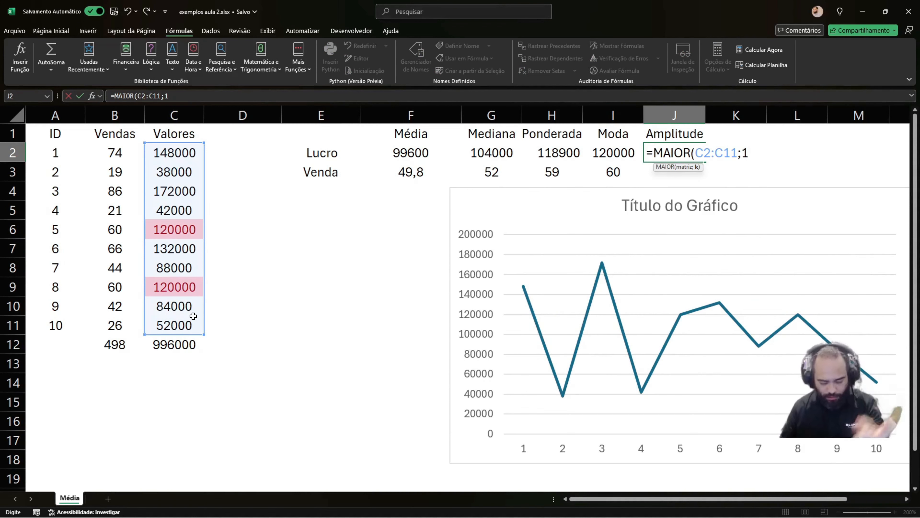
text())
key(Return)
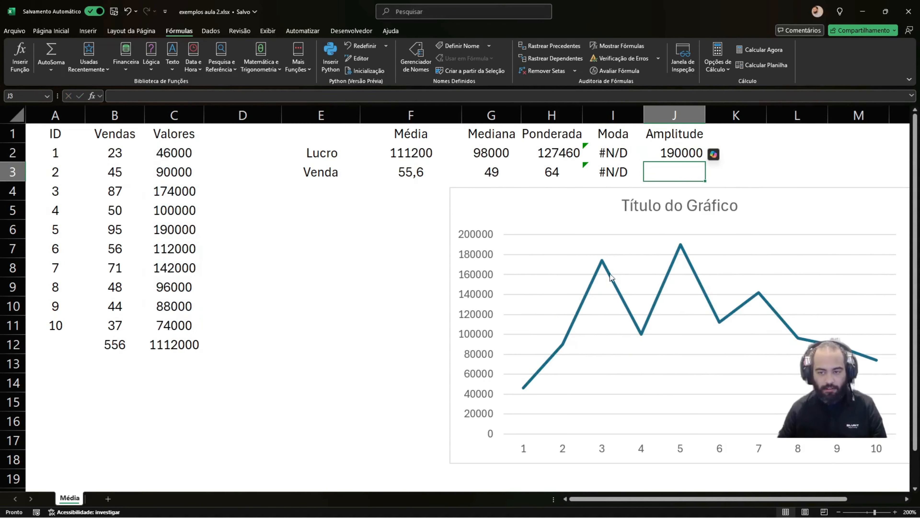
Extend the J2 formula to =MAIOR(C2:C11;1)-MENOR(C2:C11;1) by reusing a copy of its first term, so it calculates the range of Valores
click(686, 154)
click(270, 96)
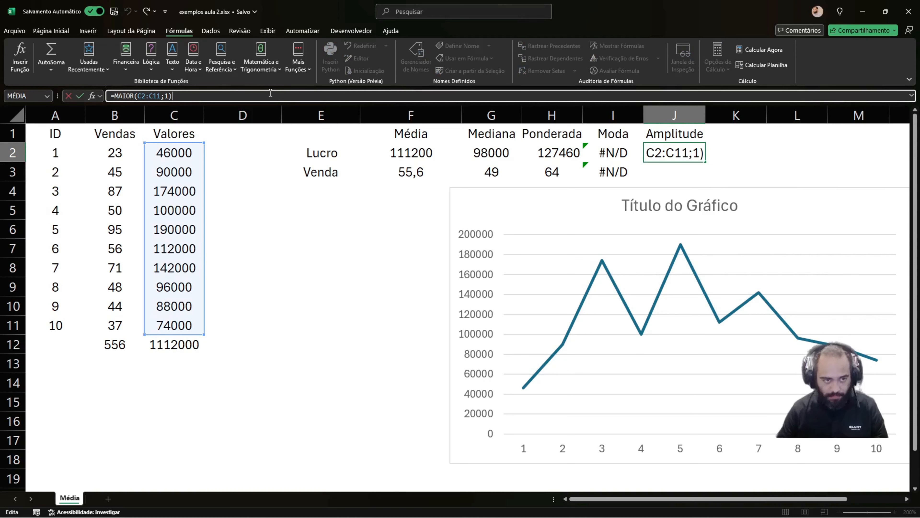
drag(270, 96, 115, 96)
key(ctrl+c)
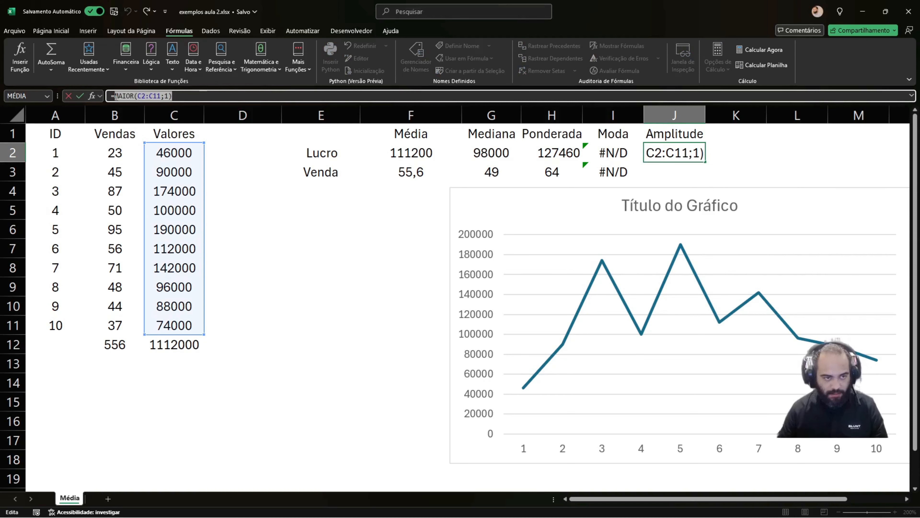
click(204, 97)
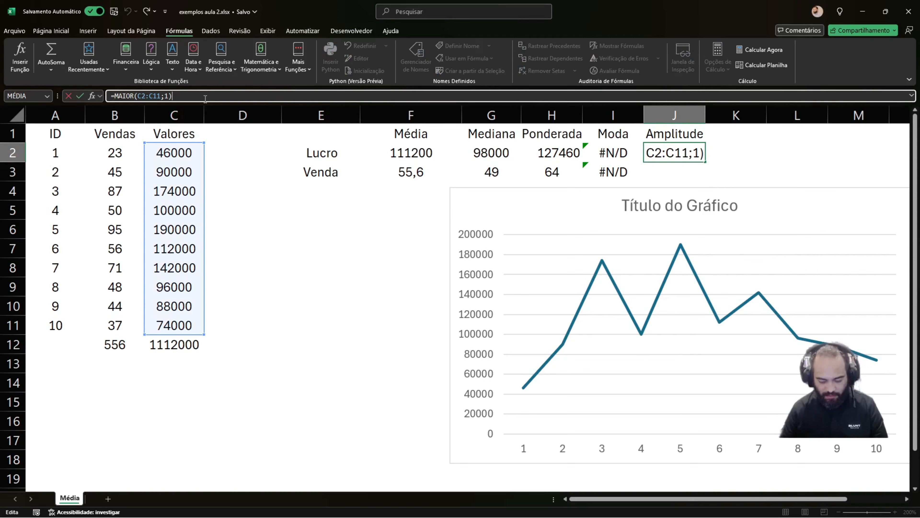
text(-)
key(ctrl+v)
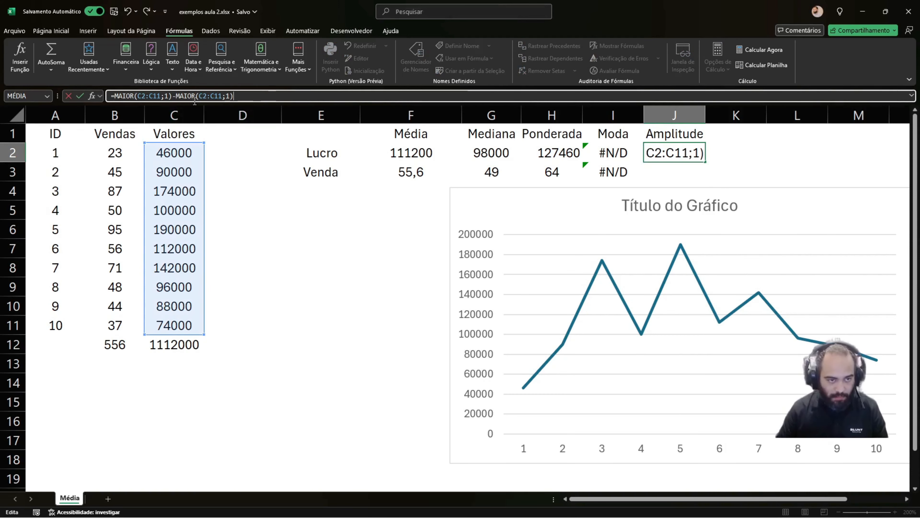
drag(194, 98, 175, 96)
text(men)
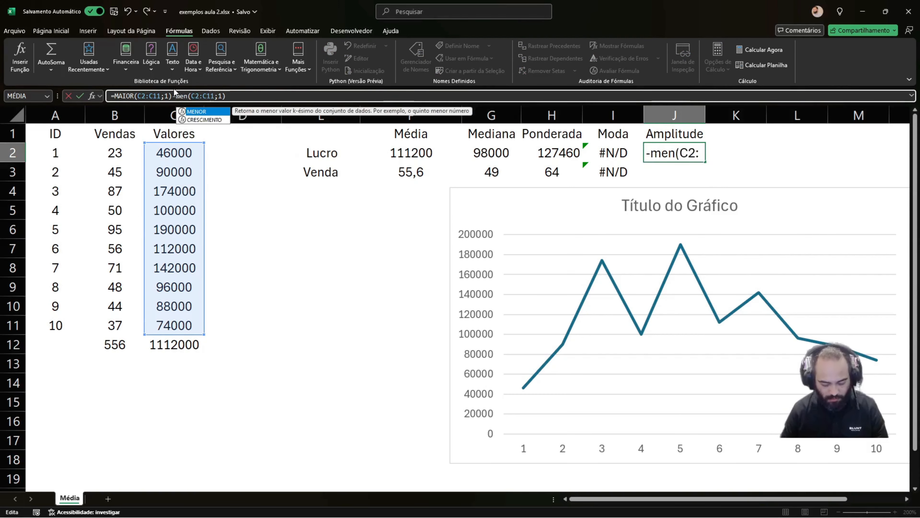
text(or)
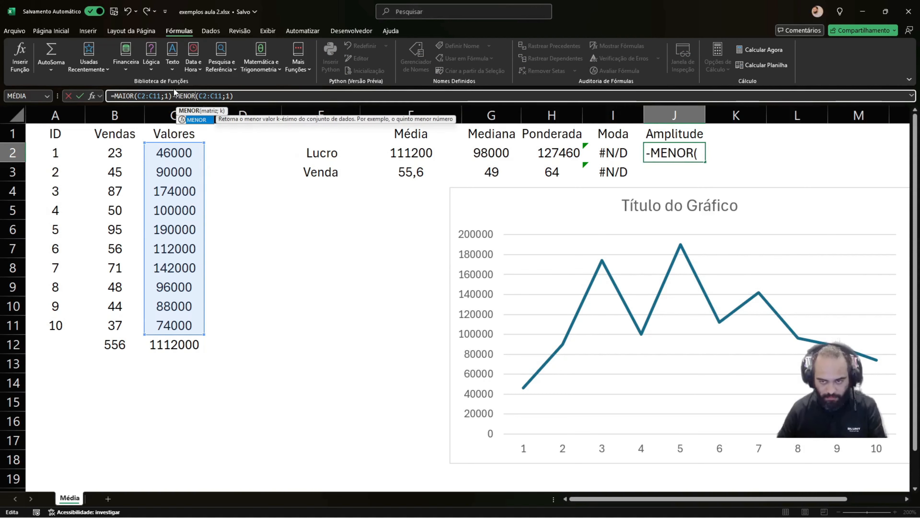
key(Return)
Fill the Amplitude formula from J2 down into the Venda row, cell J3
click(681, 156)
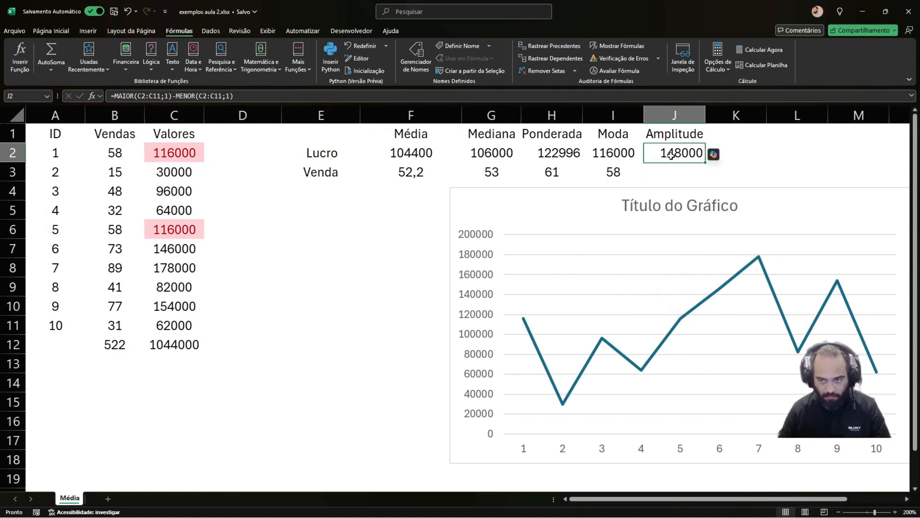
click(682, 165)
click(697, 158)
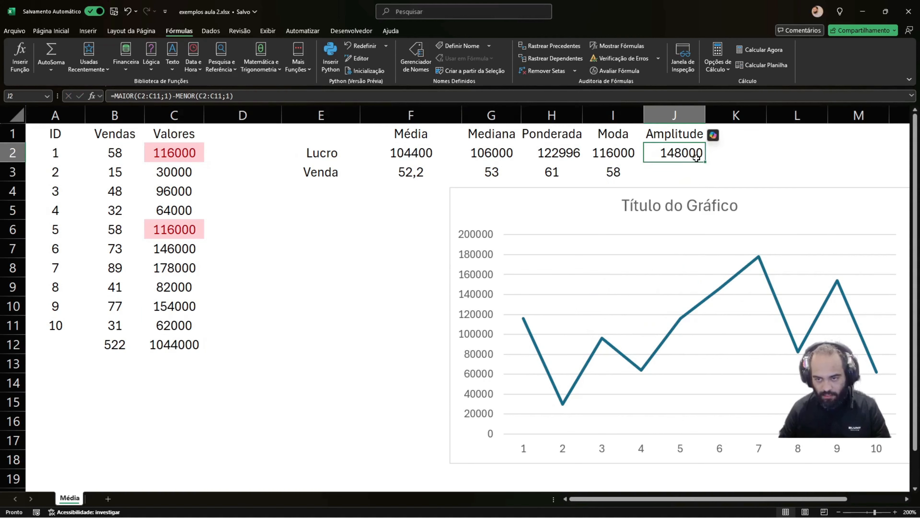
drag(705, 162, 703, 178)
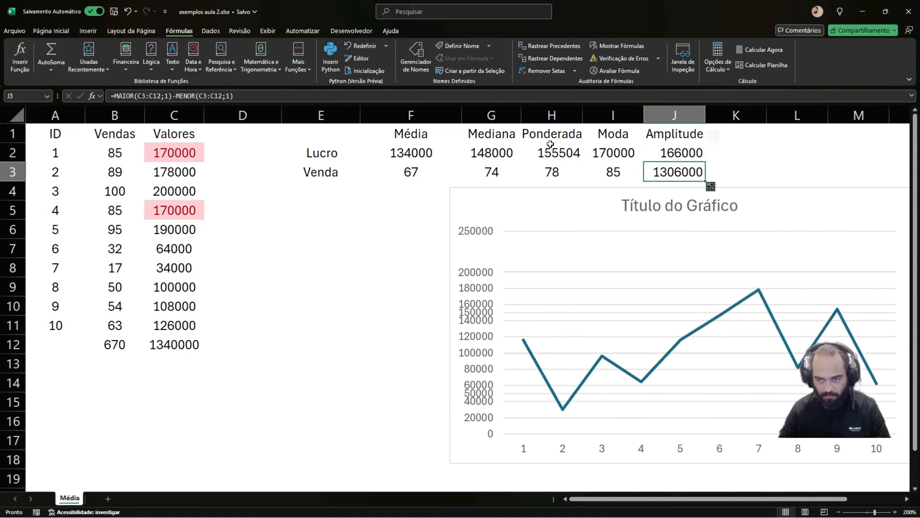
Redirect both the MAIOR and MENOR ranges of the J3 formula to the Vendas in B2:B11
click(211, 96)
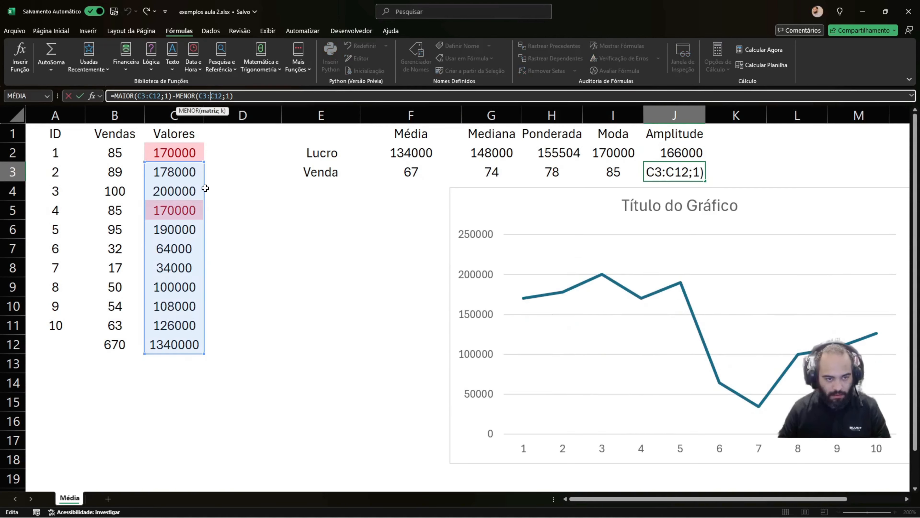
drag(203, 190, 145, 169)
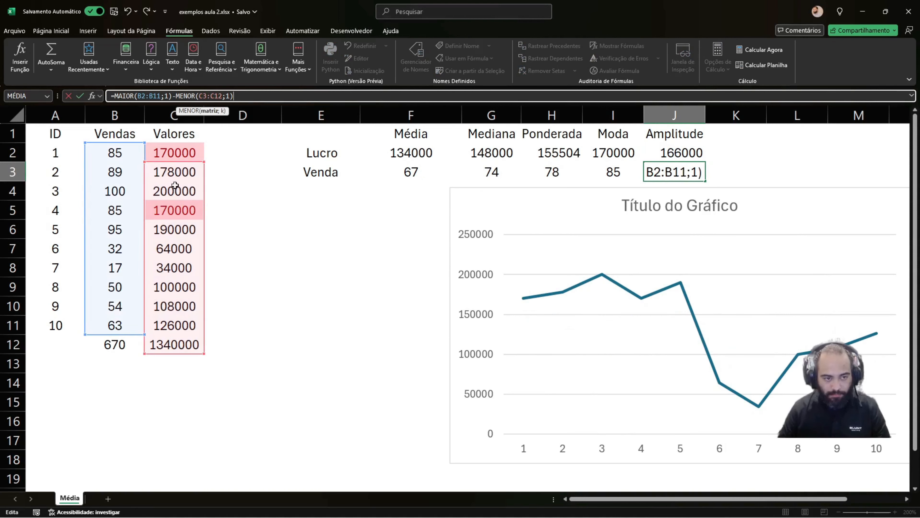
drag(207, 188, 174, 173)
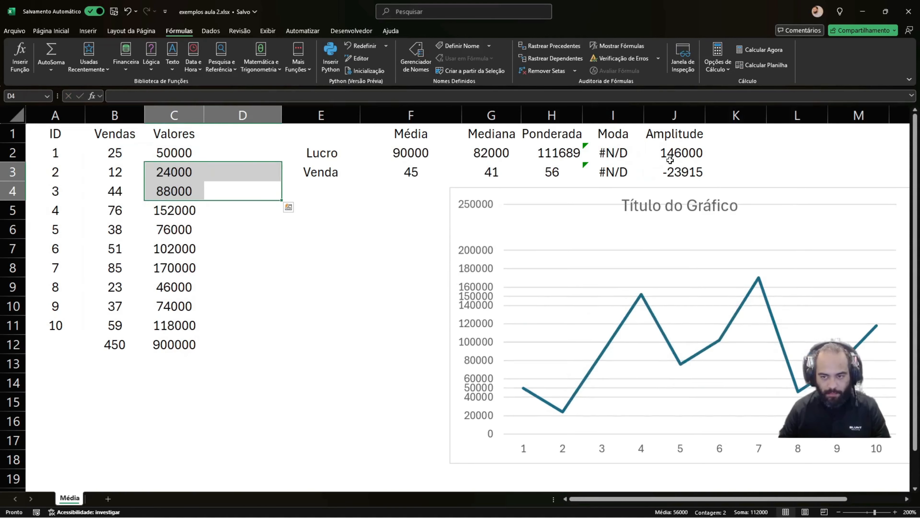
click(672, 171)
click(214, 97)
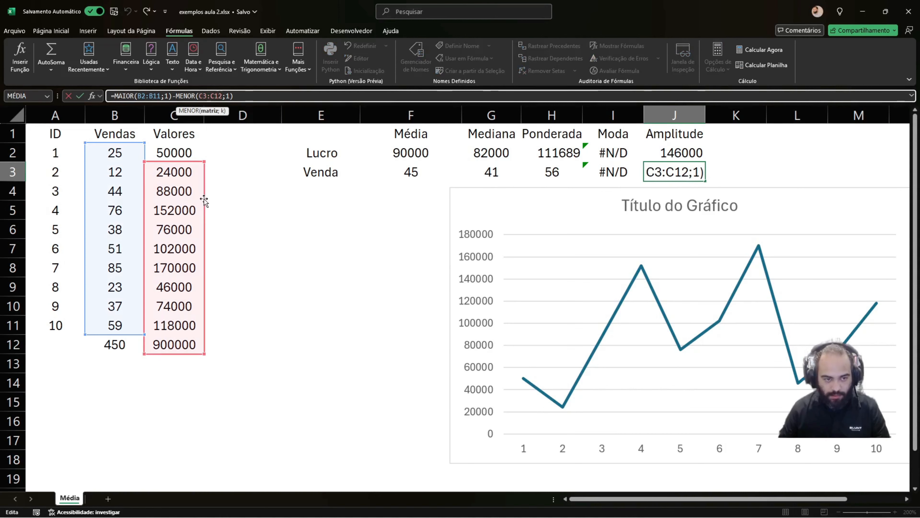
drag(204, 200, 146, 181)
click(288, 210)
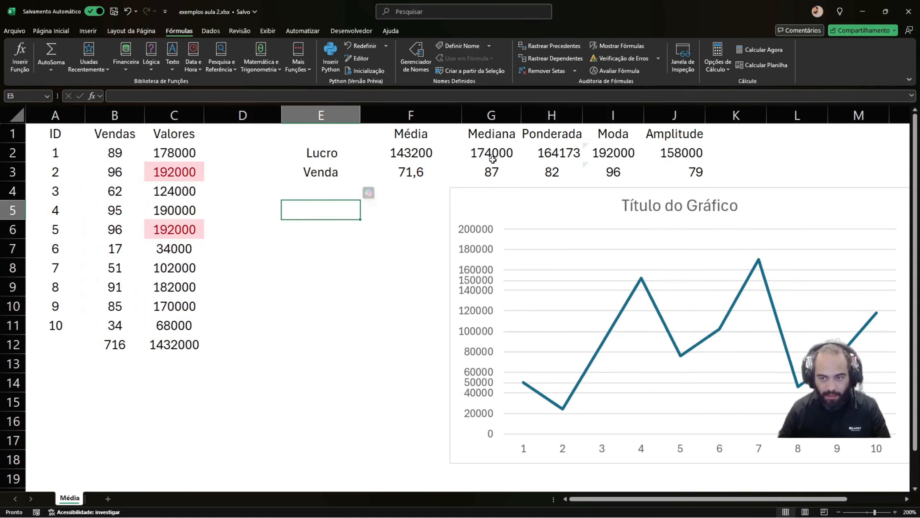
Reposition the line chart just below the statistics table, with its upper-left corner in row 4 near the boundary of columns E and F
click(688, 154)
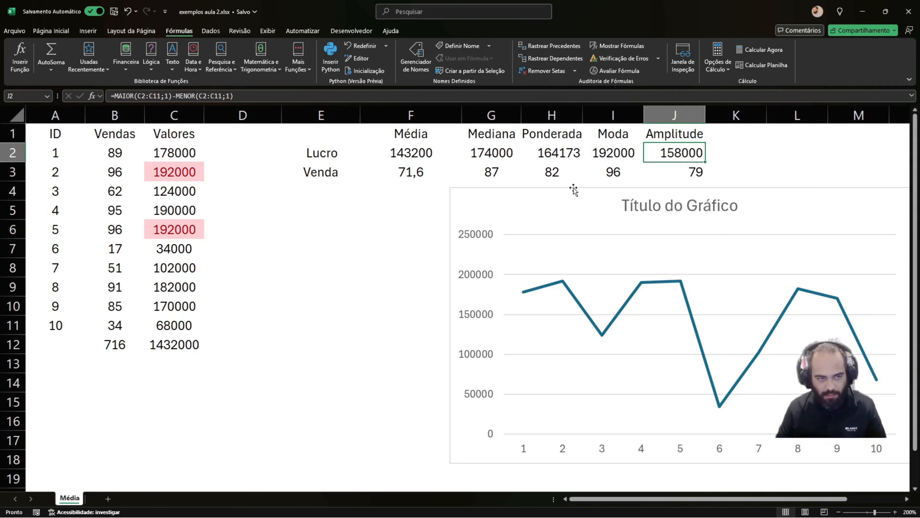
drag(548, 209, 427, 207)
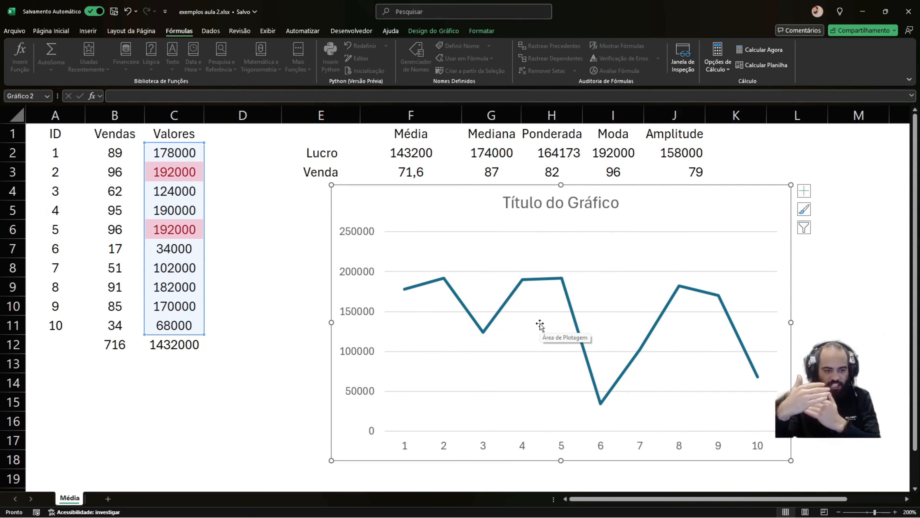
key(Escape)
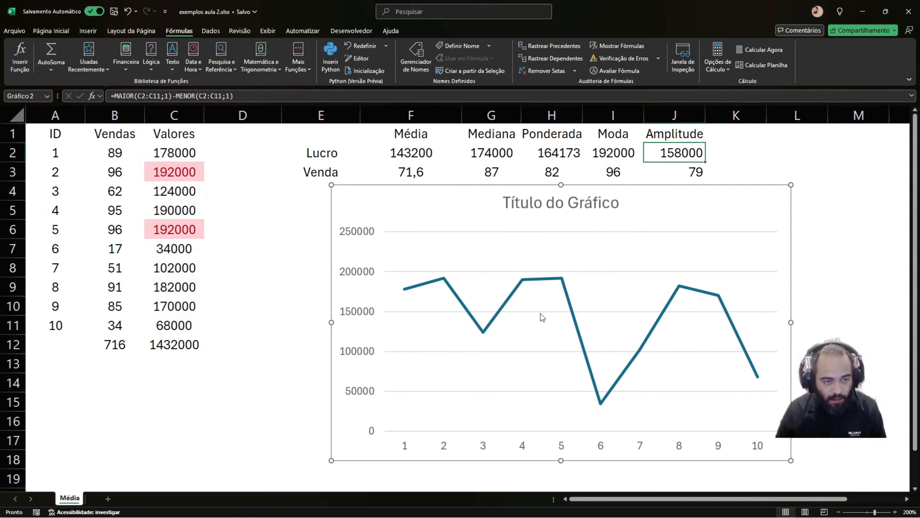
drag(404, 199, 428, 209)
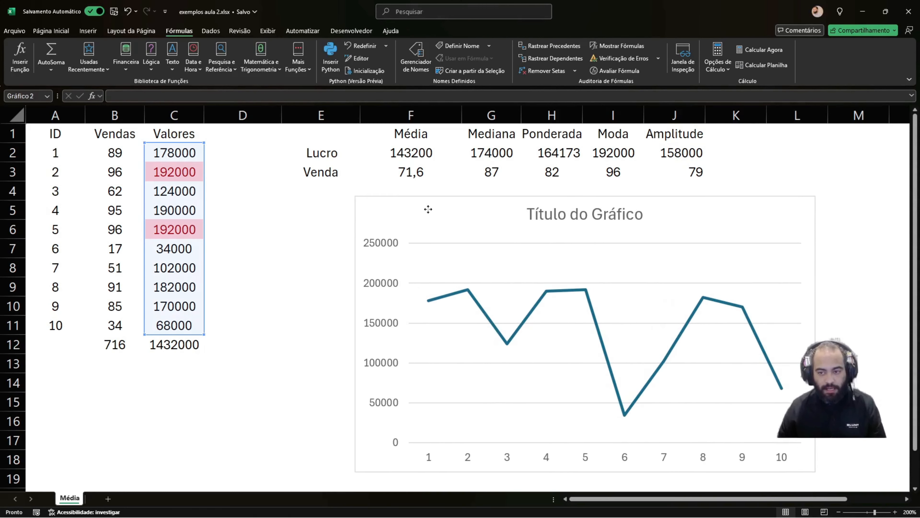
Enter =C2-C3 in cell D3 to calculate the difference between the first two Valores
click(670, 177)
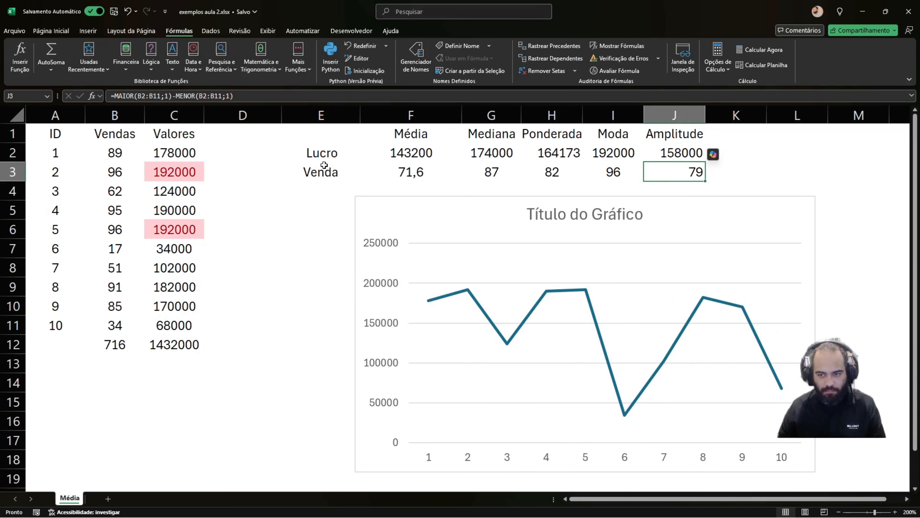
click(233, 170)
text(=)
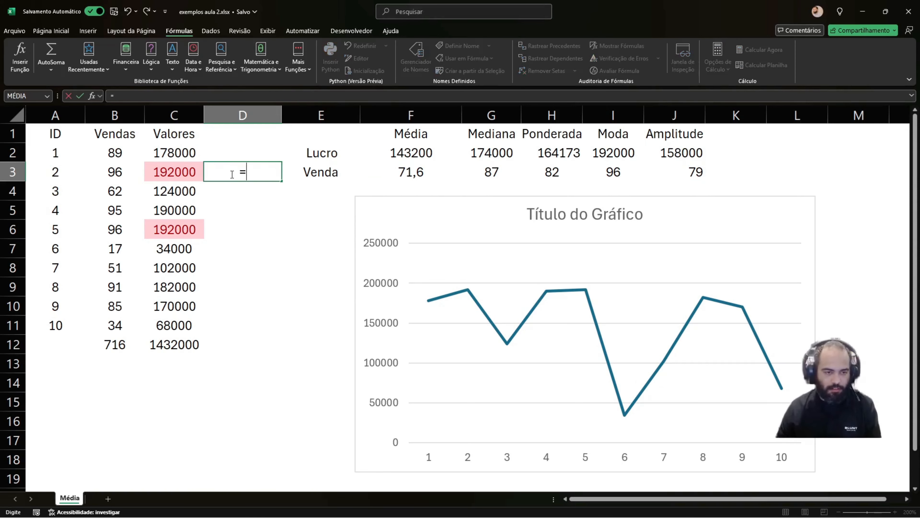
click(178, 153)
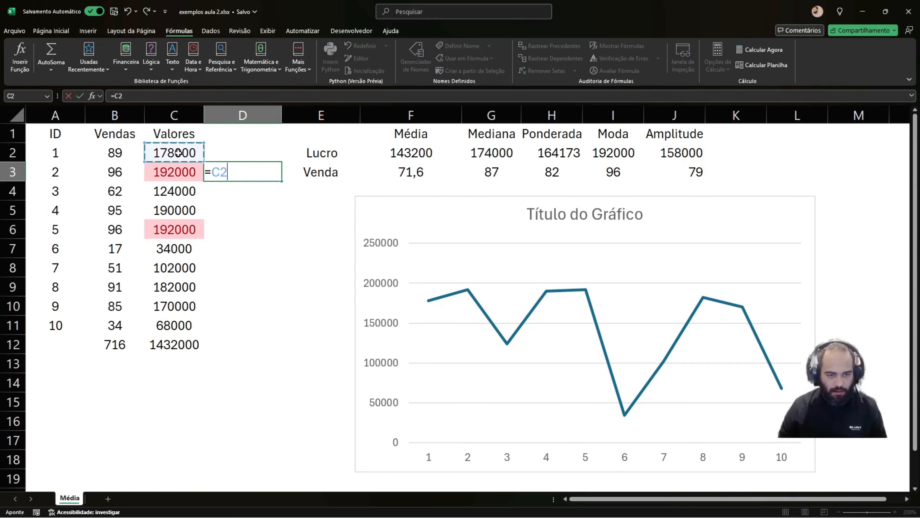
text(-)
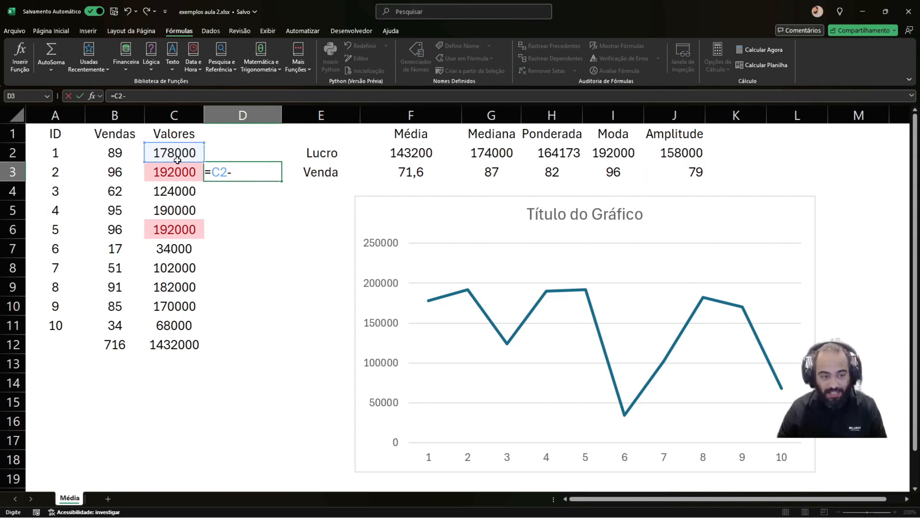
click(175, 177)
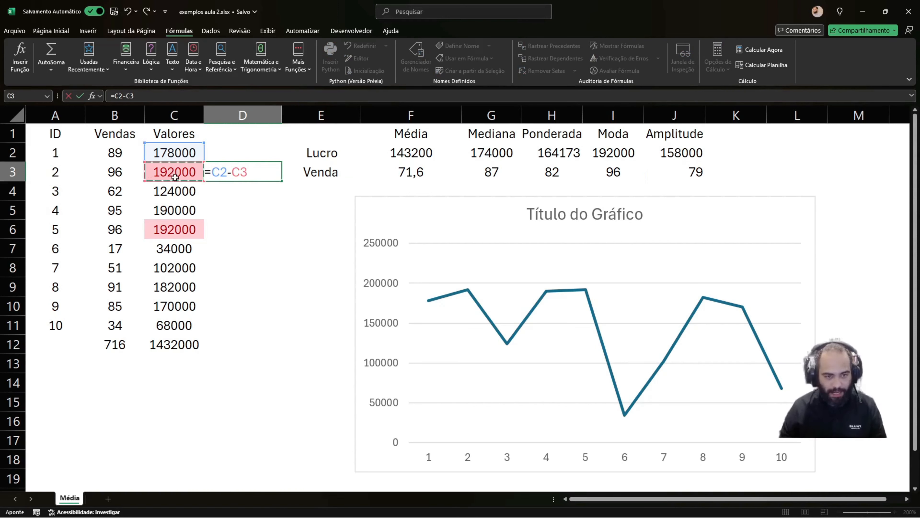
key(Return)
Fill the difference formula from D3 down to D12 and inspect the formulas in D3 and D4
click(246, 172)
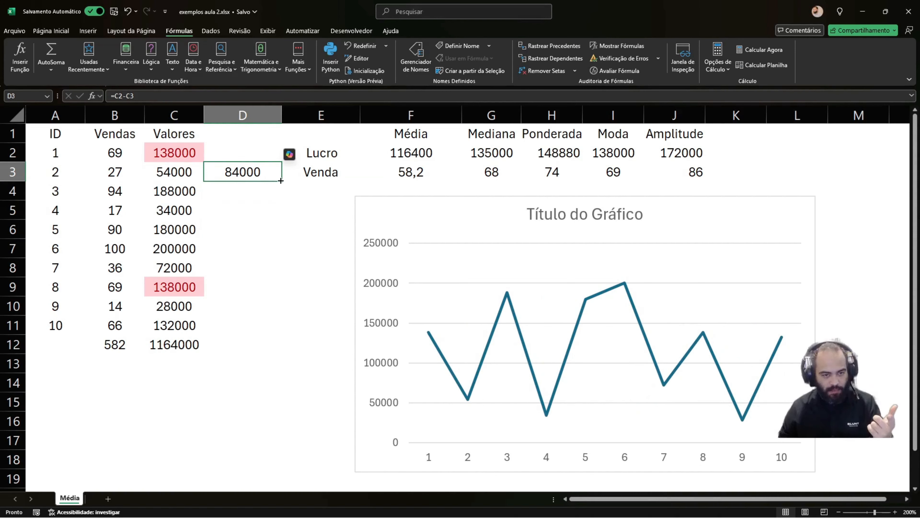
drag(280, 181, 264, 352)
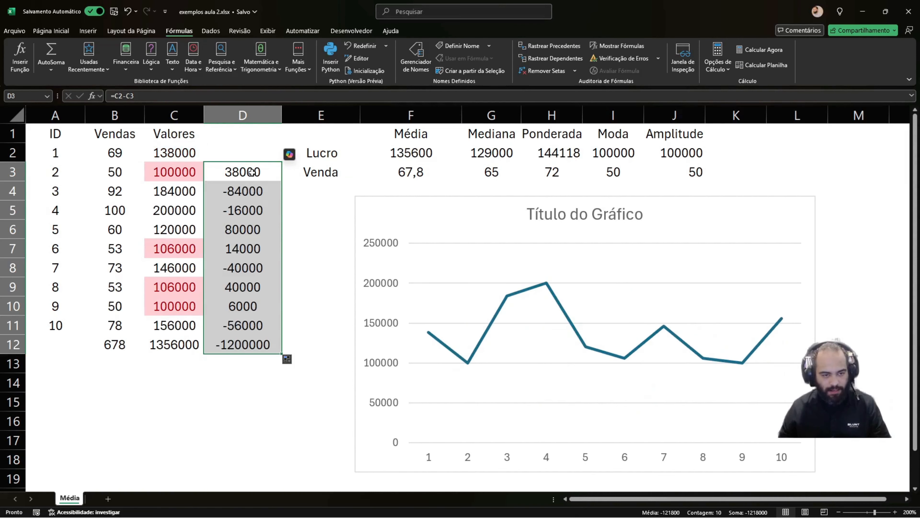
click(243, 195)
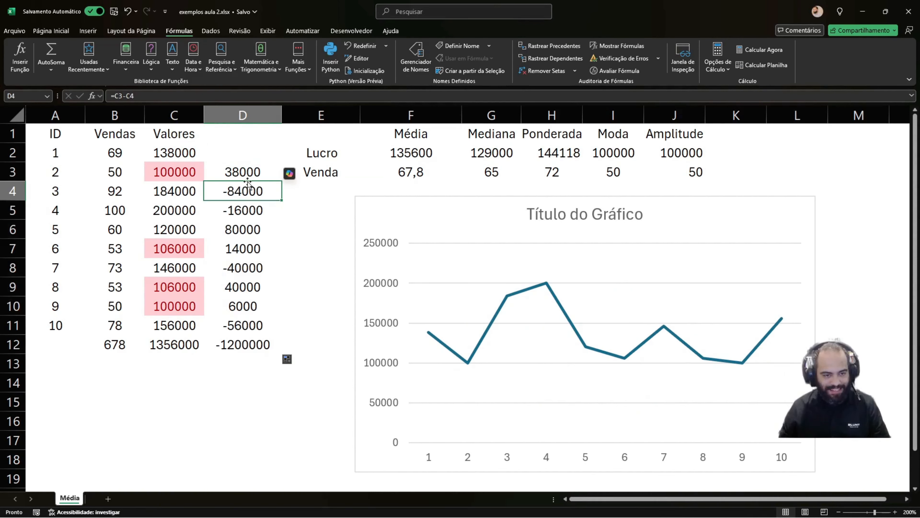
click(247, 171)
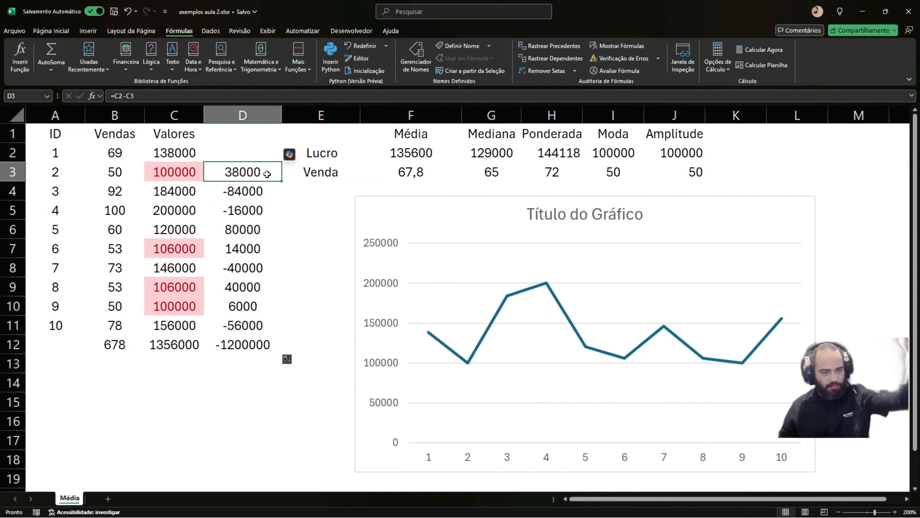
click(242, 196)
double_click(215, 183)
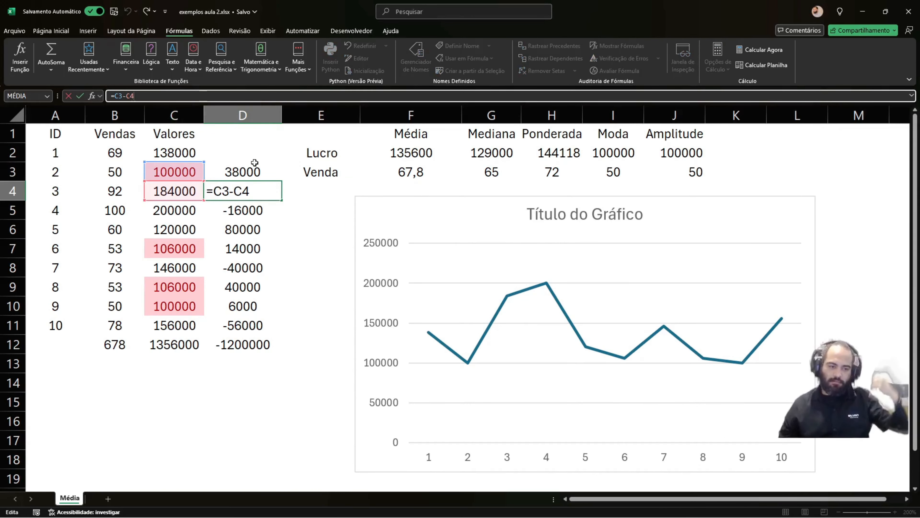
key(ctrl+Return)
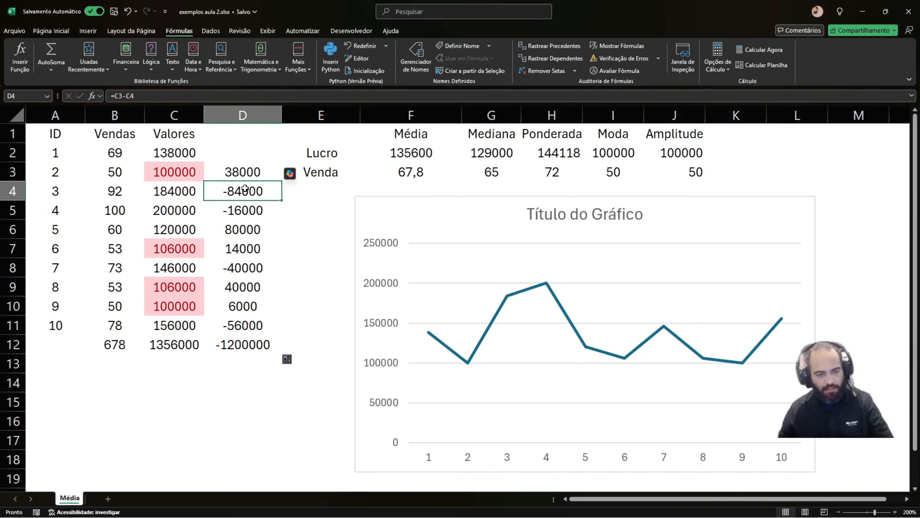
Clear the difference formulas from cells D3:D12
drag(251, 171, 247, 338)
key(Delete)
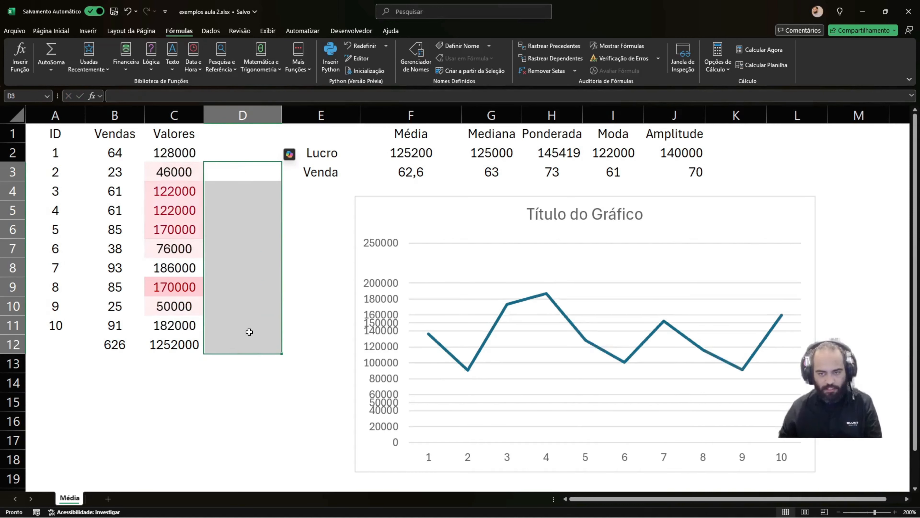
Review the Lucro Amplitude formula in J2 against the Vendas and Valores data
click(681, 156)
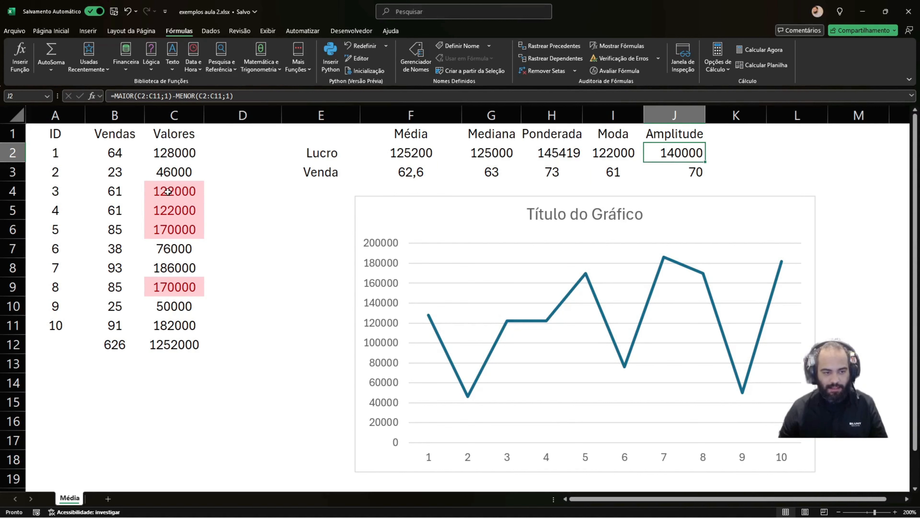
drag(116, 184, 194, 281)
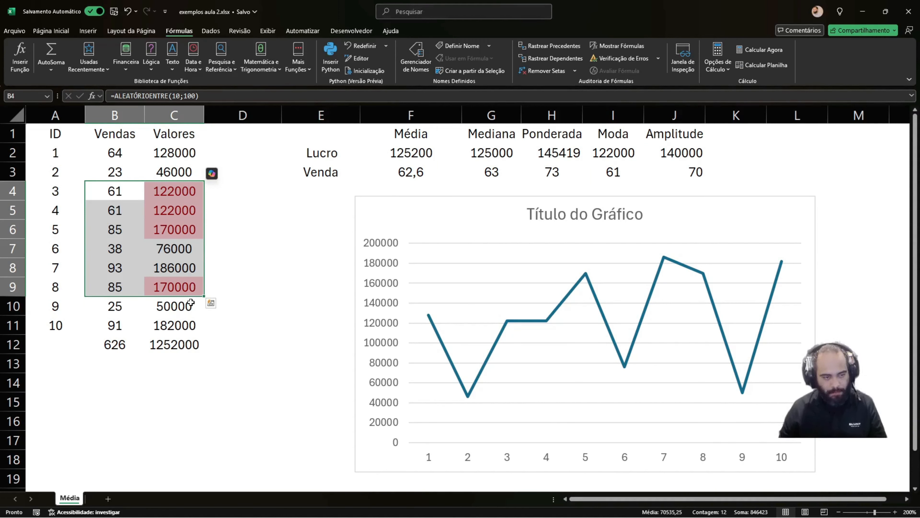
click(287, 278)
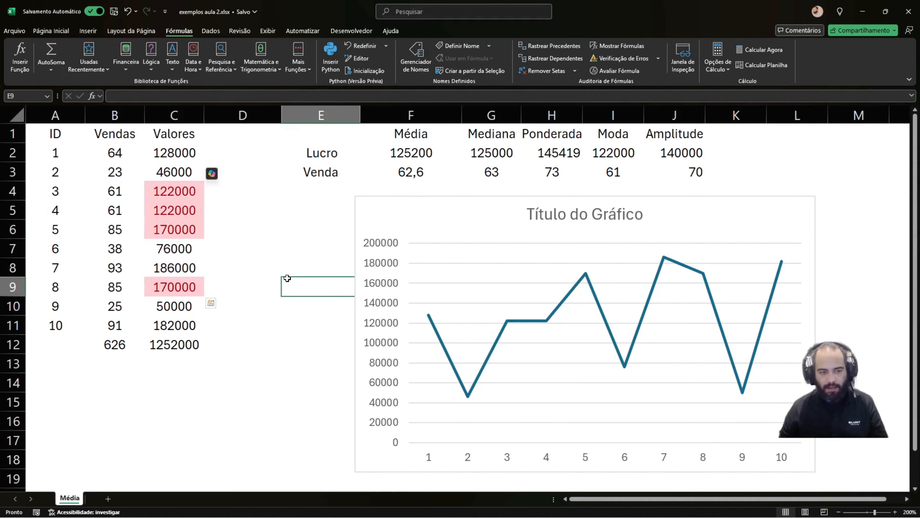
click(289, 222)
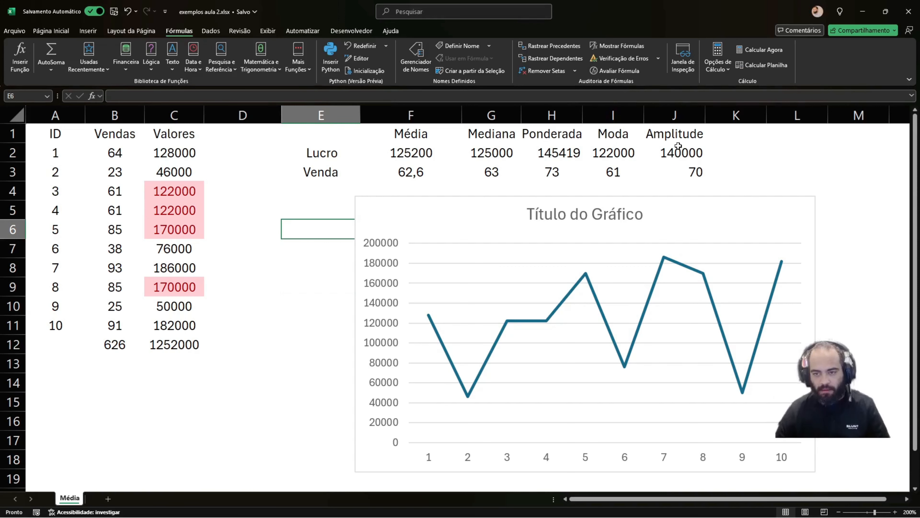
click(702, 153)
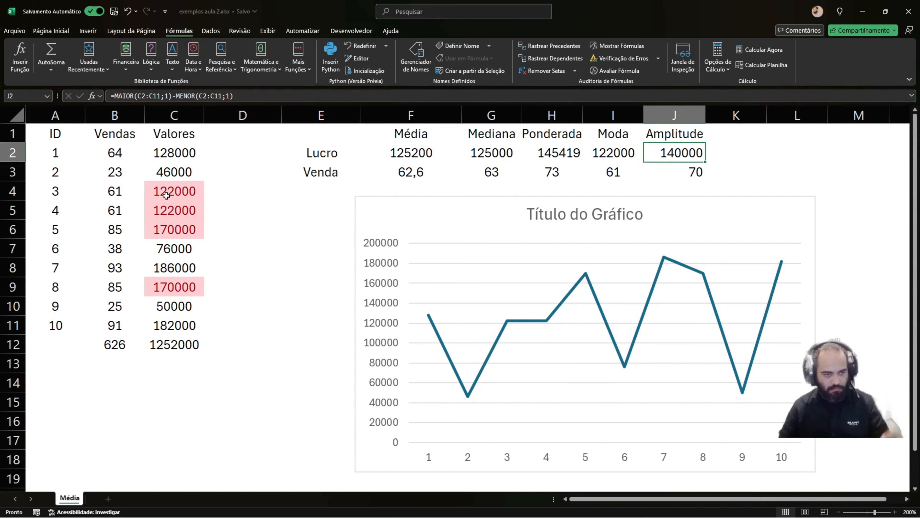
Enter =VAR.A(C2:C11) in cell K2 to calculate the sample variance of Valores
click(735, 148)
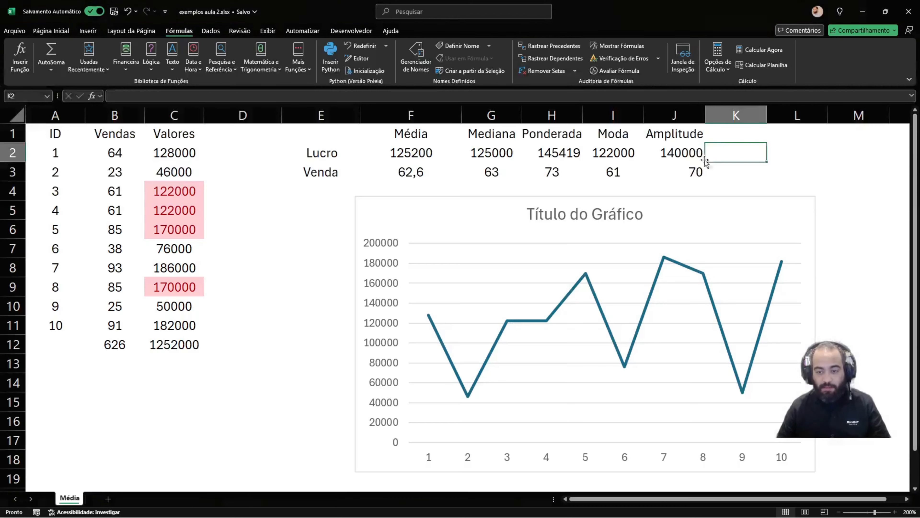
text(=)
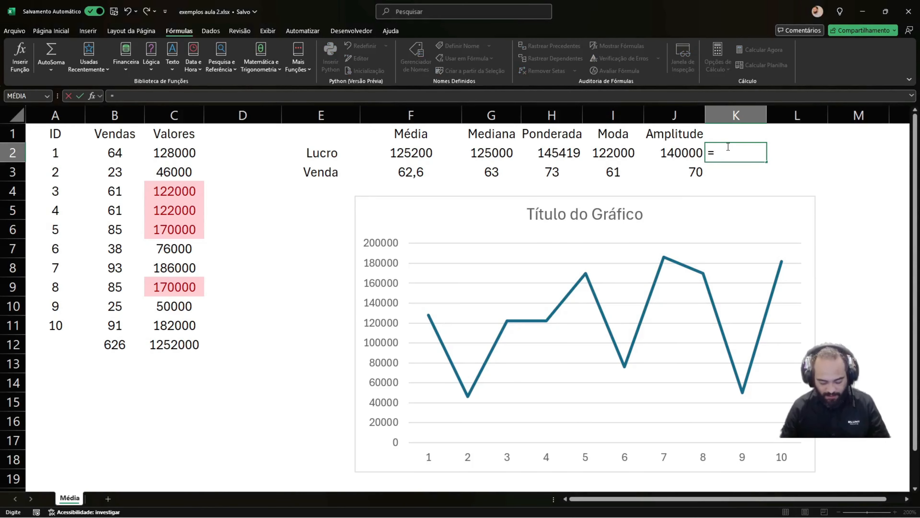
text(varia)
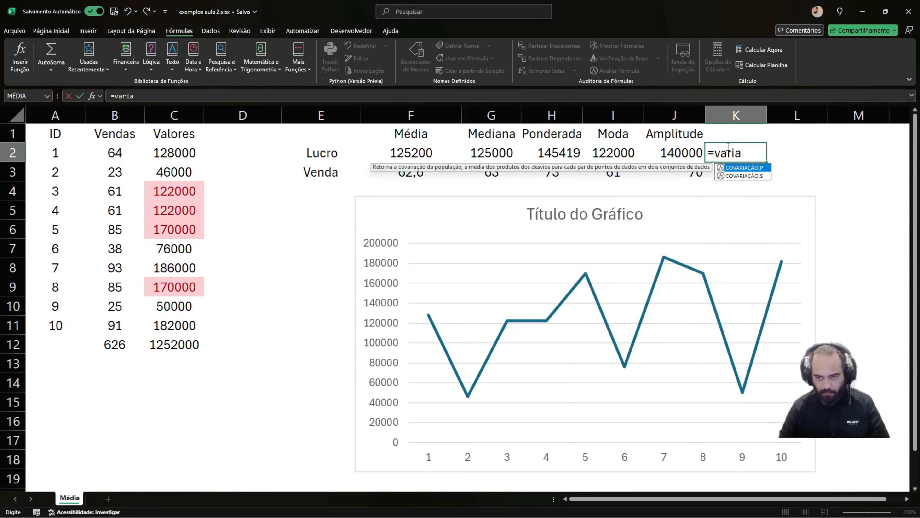
key(BackSpace)
key(BackSpace)
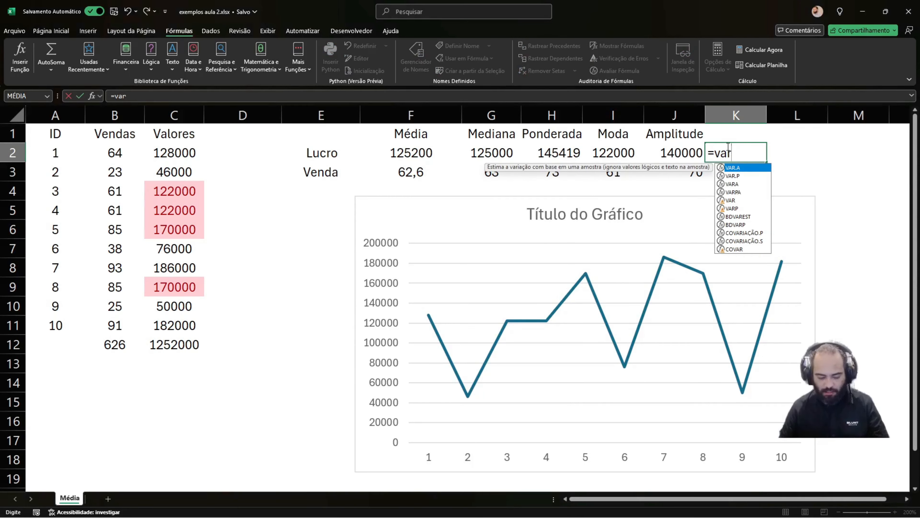
key(Tab)
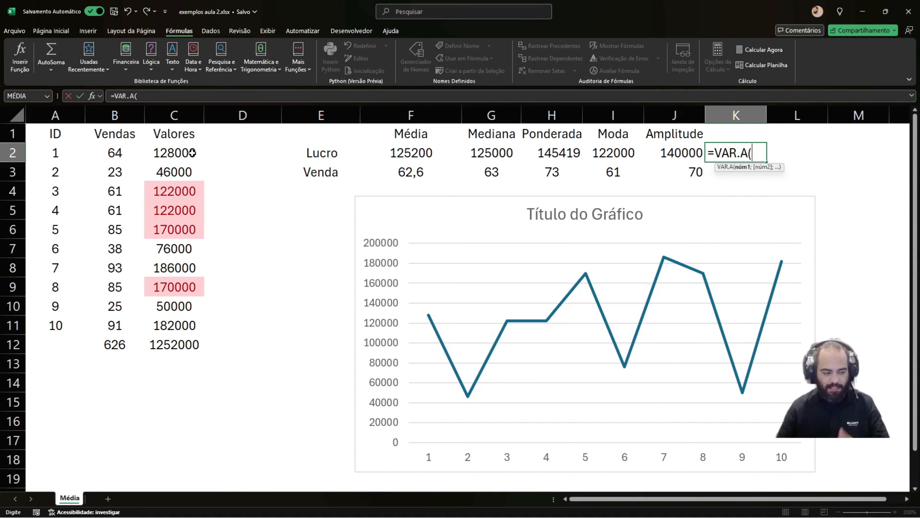
drag(190, 154, 191, 322)
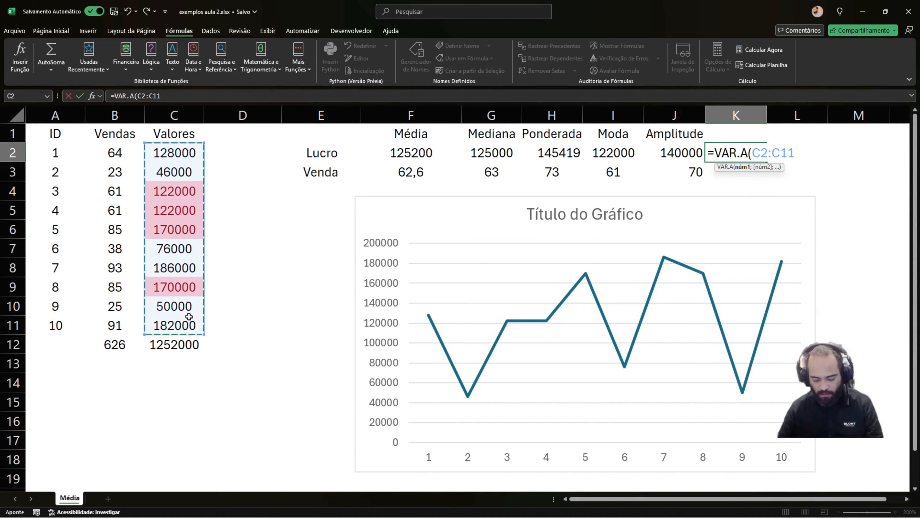
text())
key(Return)
click(742, 153)
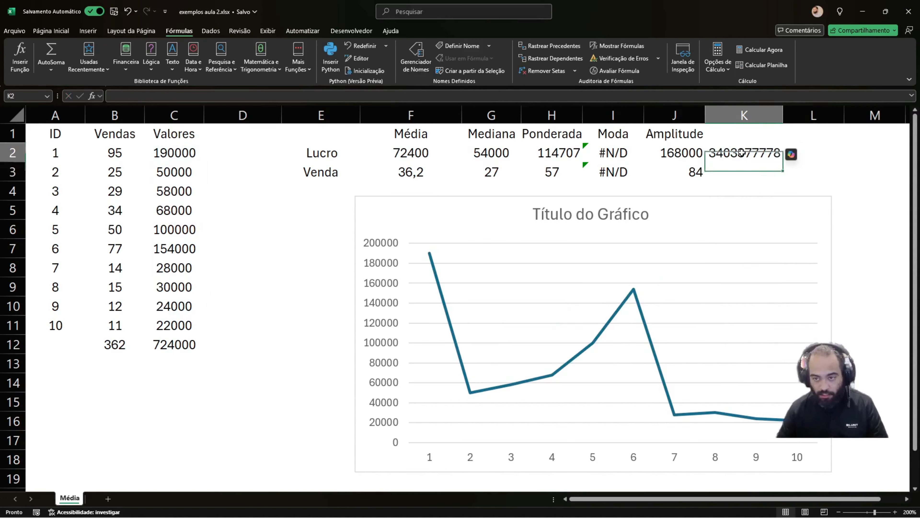
click(141, 95)
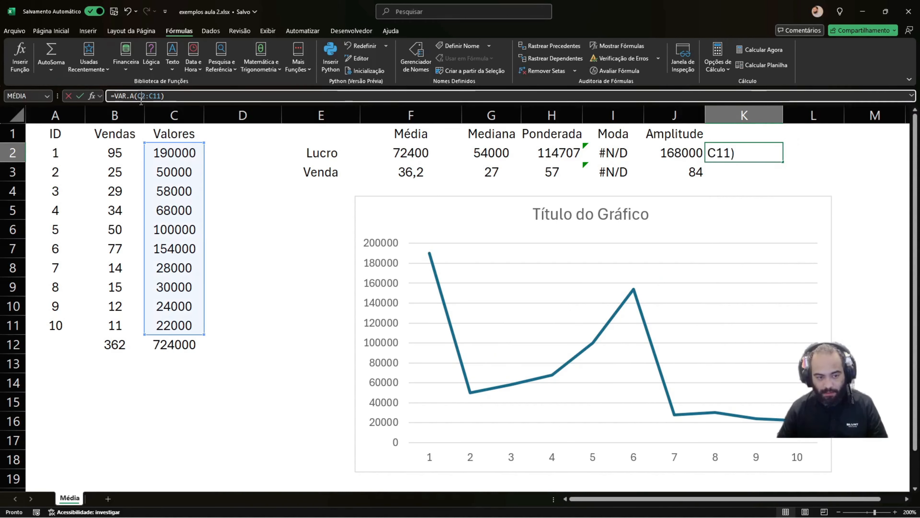
key(Return)
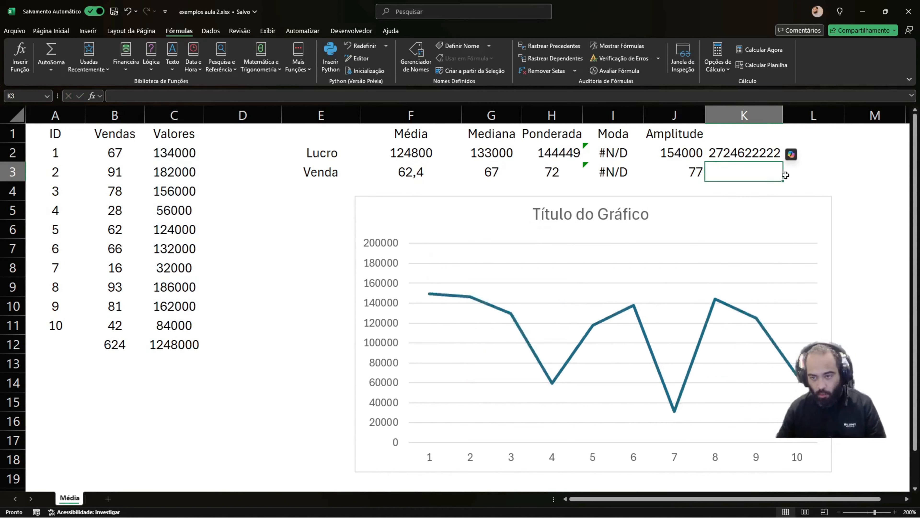
Fill the VAR.A formula from K2 into K3, redirect its range to the Vendas in B2:B11, and check both formulas
click(773, 153)
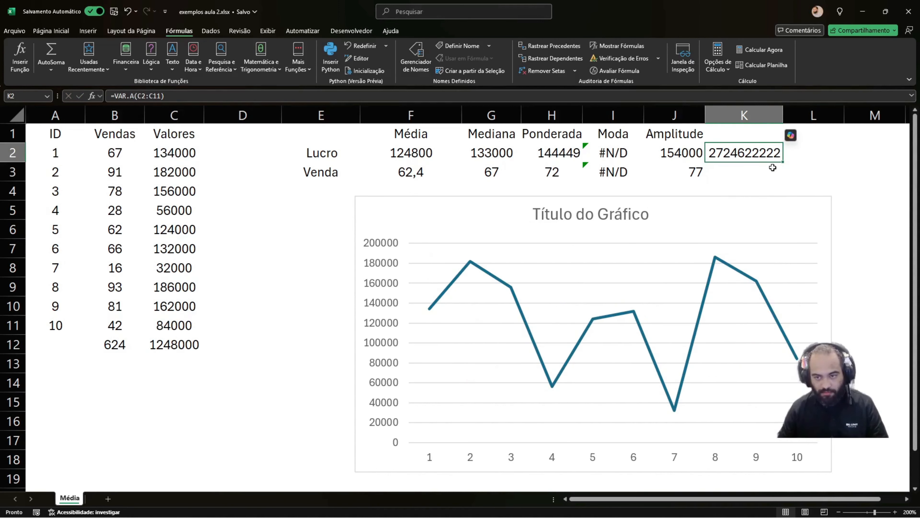
drag(783, 161, 782, 180)
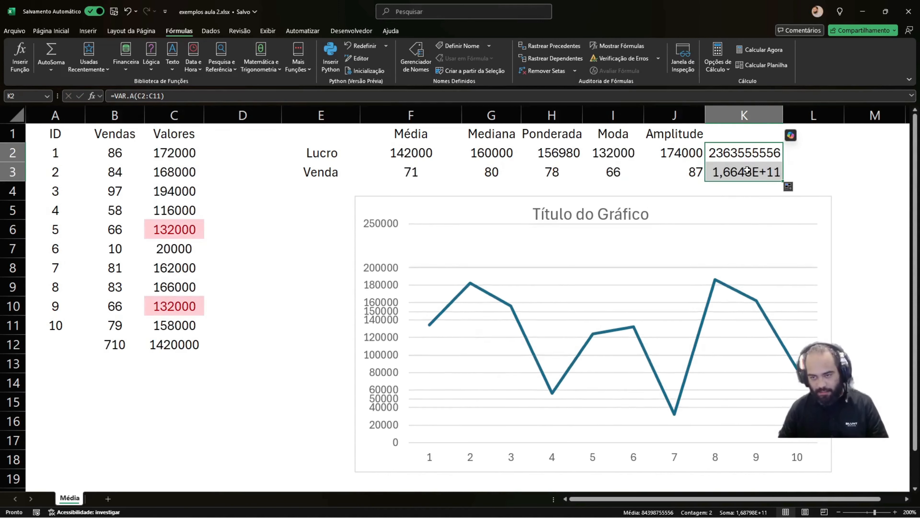
click(132, 96)
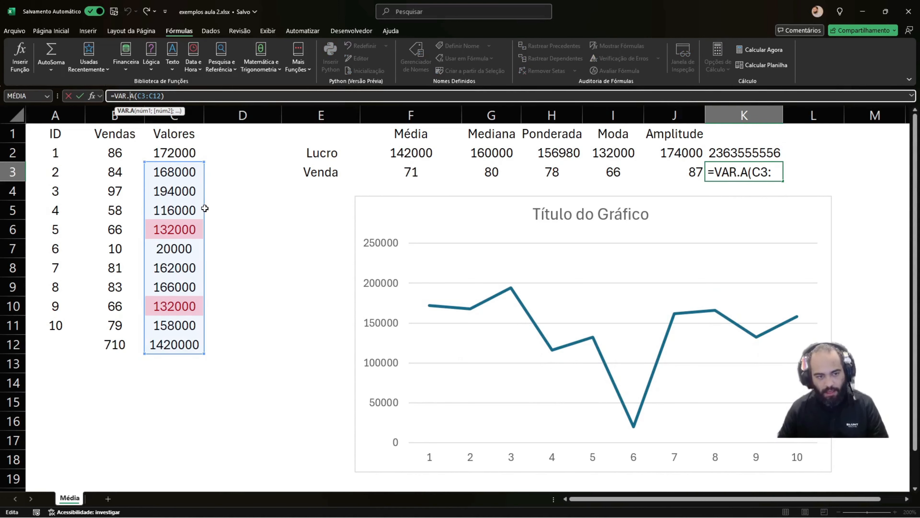
drag(205, 209, 125, 197)
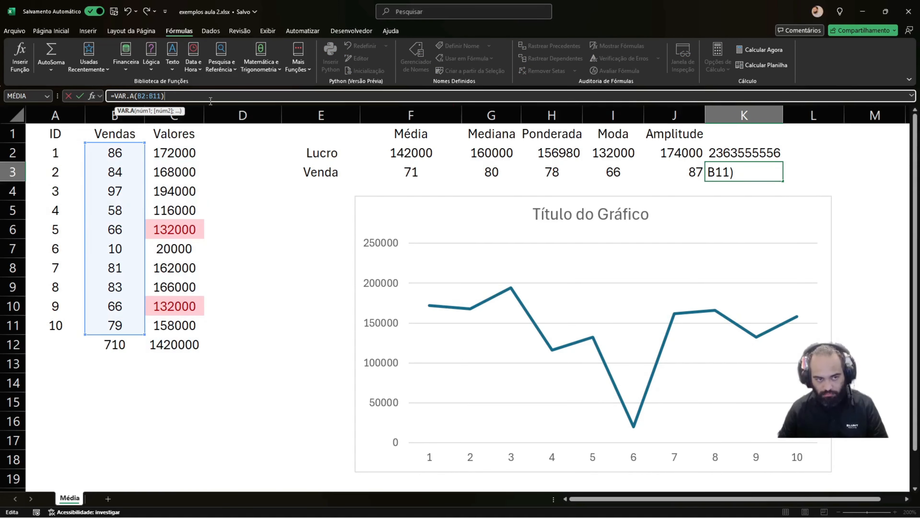
click(819, 169)
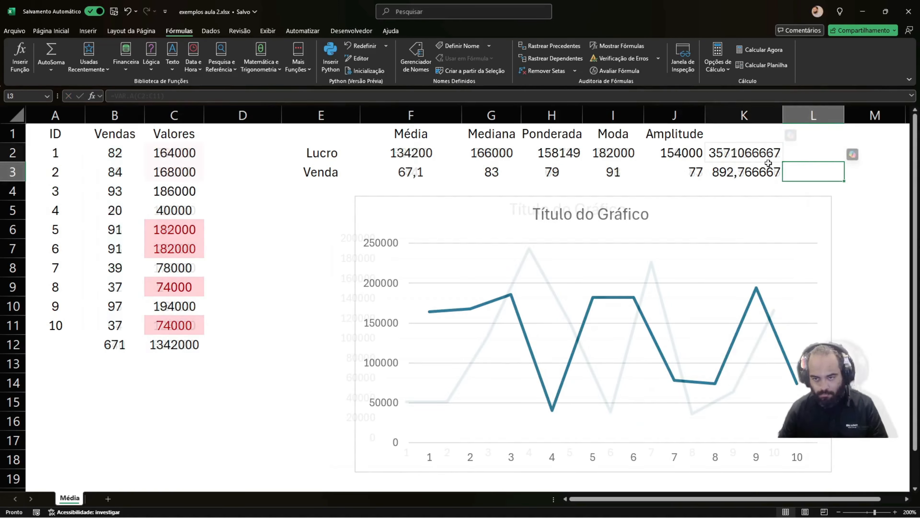
click(744, 153)
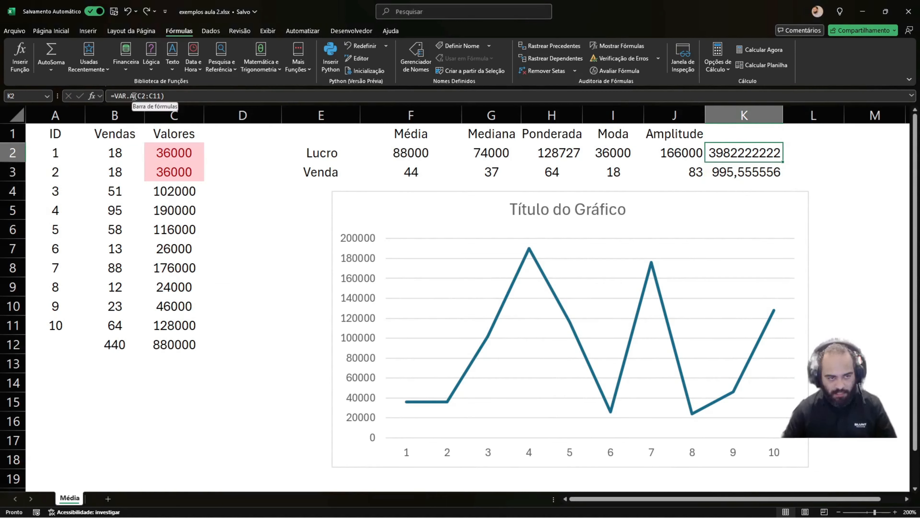
click(725, 172)
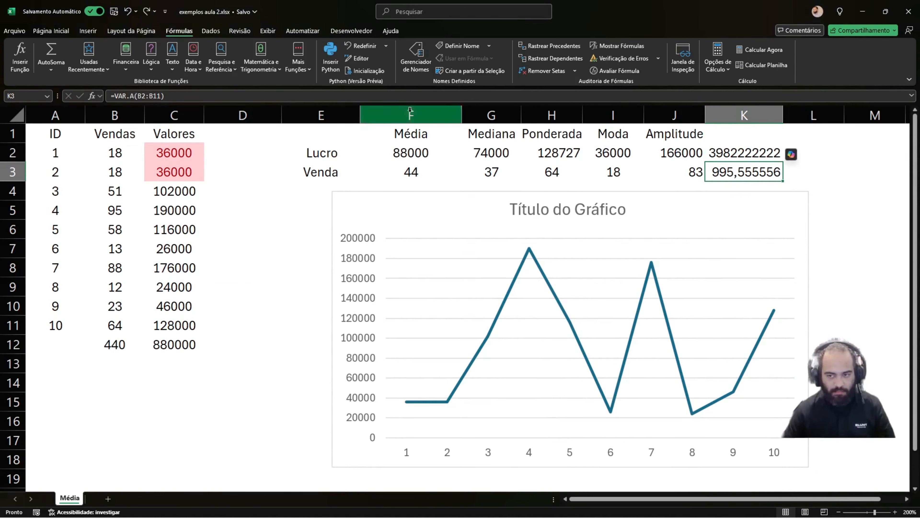
Enter a header for the variance column in cell K1, beginning with "Va"
click(732, 135)
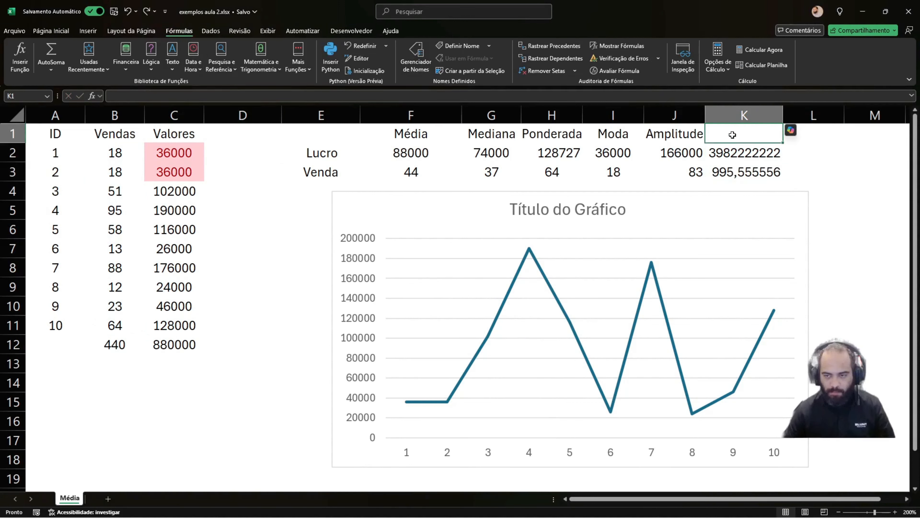
text(Va)
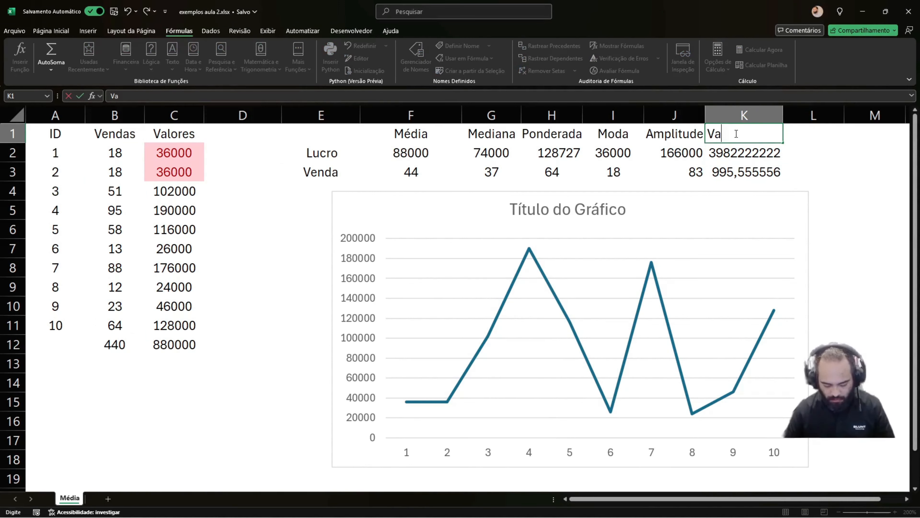
Complete the header in cell K1 as "Variância"
text(rin)
key(BackSpace)
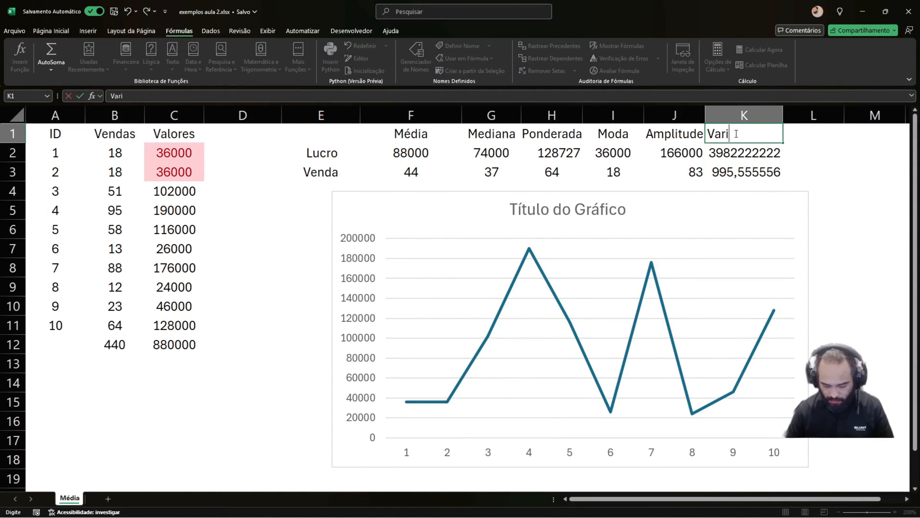
text(ância)
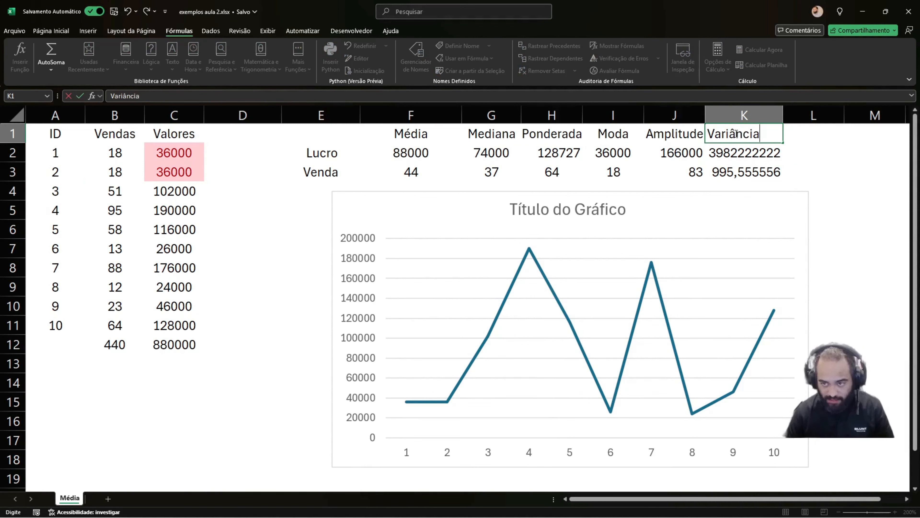
key(Return)
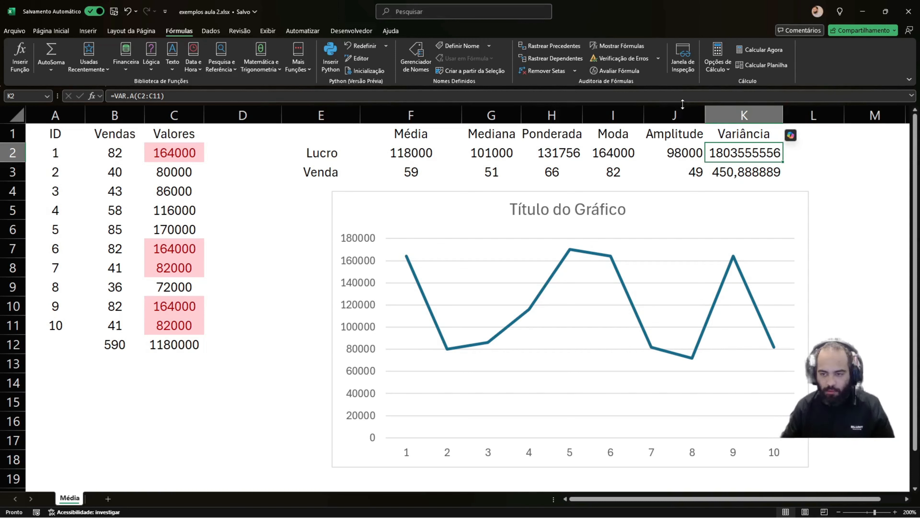
click(751, 170)
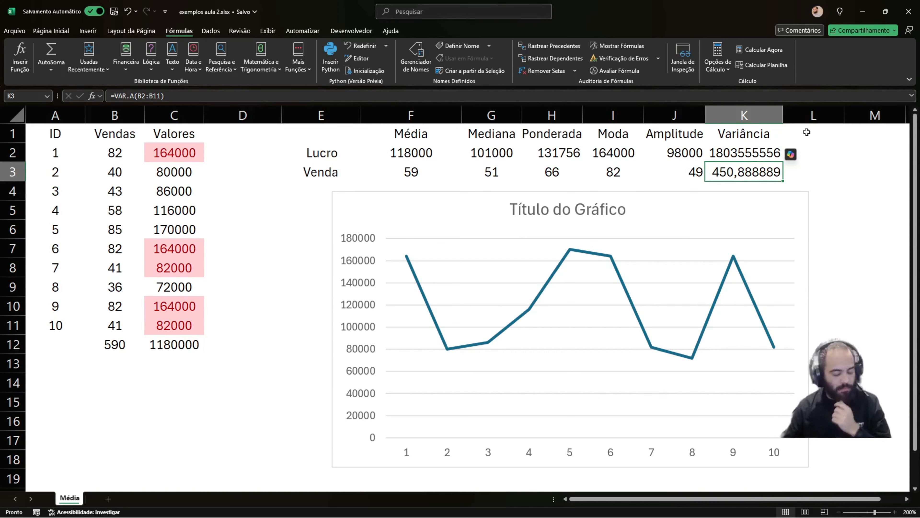
Calculate the square root of the Lucro variance in cell L2 with =RAIZ(K2)
click(814, 151)
text(=raiz)
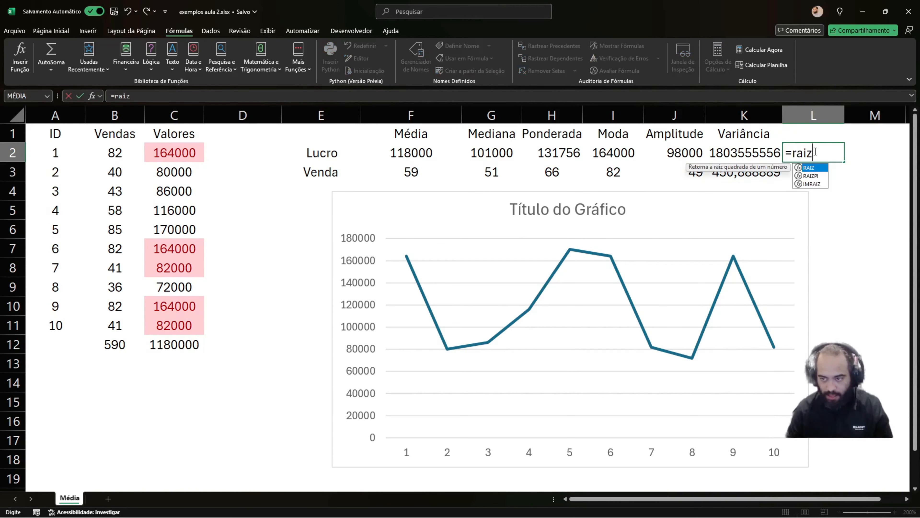
key(Tab)
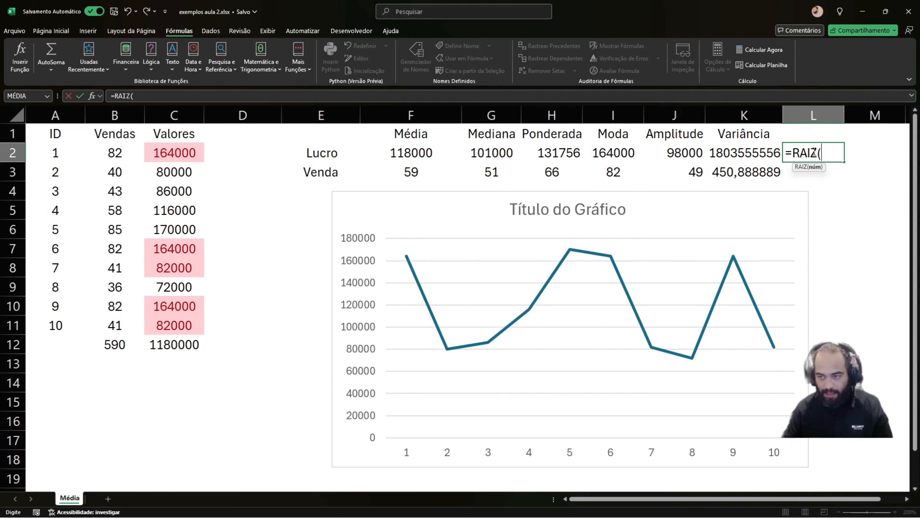
click(751, 152)
key(Return)
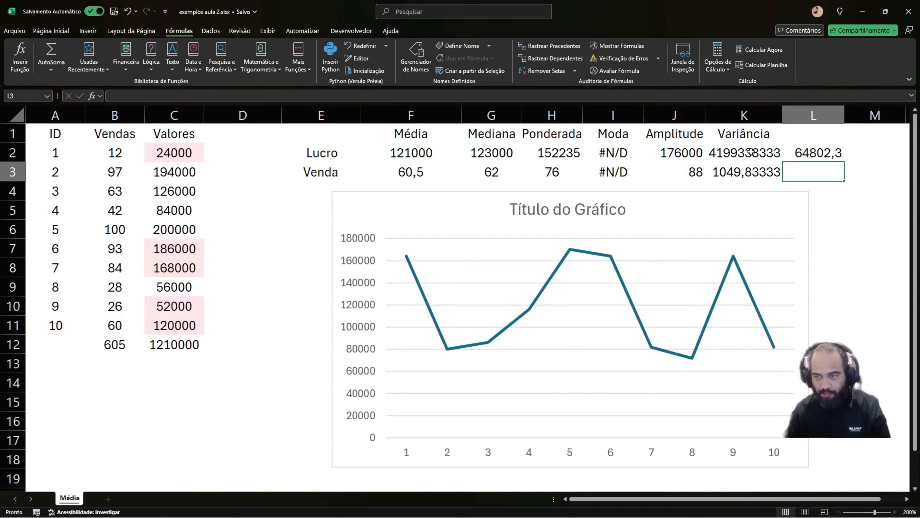
Copy the square root formula from L2 down to L3 for the Venda row and check its reference
click(840, 162)
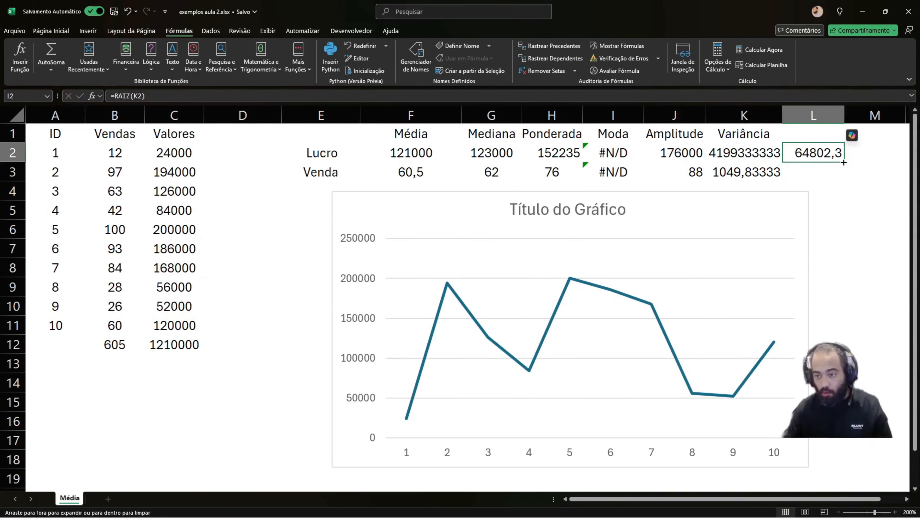
drag(839, 164, 840, 181)
click(348, 99)
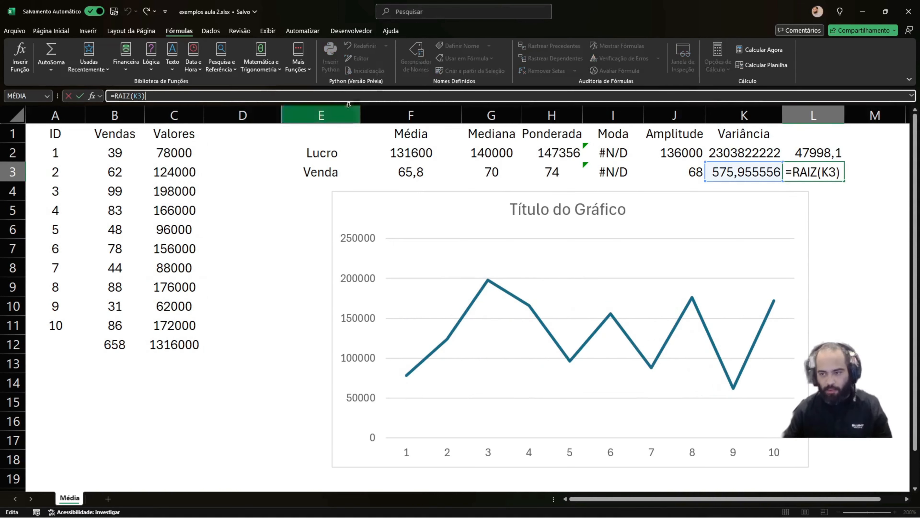
key(Escape)
Enter the header "Desvio Padrão" in cell M1 and slightly widen column M
drag(722, 499, 744, 500)
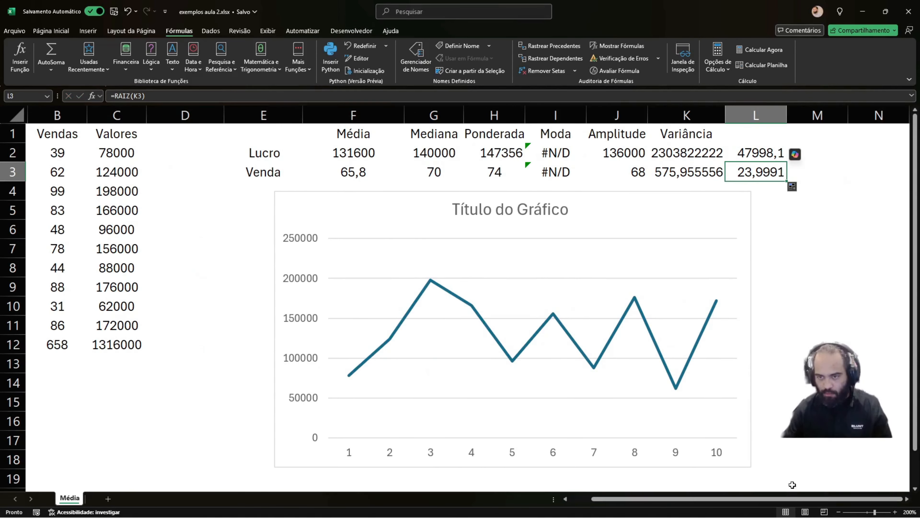
click(815, 129)
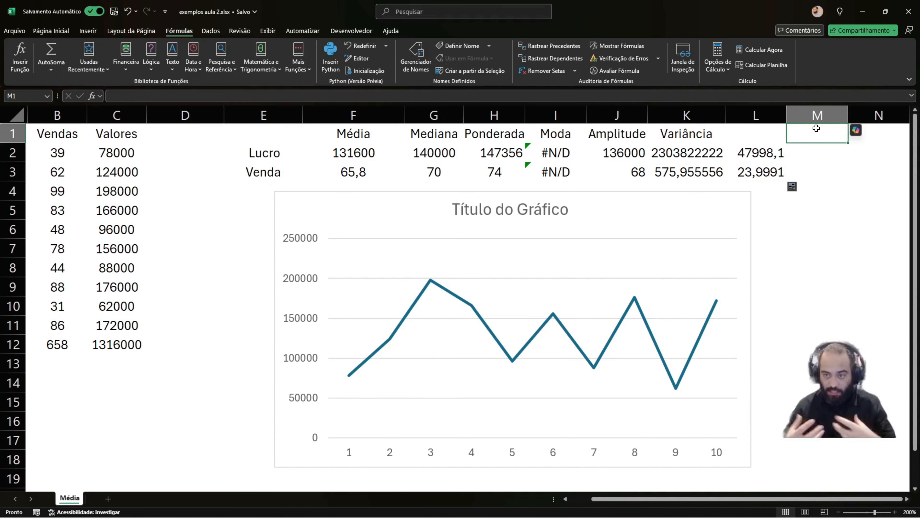
text(dE)
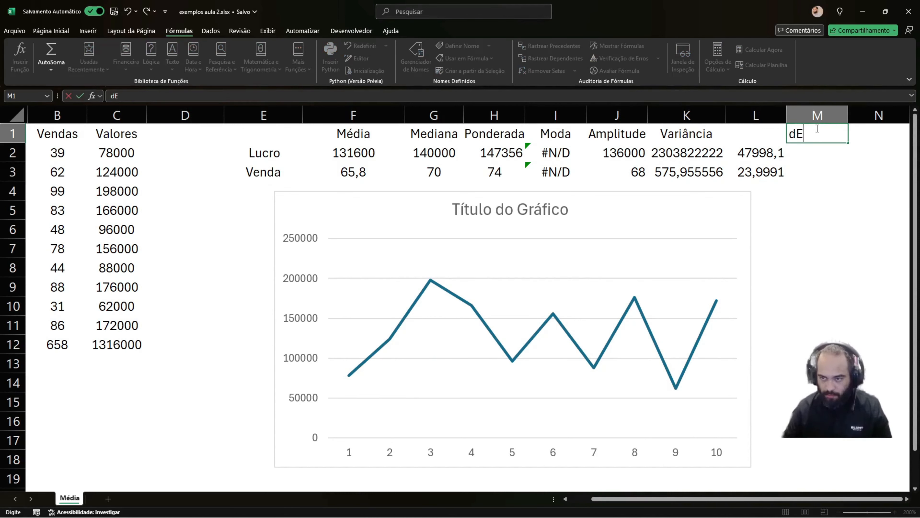
key(BackSpace)
key(BackSpace)
text(Des)
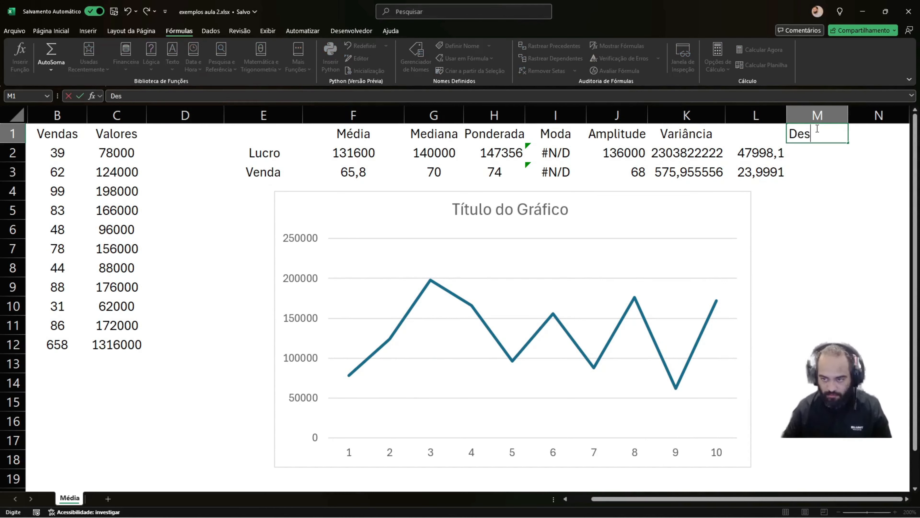
text(vio)
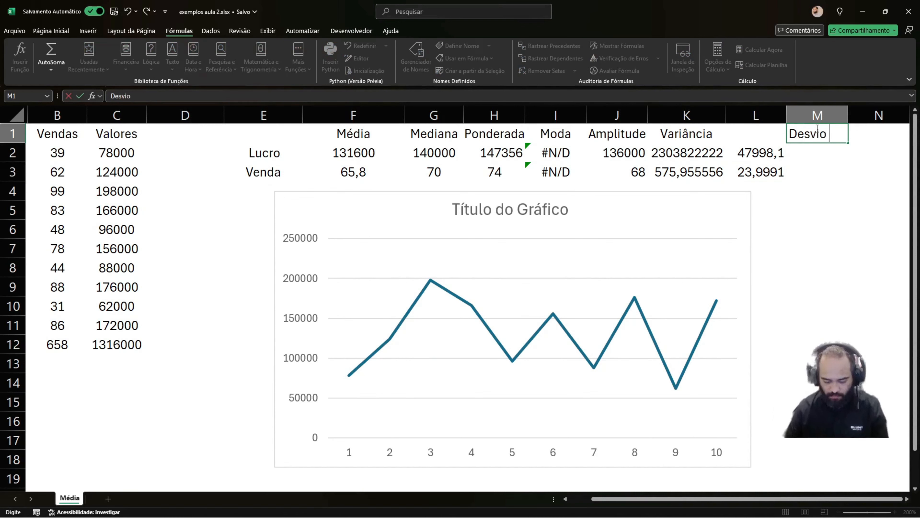
text( Padrão)
key(Return)
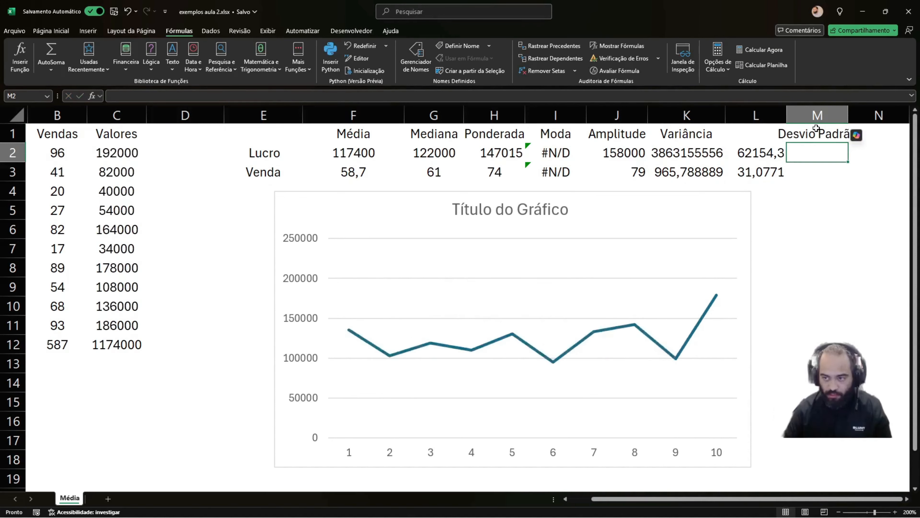
click(848, 114)
drag(848, 114, 849, 114)
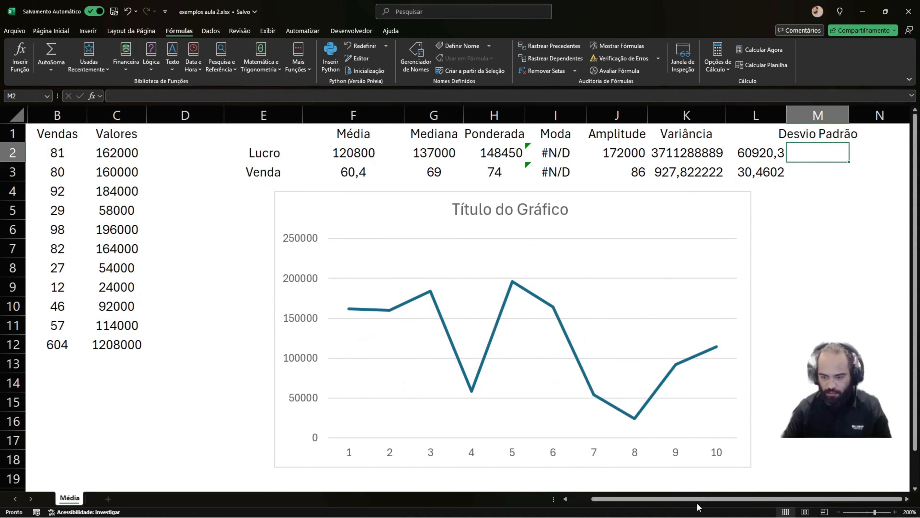
Calculate the Lucro standard deviation in M2 with =DESVPAD.A(C2:C11) and copy the formula down to M3
drag(701, 502, 724, 497)
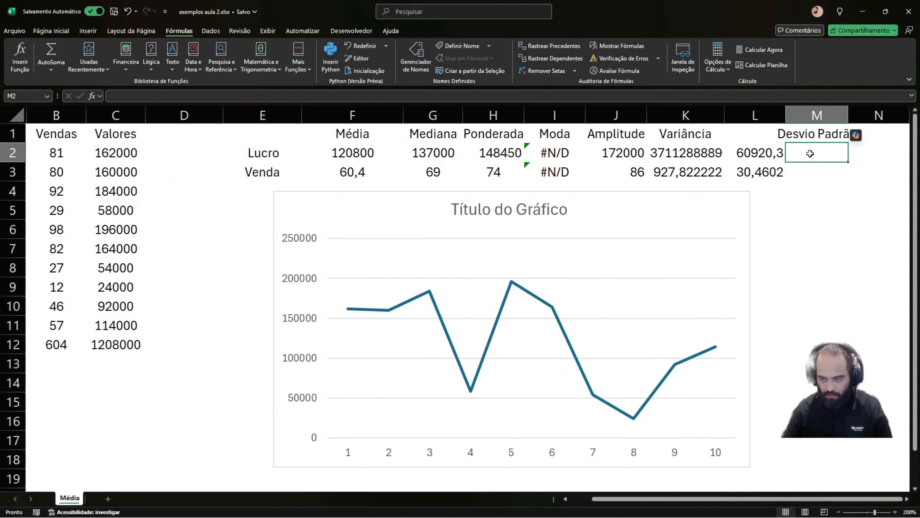
text(=des)
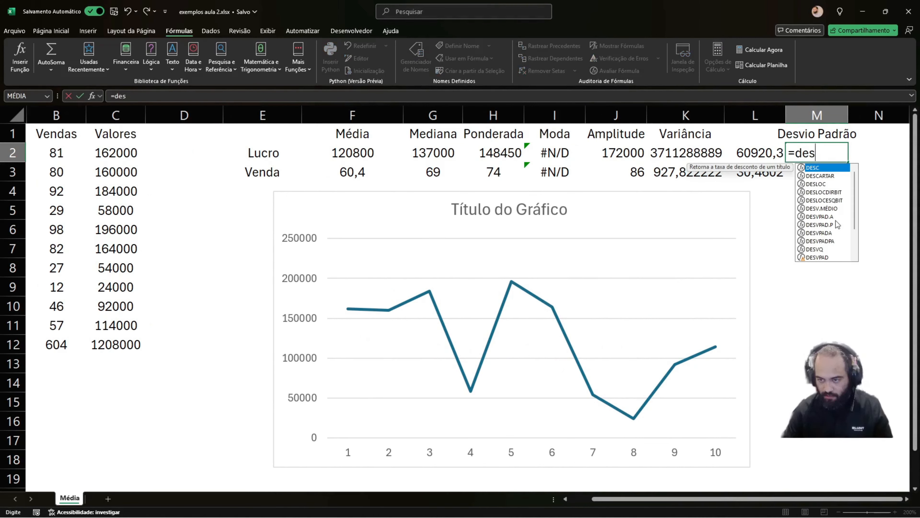
double_click(820, 217)
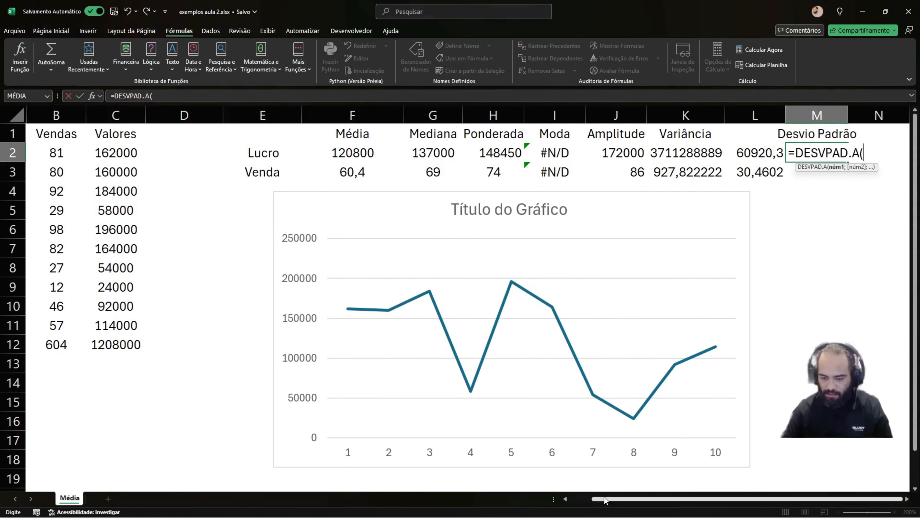
scroll(308, 411, left, 1)
drag(168, 152, 184, 325)
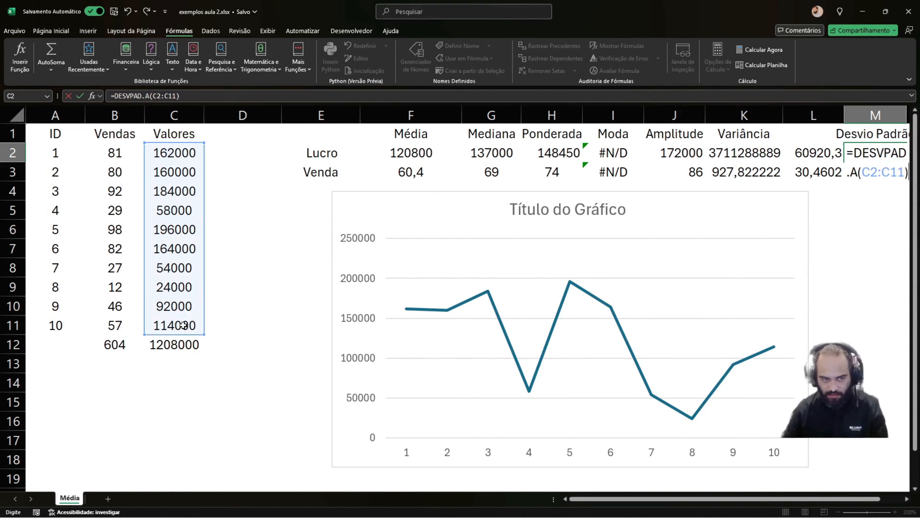
key(Return)
click(876, 154)
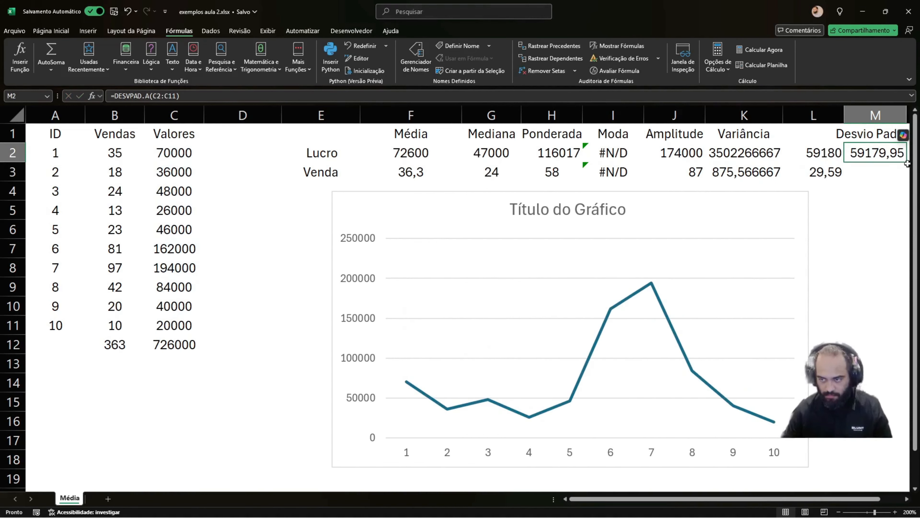
drag(905, 161, 904, 181)
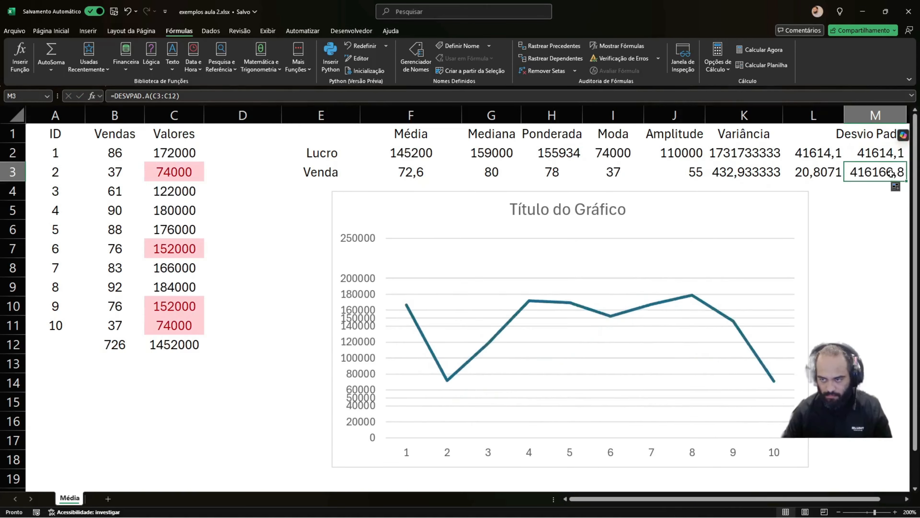
click(167, 96)
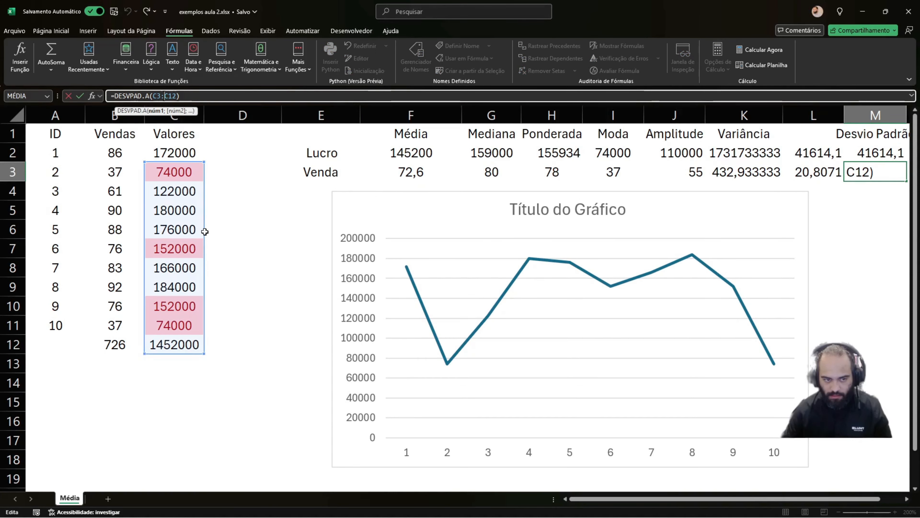
click(213, 229)
key(Escape)
click(162, 96)
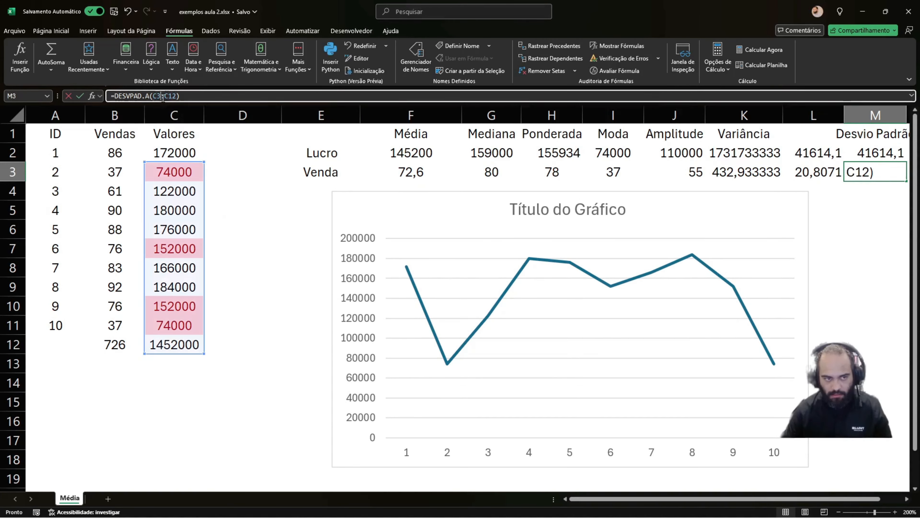
drag(206, 194, 201, 193)
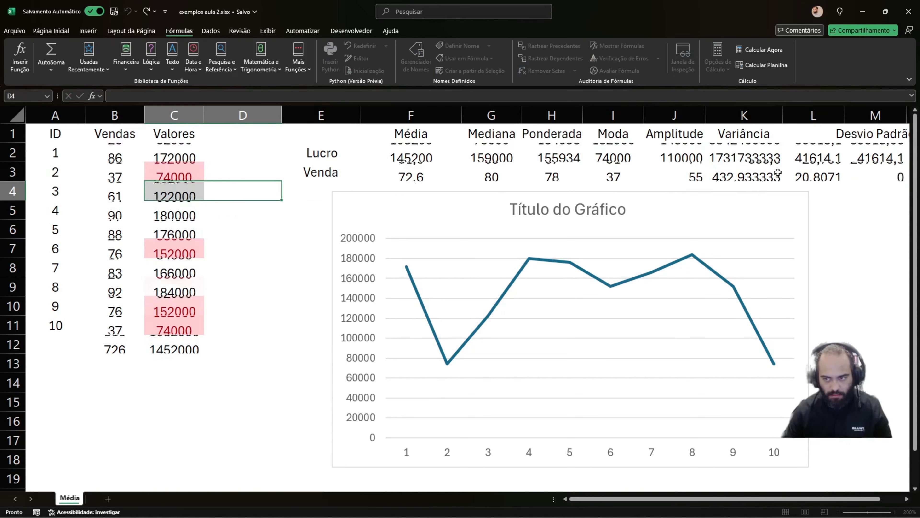
Change the range of the Venda standard deviation formula in M3 to B2:B11
click(879, 173)
click(163, 95)
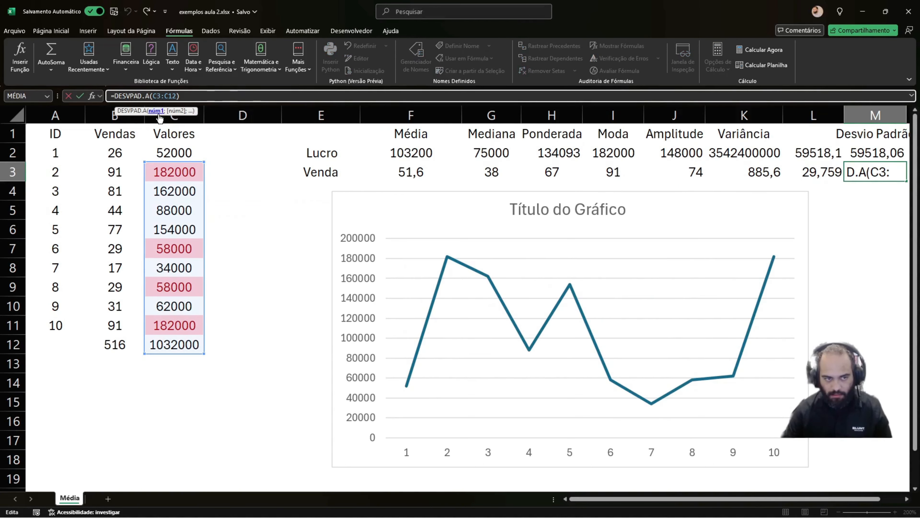
drag(153, 96, 177, 95)
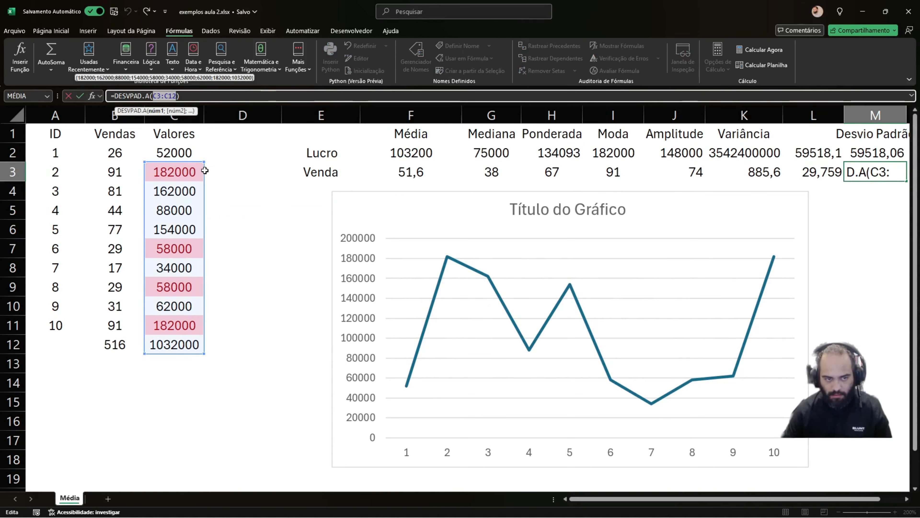
drag(205, 170, 139, 158)
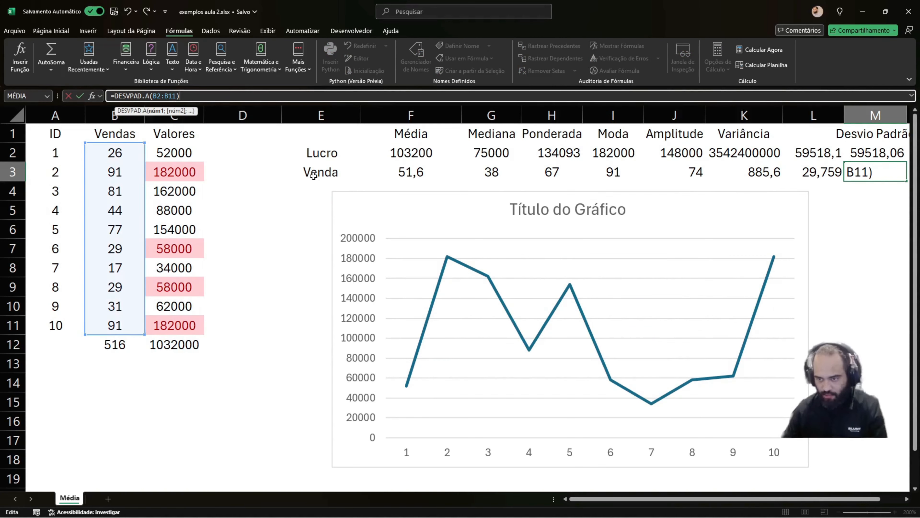
key(Return)
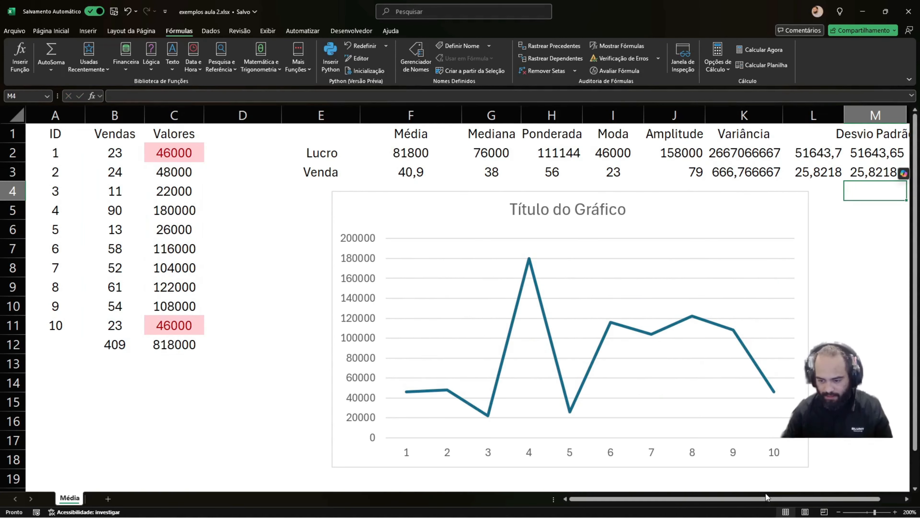
Compare the variance values in column K, their square roots in column L and the standard deviations in column M for both rows
scroll(765, 496, right, 2)
click(691, 155)
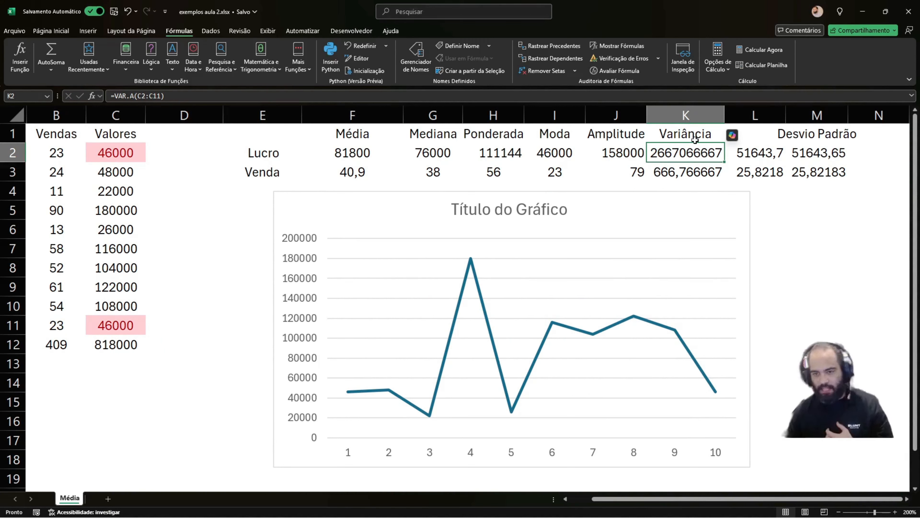
drag(819, 153, 819, 169)
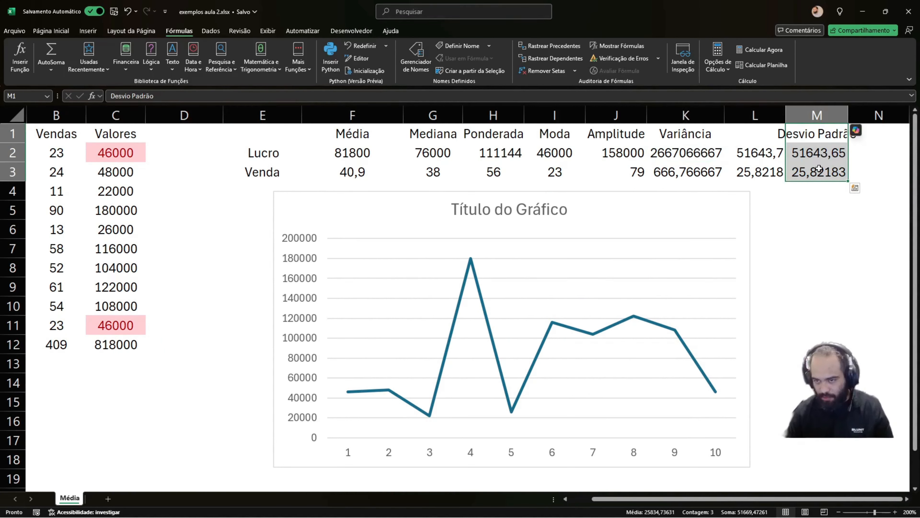
click(760, 152)
click(797, 150)
click(764, 156)
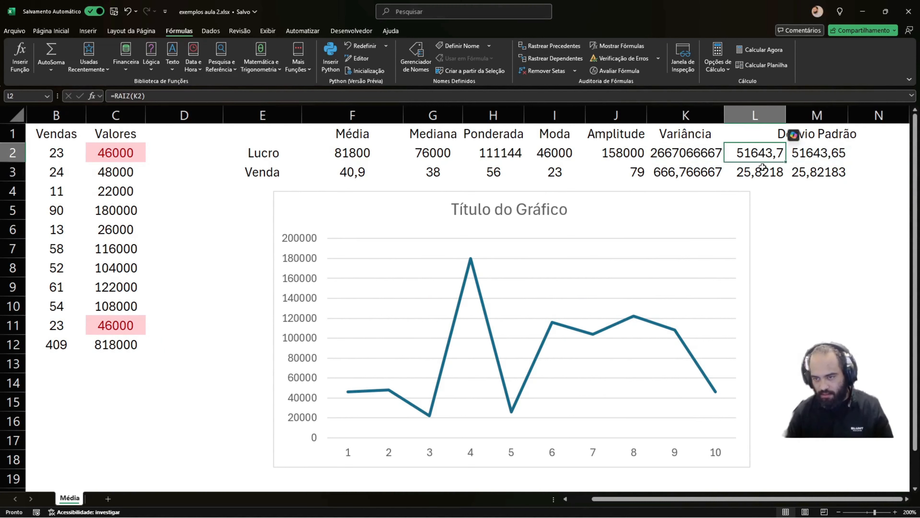
click(764, 169)
click(808, 171)
click(761, 151)
click(811, 172)
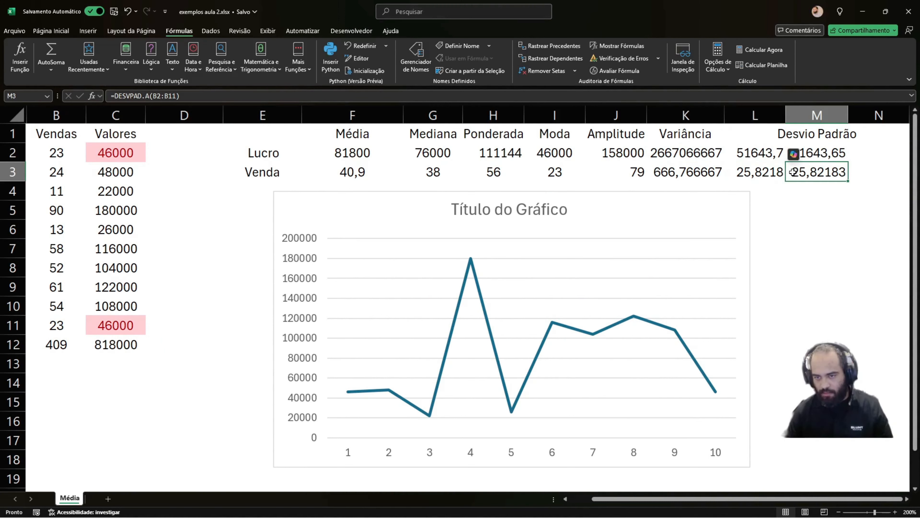
drag(697, 157, 690, 174)
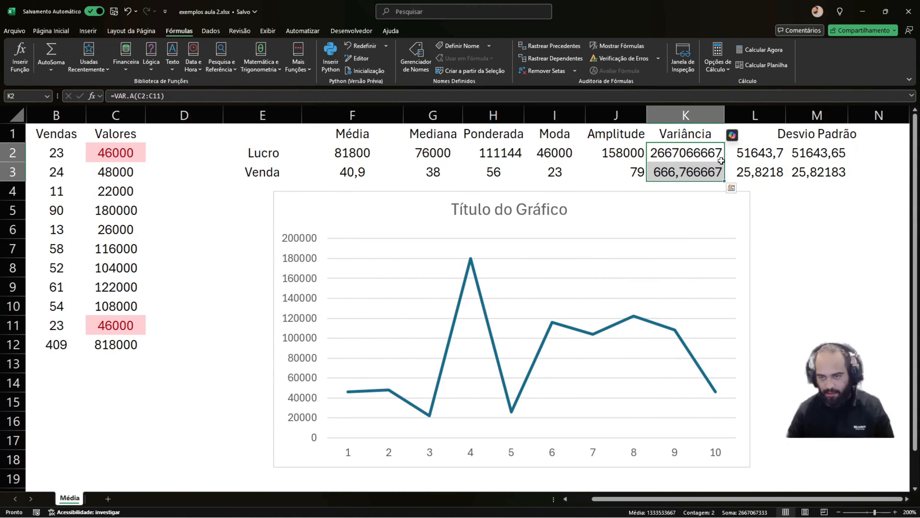
click(717, 155)
drag(826, 152, 824, 173)
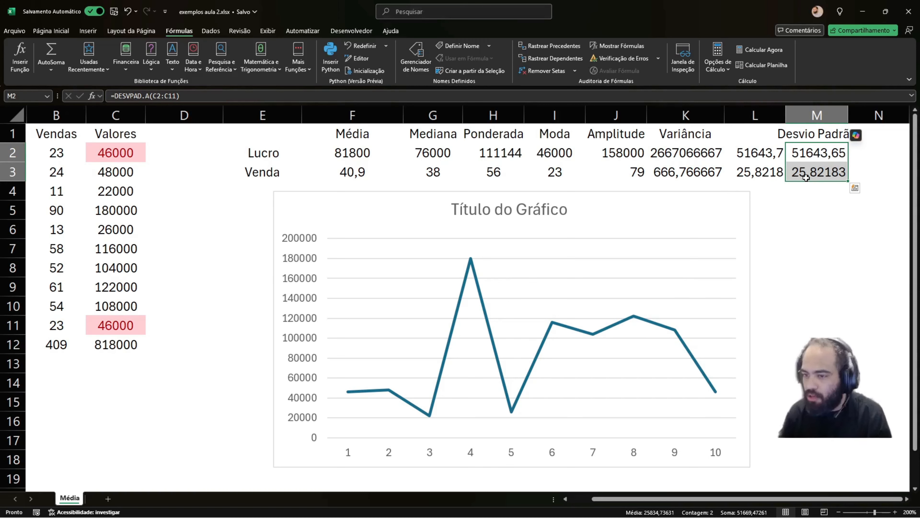
Move the statistics table two columns over so it spans G1:O3, and shift the line chart to sit beneath it
click(797, 173)
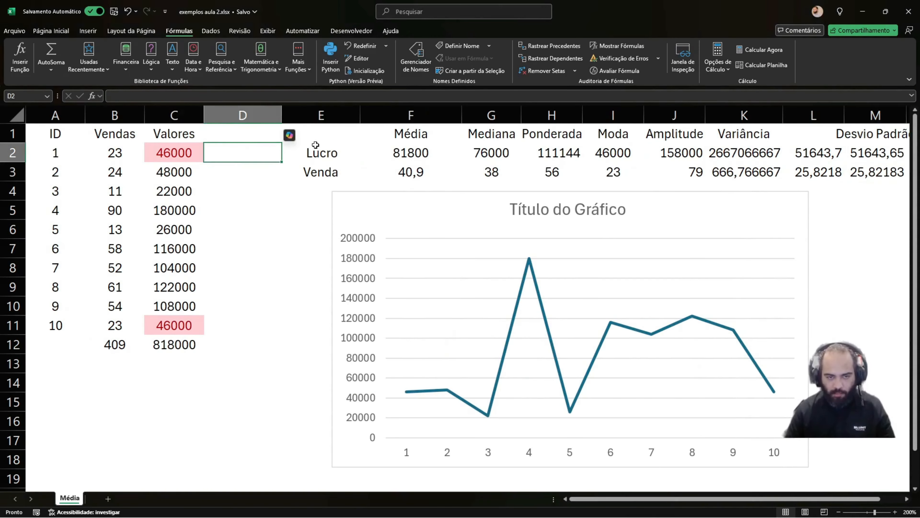
drag(319, 137, 764, 160)
drag(683, 499, 524, 480)
scroll(275, 210, down, 2)
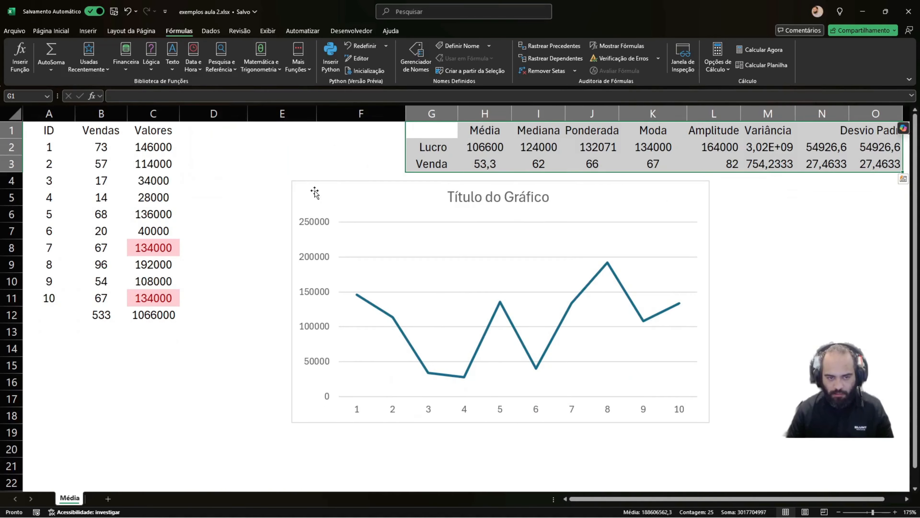
drag(315, 193, 420, 220)
Enter the header "Média" in cell D1, next to the Valores column
click(178, 147)
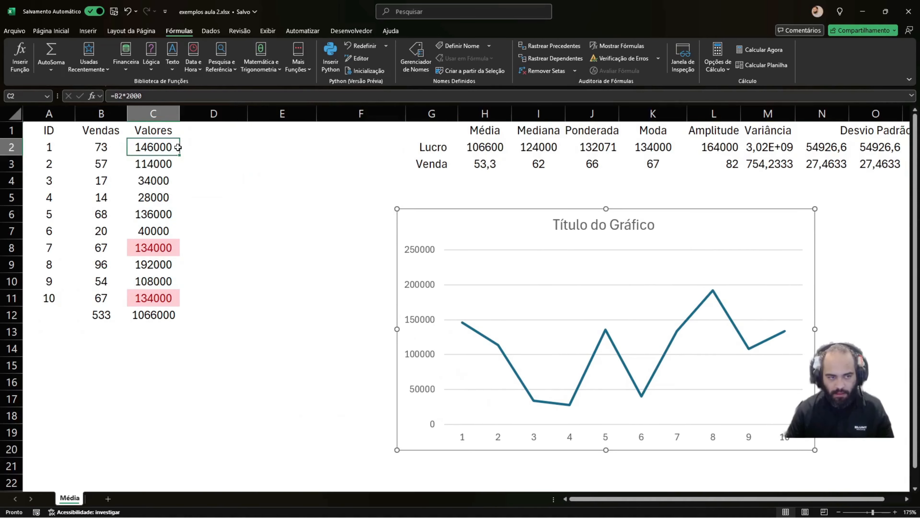
click(208, 151)
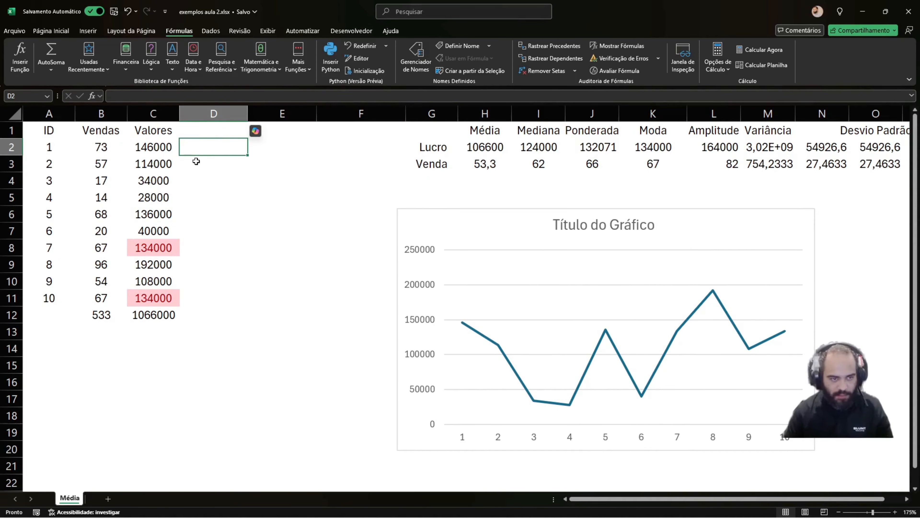
click(218, 131)
text(Mé)
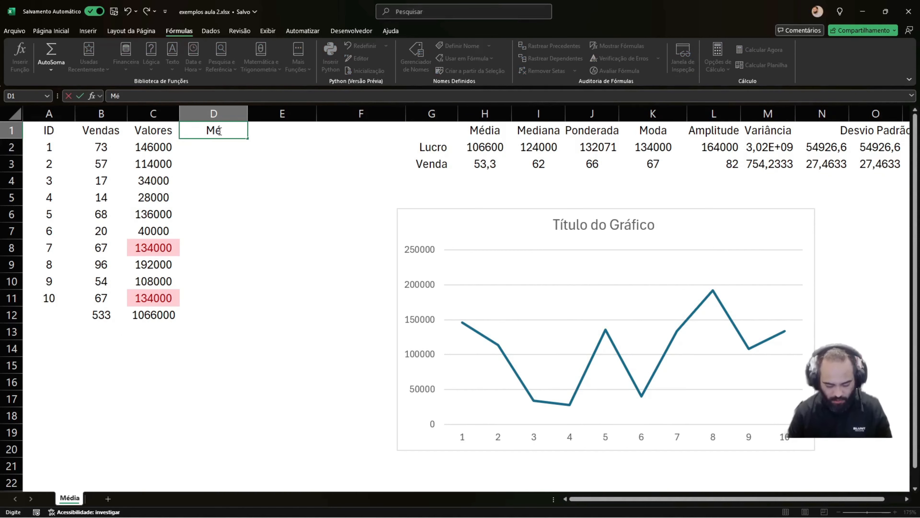
text(doa)
key(Return)
key(Up)
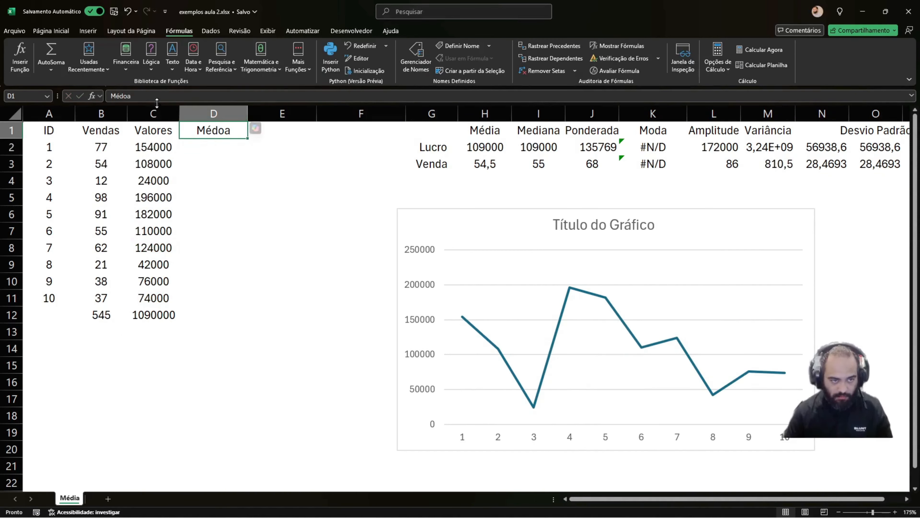
drag(122, 95, 127, 95)
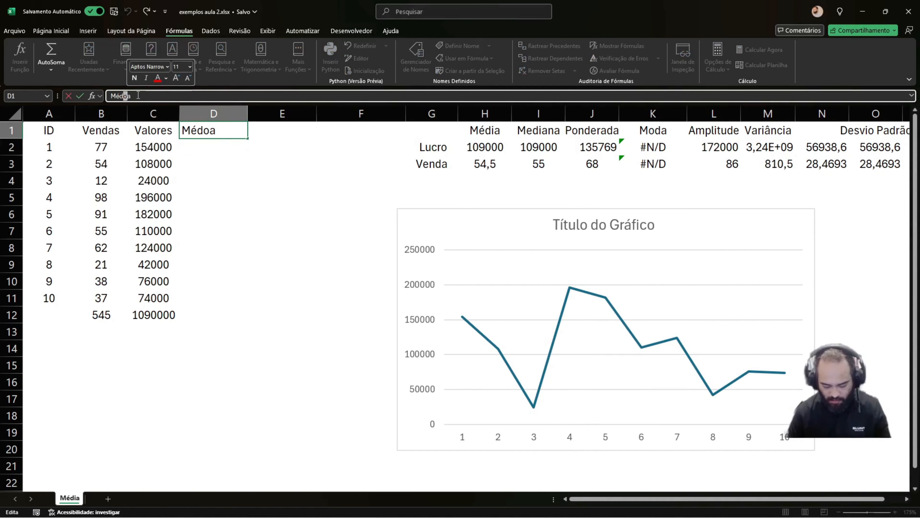
key(BackSpace)
text(i)
key(Return)
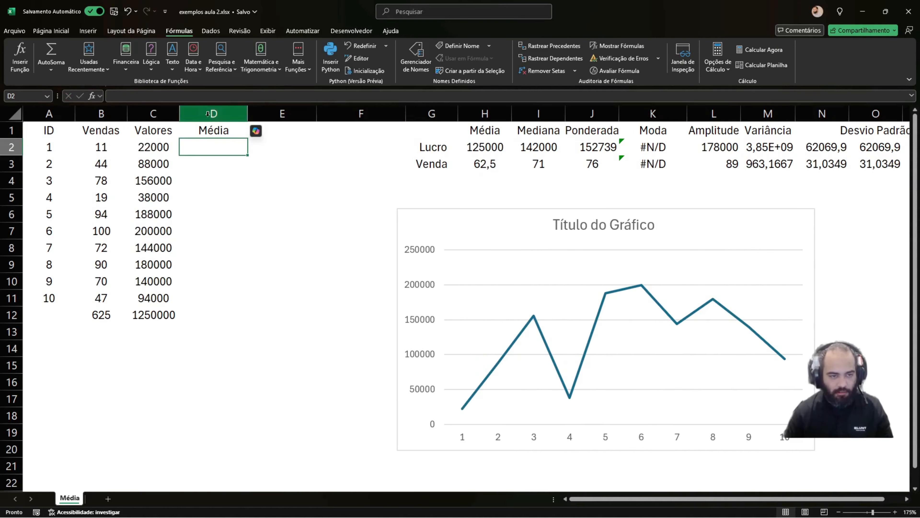
key(Up)
Enter the headers "LI" in cell E1 and "LS" in cell F1
click(287, 127)
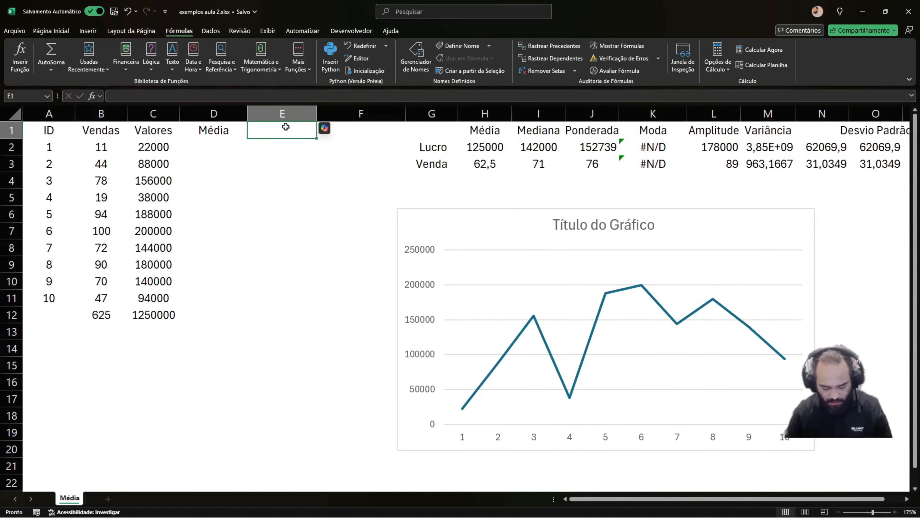
text(LI)
key(Return)
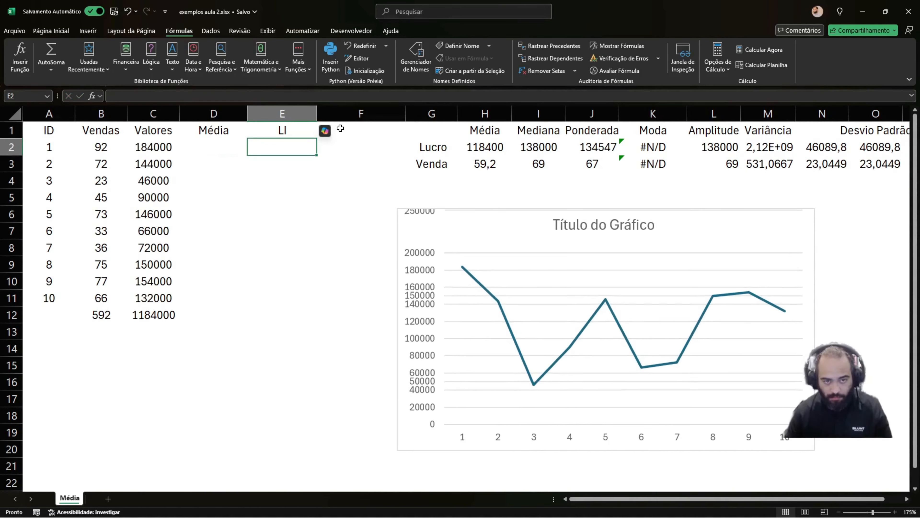
click(341, 126)
text(LS)
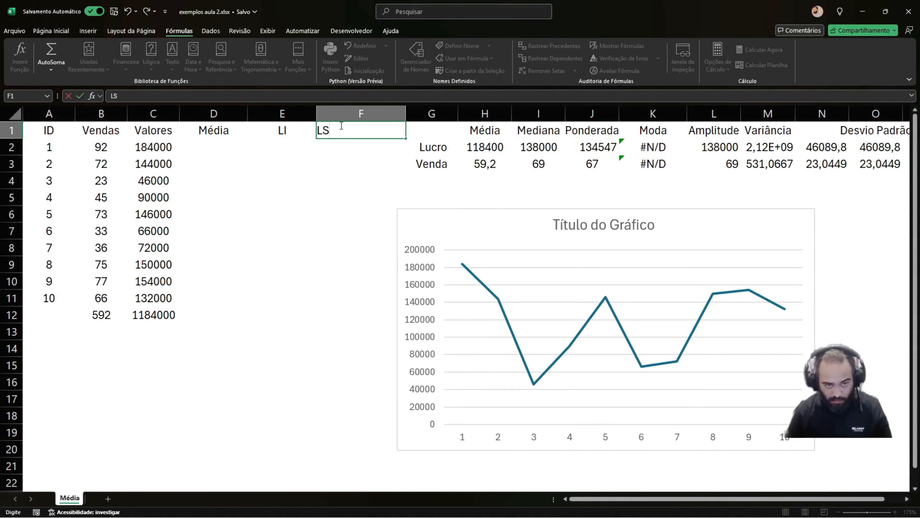
key(Return)
Calculate the mean of Valores in D2 with =MÉDIA($C$2:$C$11) and copy the formula down to D11
click(212, 146)
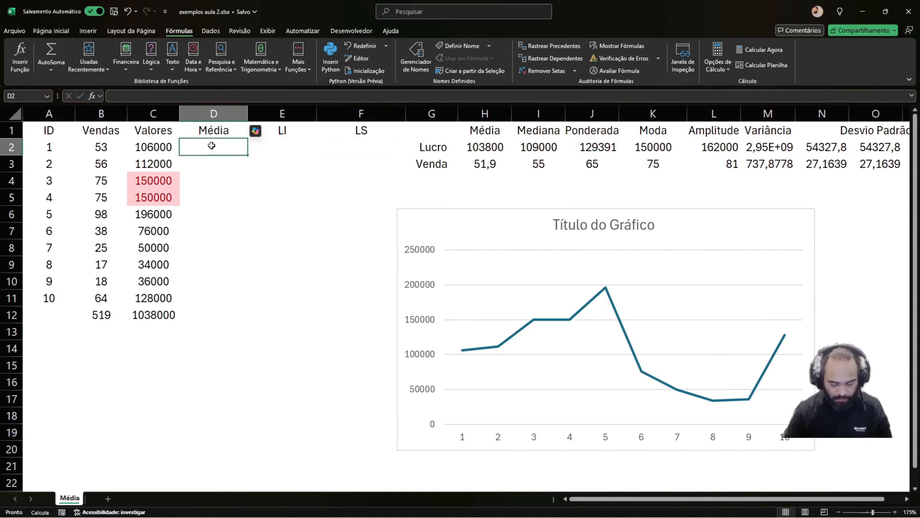
text(=me´)
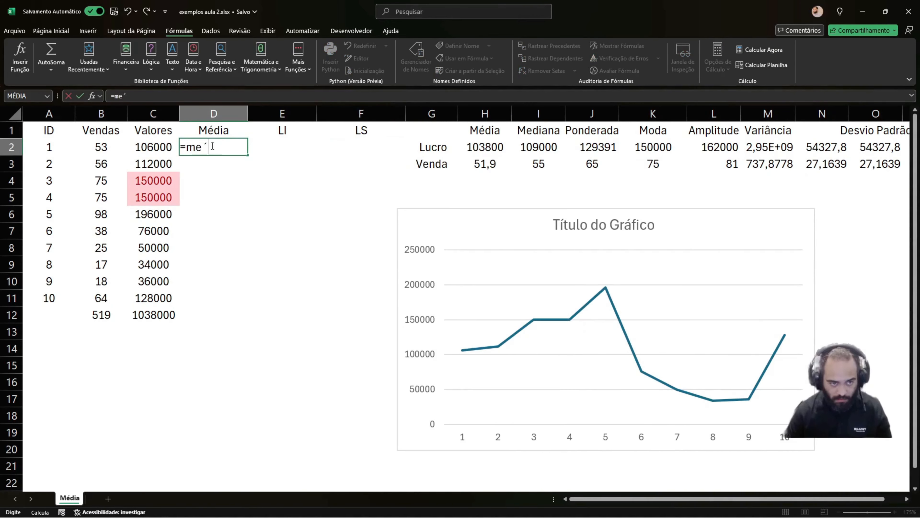
key(BackSpace)
key(BackSpace)
text(éd)
double_click(215, 160)
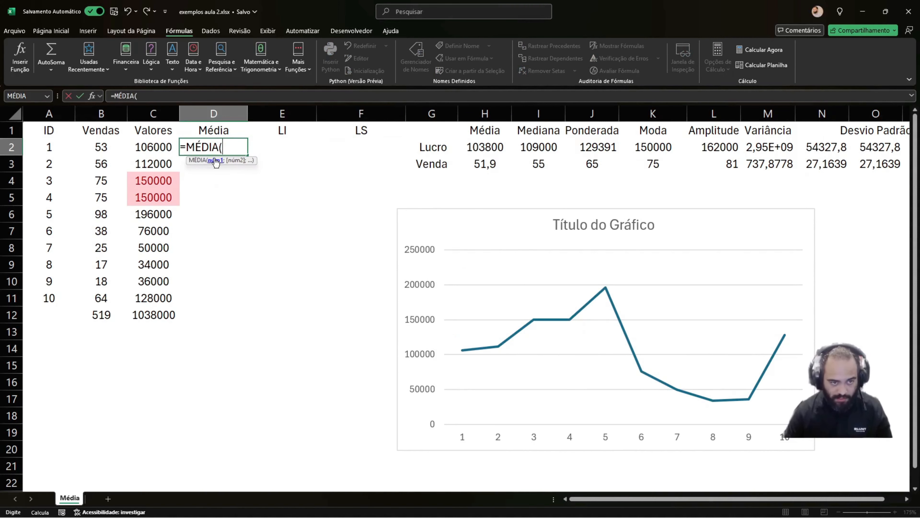
drag(156, 146, 162, 297)
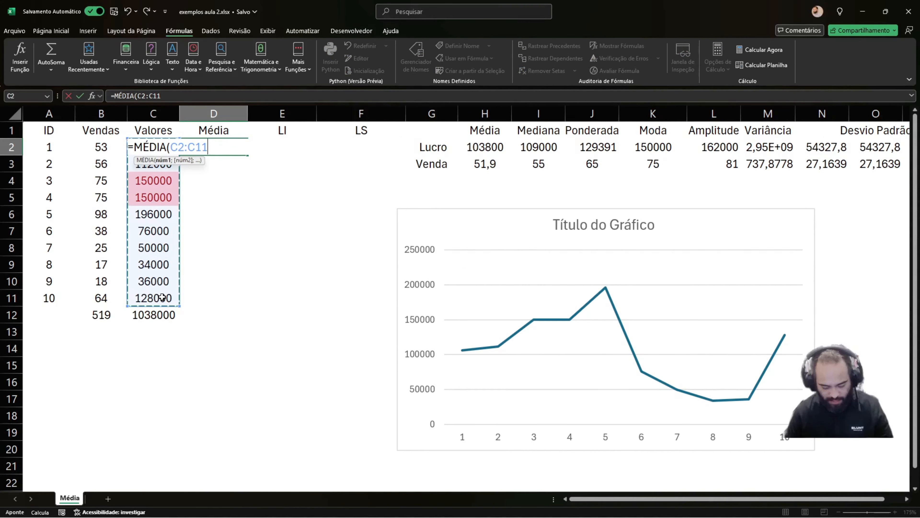
key(F4)
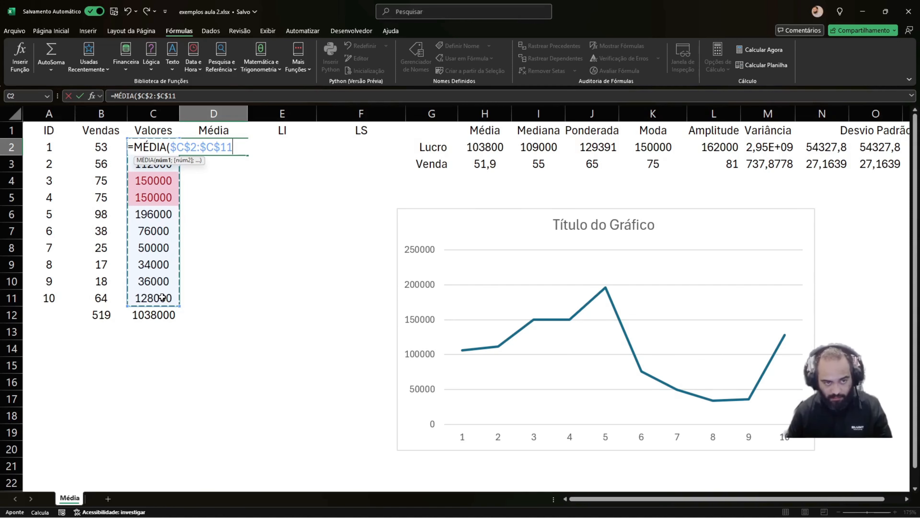
text())
key(Return)
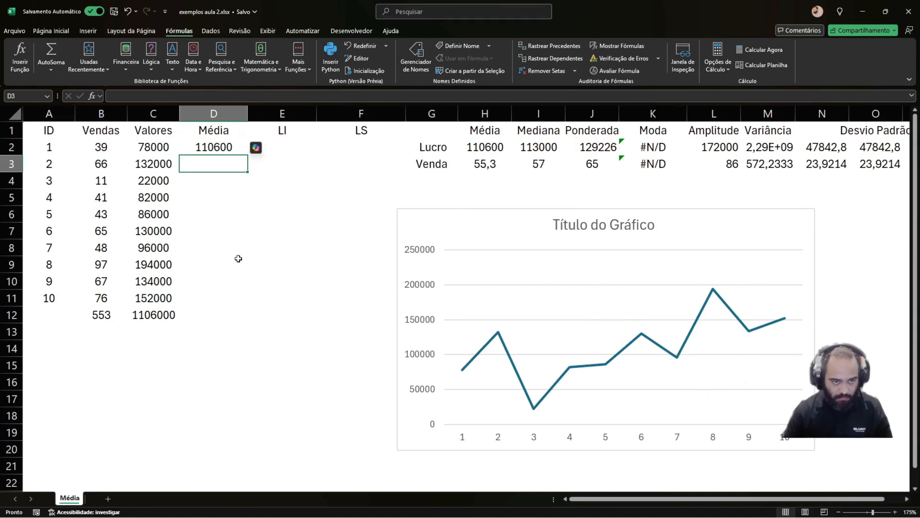
click(218, 143)
drag(247, 157, 222, 308)
Enter the standard deviation of Valores in E2 under LI with =DESVPAD.A($C$2:$C$11)
click(282, 146)
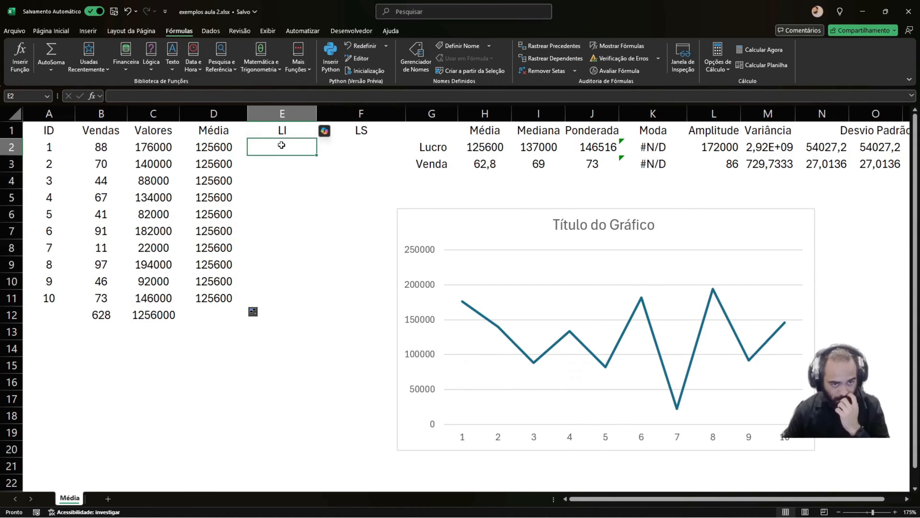
text(=)
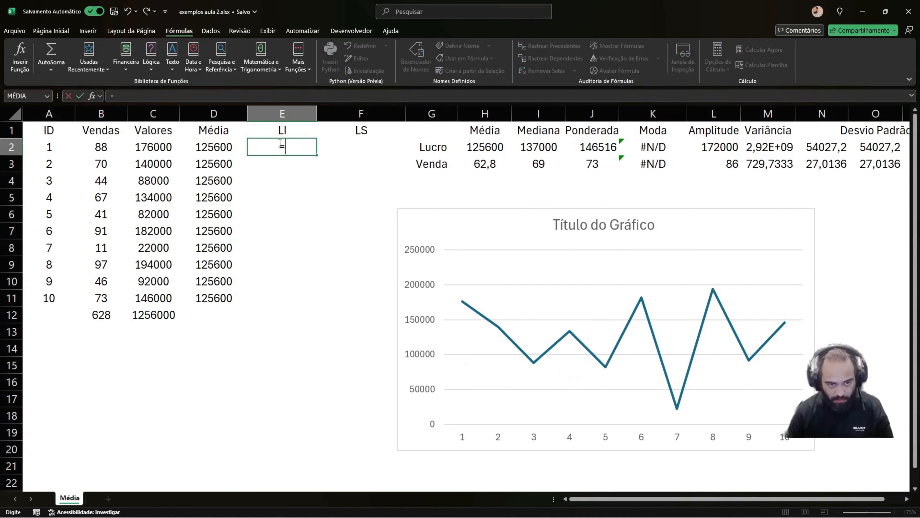
text(des)
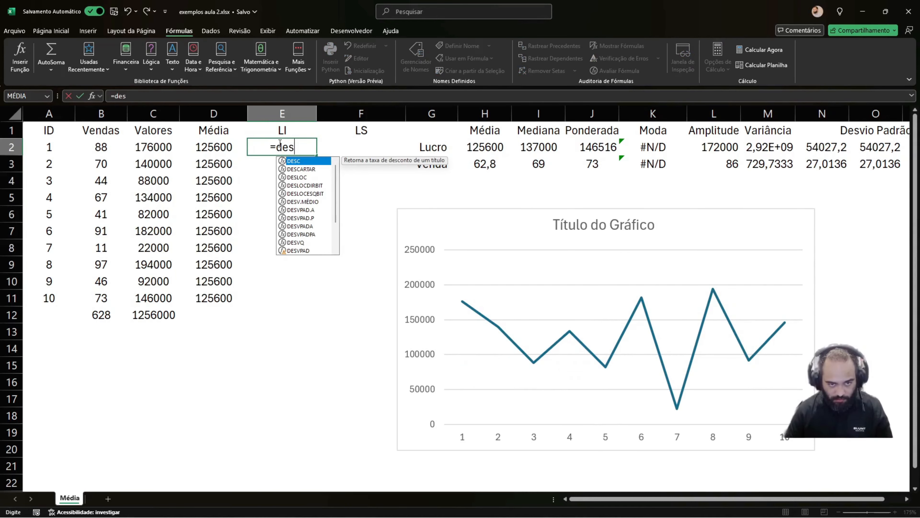
key(Down)
key(Down)
key(Down)
key(Down)
key(Down)
key(Down)
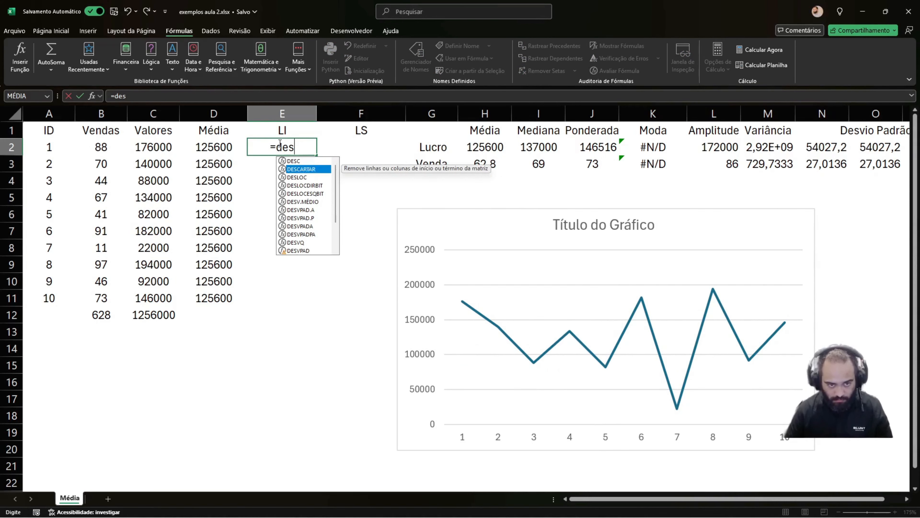
key(Tab)
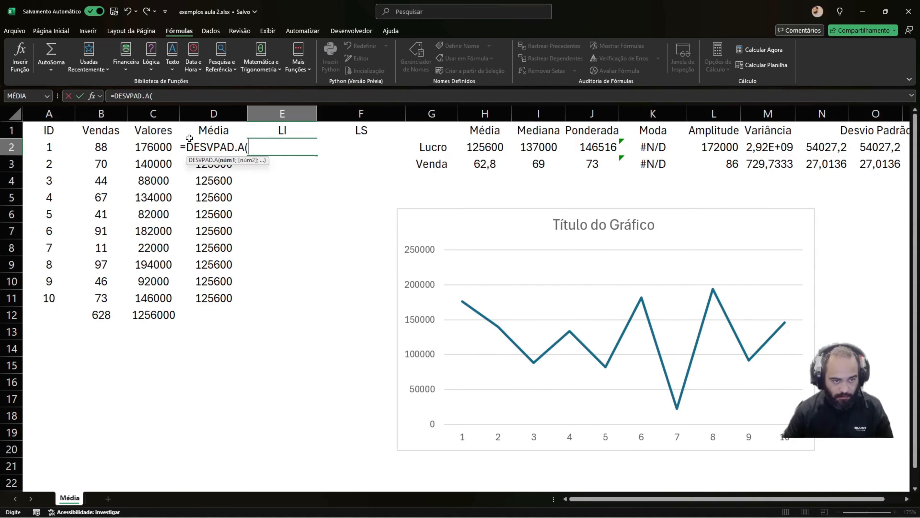
drag(154, 147, 157, 296)
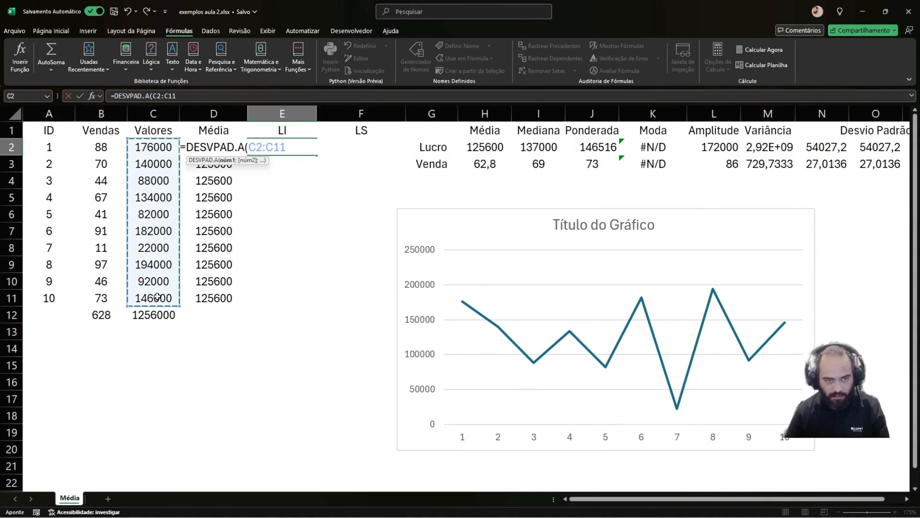
key(F4)
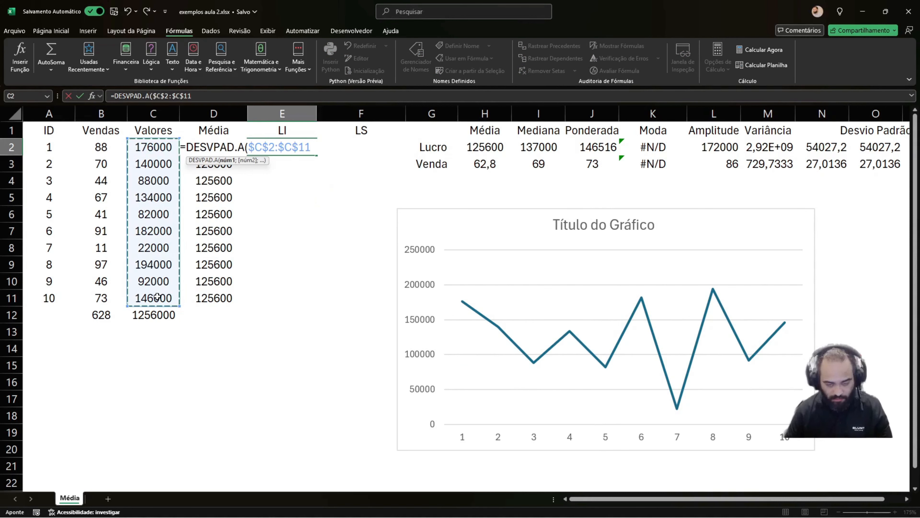
key(Return)
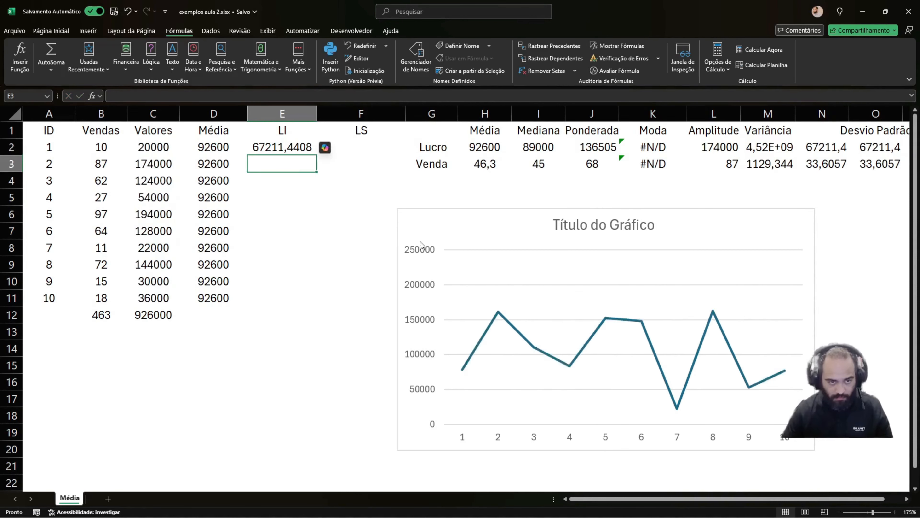
click(296, 151)
click(216, 93)
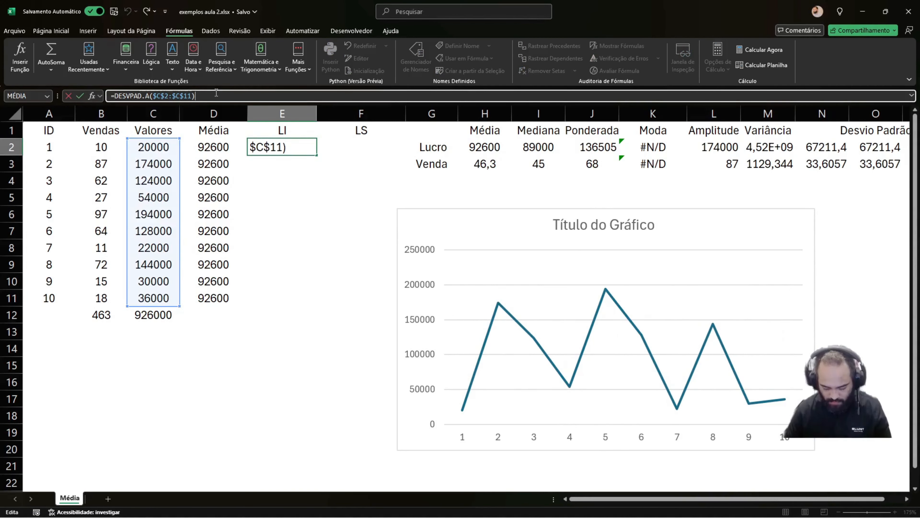
key(Return)
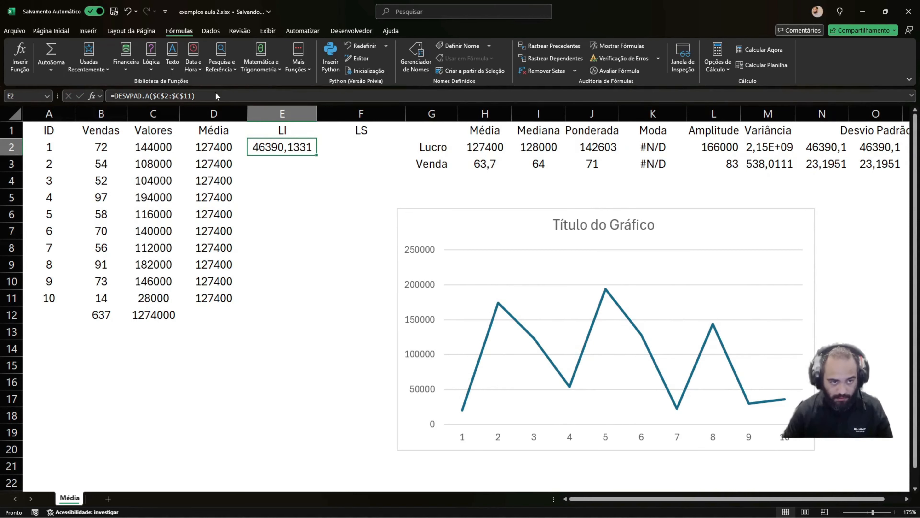
key(F12)
click(413, 253)
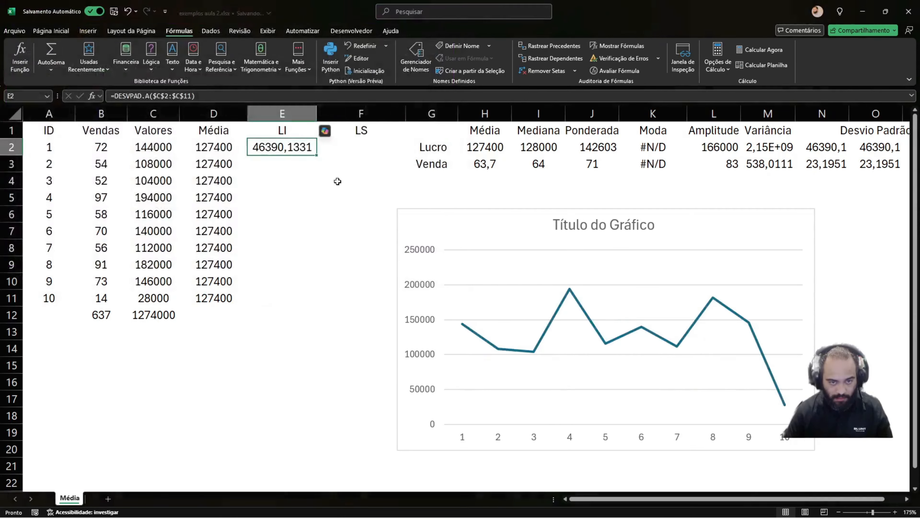
click(254, 95)
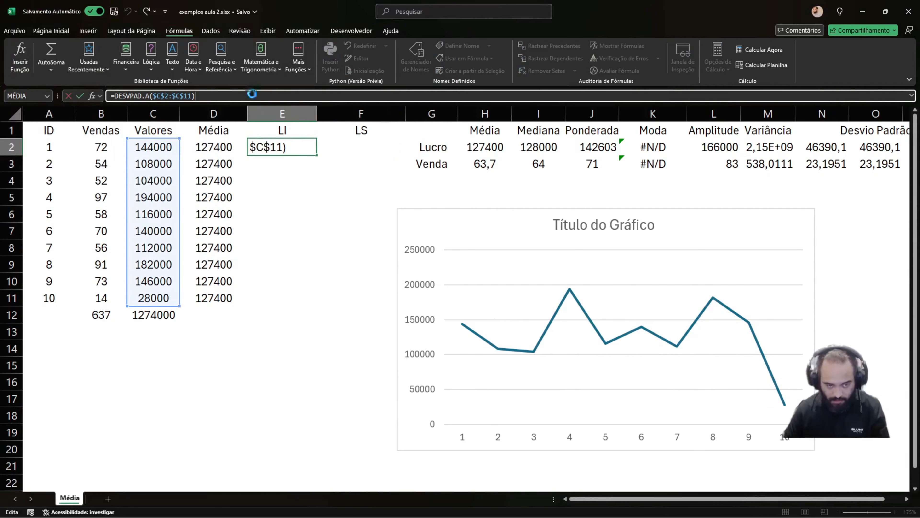
key(Return)
Add the mean in D2 to the standard deviation formula in E2 and copy the formula down to E11
click(253, 94)
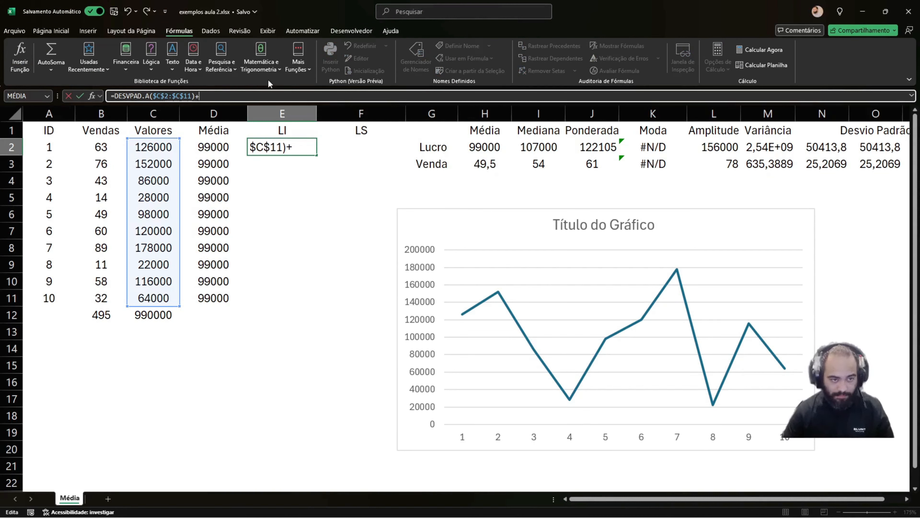
text(+)
click(214, 147)
key(Return)
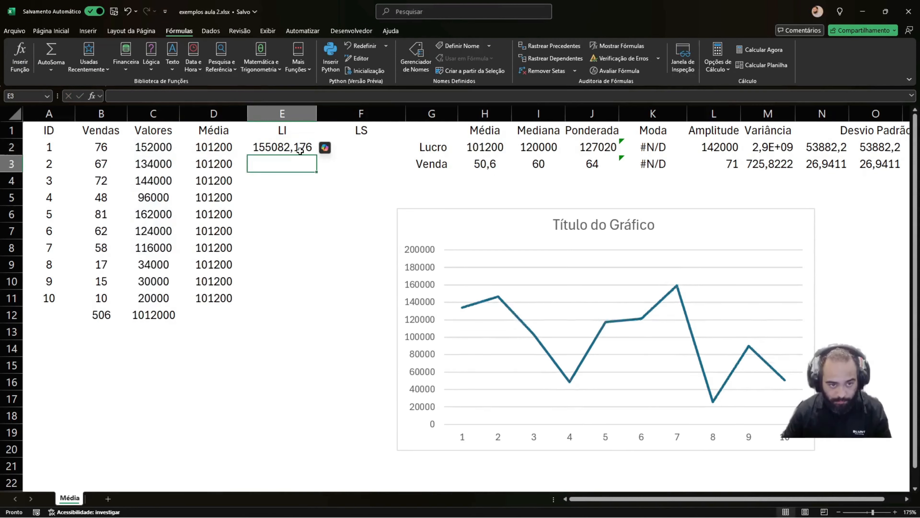
click(313, 150)
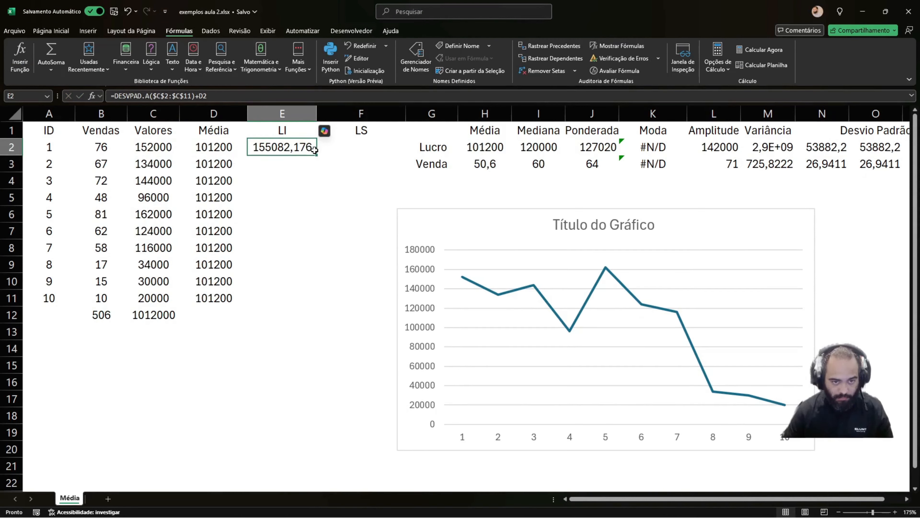
drag(314, 150, 294, 290)
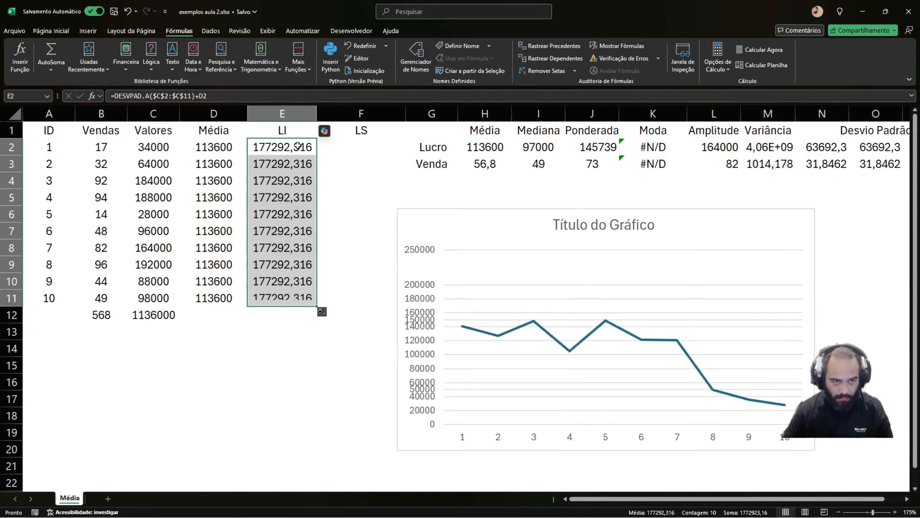
Make the mean reference in the E2 formula absolute as $D$2 and copy the formula down to E11 again
click(220, 95)
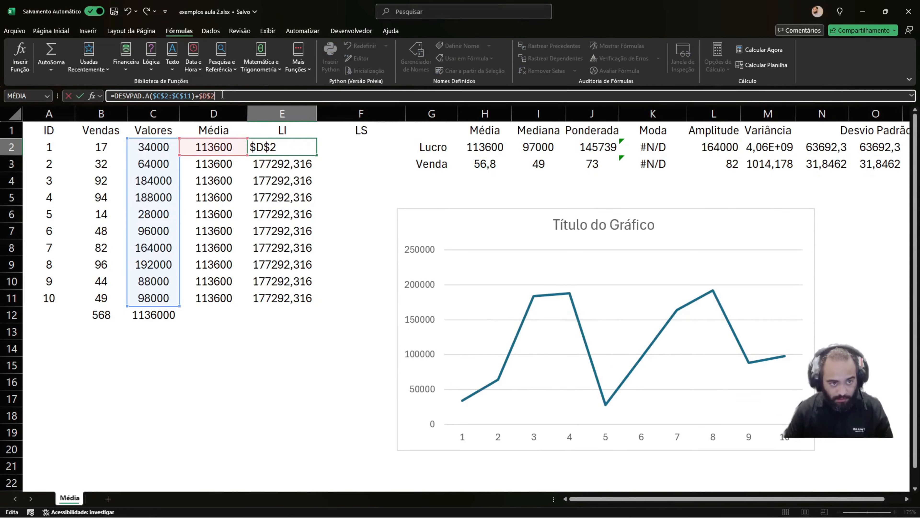
key(Return)
click(302, 150)
double_click(316, 155)
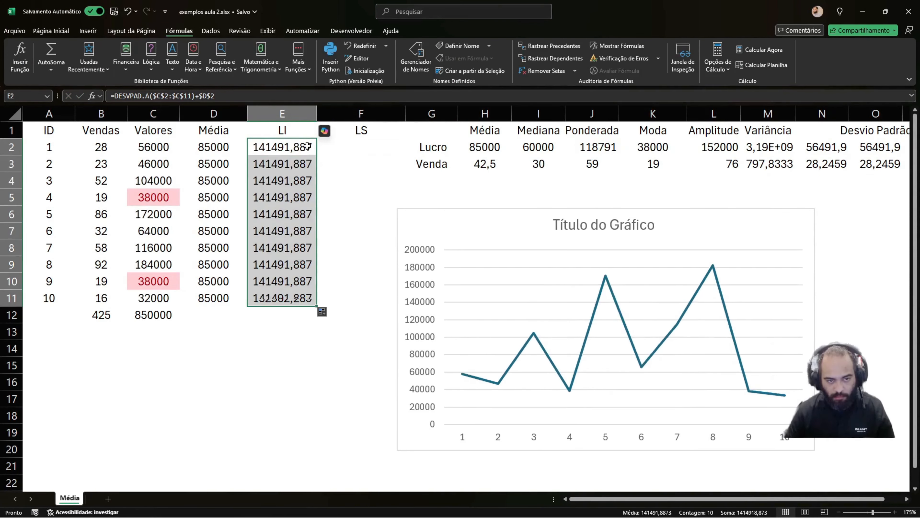
Replace the random-number formulas in the Vendas and Valores cells B2:C11 with static values by pasting the range over itself as values
click(307, 145)
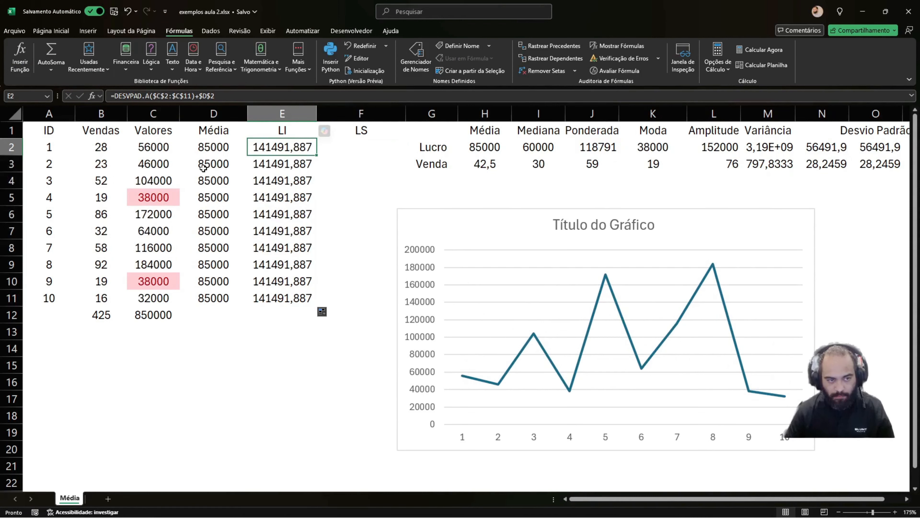
drag(96, 147, 162, 296)
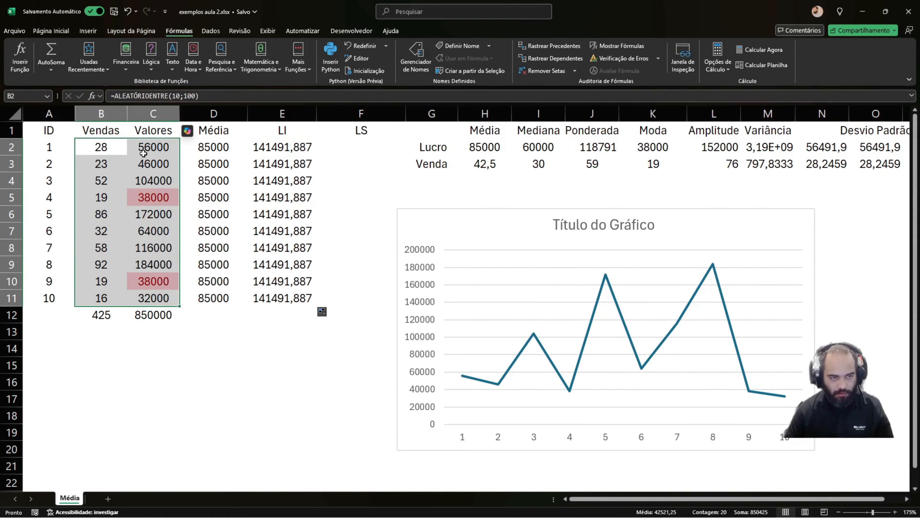
key(ctrl+c)
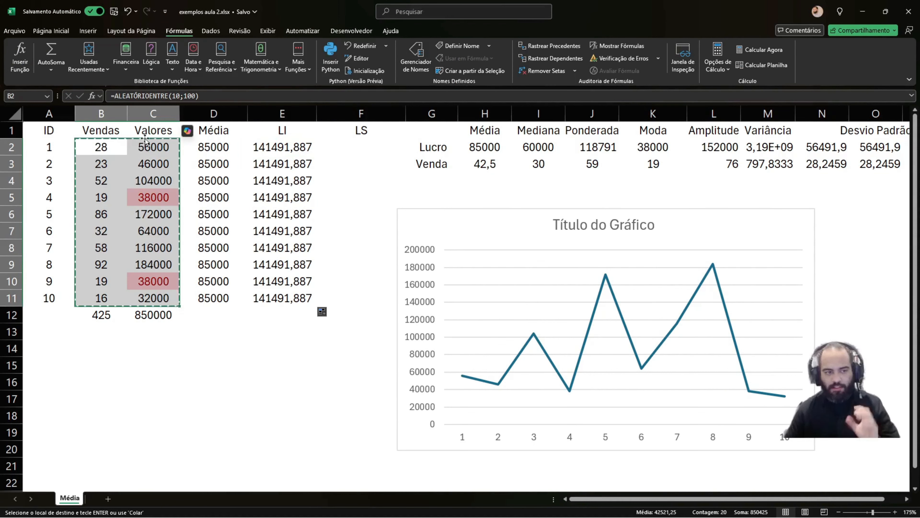
click(104, 148)
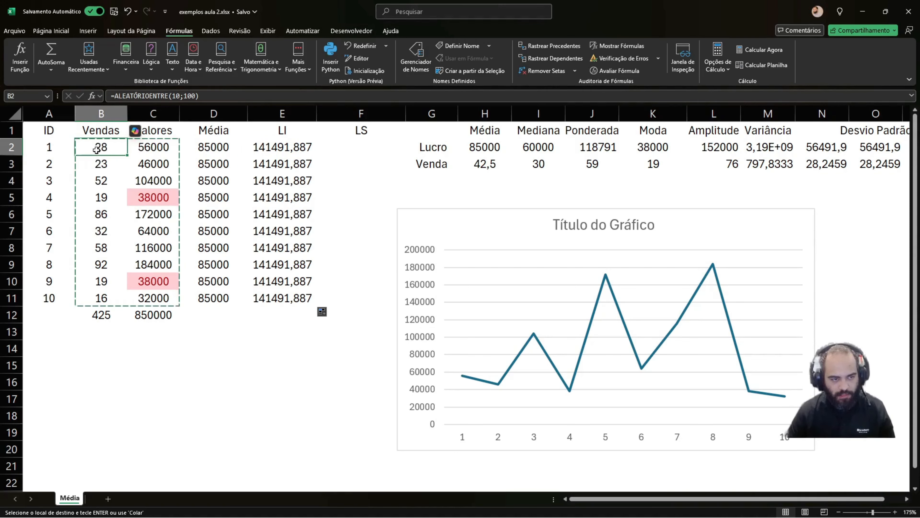
right_click(100, 147)
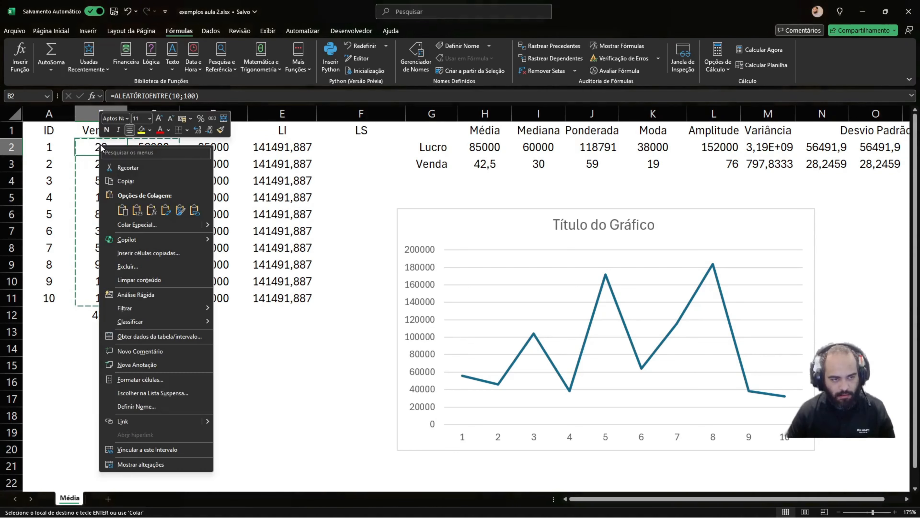
click(137, 210)
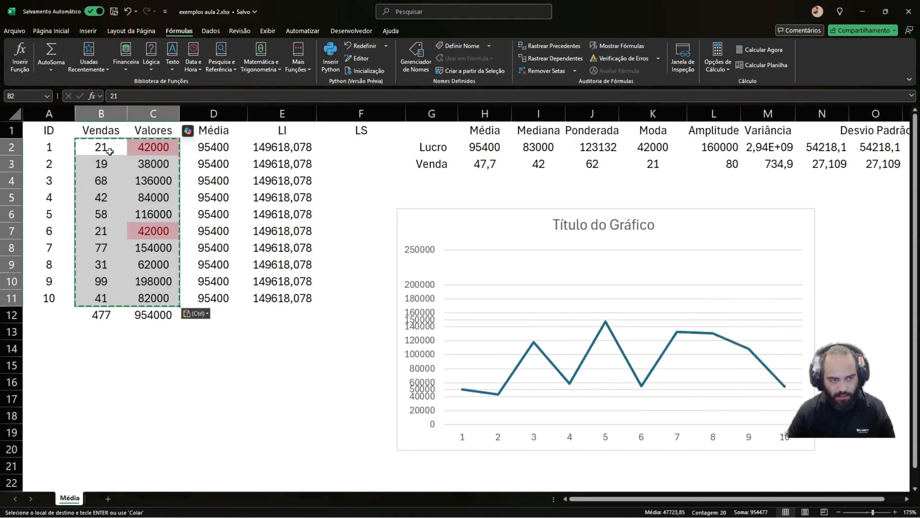
click(99, 212)
click(152, 246)
click(150, 164)
key(Escape)
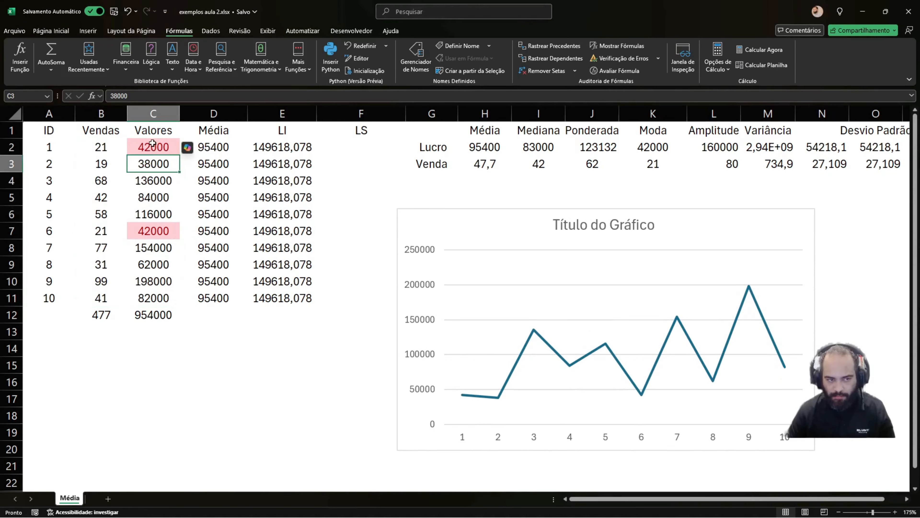
click(153, 143)
click(266, 148)
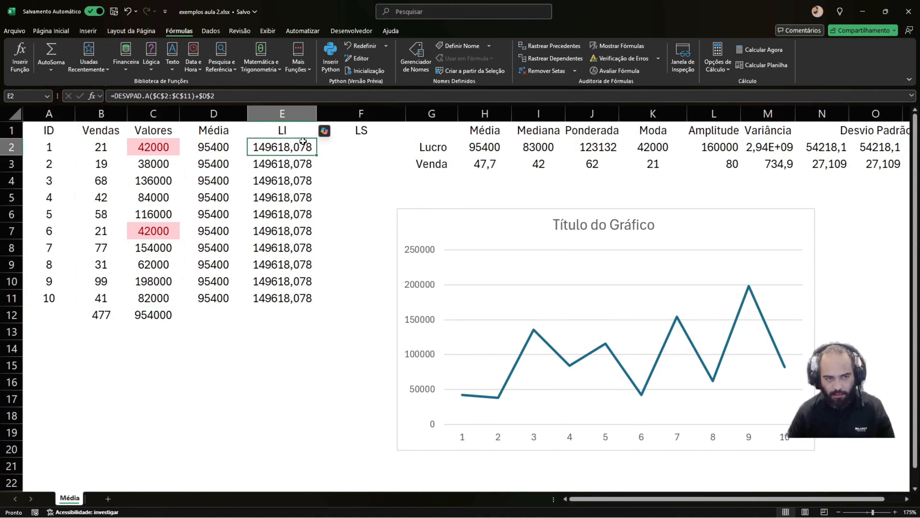
click(332, 147)
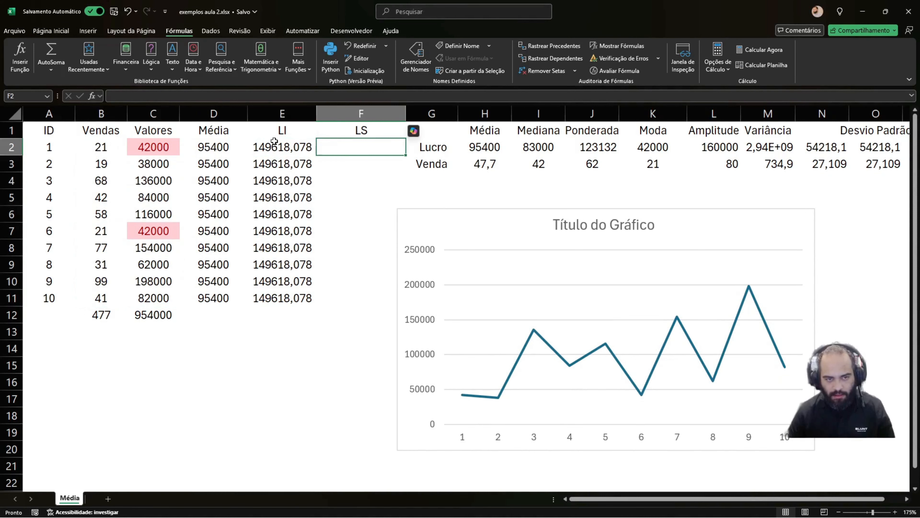
click(284, 147)
click(195, 97)
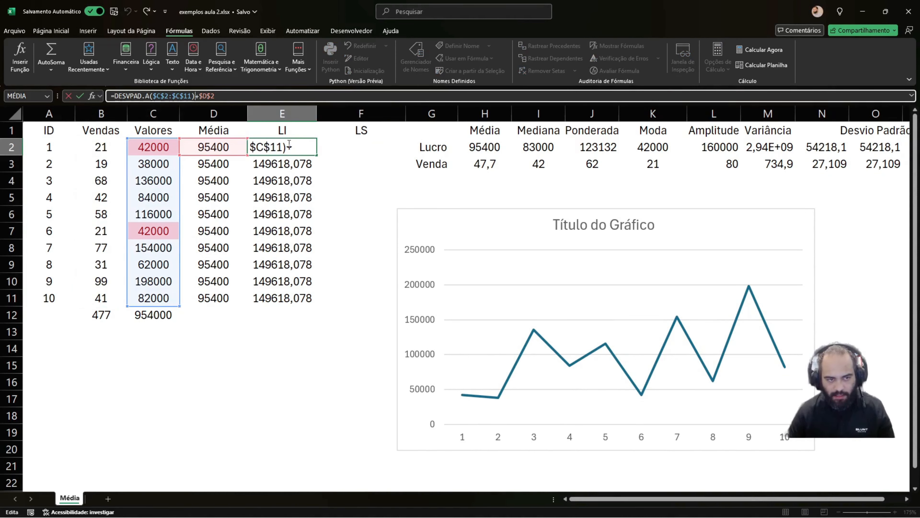
Rename the header in E1 to LS and the header in F1 to LI
click(306, 131)
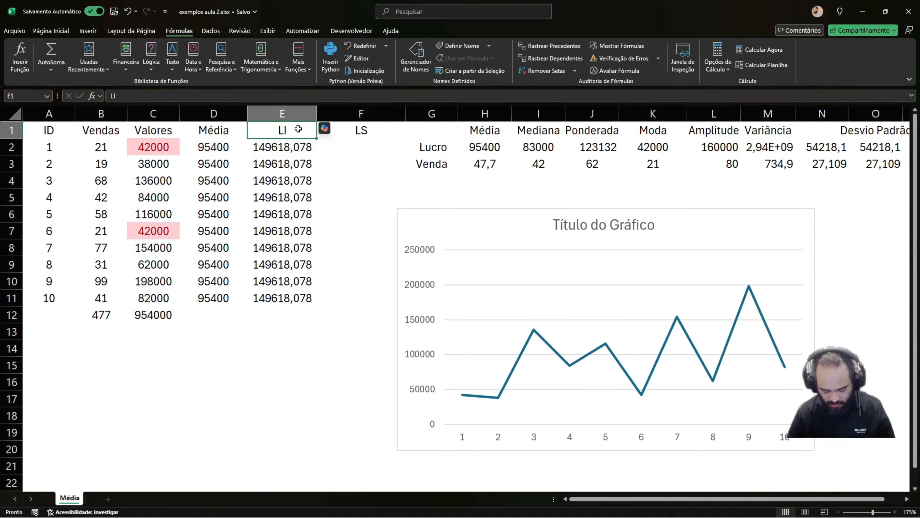
text(LS)
key(Return)
click(348, 135)
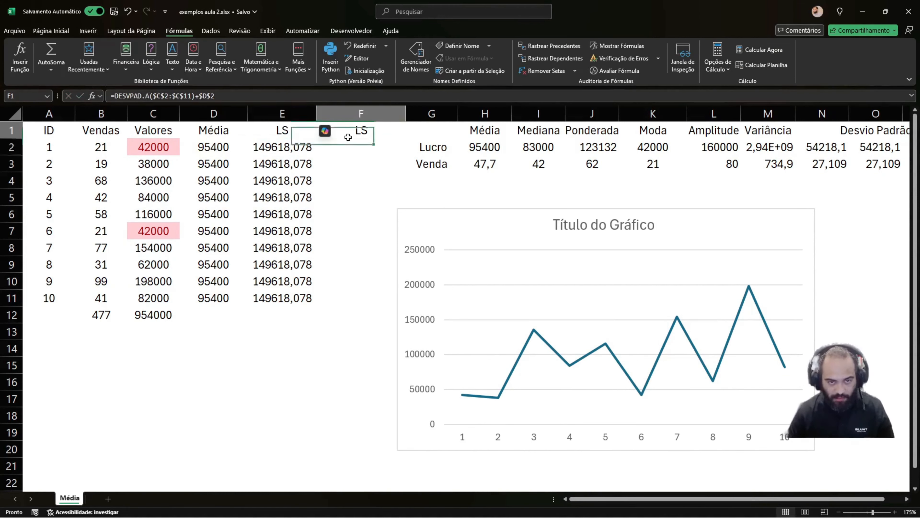
text(LI)
key(Return)
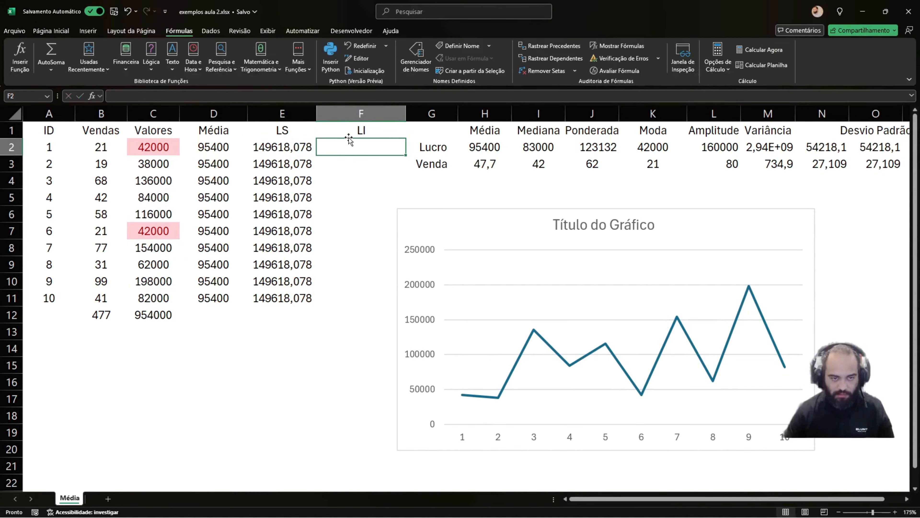
Copy the upper-limit formula from E2 across into F2 under LI
click(302, 147)
click(196, 96)
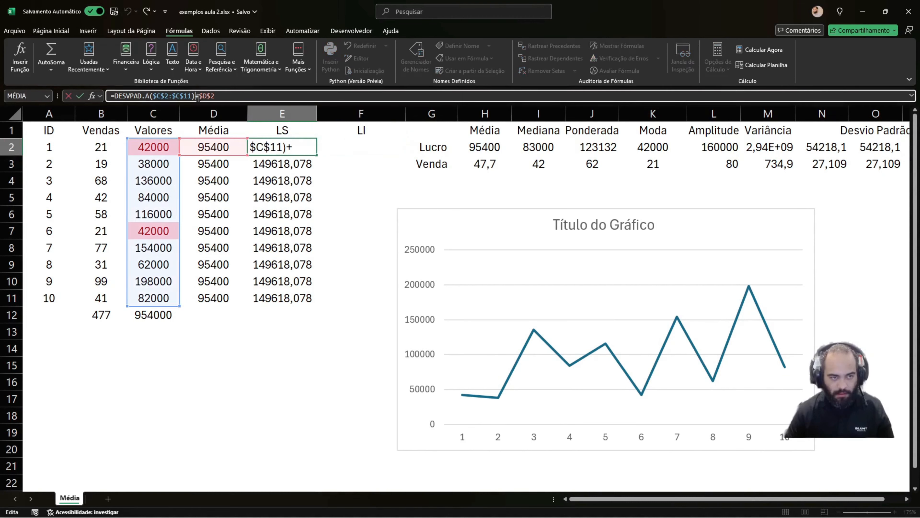
key(Escape)
click(218, 99)
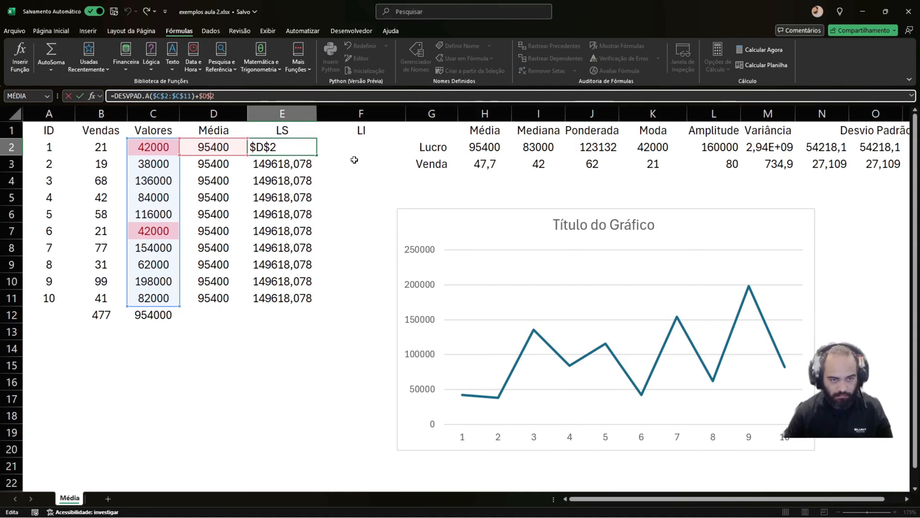
key(ctrl+Return)
drag(318, 155, 363, 150)
click(364, 148)
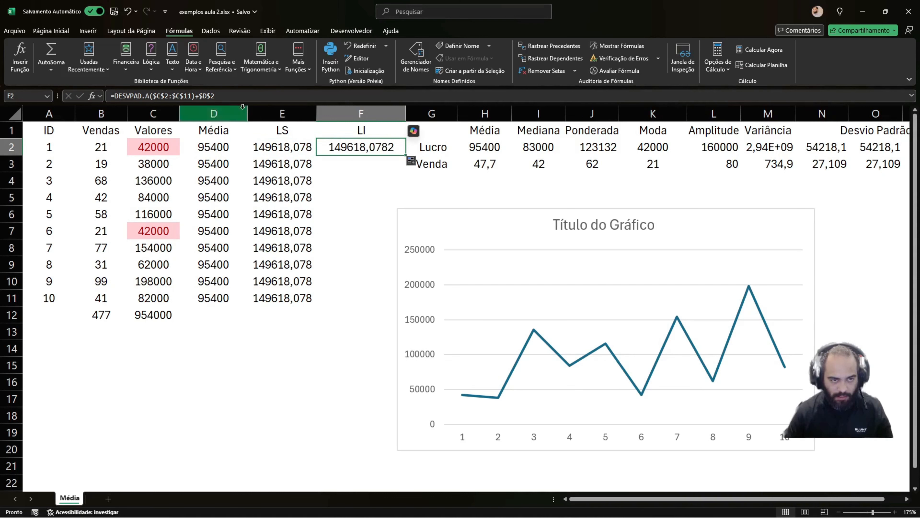
Change the F2 formula to =$D$2-DESVPAD.A($C$2:$C$11) and copy it down to F11
drag(219, 96, 196, 96)
key(BackSpace)
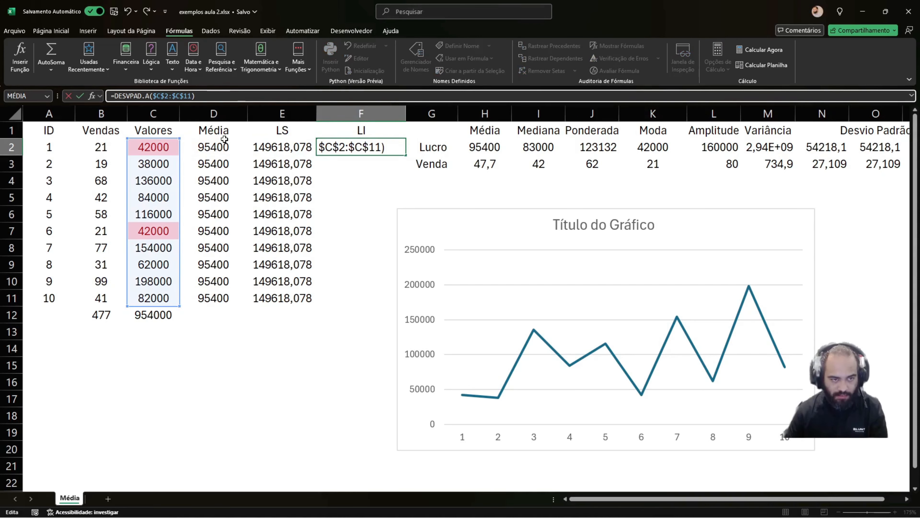
click(119, 96)
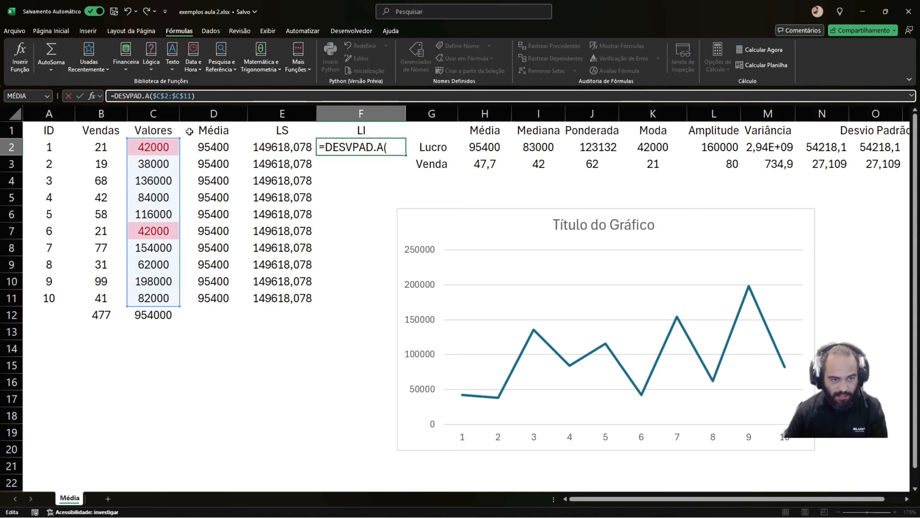
click(214, 147)
text(-)
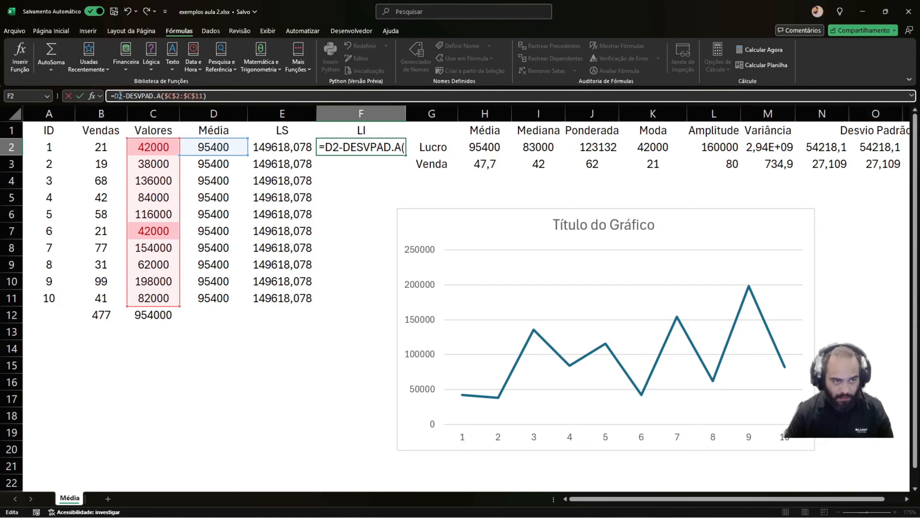
key(F4)
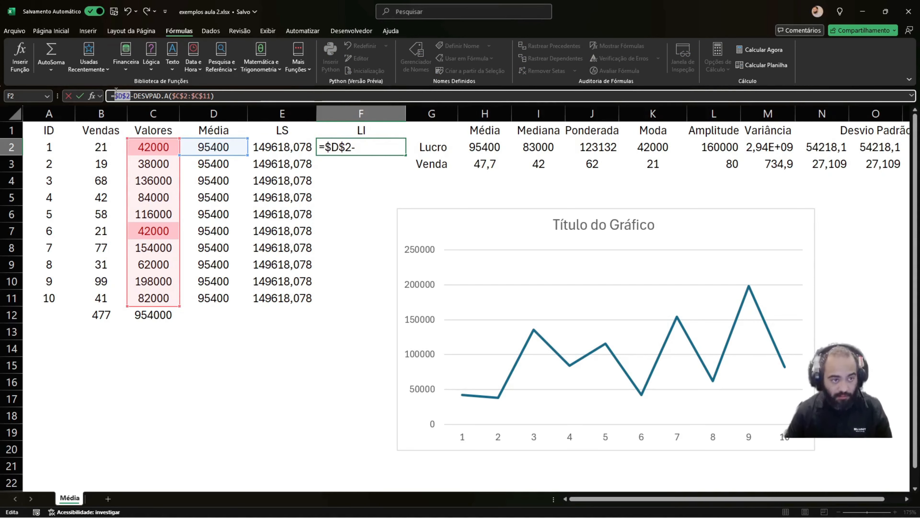
key(Return)
click(385, 147)
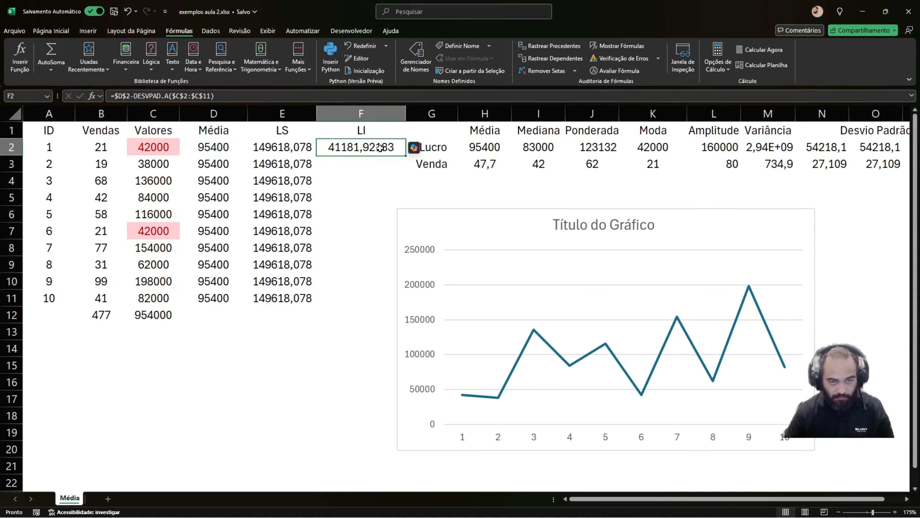
drag(406, 154, 386, 306)
Delete the existing line chart of Valores from the worksheet
click(446, 219)
drag(446, 218, 493, 239)
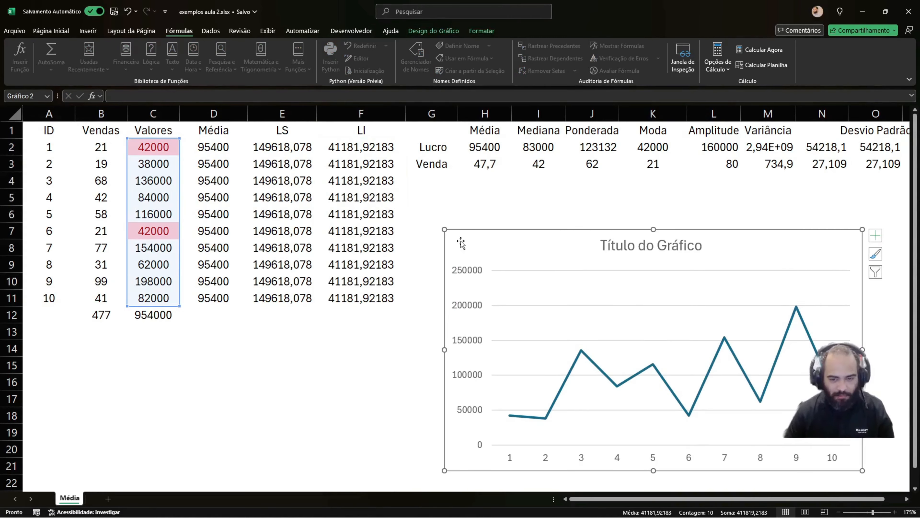
key(Delete)
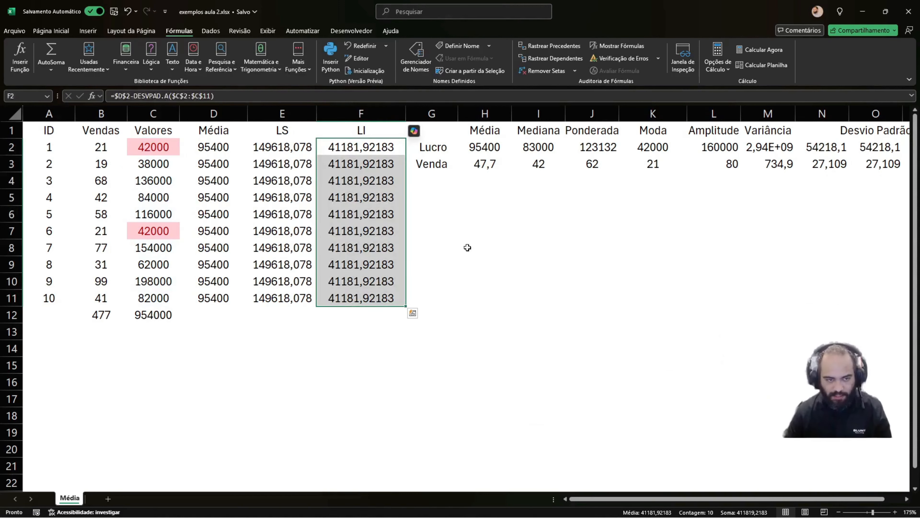
Try clearing the Vendas and Valores totals in B12:C12 and undo the deletion
click(469, 246)
drag(156, 134, 361, 284)
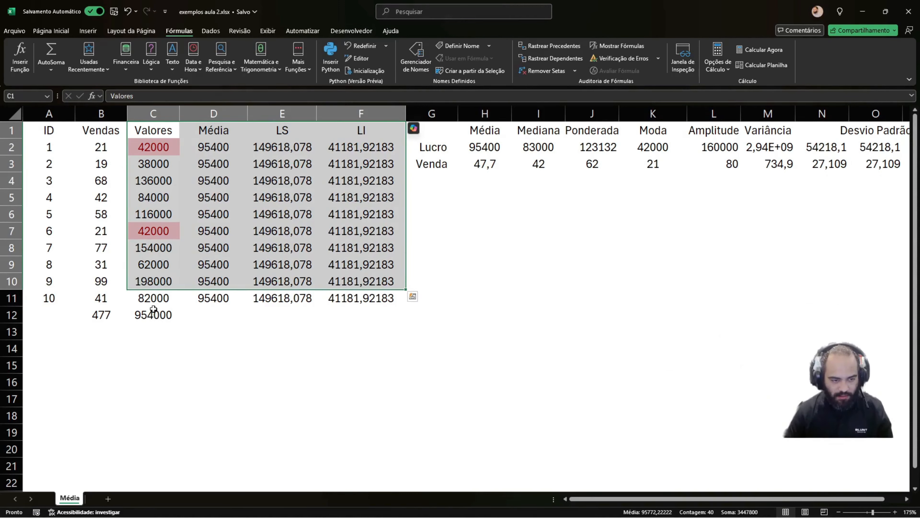
drag(109, 315, 142, 312)
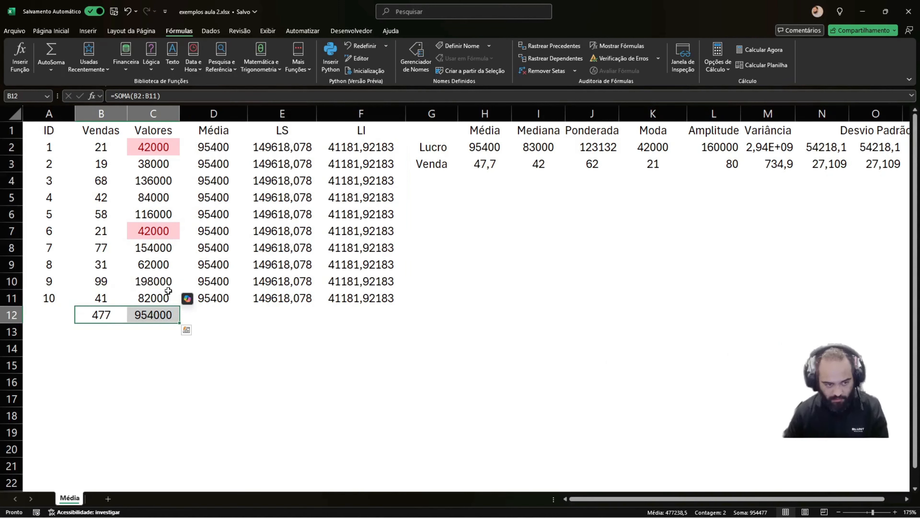
key(Delete)
key(ctrl+z)
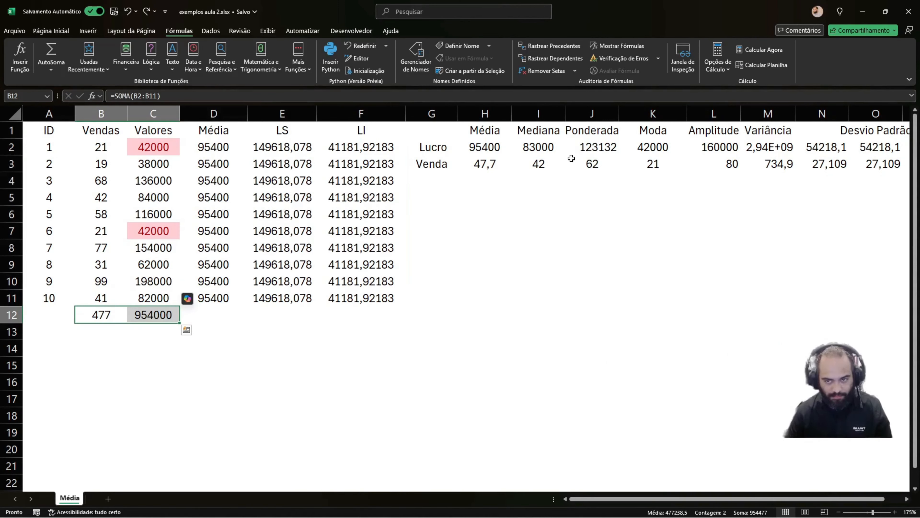
Replace the divisor in the Lucro weighted mean in J2 so the formula reads =SOMARPRODUTO(B2:B11;C2:C11)/SOMA(B2:B11)
click(592, 148)
click(275, 95)
key(BackSpace)
key(BackSpace)
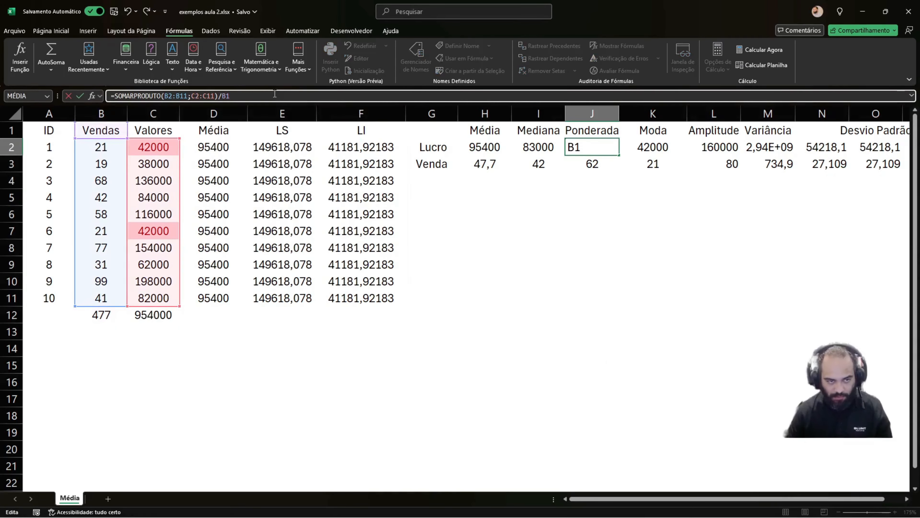
text(SOM)
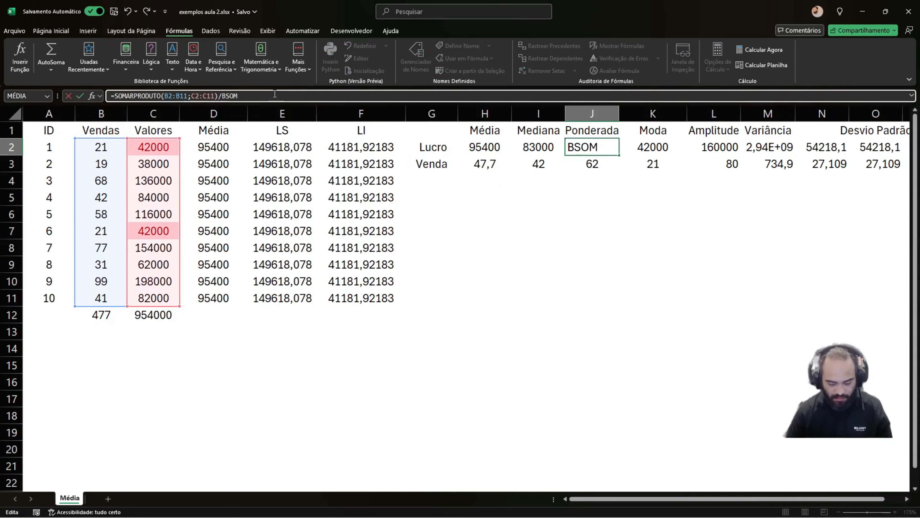
key(BackSpace)
key(BackSpace)
key(BackSpace)
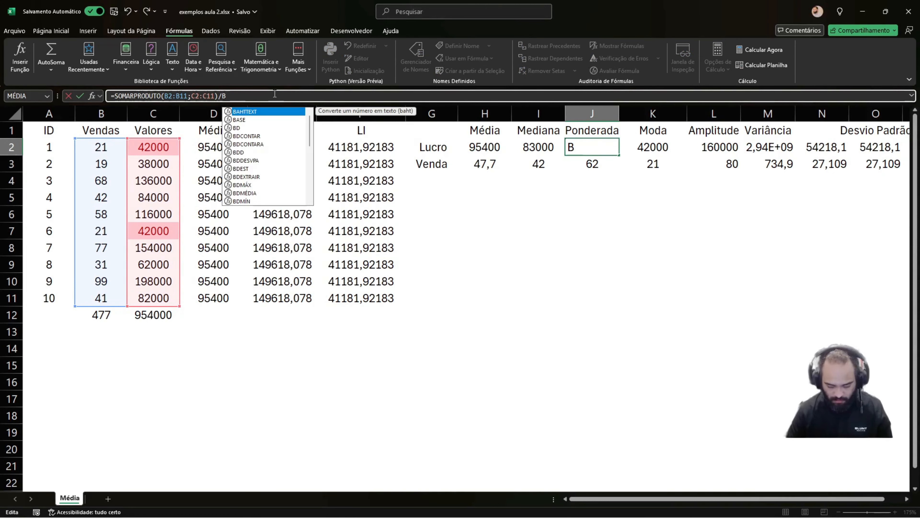
key(BackSpace)
text(SOMA()
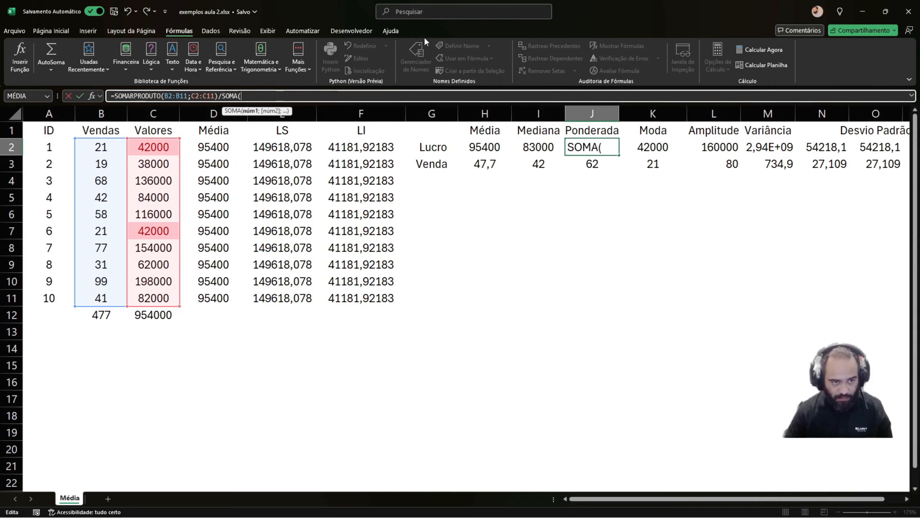
drag(101, 148, 103, 294)
key(Return)
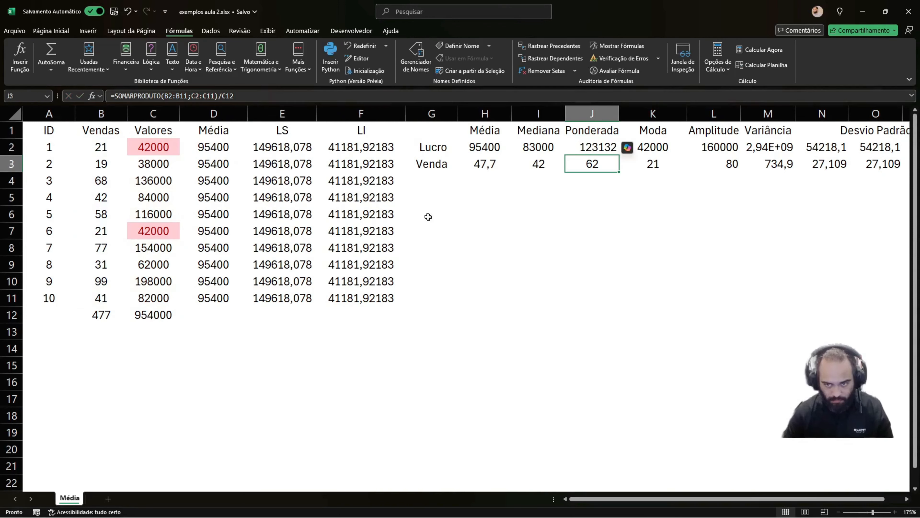
Replace the divisor in the Venda weighted mean in J3 so the formula reads =SOMARPRODUTO(B2:B11;C2:C11)/SOMA(C2:C11)
click(291, 99)
key(BackSpace)
key(BackSpace)
key(BackSpace)
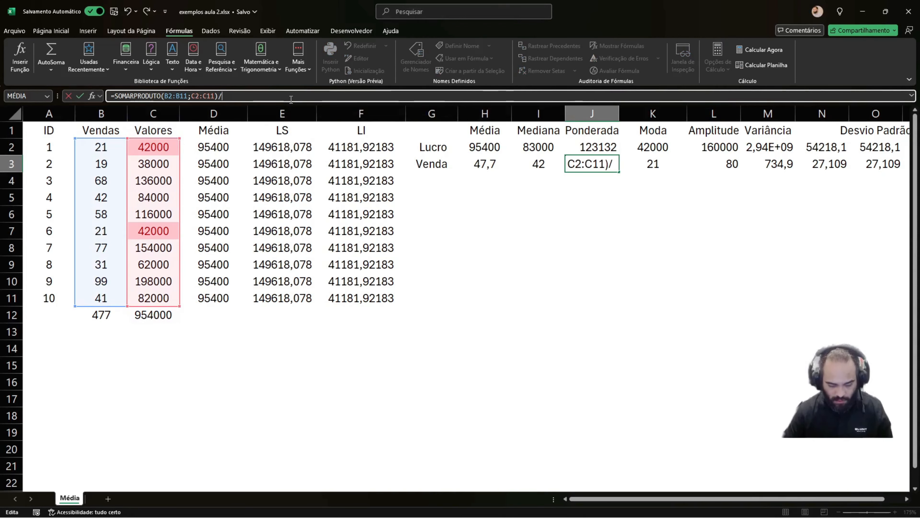
text(SOM)
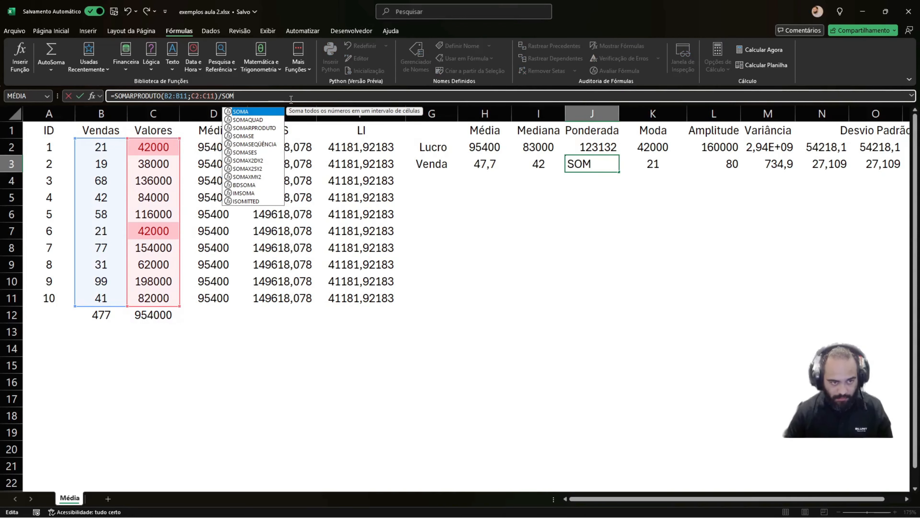
key(Tab)
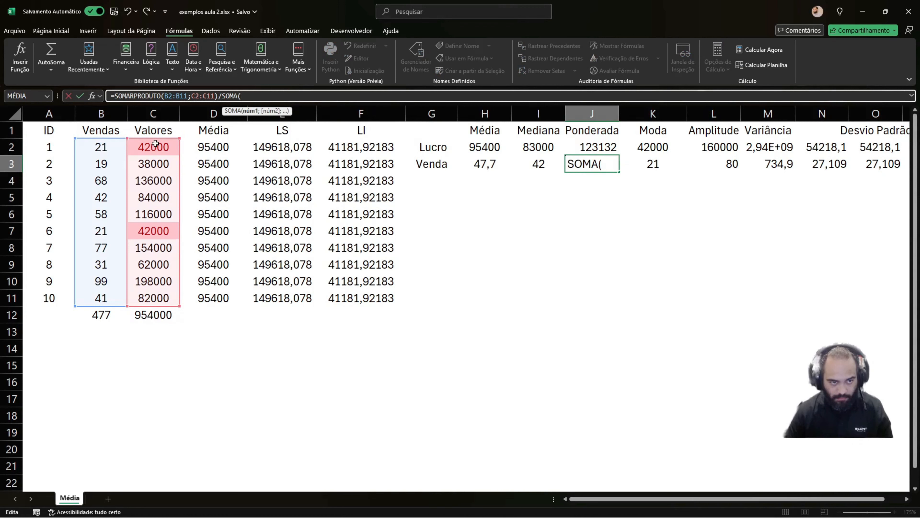
drag(155, 144, 165, 298)
key(Return)
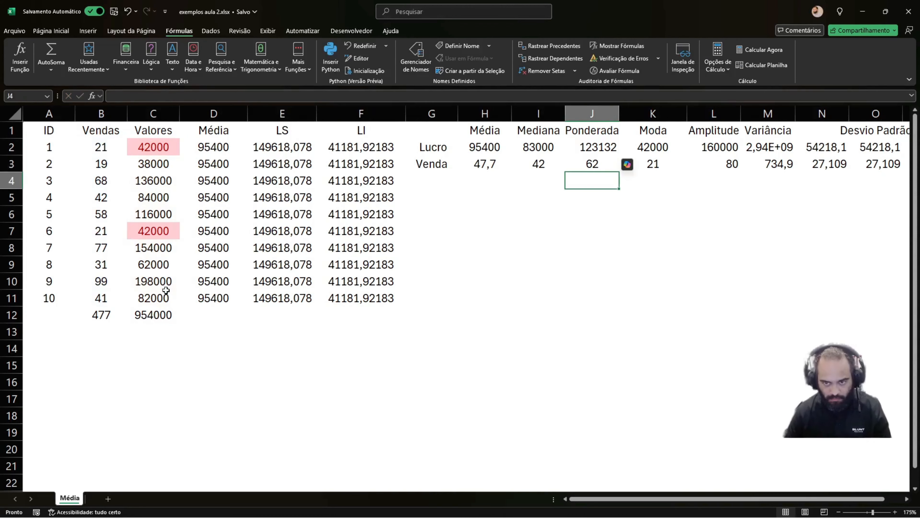
Clear the Vendas and Valores totals in B12:C12
drag(104, 315, 156, 315)
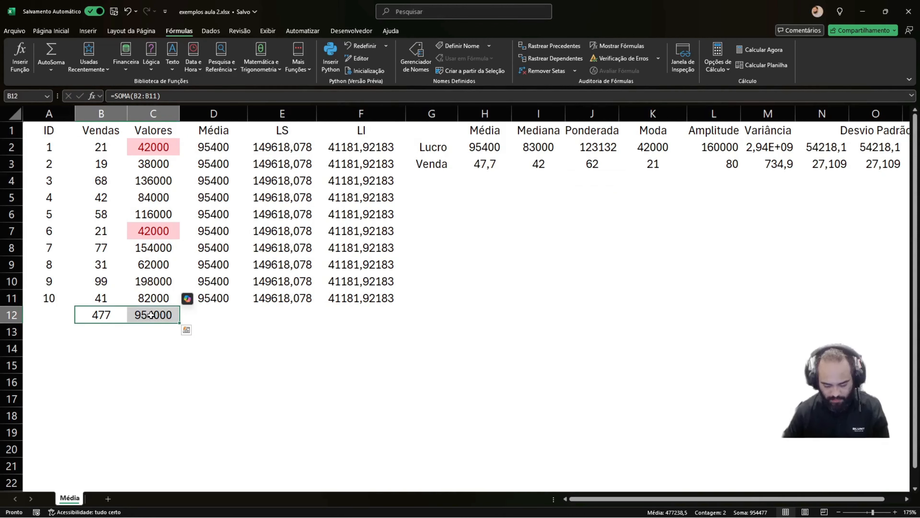
key(Delete)
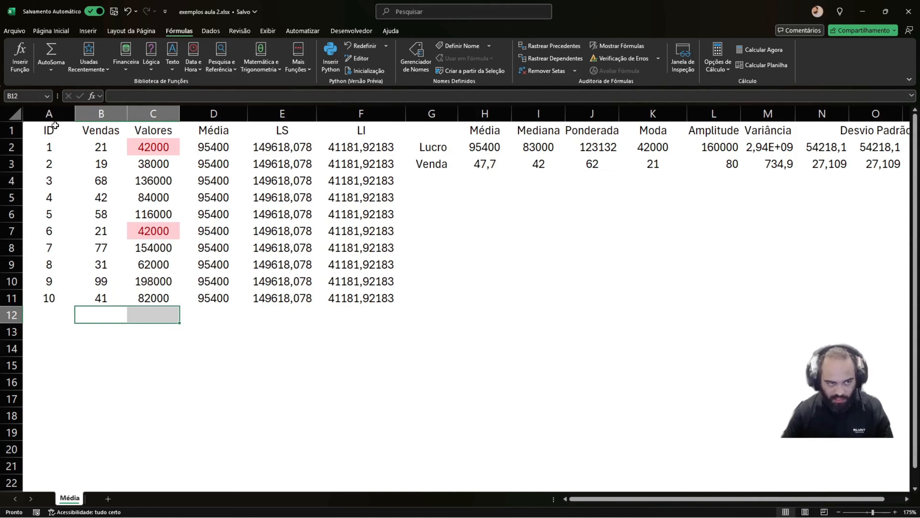
Insert a 2D line chart from the data in A1:F11 and place it beneath the Lucro and Venda statistics
drag(55, 125, 352, 290)
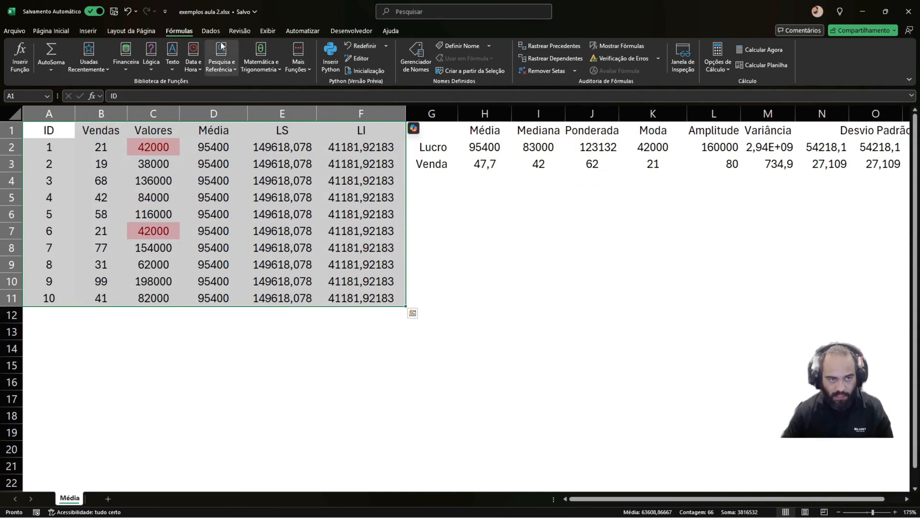
click(211, 31)
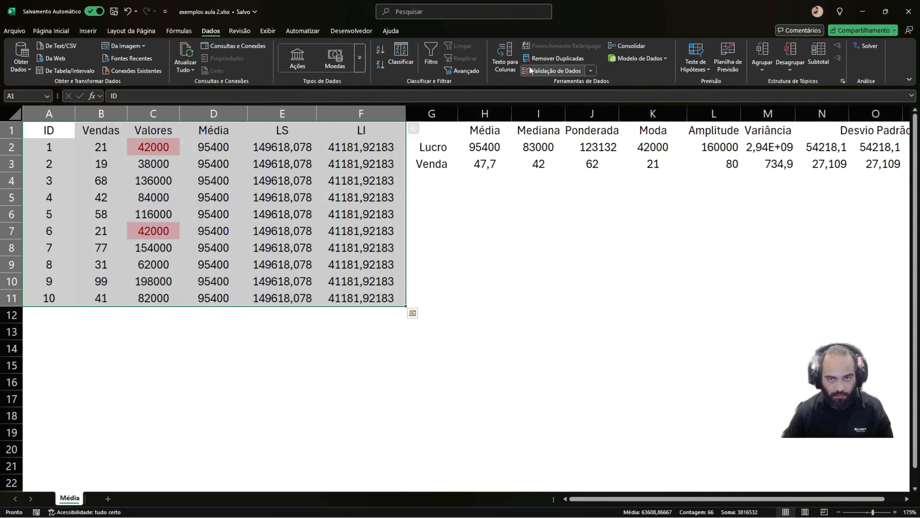
click(88, 31)
click(368, 58)
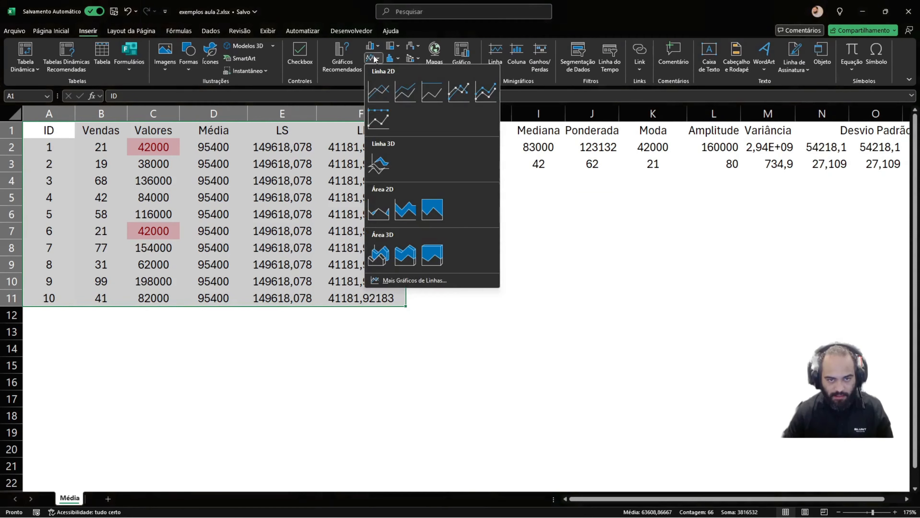
click(378, 90)
drag(397, 200, 554, 187)
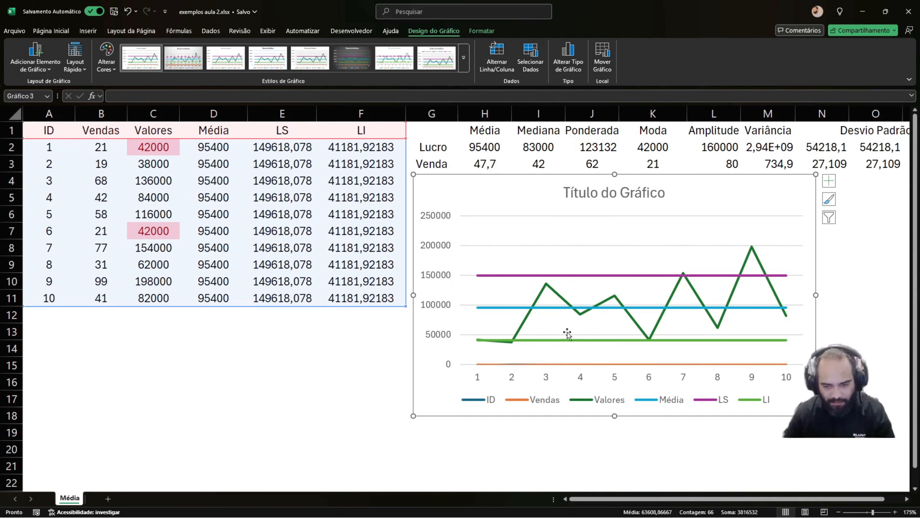
Change the line chart's type to Combinação and review the chart type assigned to each series
click(512, 365)
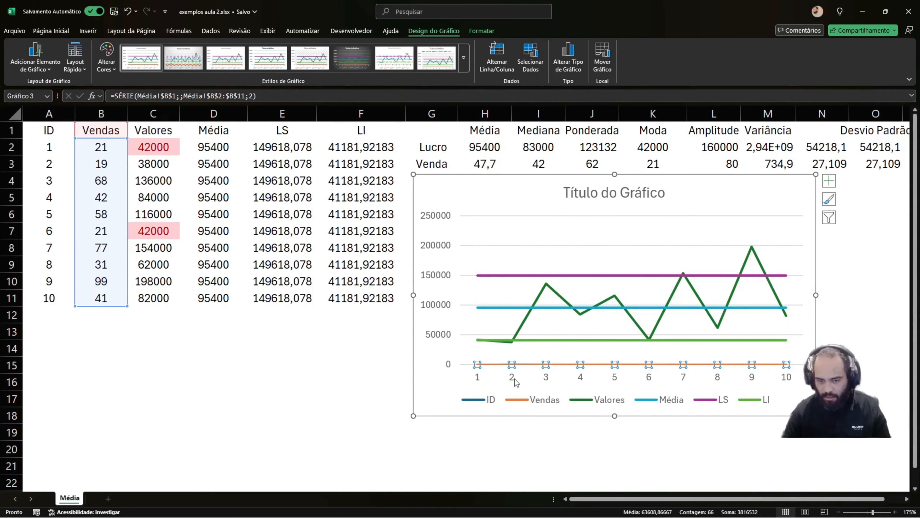
right_click(563, 287)
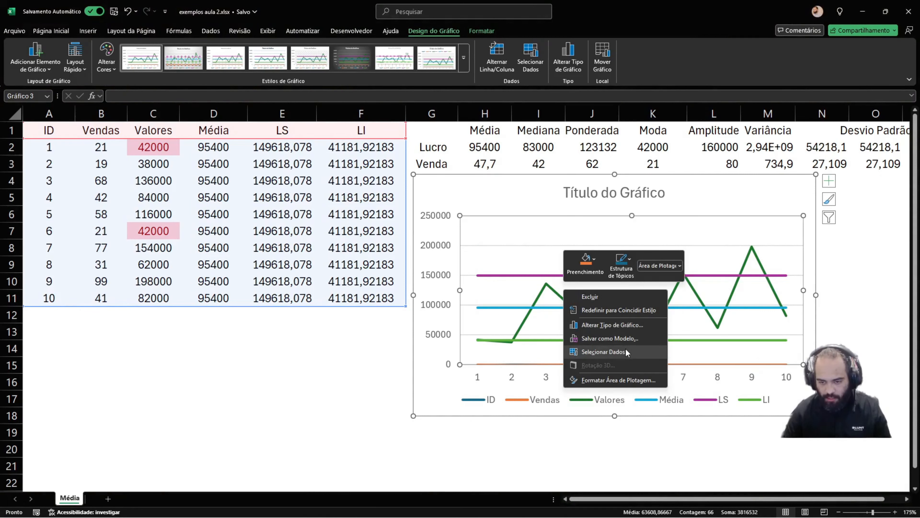
click(635, 327)
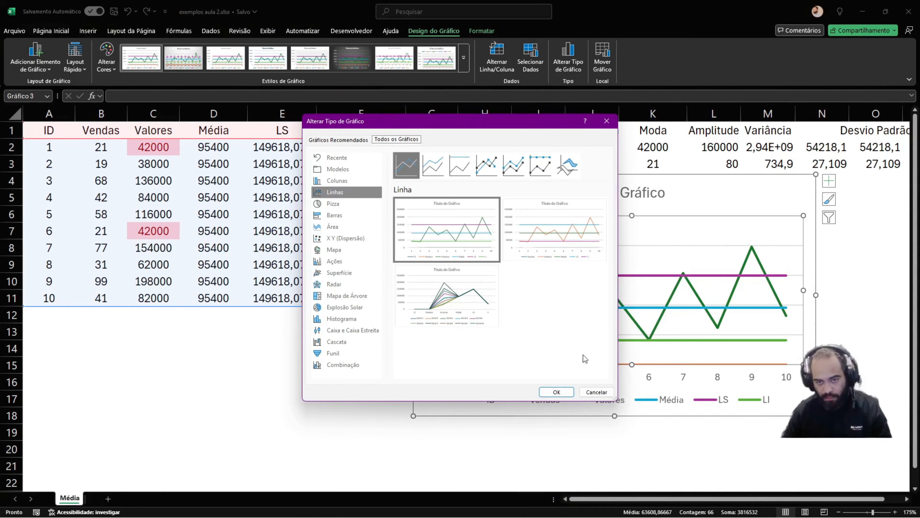
click(339, 367)
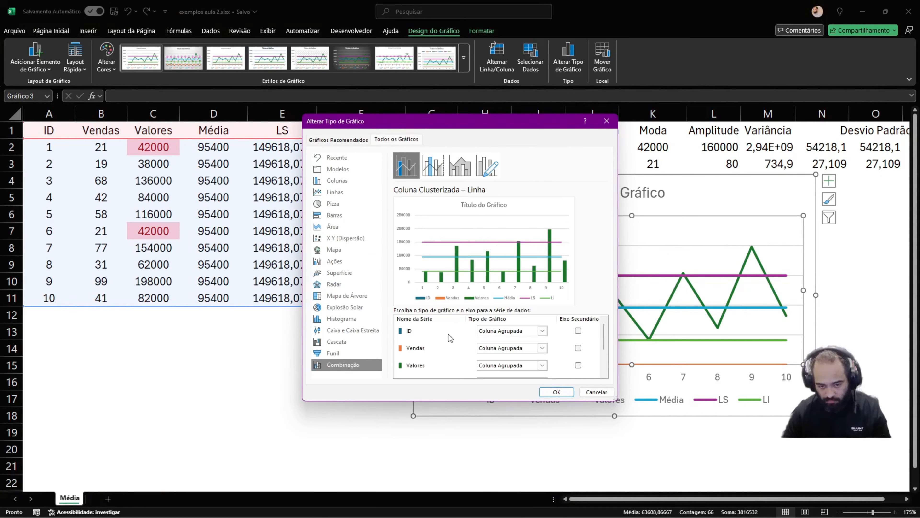
scroll(455, 339, down, 3)
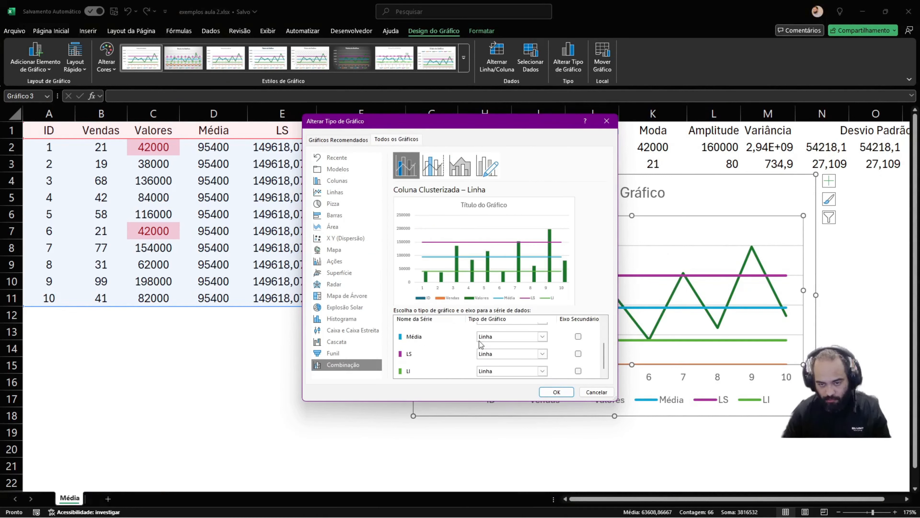
scroll(482, 370, up, 3)
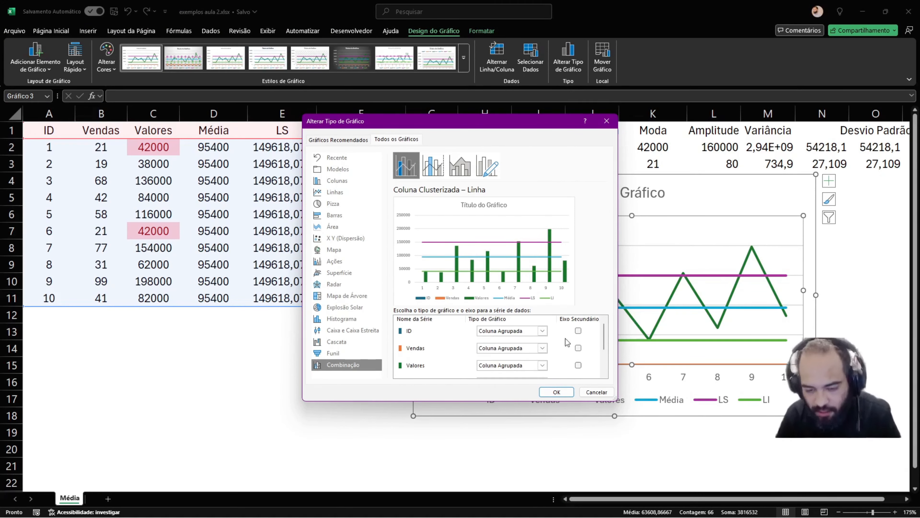
Set the ID, Vendas and Valores series to Linha, assign Valores to the secondary axis, and apply the combination
click(535, 331)
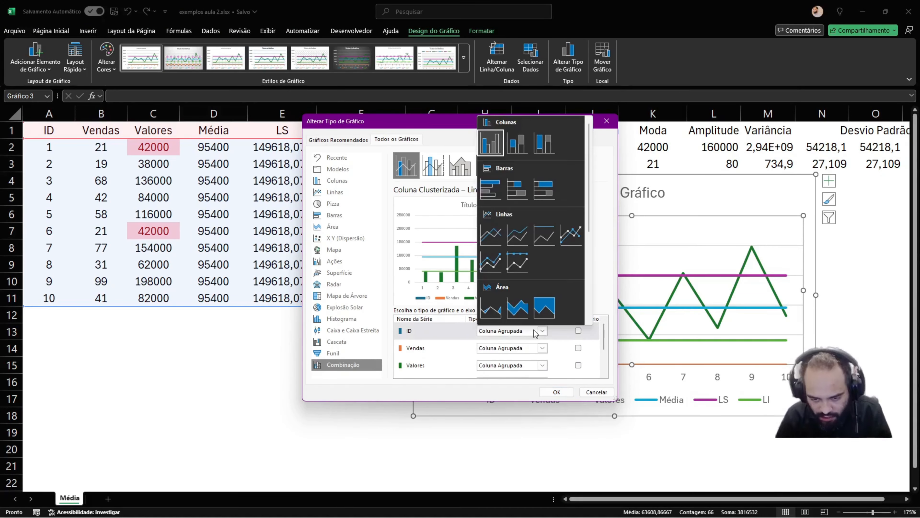
click(491, 235)
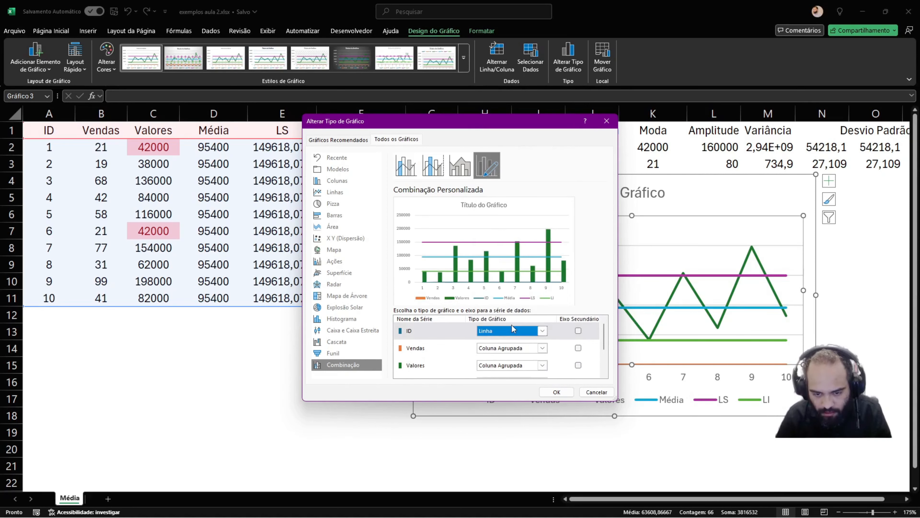
click(507, 348)
click(488, 259)
scroll(512, 348, down, 1)
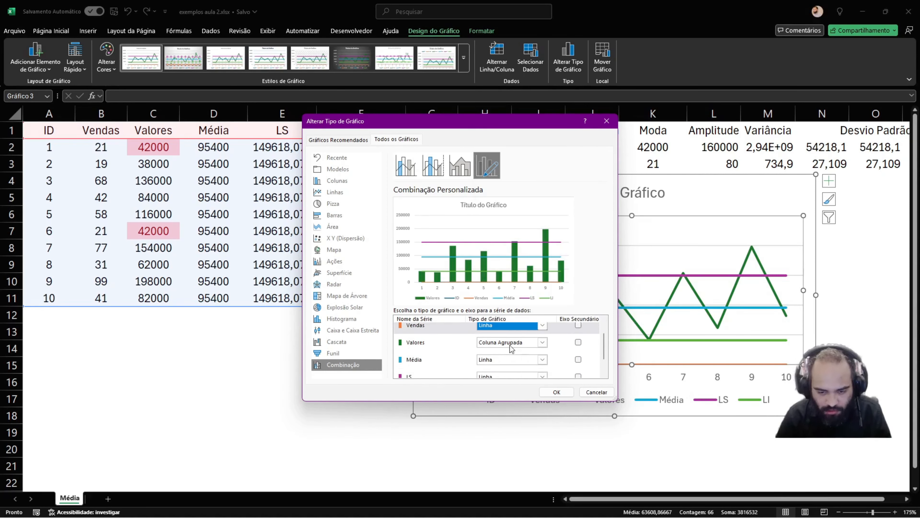
click(512, 346)
click(489, 253)
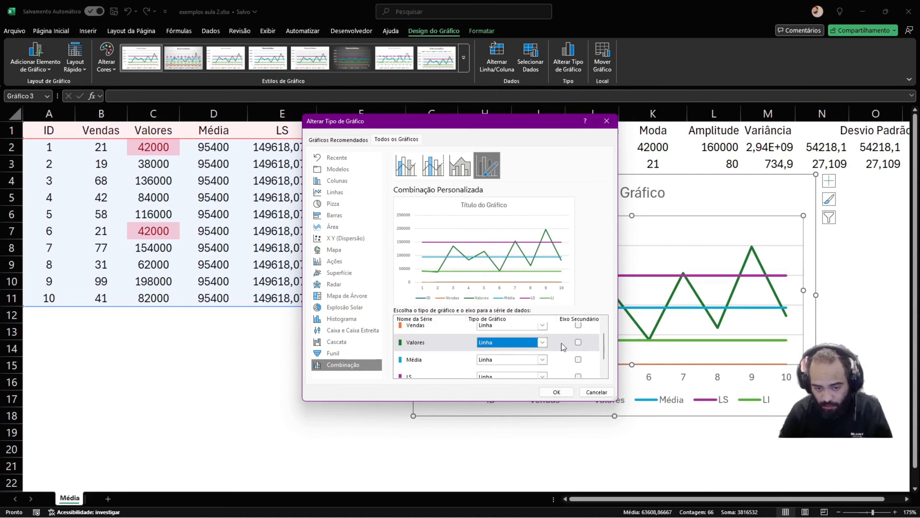
click(577, 343)
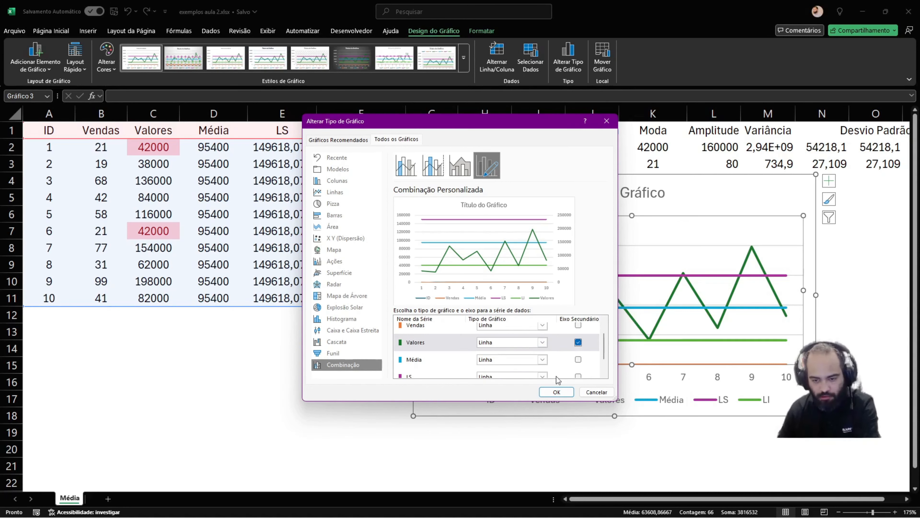
click(557, 392)
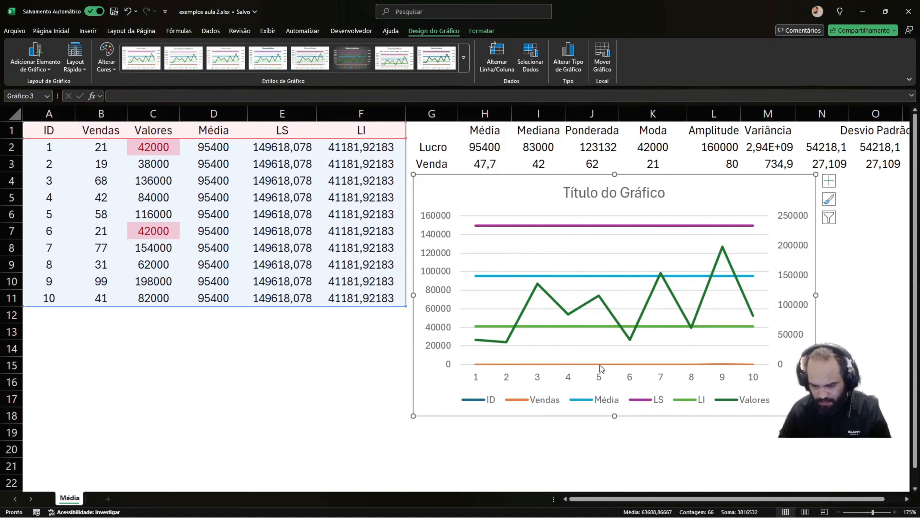
Assign the Vendas series to the chart's secondary axis instead of the Valores series
right_click(601, 352)
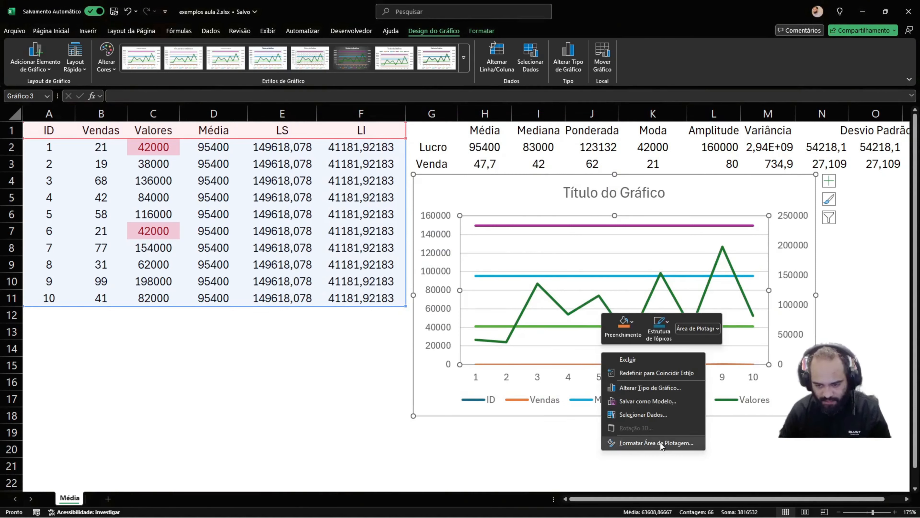
click(648, 389)
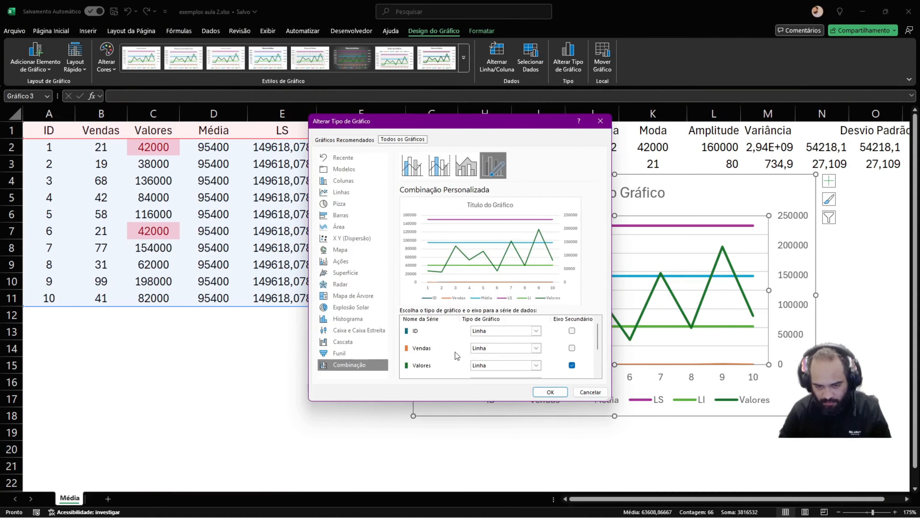
click(571, 365)
click(571, 348)
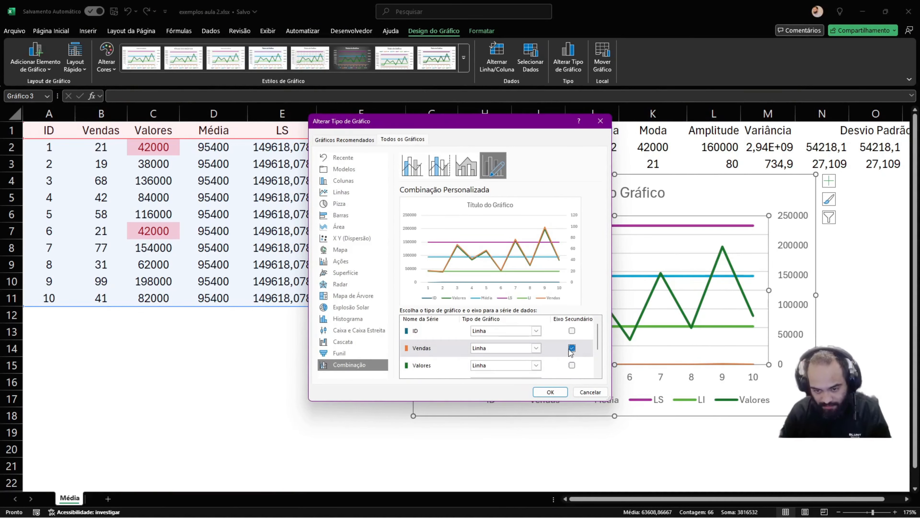
click(551, 391)
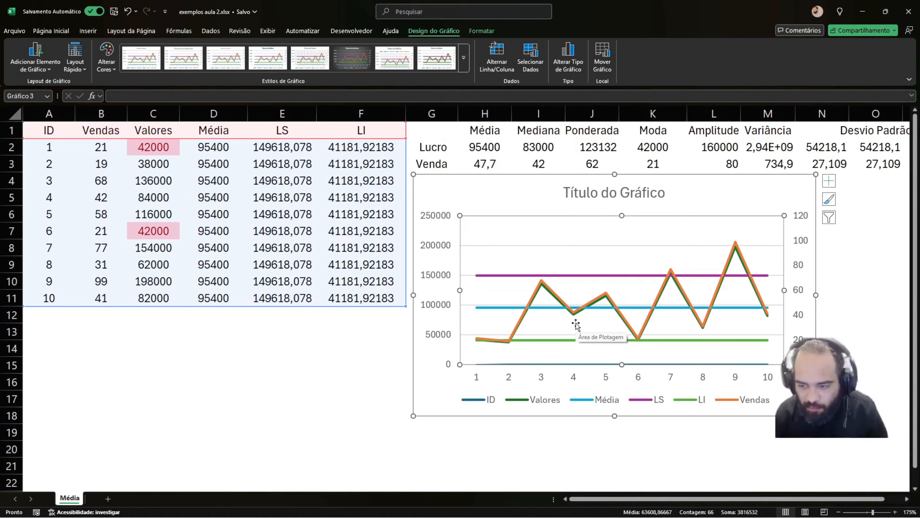
click(799, 233)
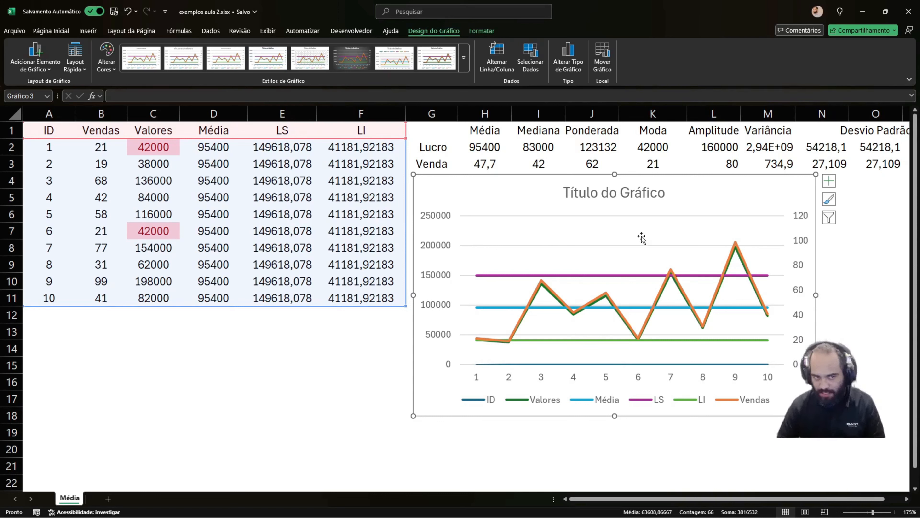
right_click(648, 257)
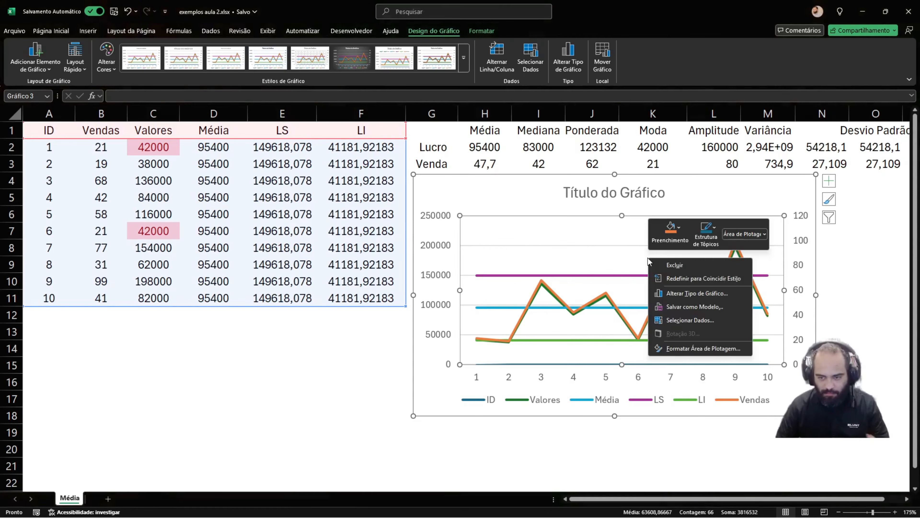
click(710, 294)
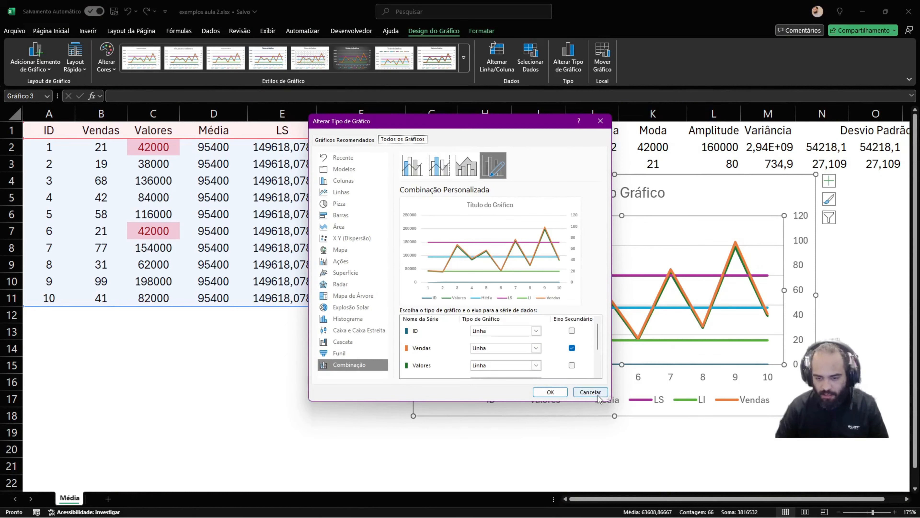
click(590, 391)
Exclude the Vendas series from the chart's data source
right_click(666, 296)
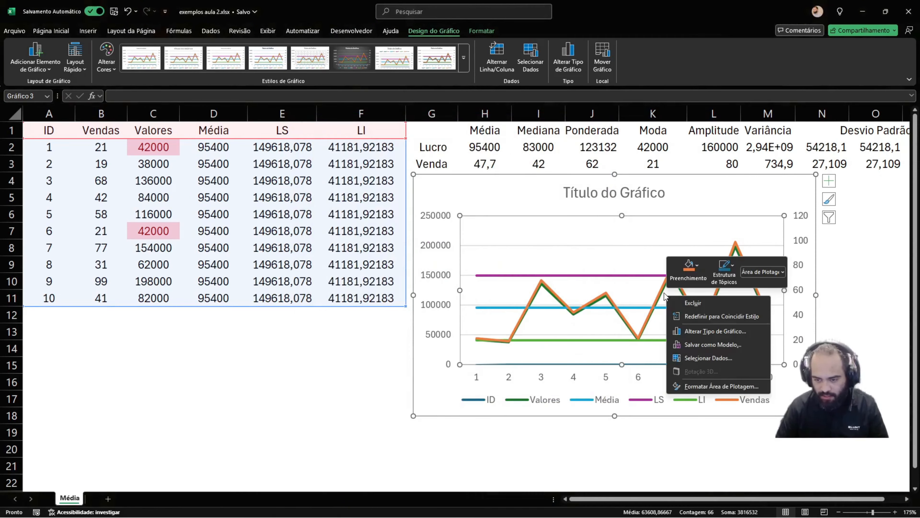
click(723, 358)
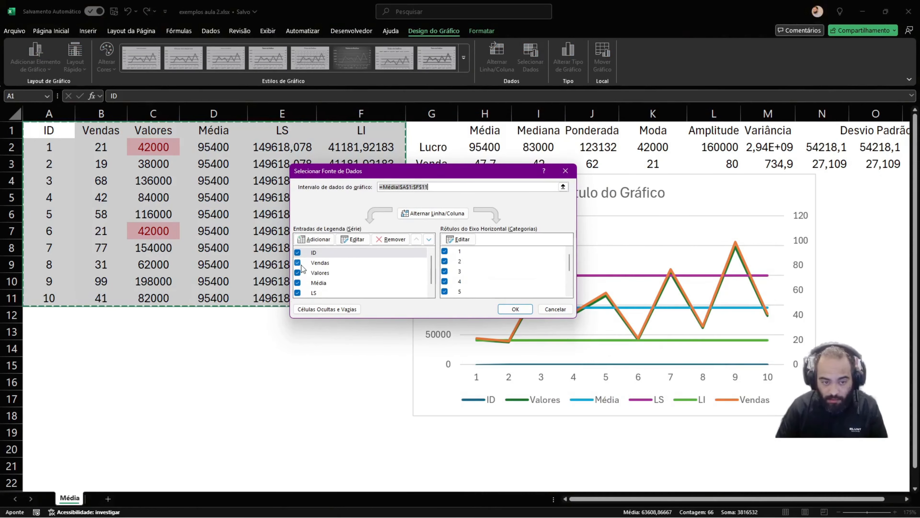
click(297, 262)
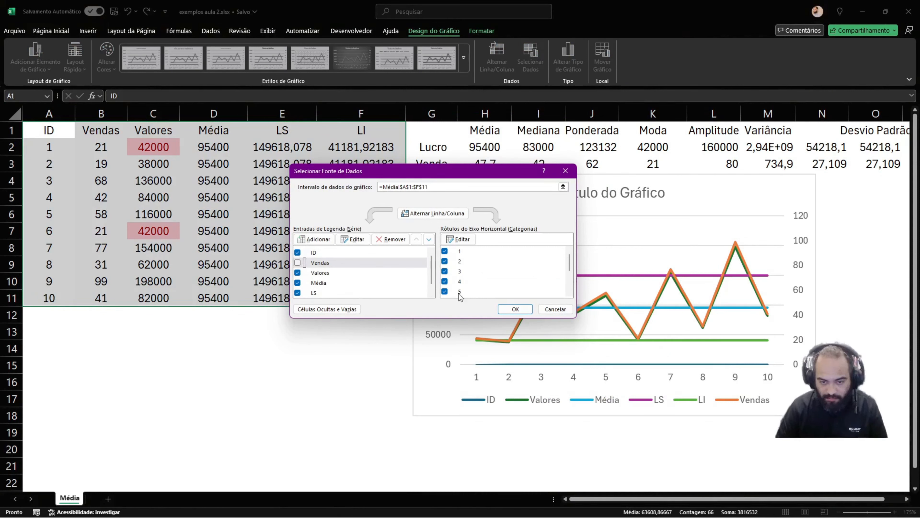
click(514, 308)
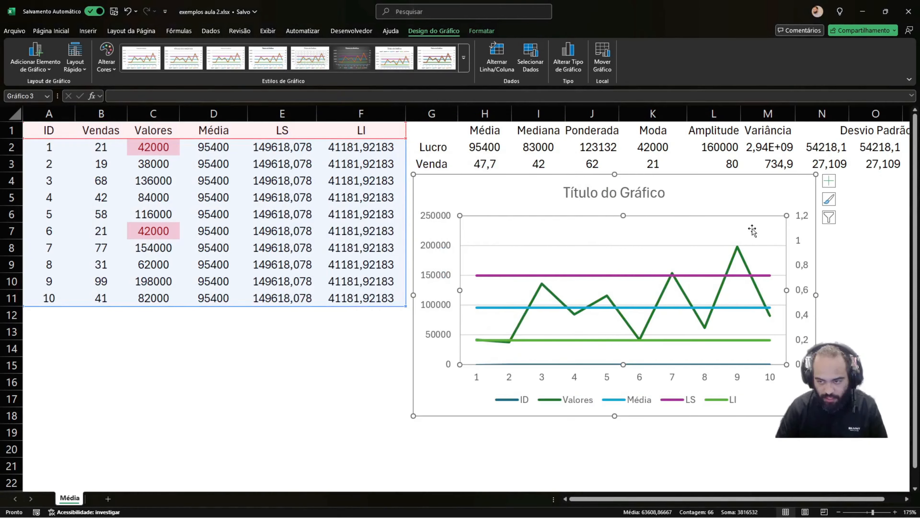
Delete the chart's secondary vertical axis
click(802, 220)
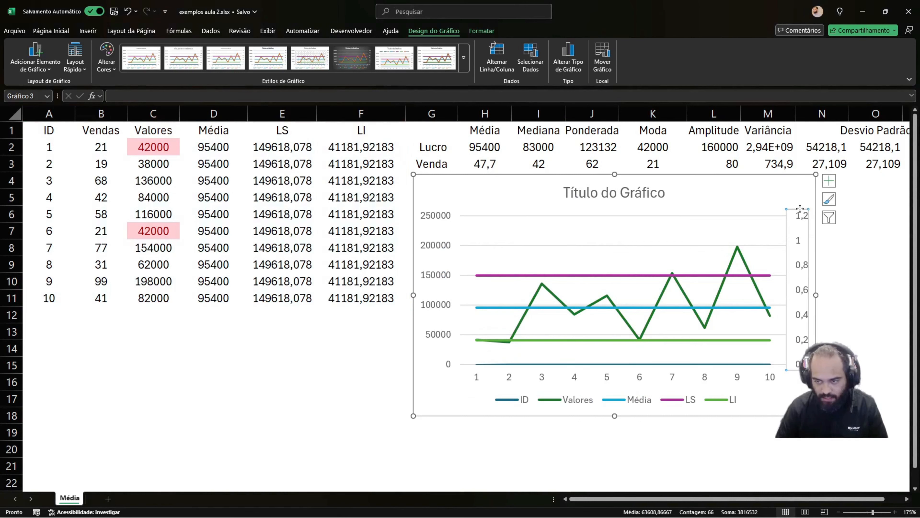
key(Delete)
text(;)
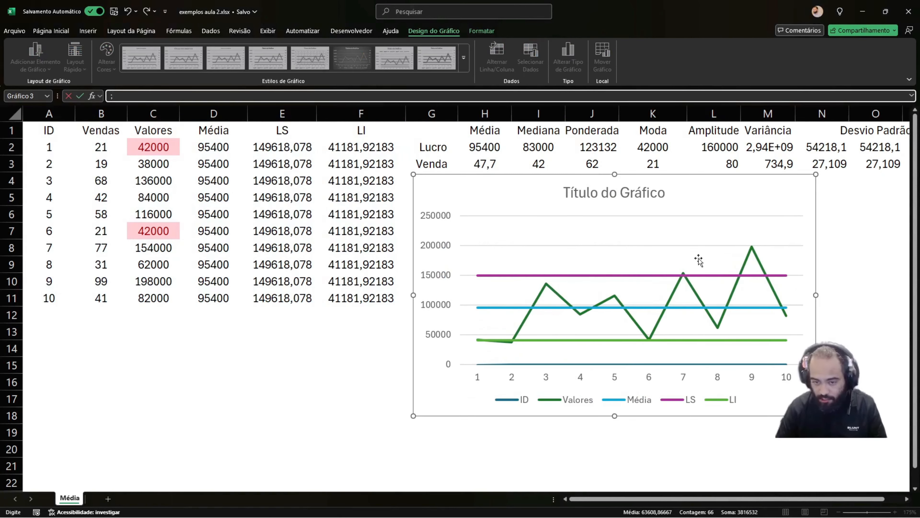
click(699, 276)
Shift the chart slightly and change its title to "Análise de Lucros"
drag(700, 183, 567, 191)
click(684, 195)
text(aN)
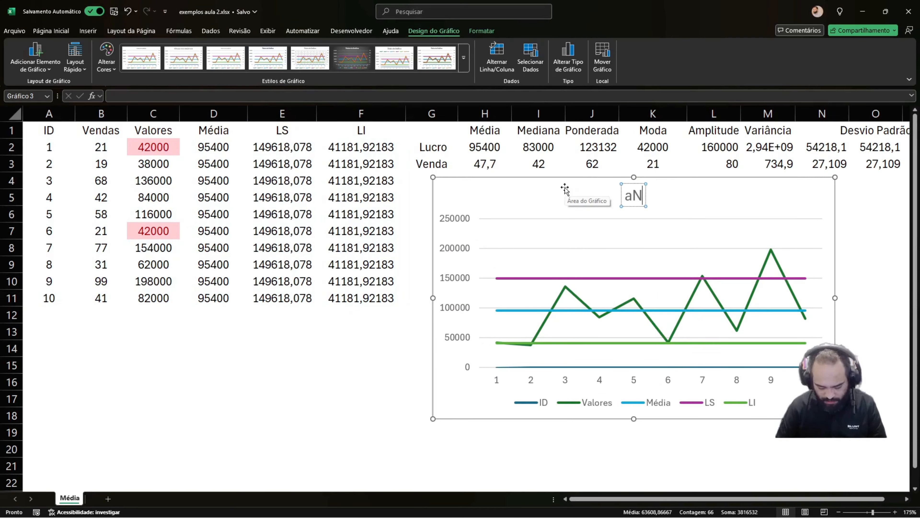
key(BackSpace)
key(BackSpace)
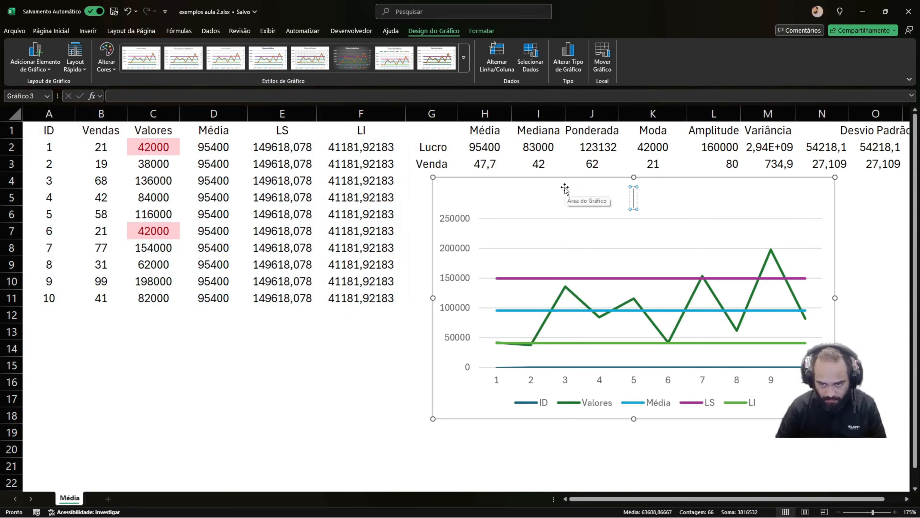
text(An)
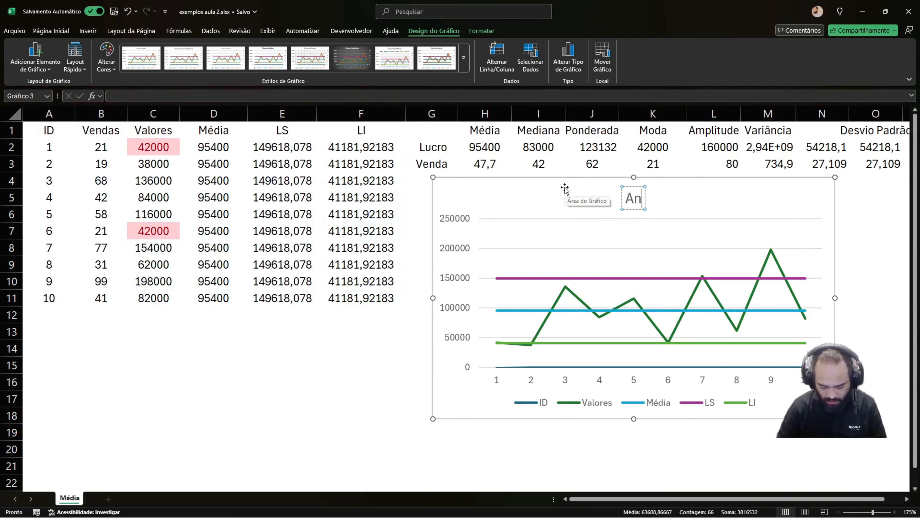
text(álise)
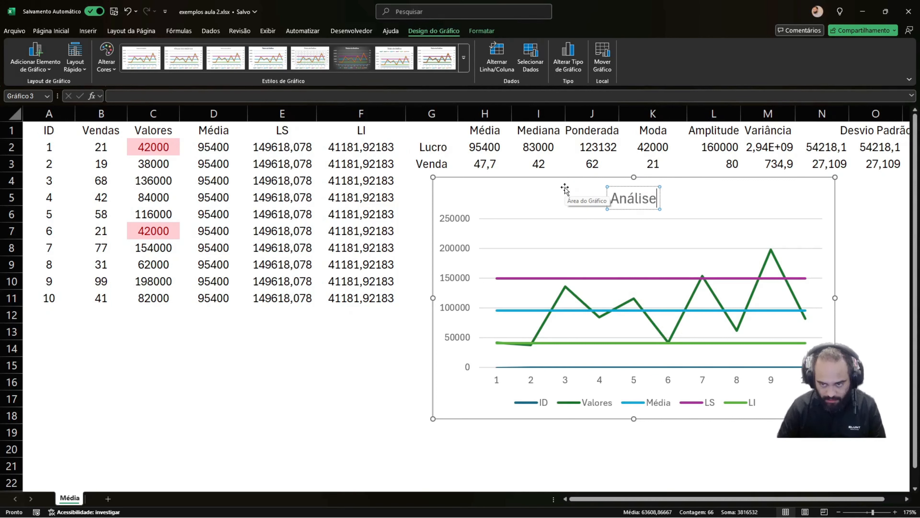
text( de L)
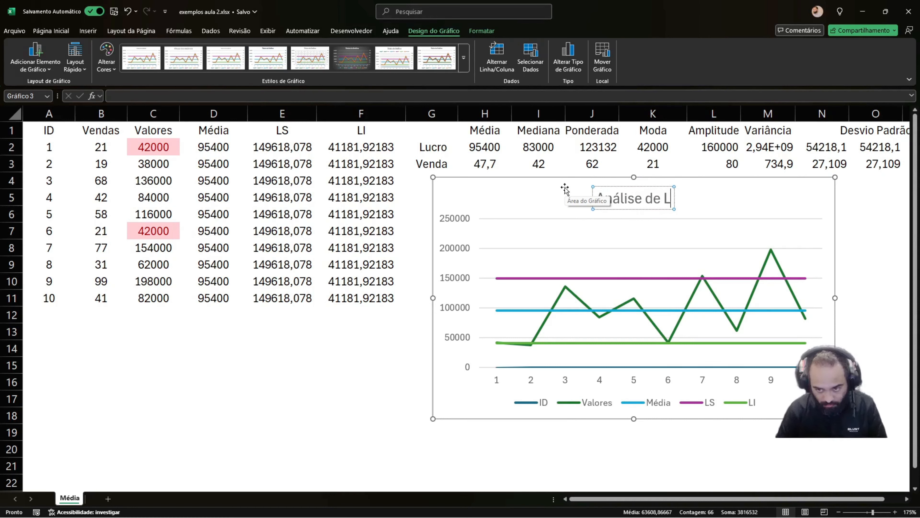
text(cros)
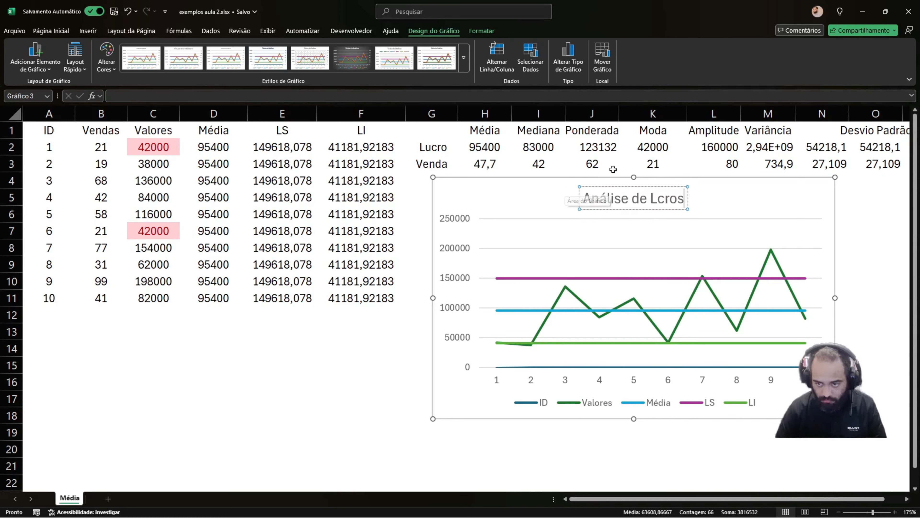
key(BackSpace)
key(BackSpace)
key(BackSpace)
key(BackSpace)
text(u)
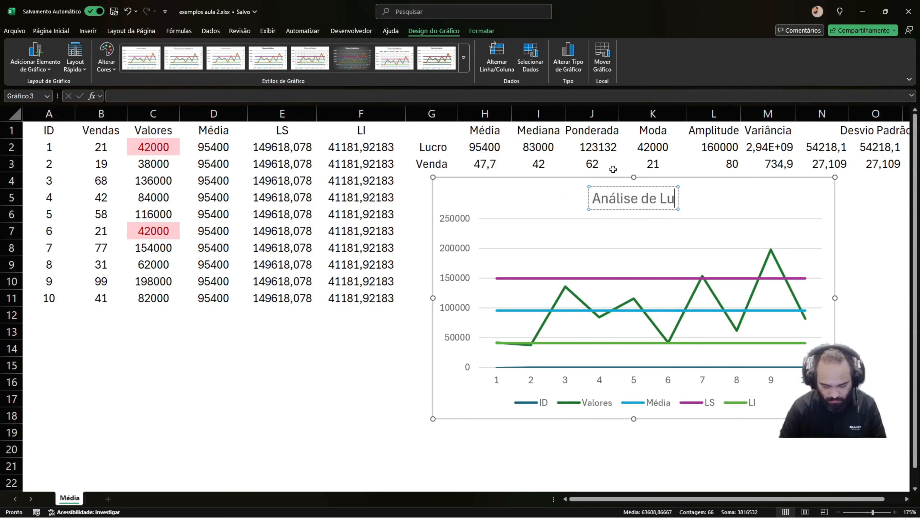
text(cro)
text(s)
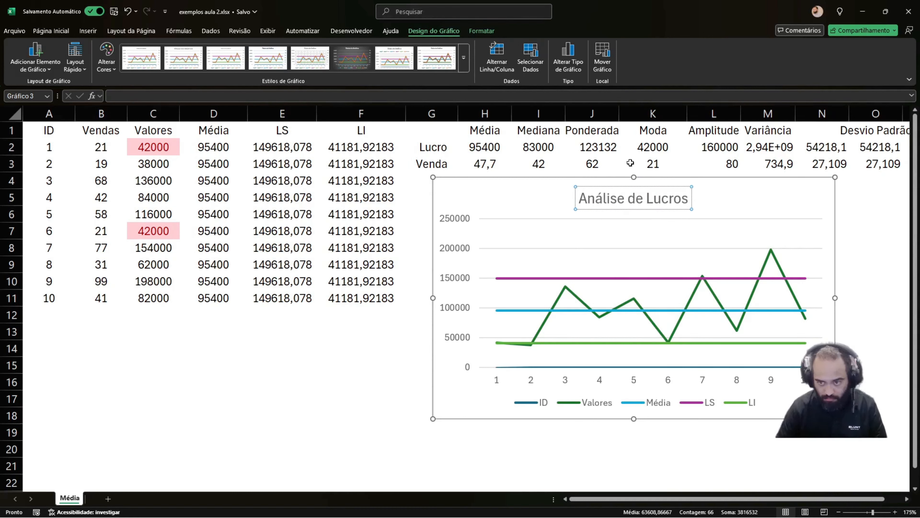
click(747, 194)
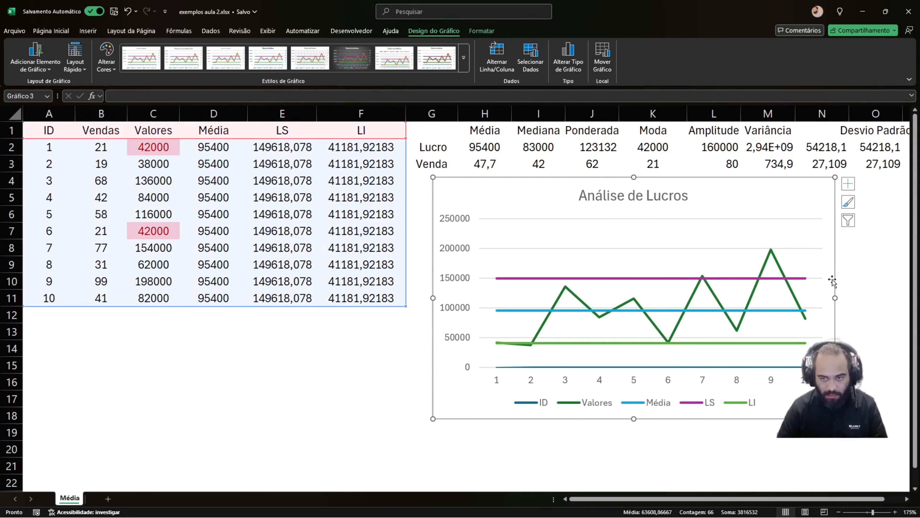
Exclude the ID series from the chart's data source
click(866, 282)
click(722, 243)
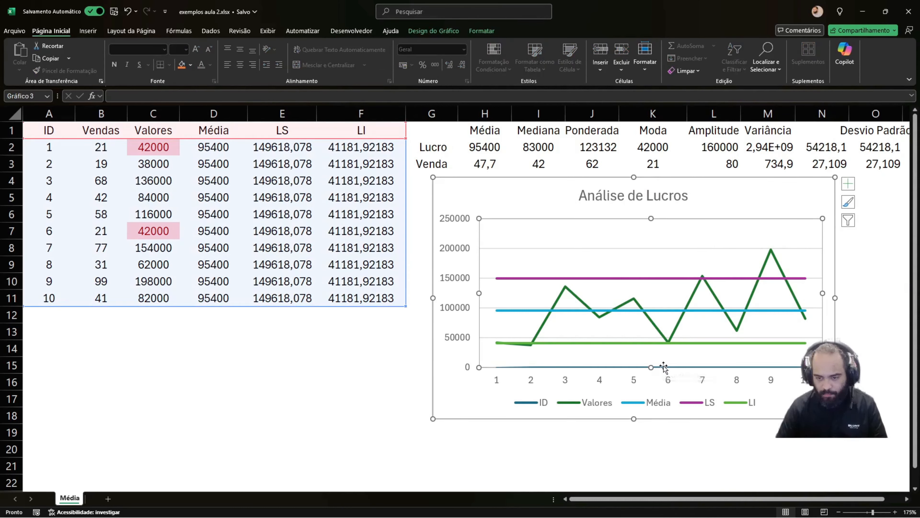
right_click(659, 308)
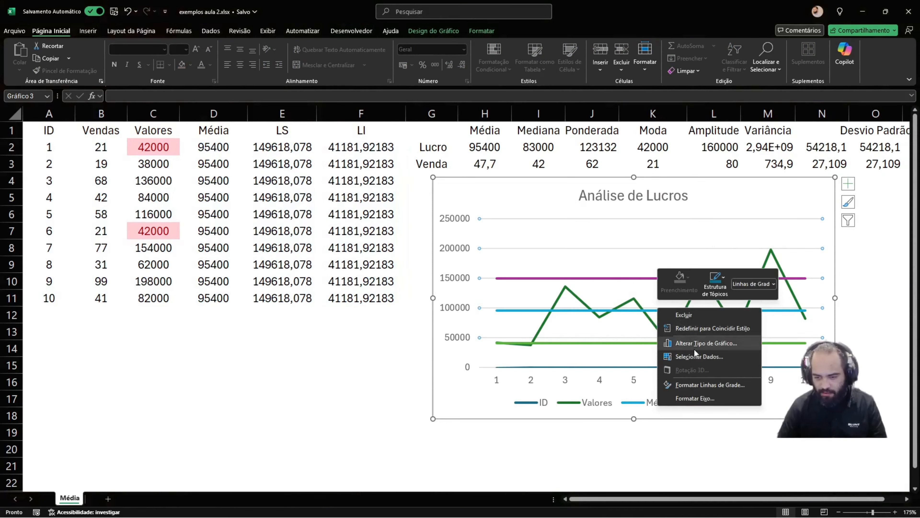
click(696, 356)
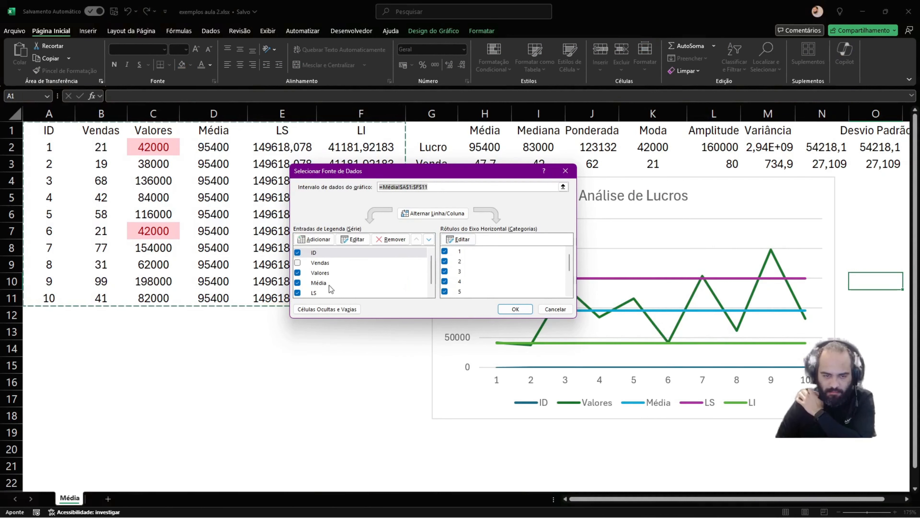
click(297, 252)
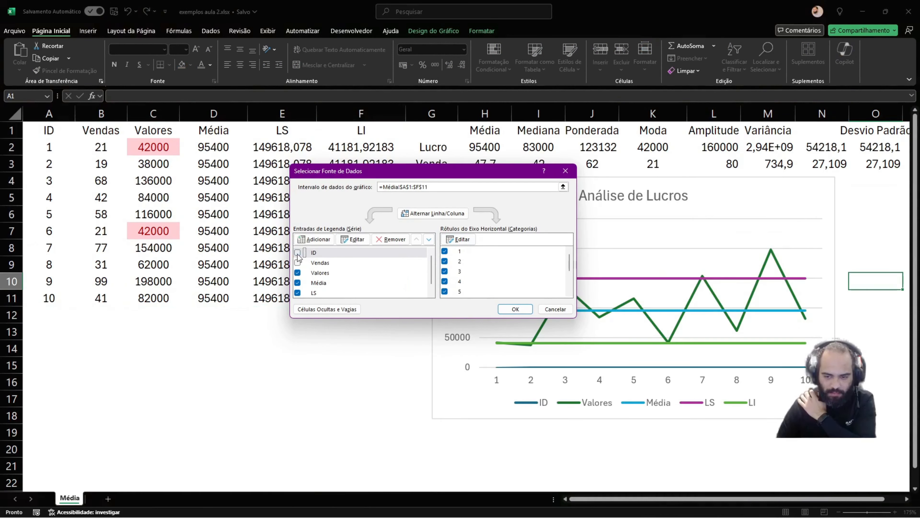
click(508, 306)
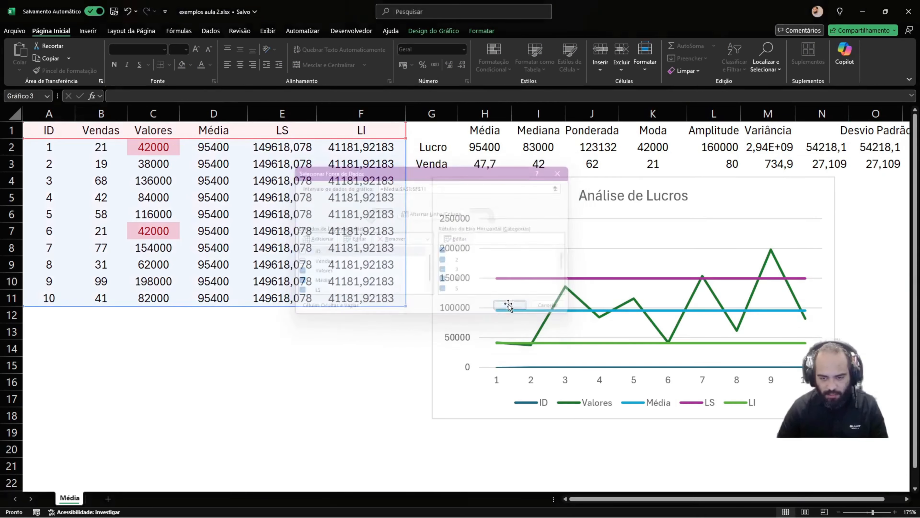
Format the whole LS series line with a dotted dash type and a width of 2 pt
right_click(638, 278)
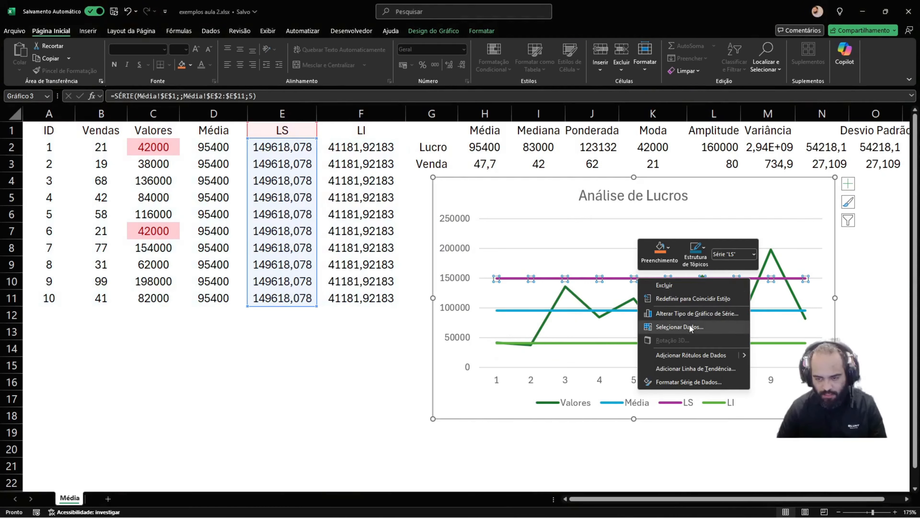
click(621, 279)
double_click(621, 277)
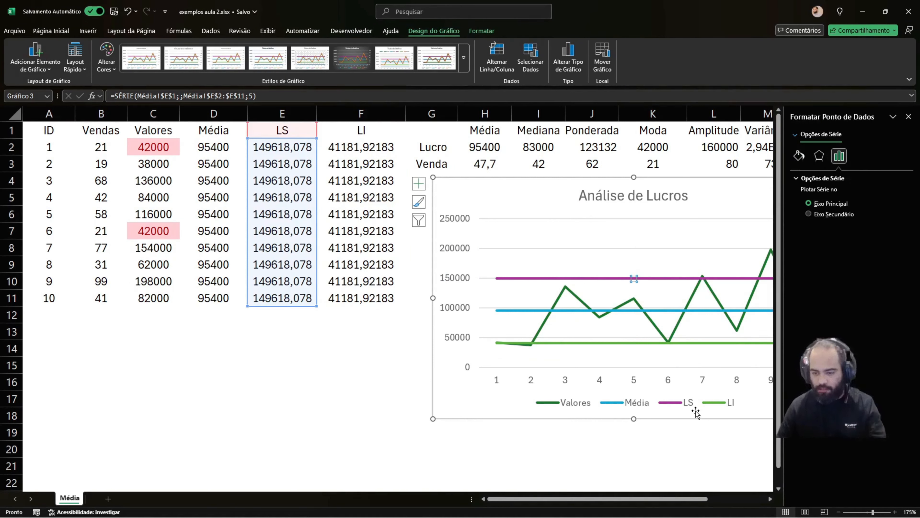
click(670, 279)
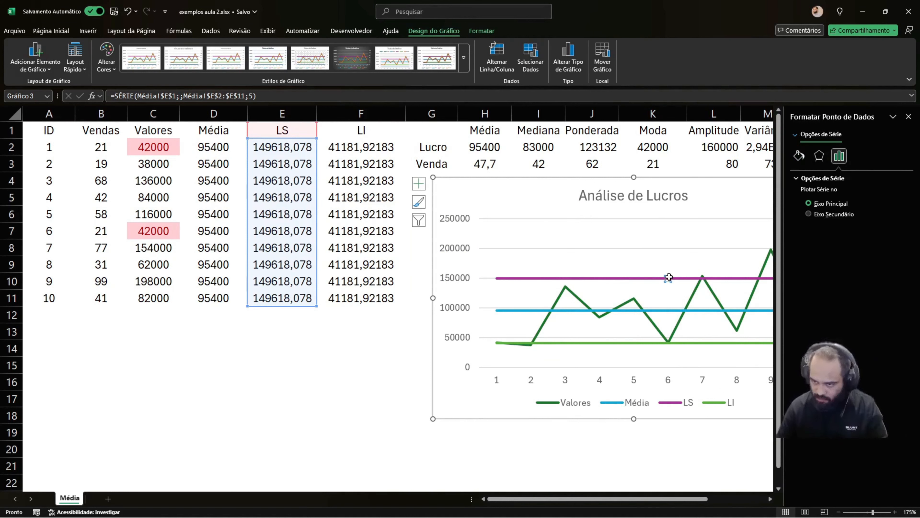
click(800, 154)
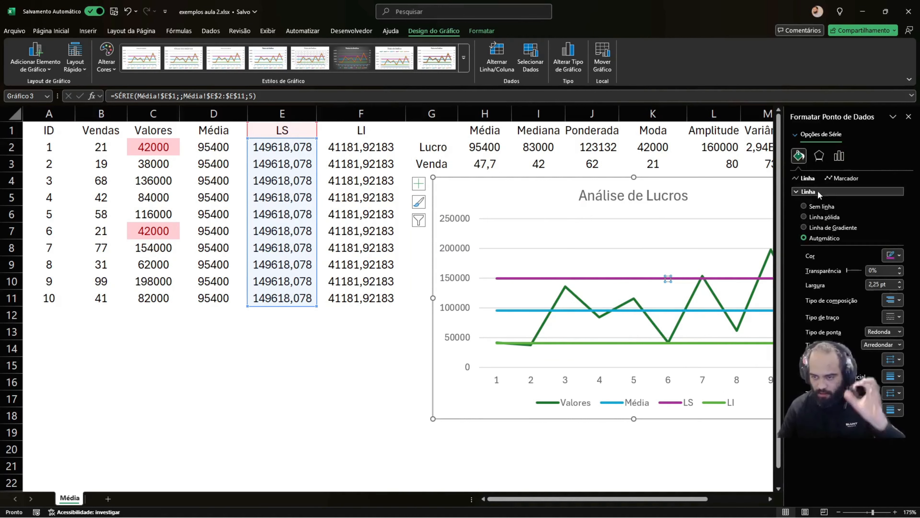
click(898, 318)
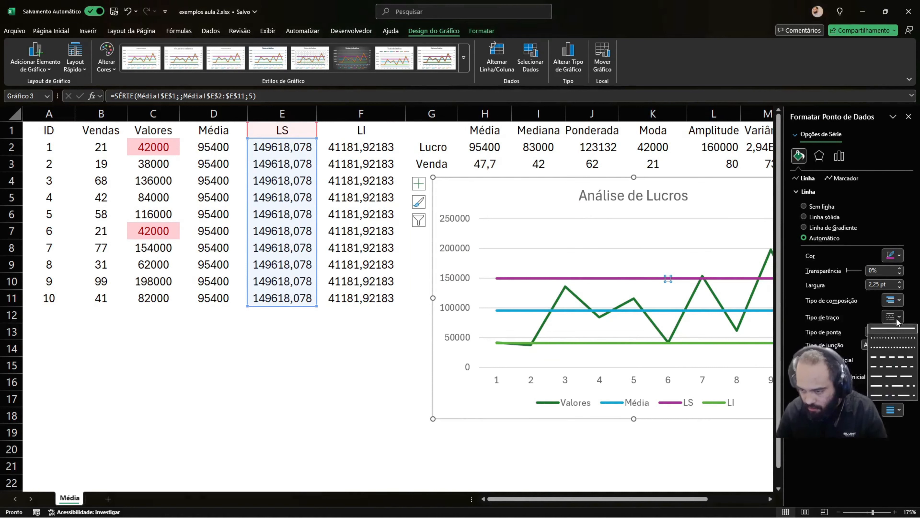
click(896, 343)
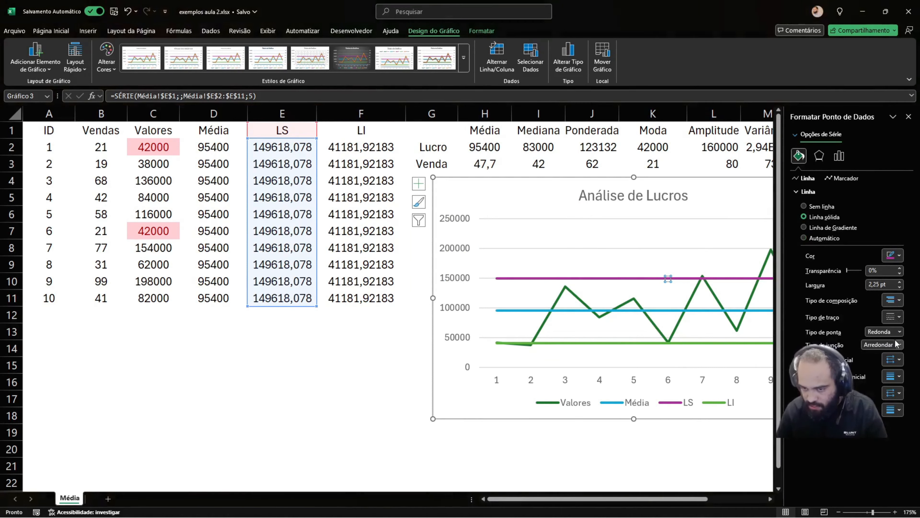
click(673, 270)
click(652, 278)
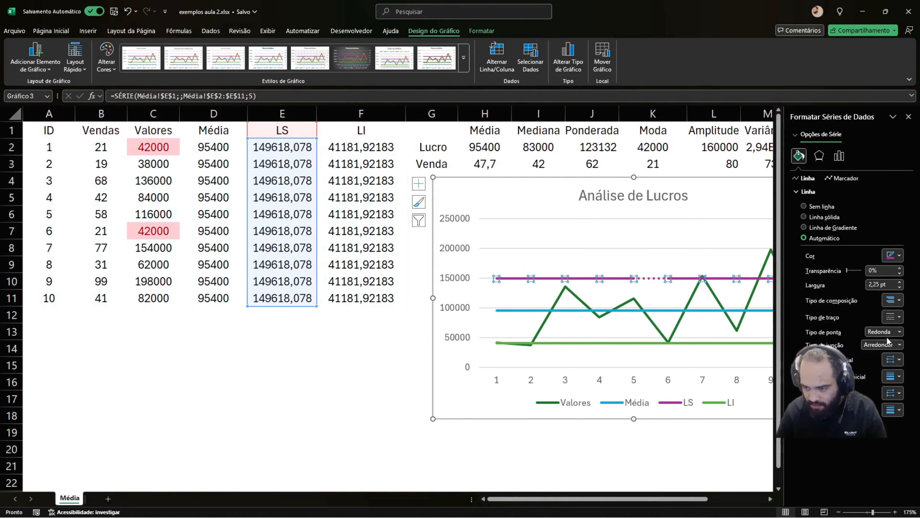
click(899, 317)
click(896, 343)
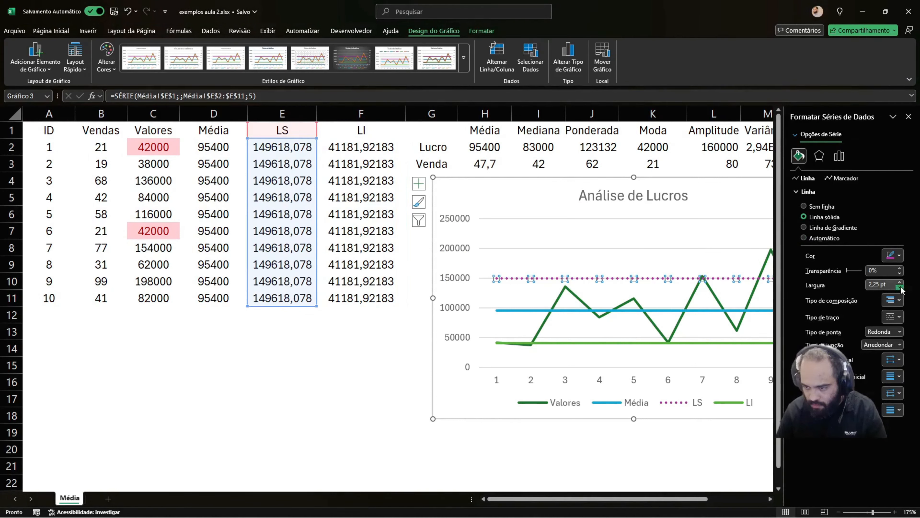
Format the LI series line with a dotted dash type and a width of 2 pt
click(759, 343)
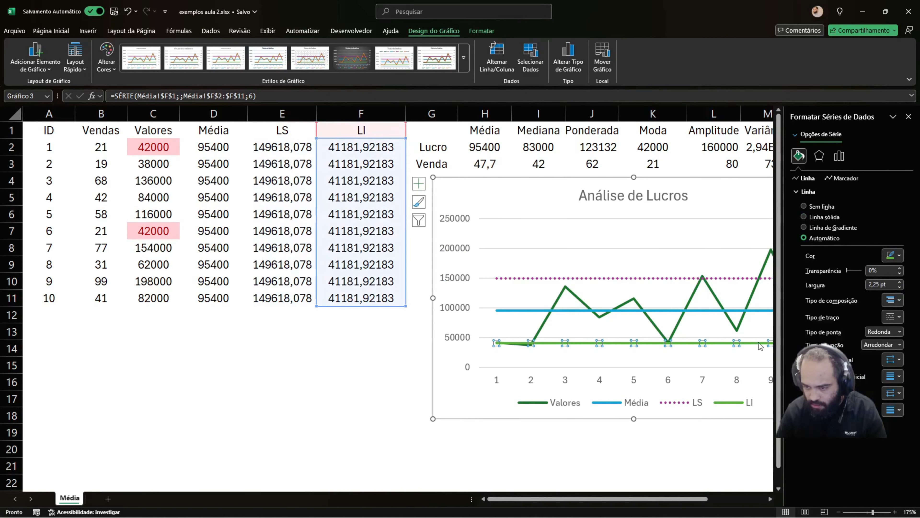
click(899, 317)
click(896, 338)
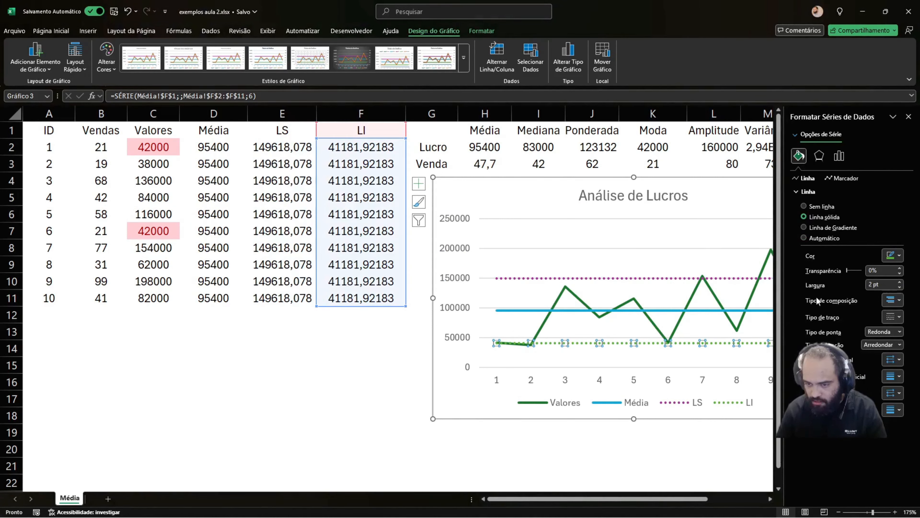
Format the Média series line with a dashed dash type and a width of 2 pt
click(711, 311)
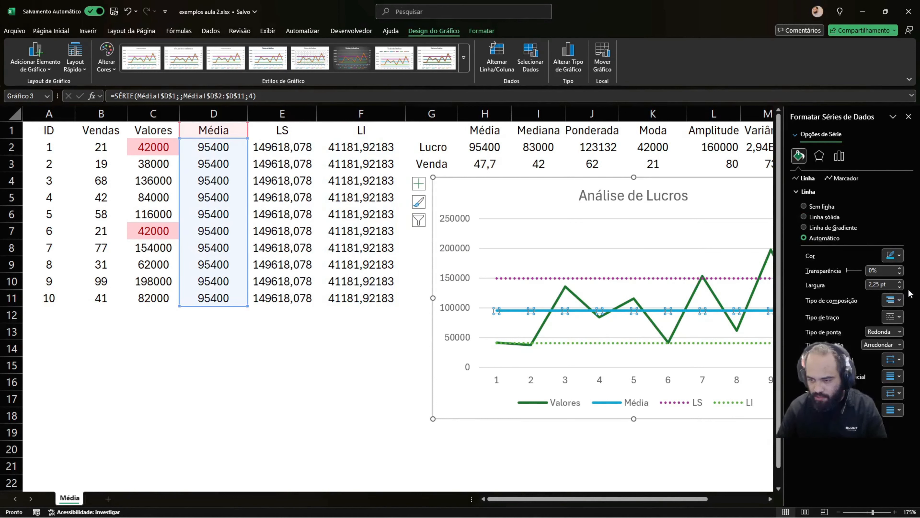
click(899, 316)
click(896, 338)
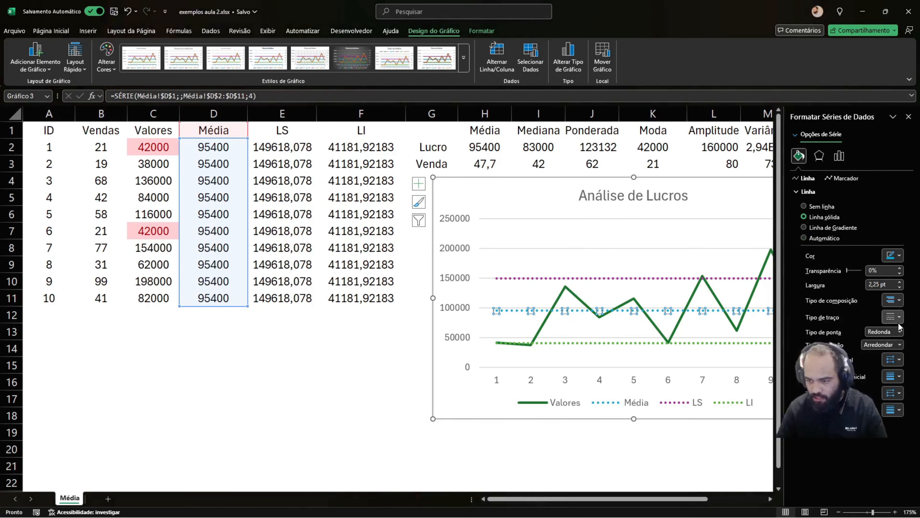
click(898, 317)
click(896, 359)
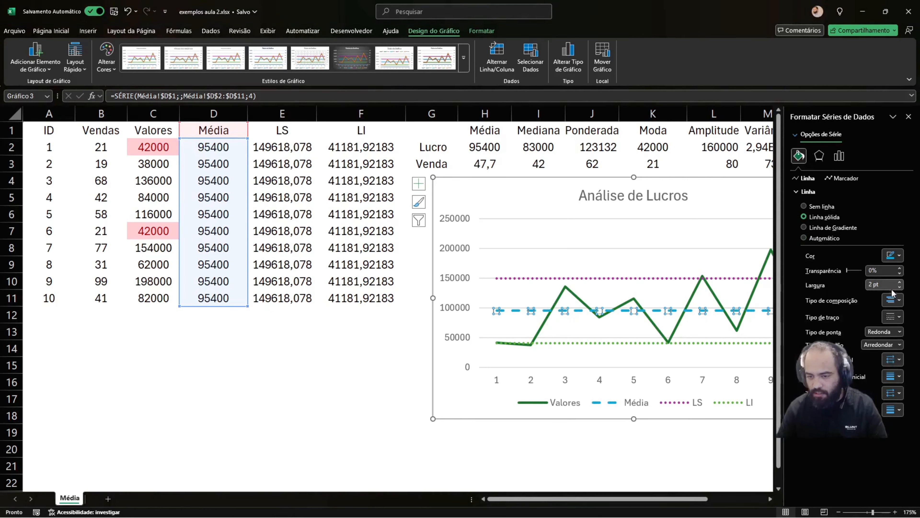
click(486, 372)
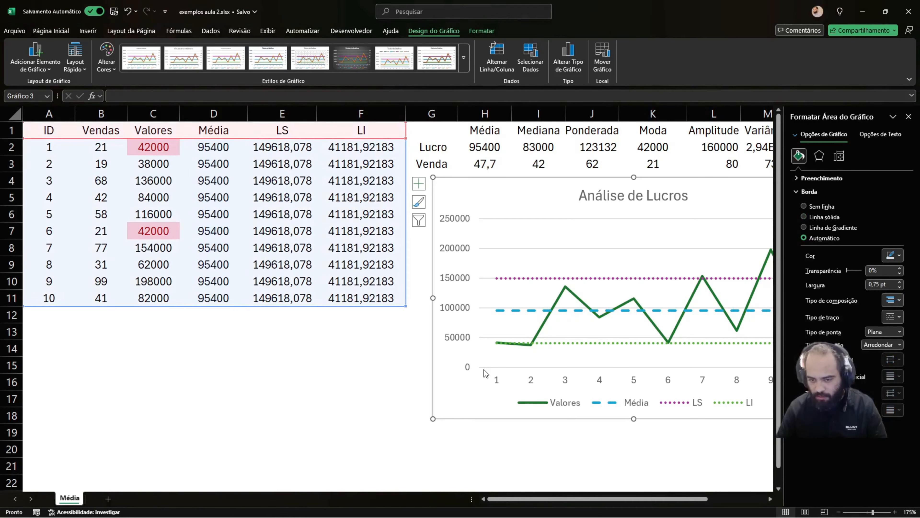
Set the line transparency of the LS and Média series to 10%
click(726, 278)
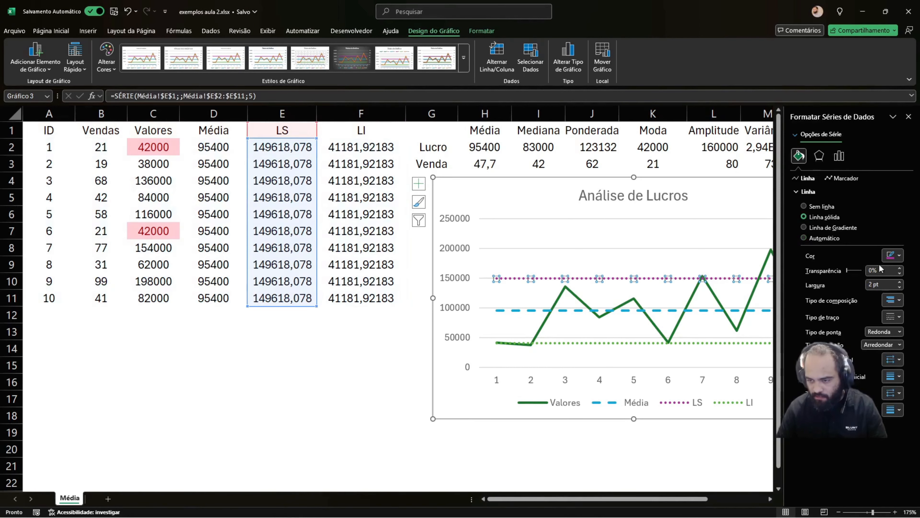
click(900, 268)
click(900, 269)
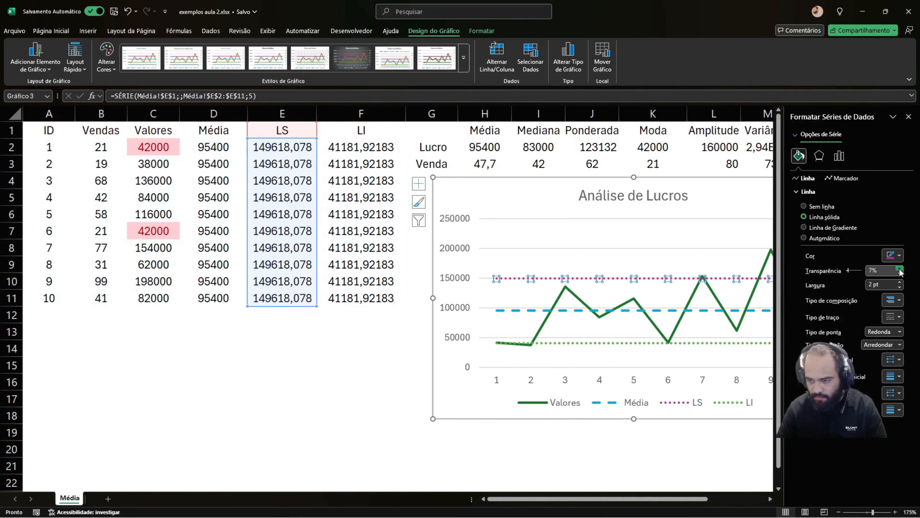
click(759, 311)
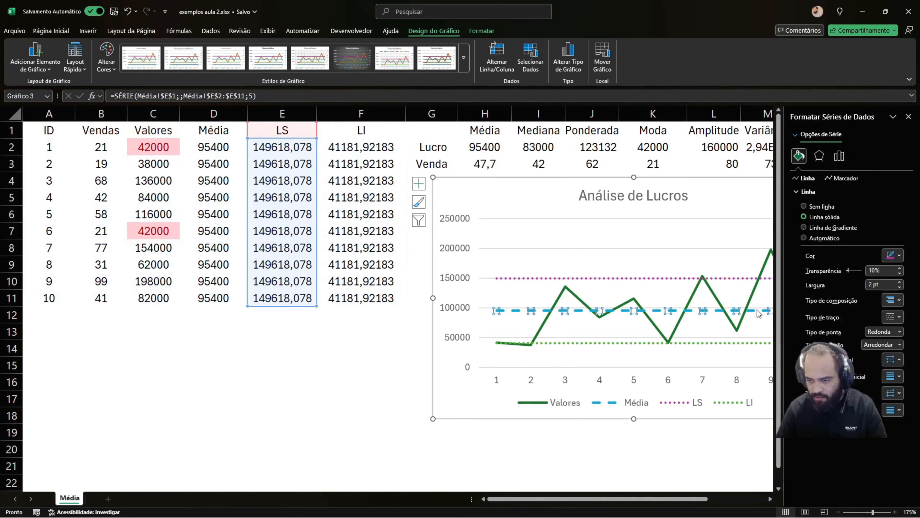
click(900, 269)
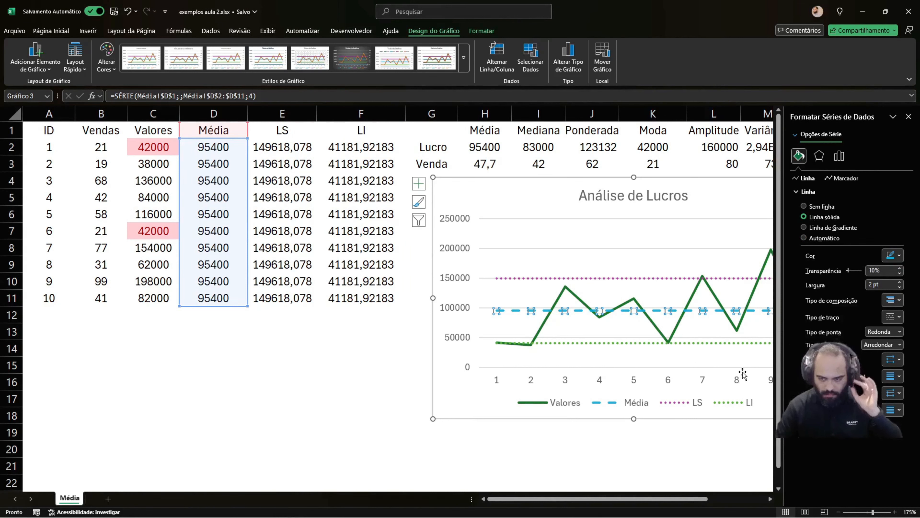
Increase the line transparency of the LI series
click(748, 343)
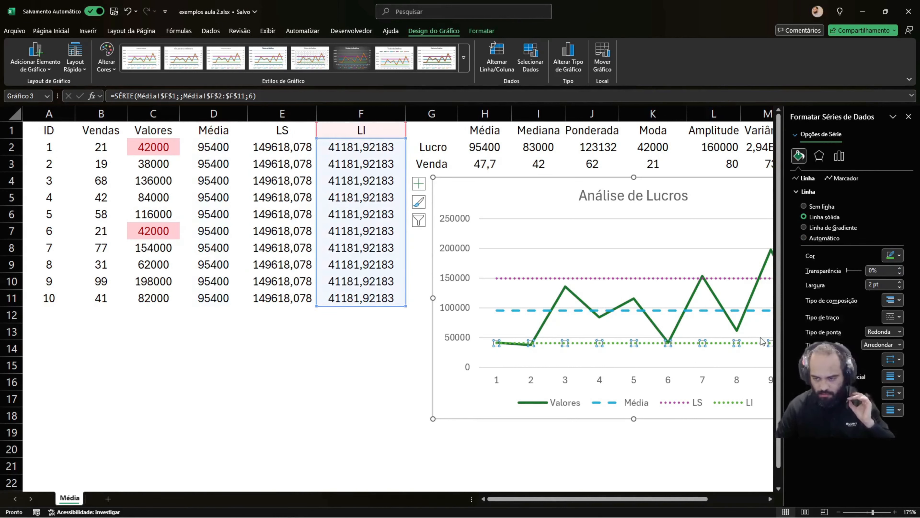
click(899, 268)
click(899, 268)
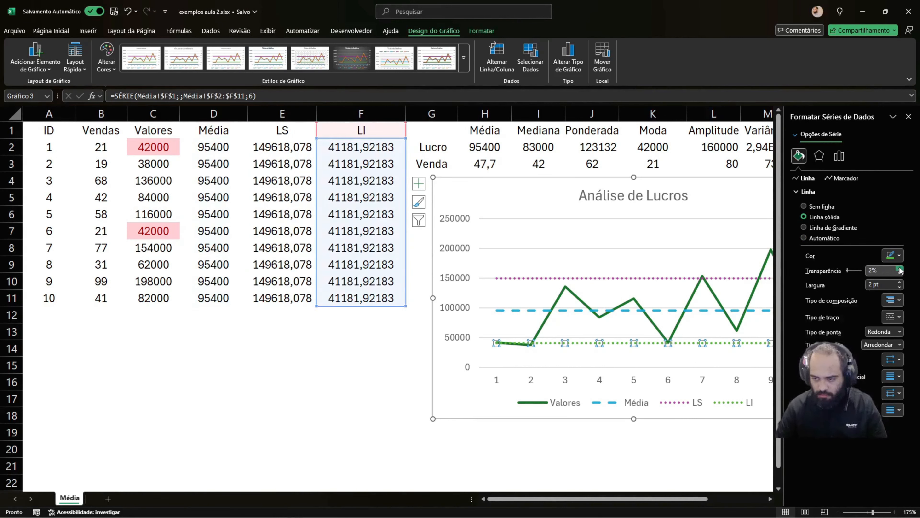
click(899, 269)
click(720, 249)
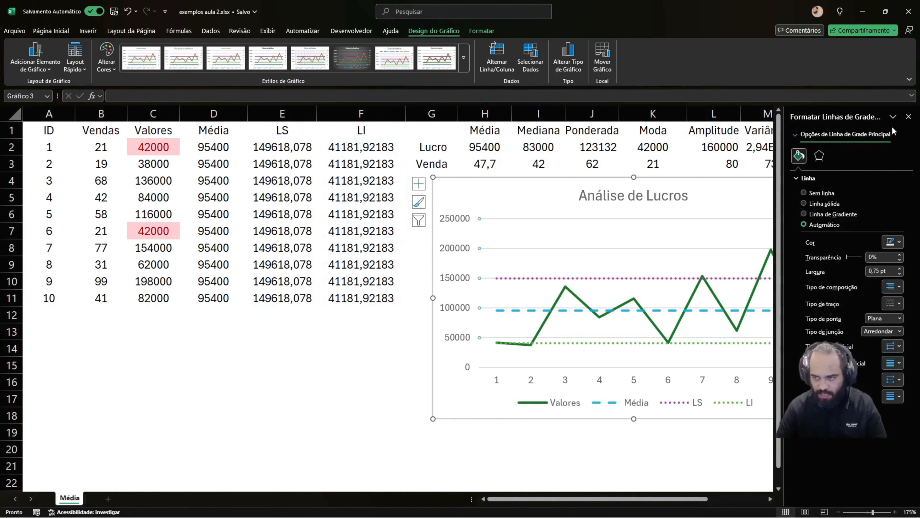
Examine the Valores line against the LS, Média and LI lines in the chart at 200% zoom, without the gridline formatting options
click(909, 116)
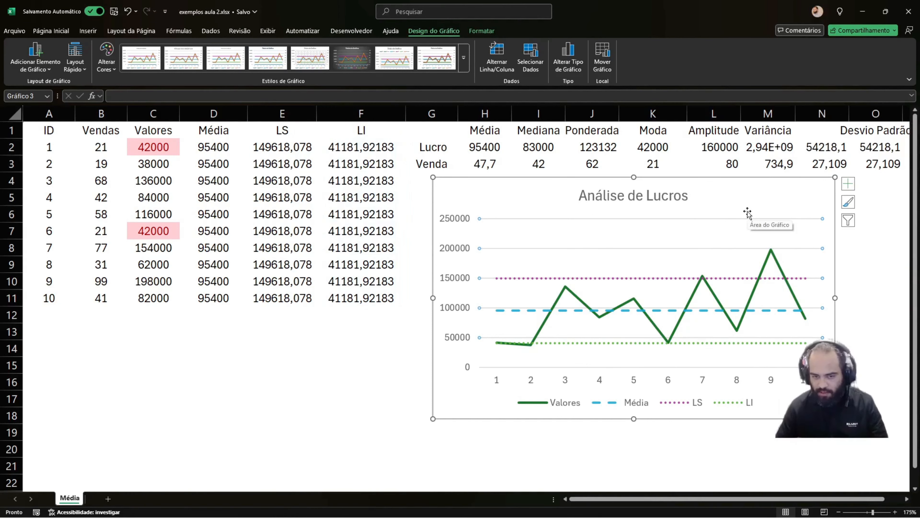
click(894, 512)
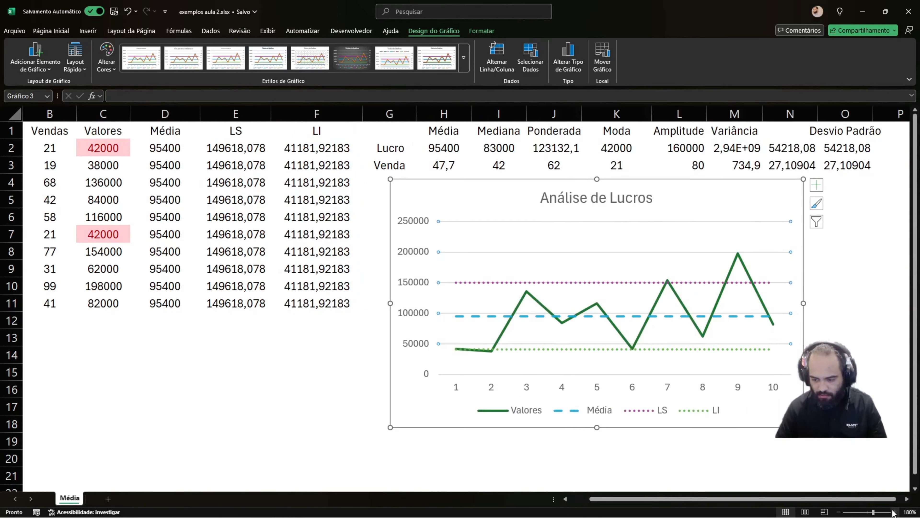
click(893, 512)
click(894, 512)
drag(814, 502, 855, 502)
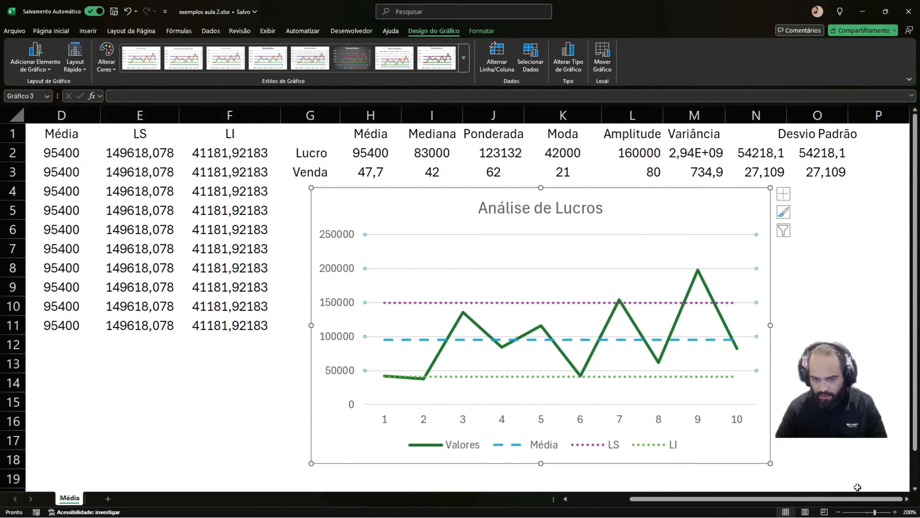
scroll(445, 296, down, 1)
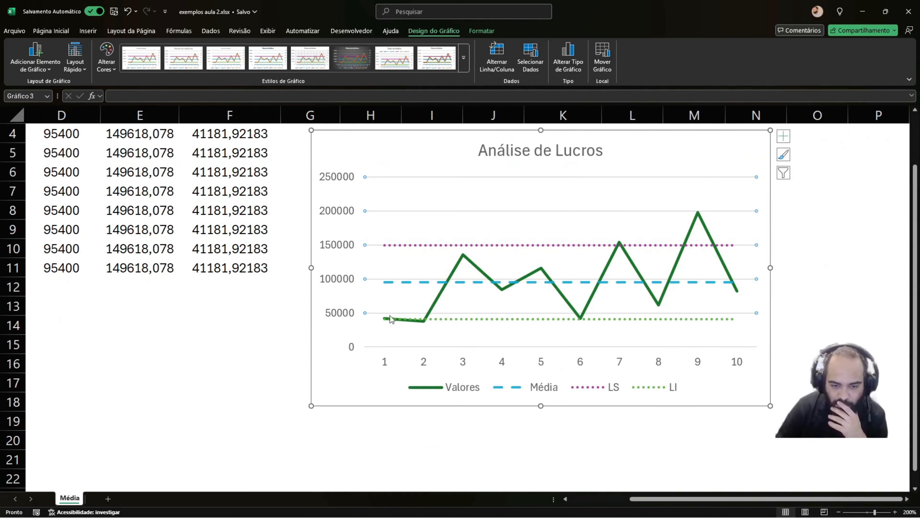
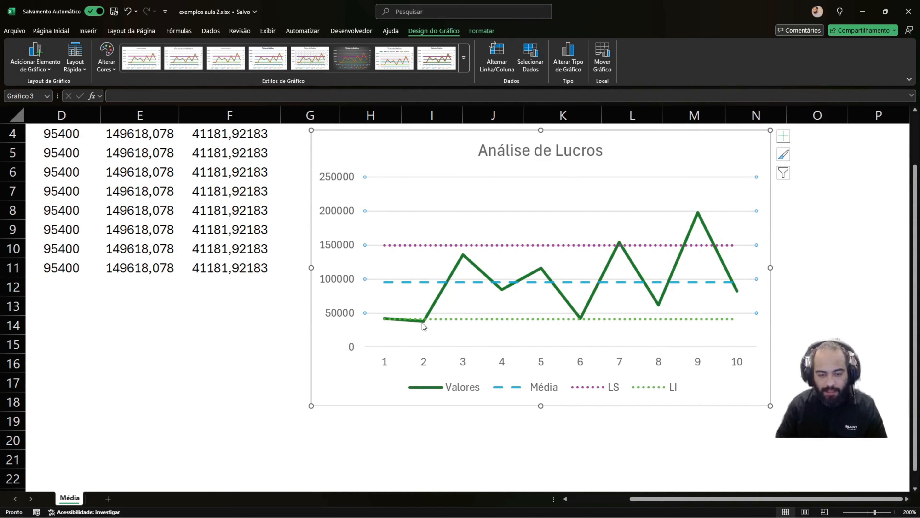
mouse_move(423, 325)
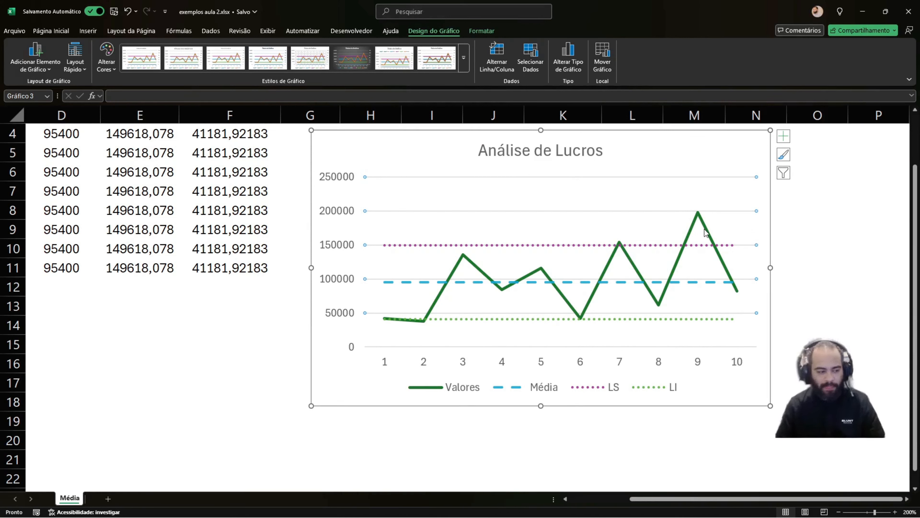
mouse_move(705, 232)
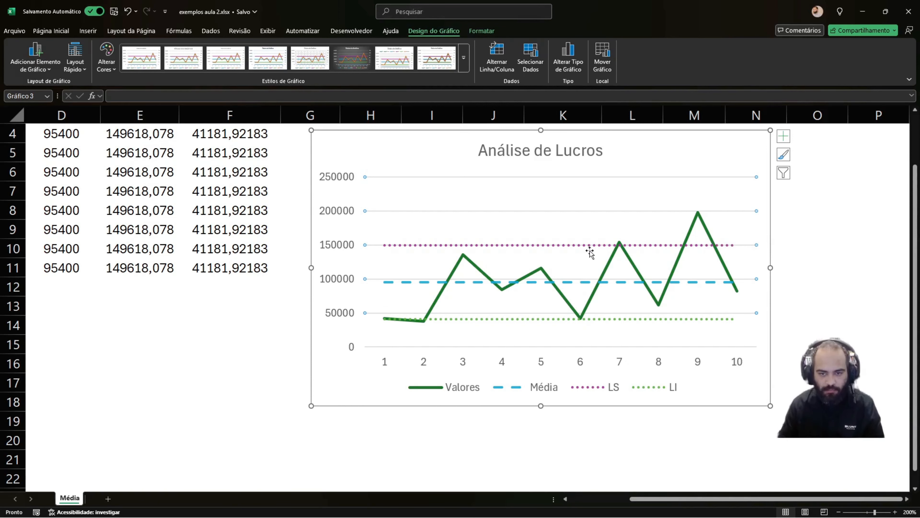
scroll(586, 259, down, 1)
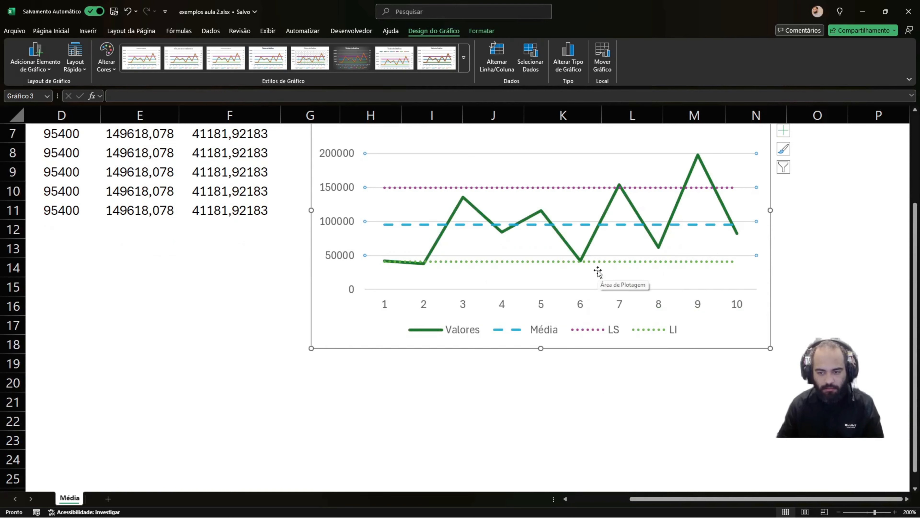
scroll(590, 261, up, 2)
scroll(513, 288, down, 2)
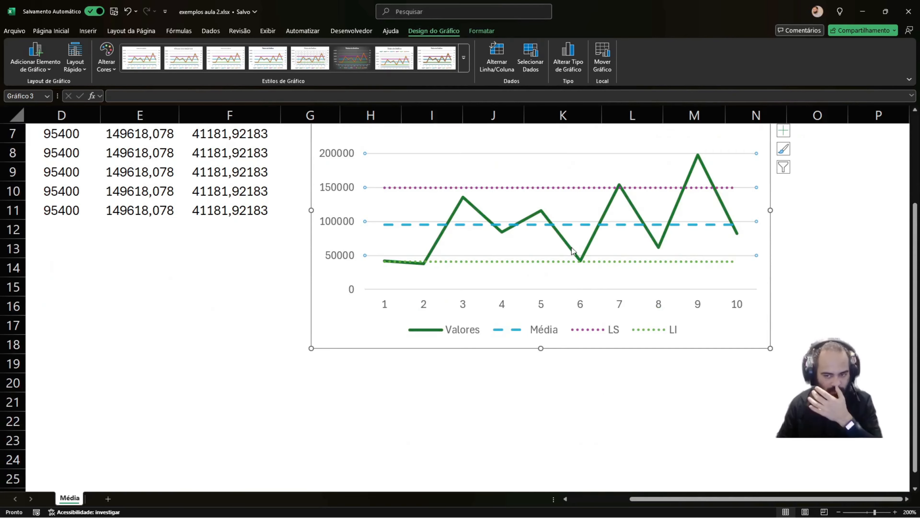
scroll(591, 214, up, 1)
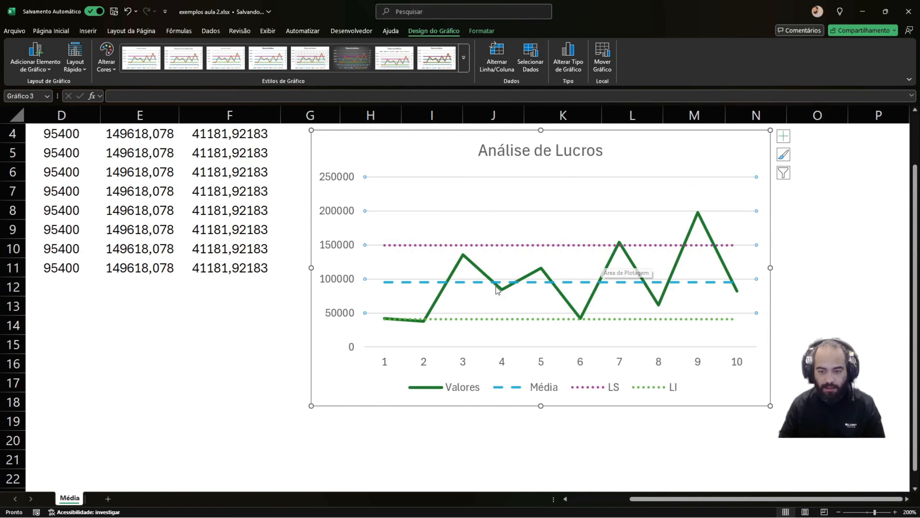
Add a linear trendline based on the Valores series to the "Análise de Lucros" chart
click(788, 139)
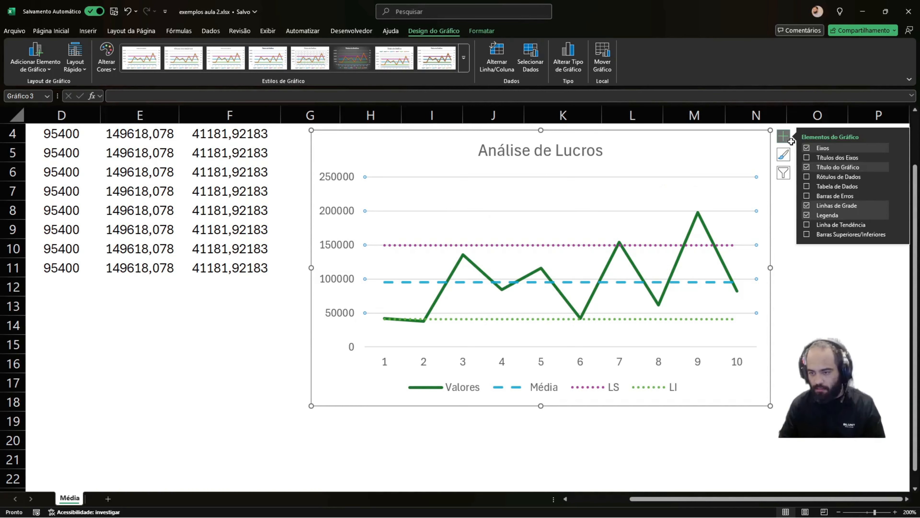
click(807, 225)
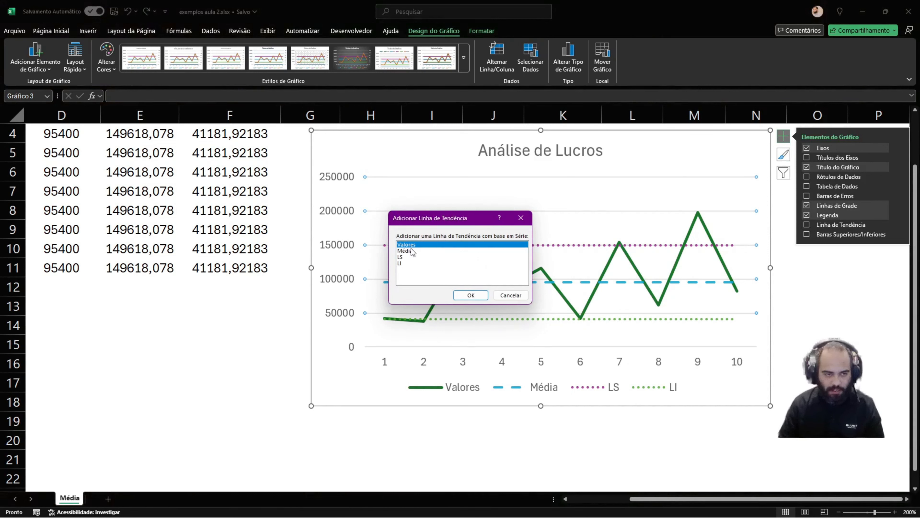
click(471, 295)
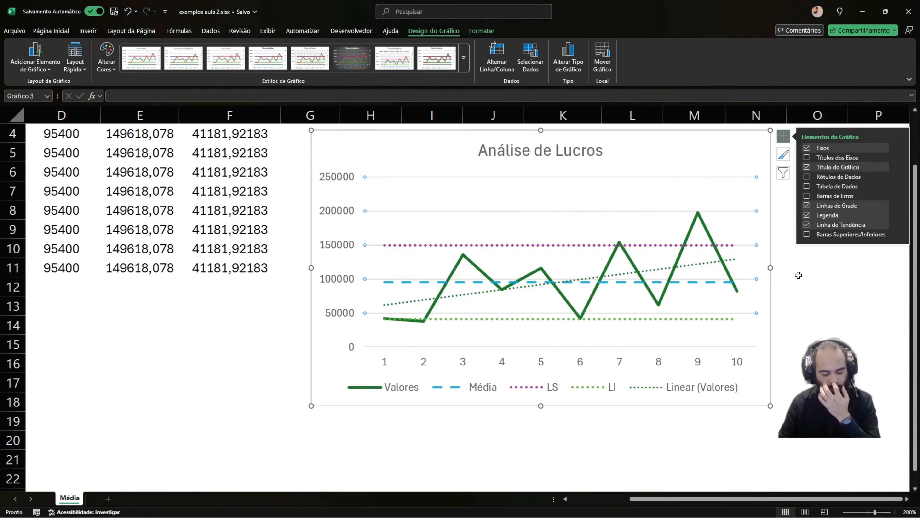
click(799, 286)
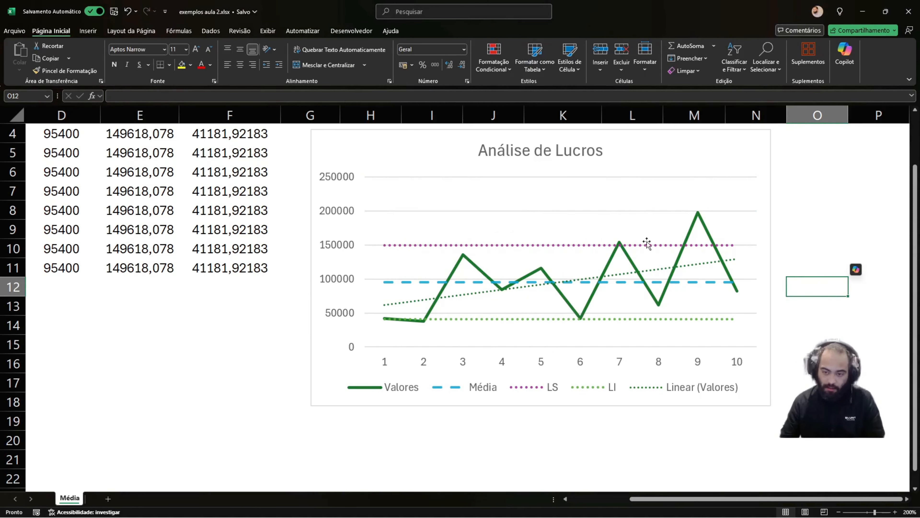
click(711, 219)
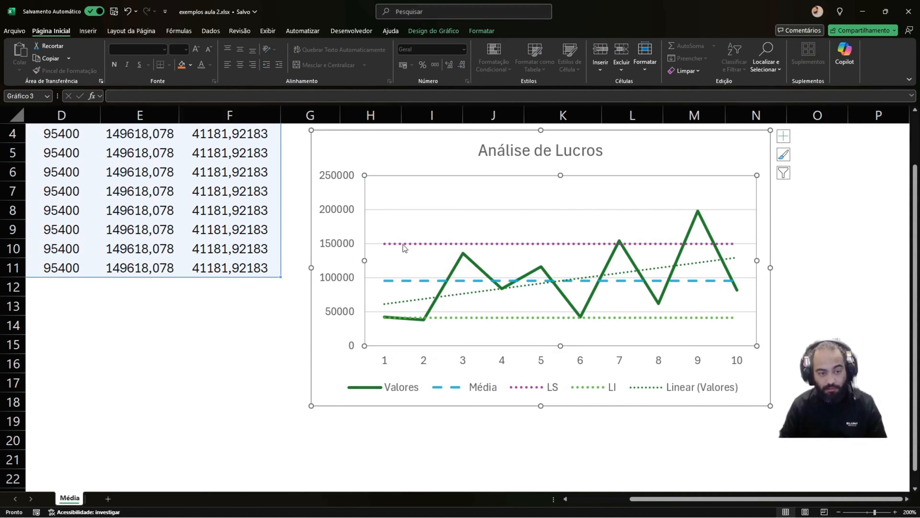
scroll(402, 244, up, 1)
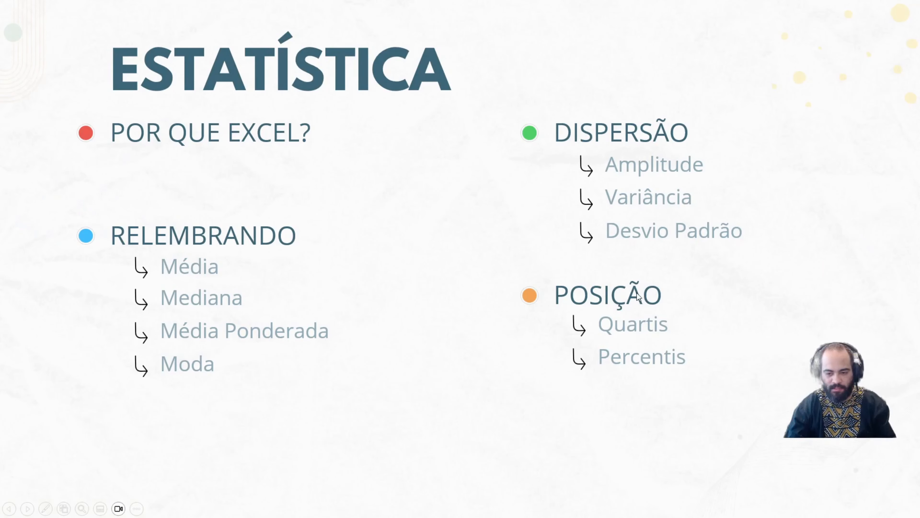
Switch from the slide presentation to the Excel workbook and enter the heading QUARTIL in cell I6
key(alt+Tab)
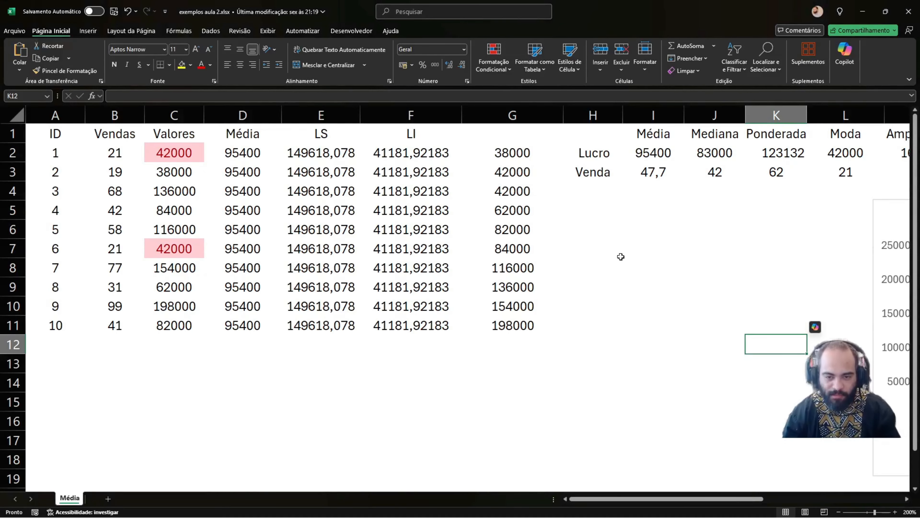
click(603, 231)
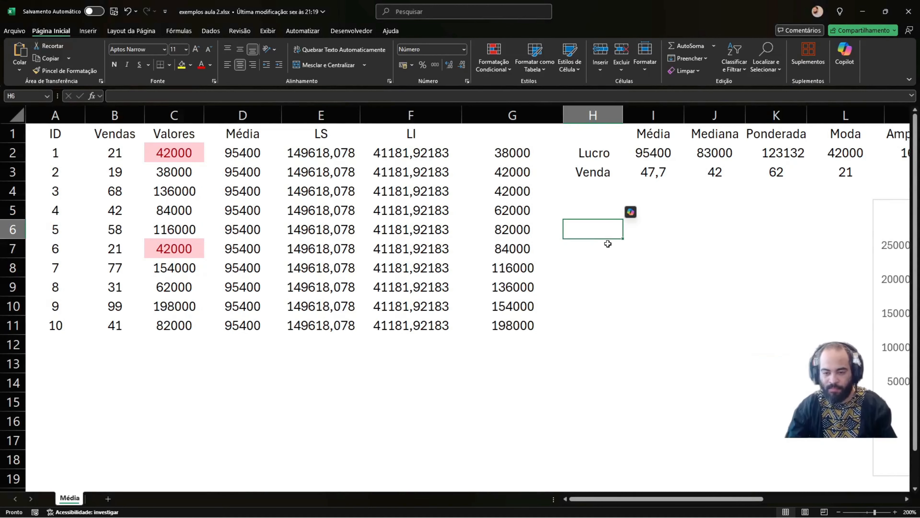
click(649, 232)
click(652, 215)
click(658, 229)
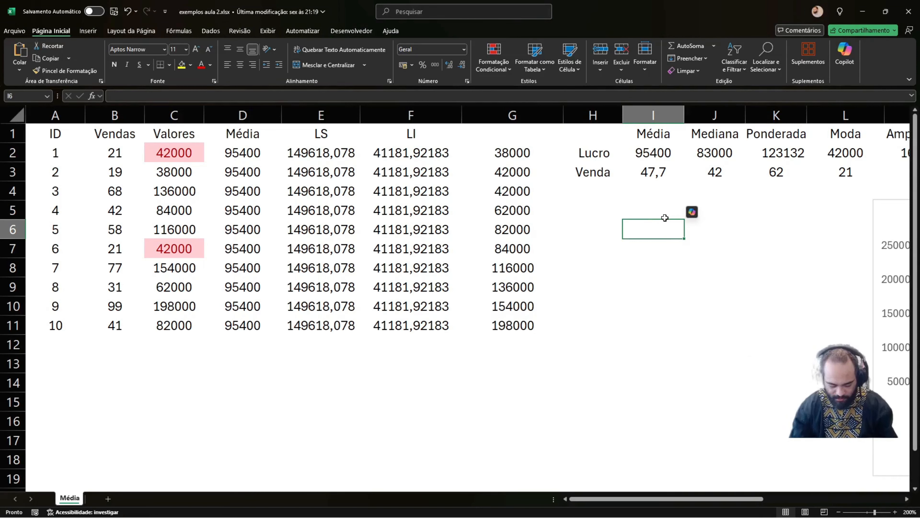
text(QUARTI)
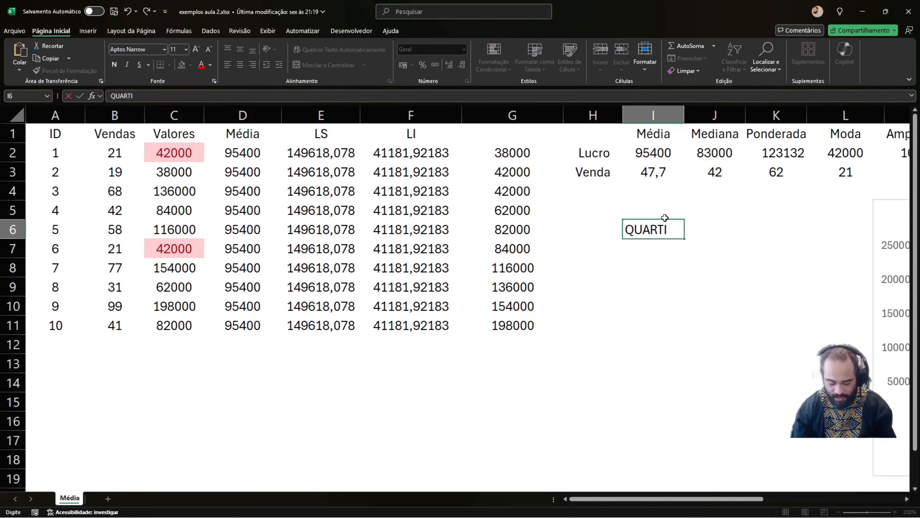
text(L)
key(Return)
click(663, 225)
Enter the heading PERCENTIL in cell J6, beside QUARTIL
click(715, 227)
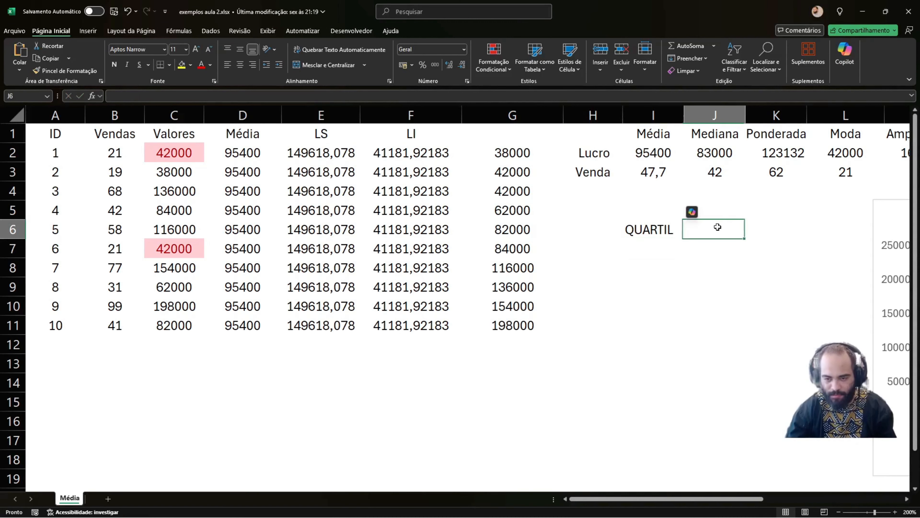
text(p)
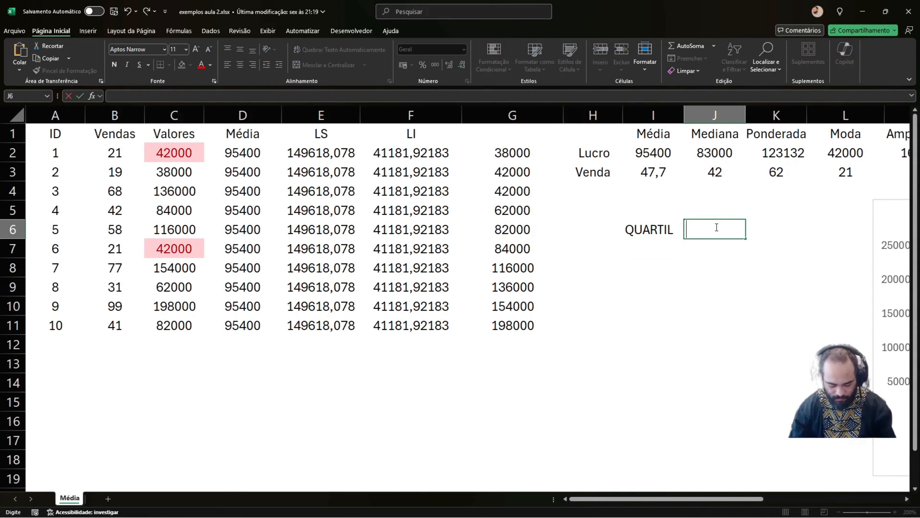
text(PERCENTIL)
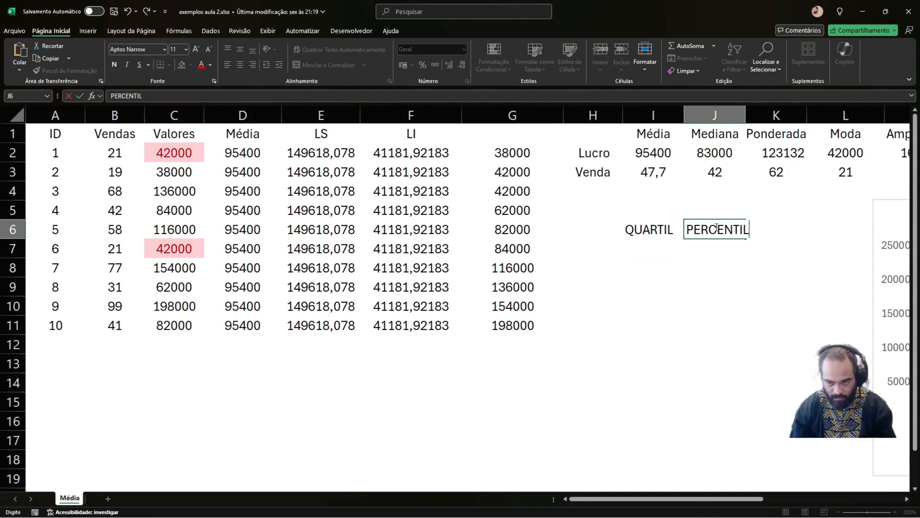
key(Return)
click(718, 221)
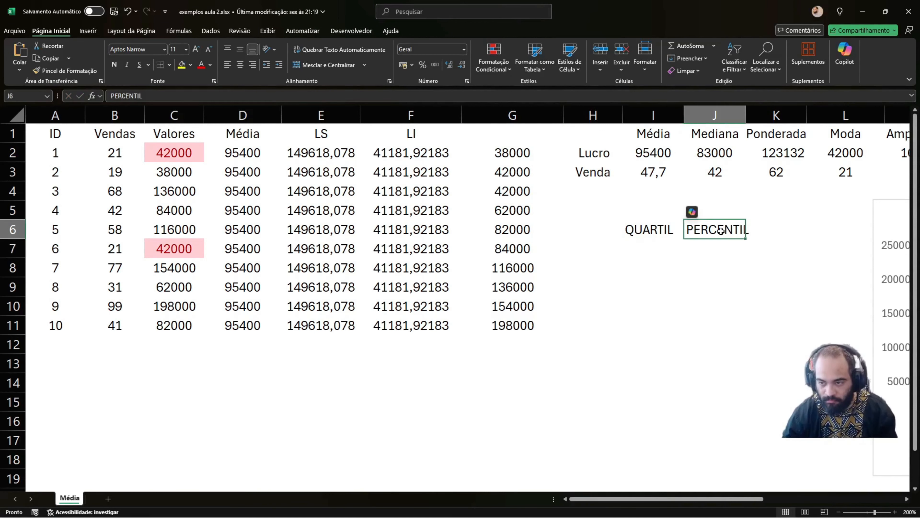
Copy the row labels Lucro and Venda from H2:H3 to H7:H8
drag(599, 152, 594, 171)
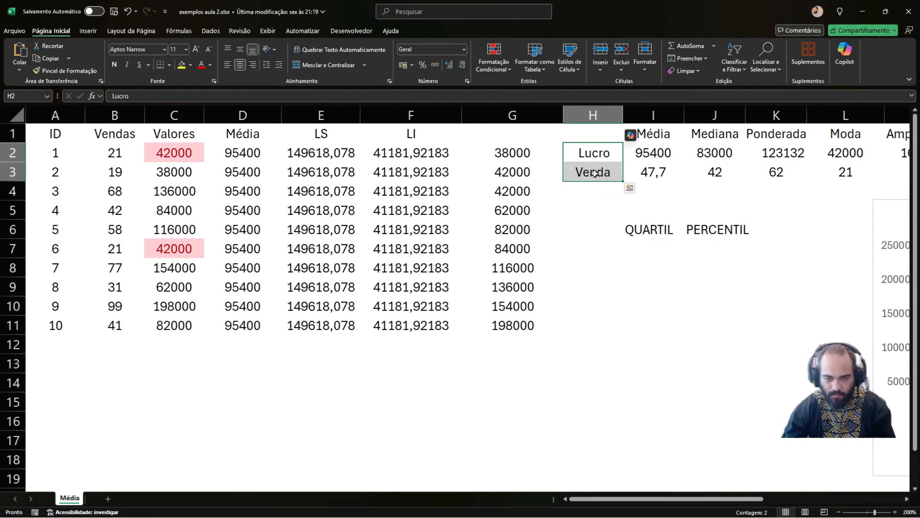
key(ctrl+c)
click(593, 247)
key(Return)
click(638, 248)
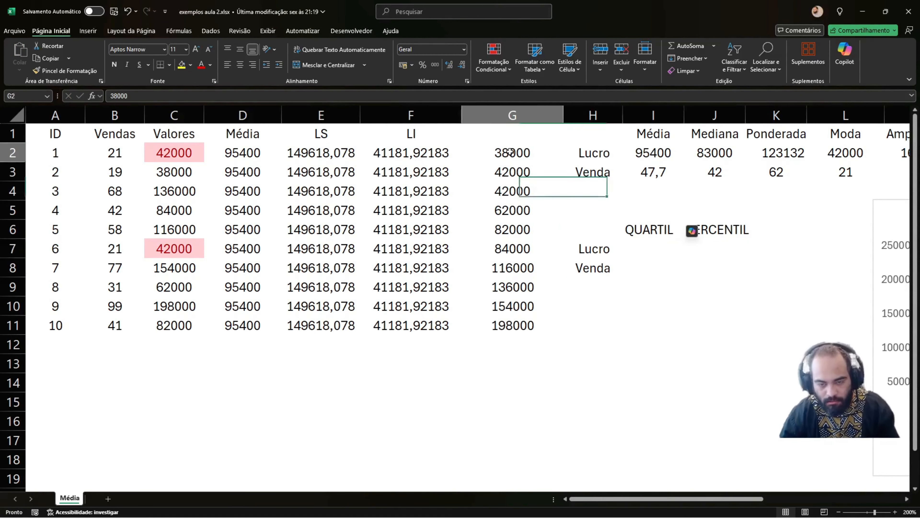
Examine the sorted values in G2:G11, checking the middle pair, the quartile positions and the last value against their rows
drag(509, 153, 523, 319)
drag(508, 144, 530, 324)
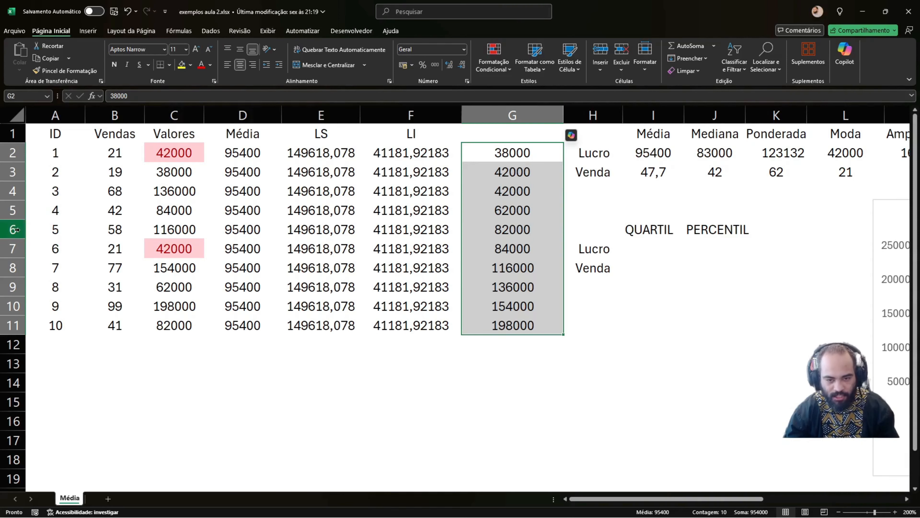
drag(13, 229, 438, 225)
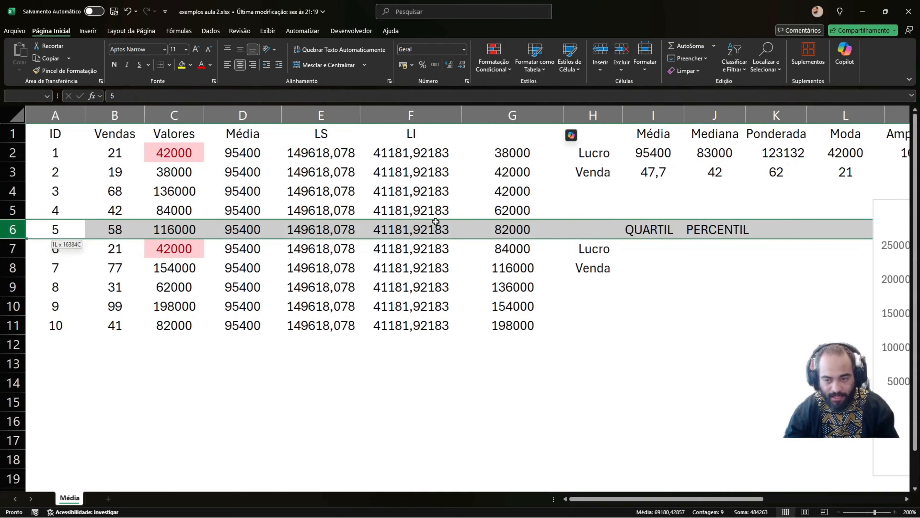
click(525, 234)
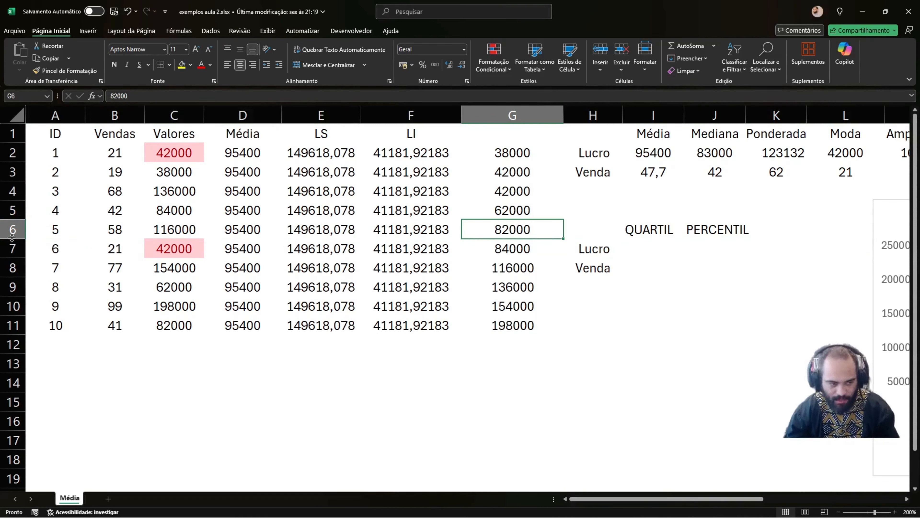
drag(12, 235, 17, 246)
drag(503, 232, 522, 245)
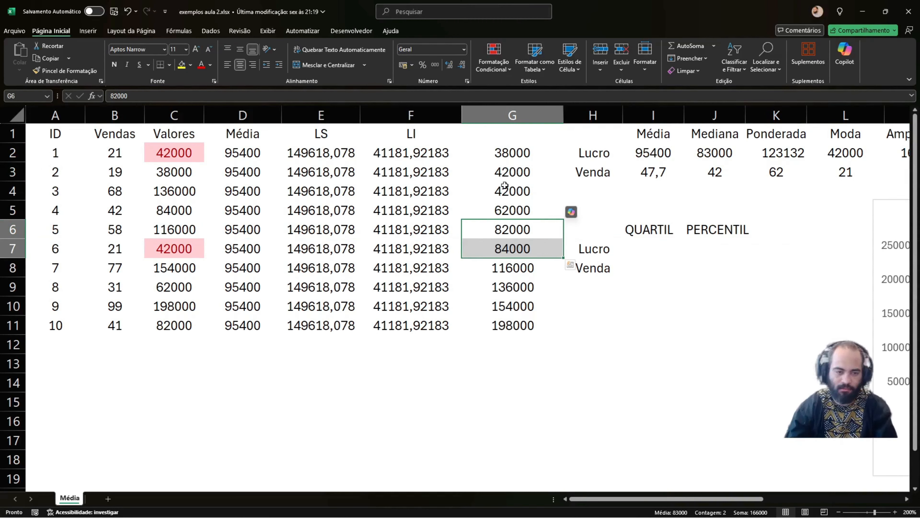
click(16, 177)
drag(16, 177, 14, 191)
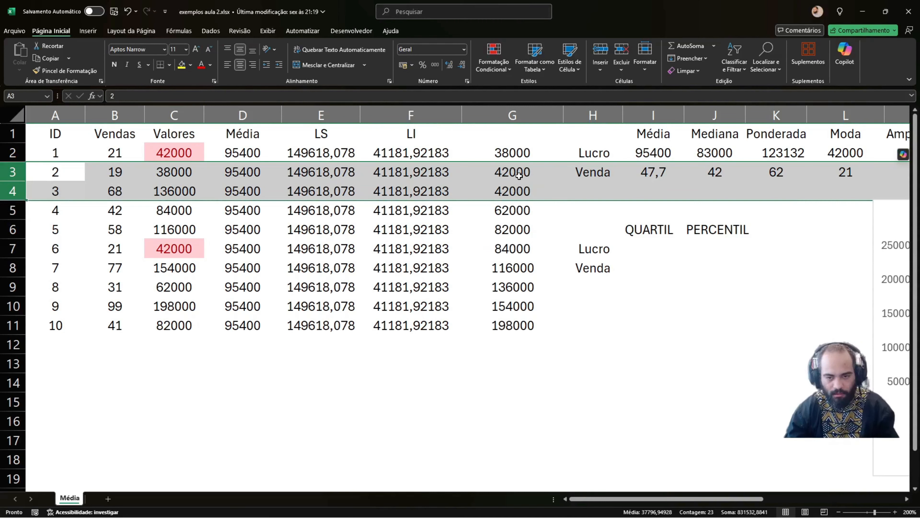
drag(508, 172, 508, 191)
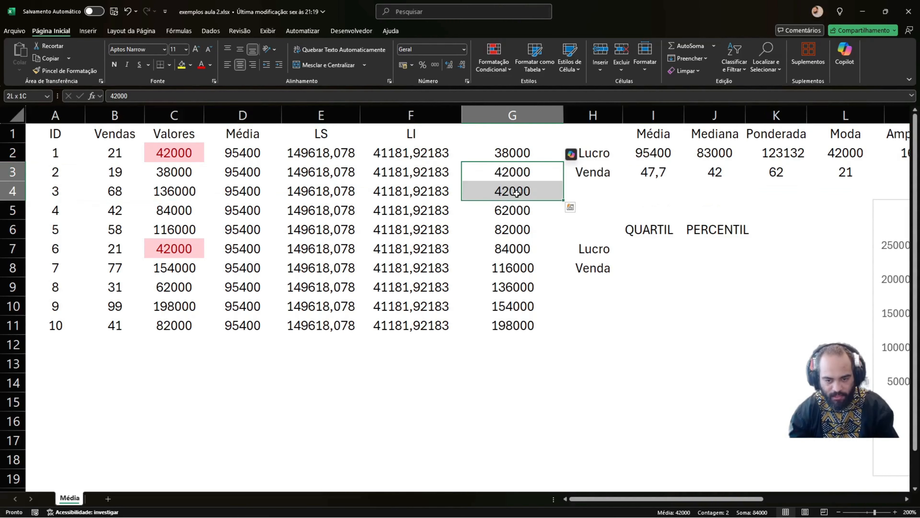
drag(13, 268, 13, 287)
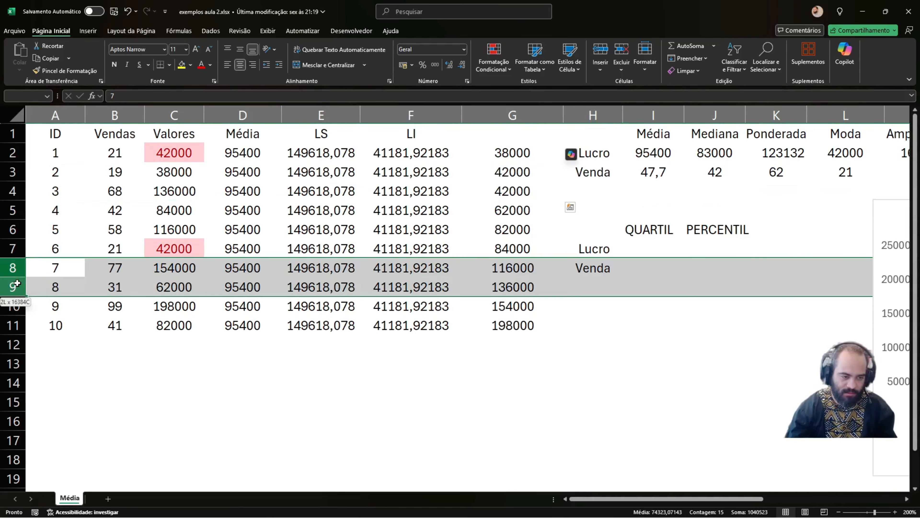
drag(518, 268, 518, 287)
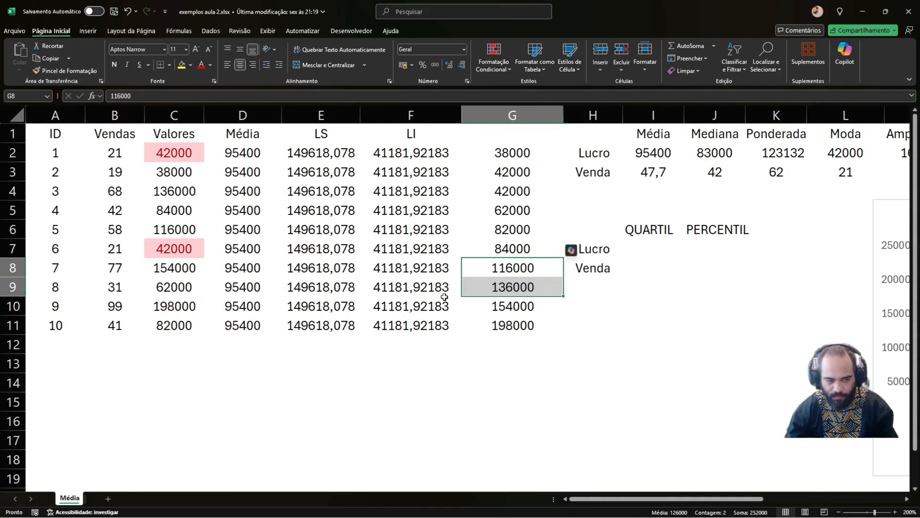
click(5, 329)
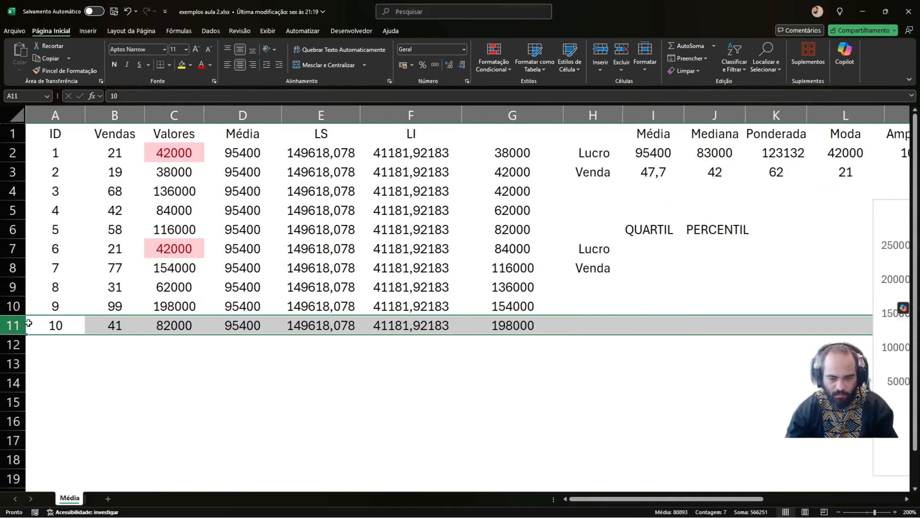
click(513, 324)
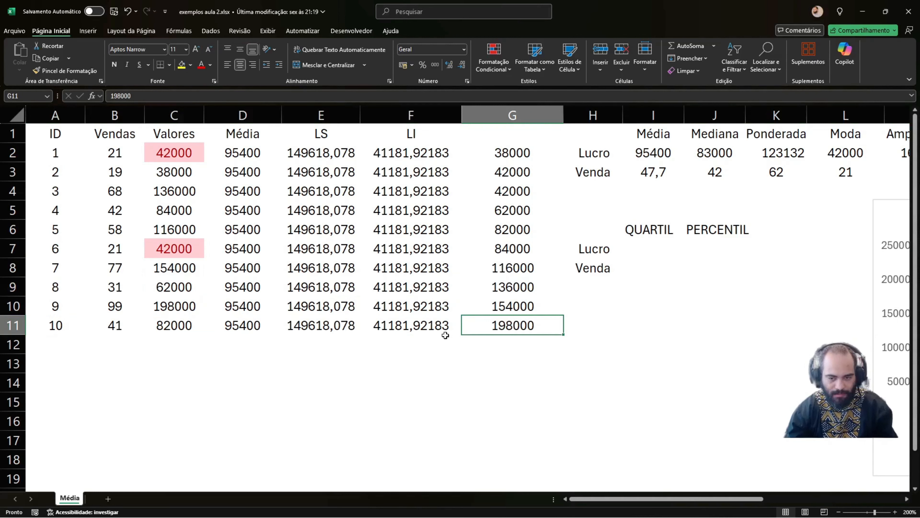
drag(512, 152, 506, 323)
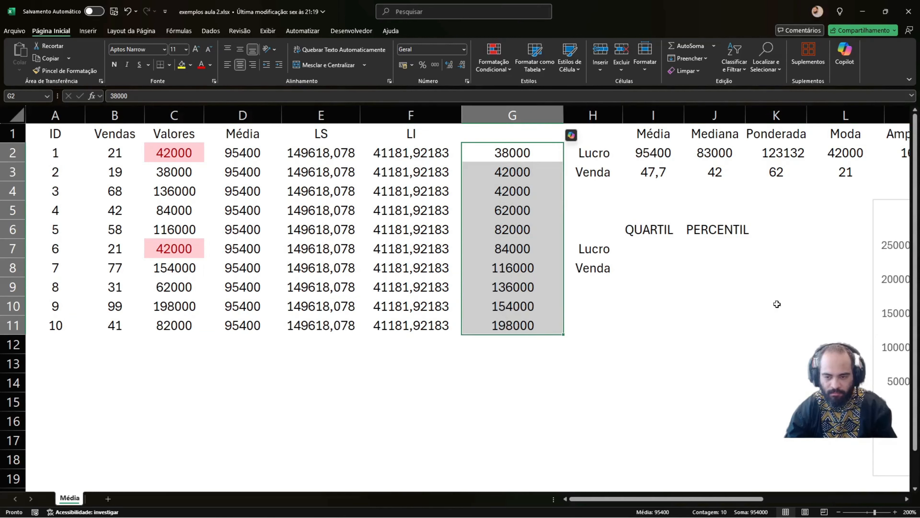
click(719, 243)
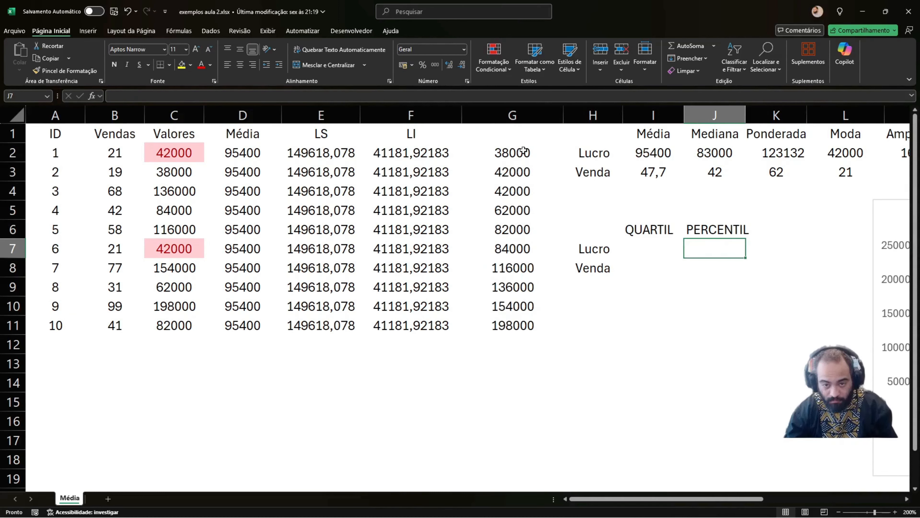
drag(521, 152, 497, 322)
drag(521, 152, 507, 318)
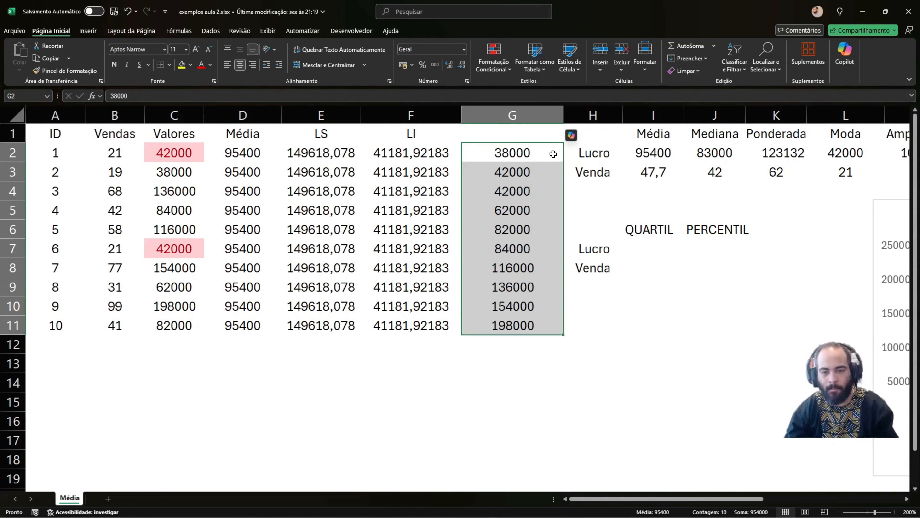
click(515, 170)
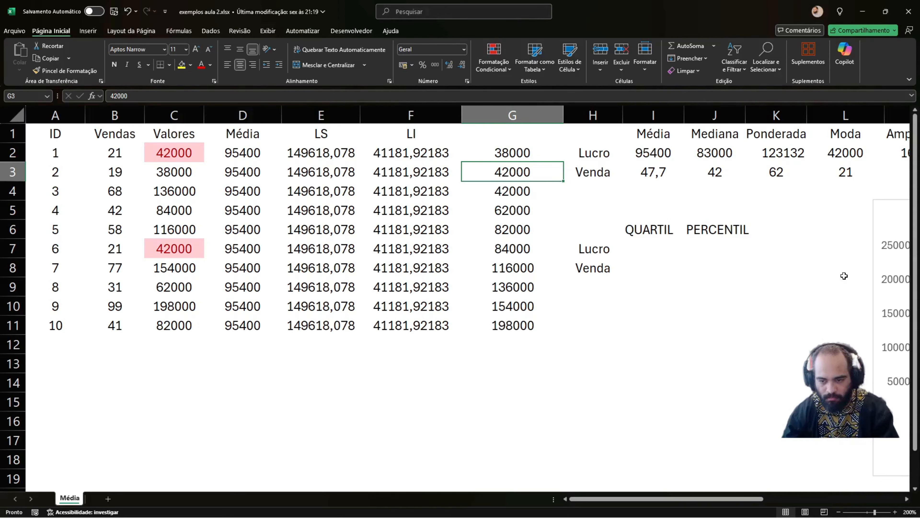
Enter the formula =QUARTIL.EXC(C2:C11;1) in cell I7 to calculate the first quartile for Lucro
click(708, 251)
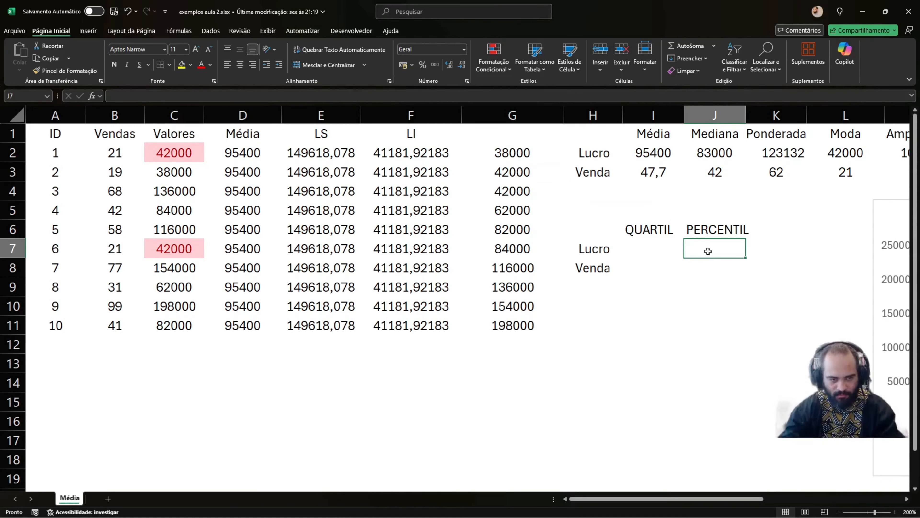
click(649, 247)
click(727, 251)
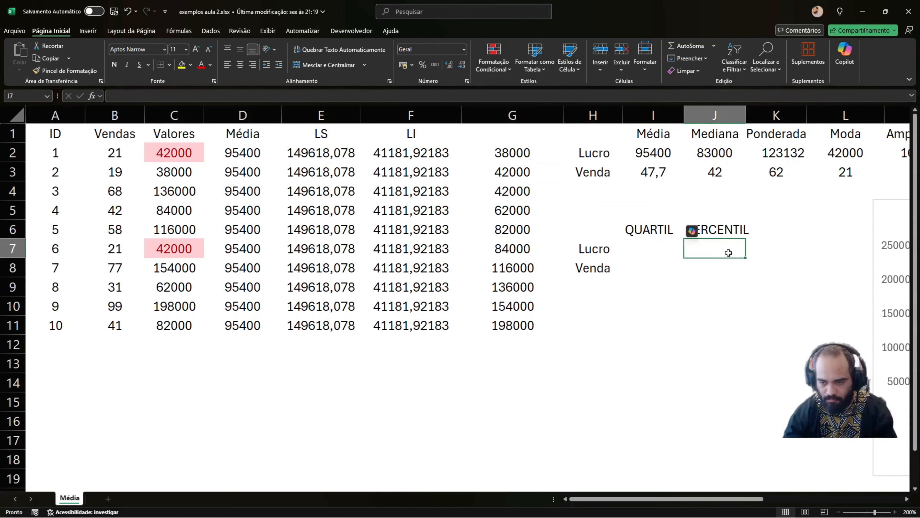
click(669, 249)
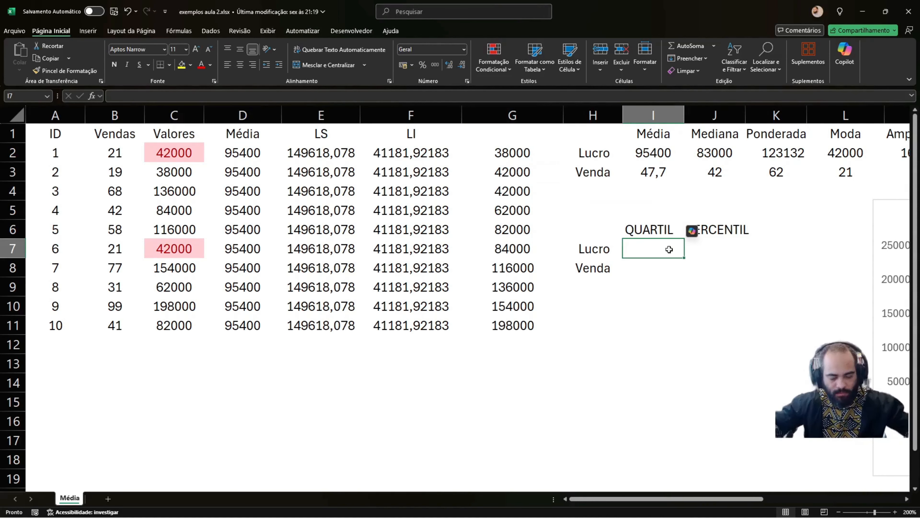
text(=)
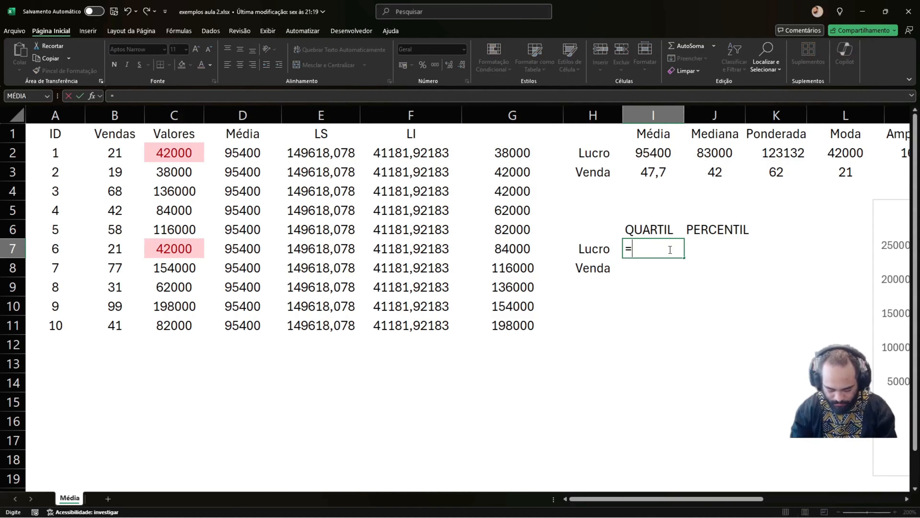
text(UQRAT)
key(BackSpace)
key(BackSpace)
key(BackSpace)
key(BackSpace)
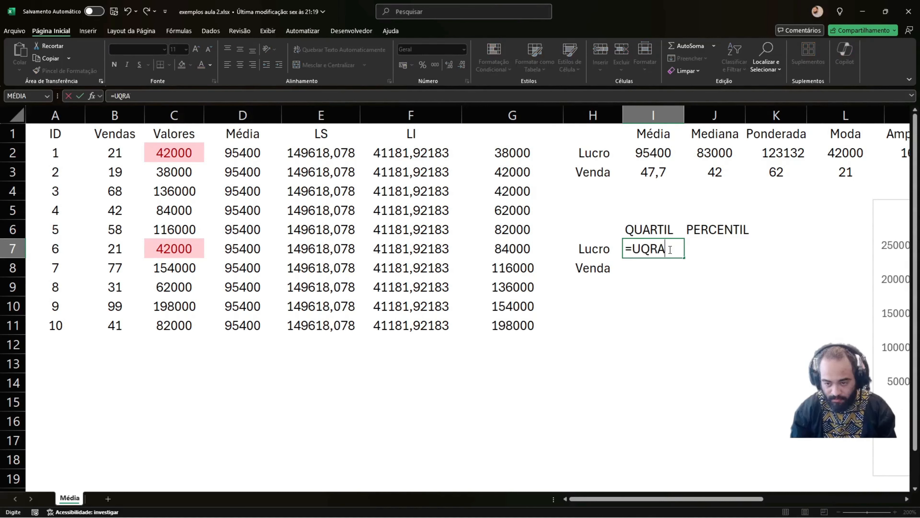
key(BackSpace)
text(QUAR)
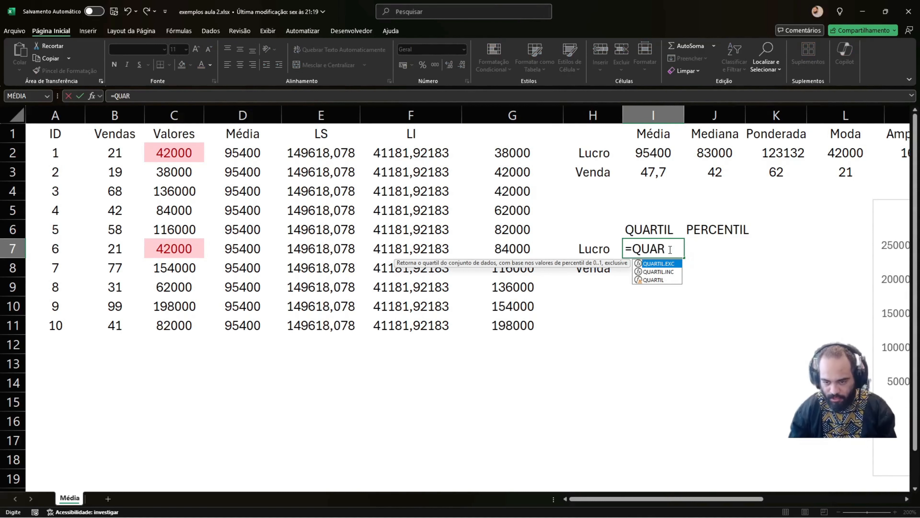
key(Tab)
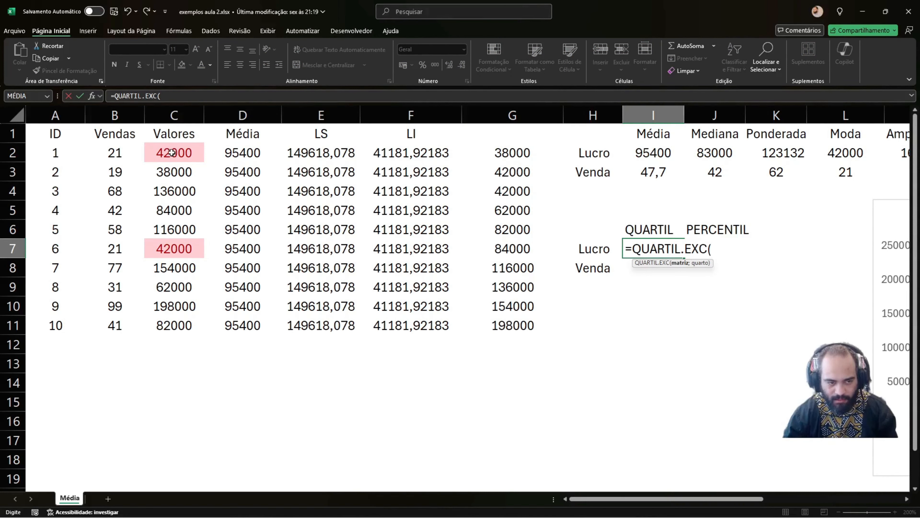
drag(182, 153, 182, 327)
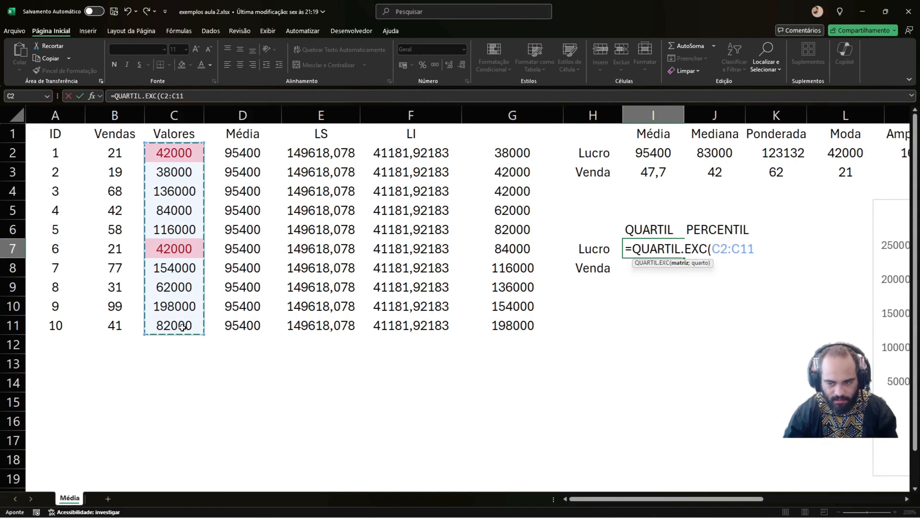
text(;)
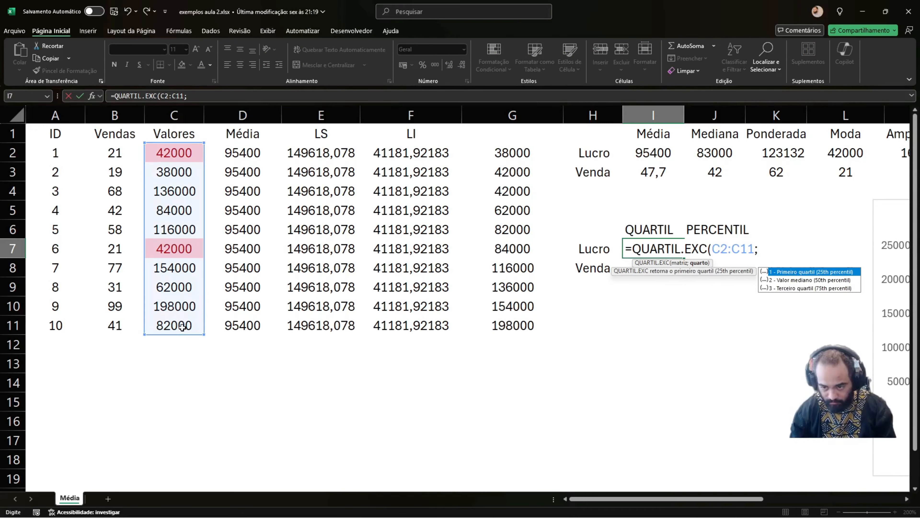
text(1)
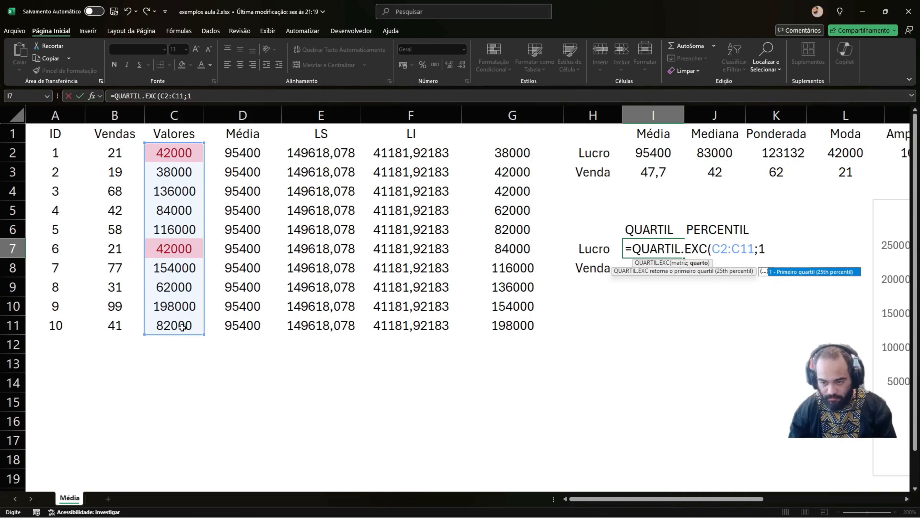
text())
key(Return)
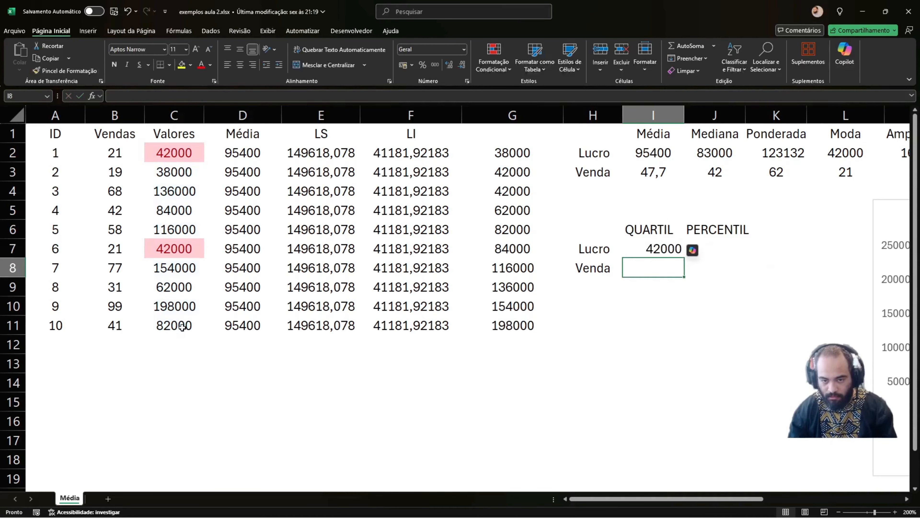
Compare the Lucro quartile with G3:G4, and change the quartile argument of the formula in I7 to 3
click(659, 248)
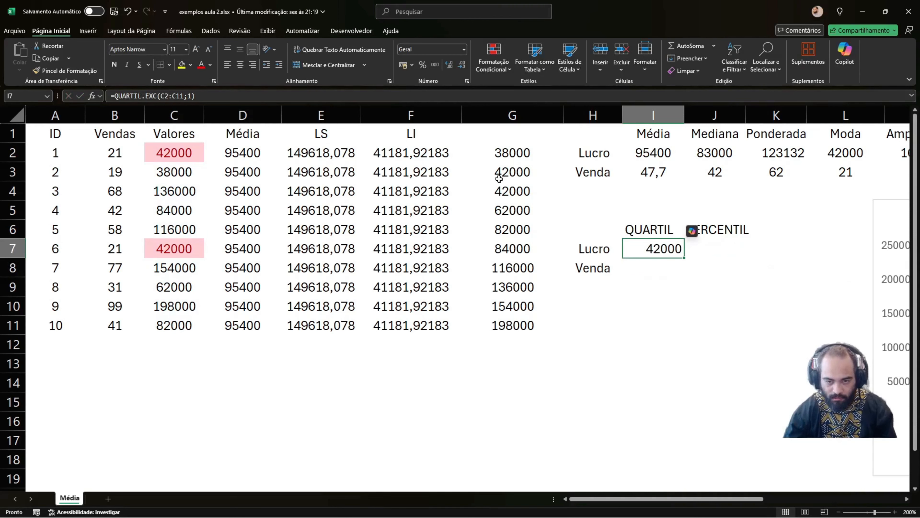
drag(499, 177, 502, 191)
click(651, 247)
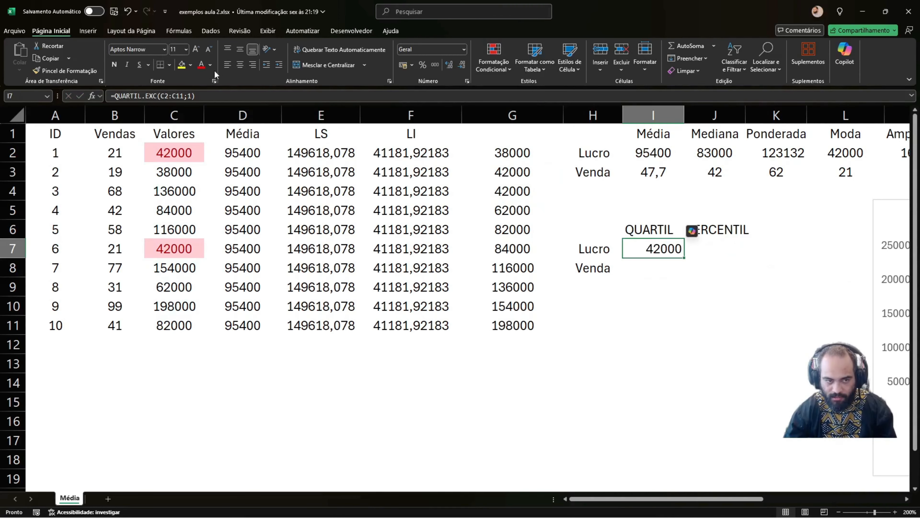
click(192, 96)
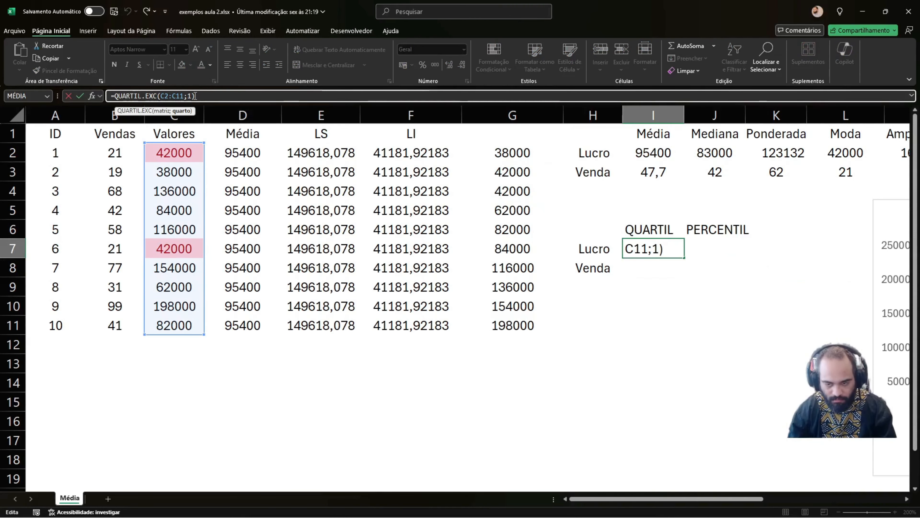
key(BackSpace)
text(3)
key(Return)
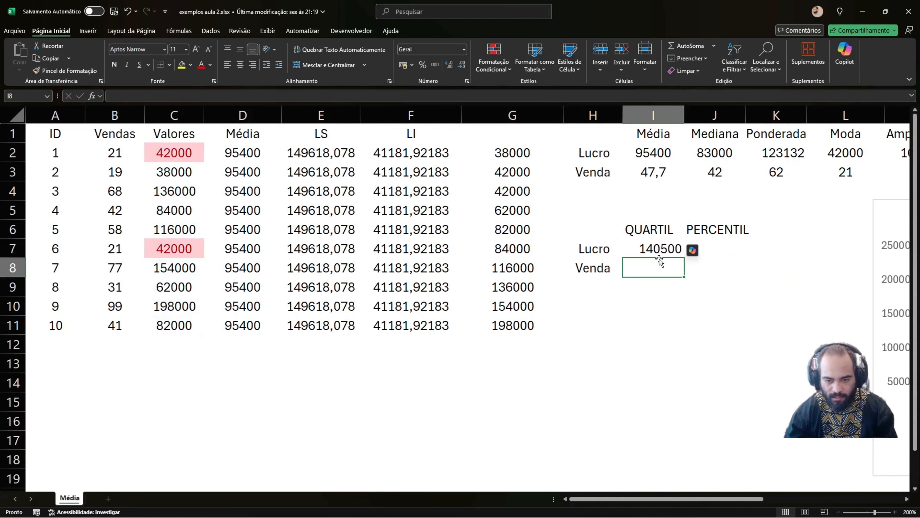
Change the quartile argument of the Lucro formula in I7 to 4
click(648, 250)
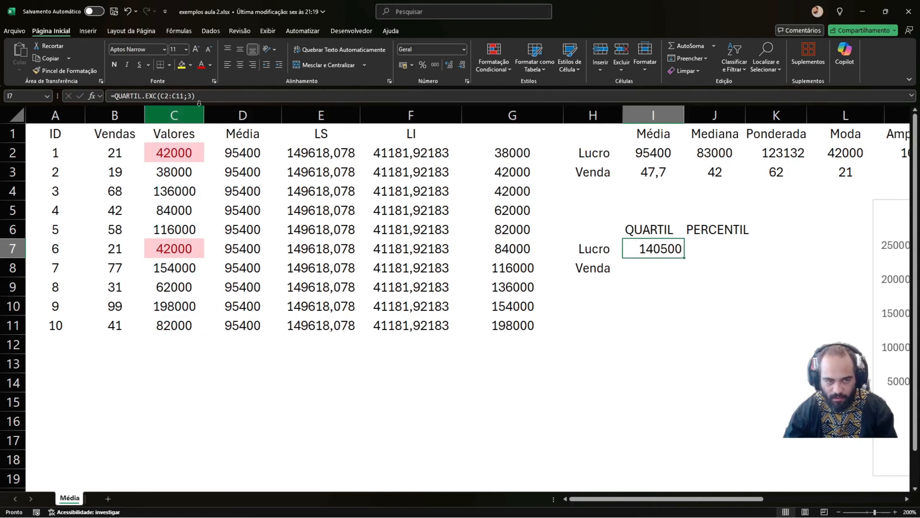
click(175, 96)
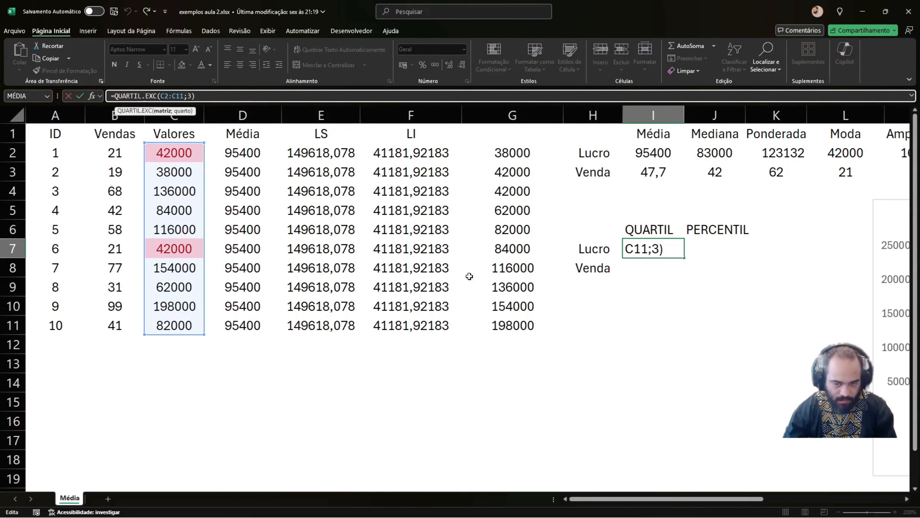
key(Escape)
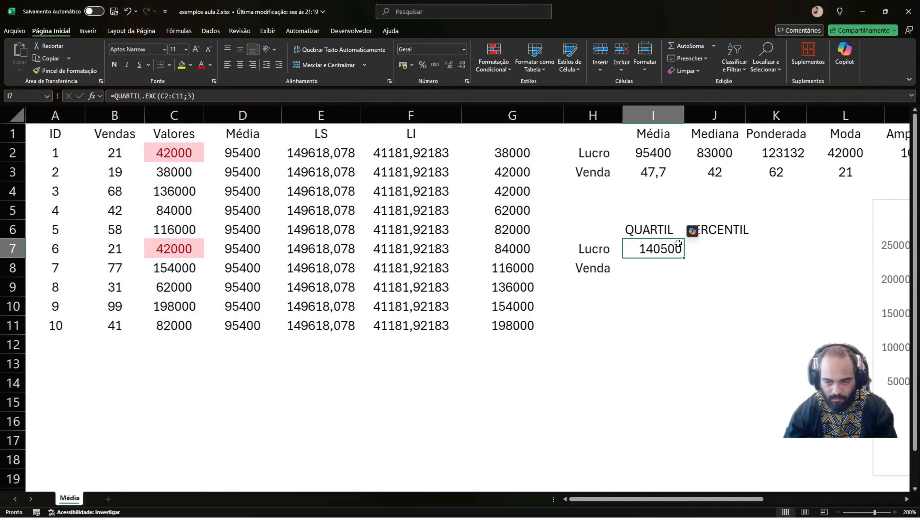
click(186, 97)
click(192, 97)
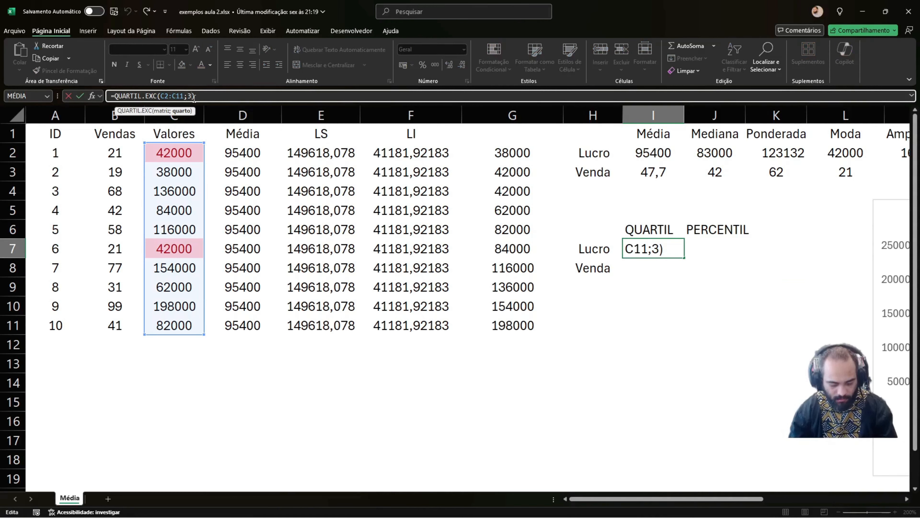
key(BackSpace)
text(4)
key(Return)
key(Up)
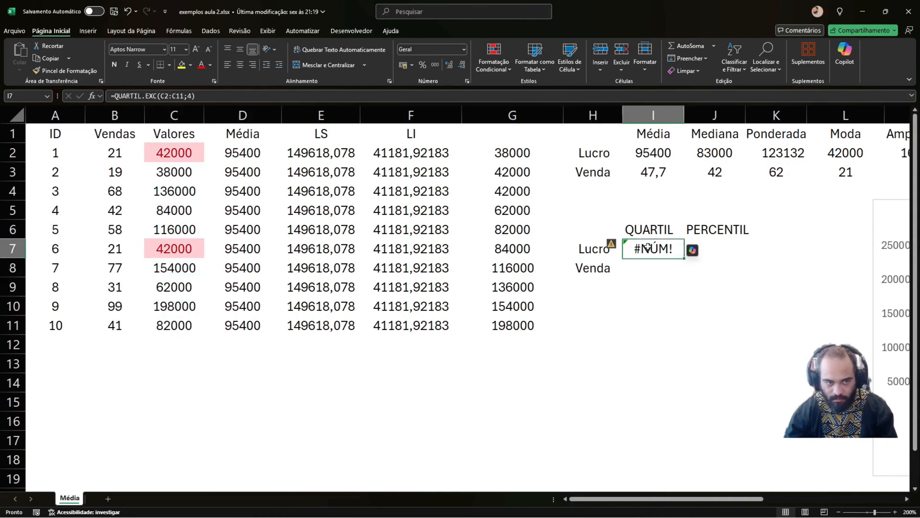
Change the quartile argument of the Lucro formula in I7 back to 3 and compare the result with G9:G10
click(190, 95)
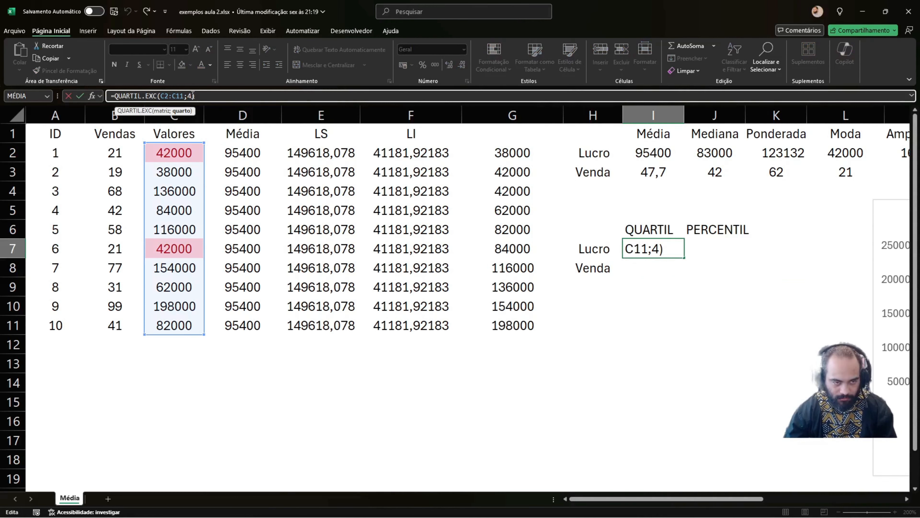
key(BackSpace)
text(3)
key(Return)
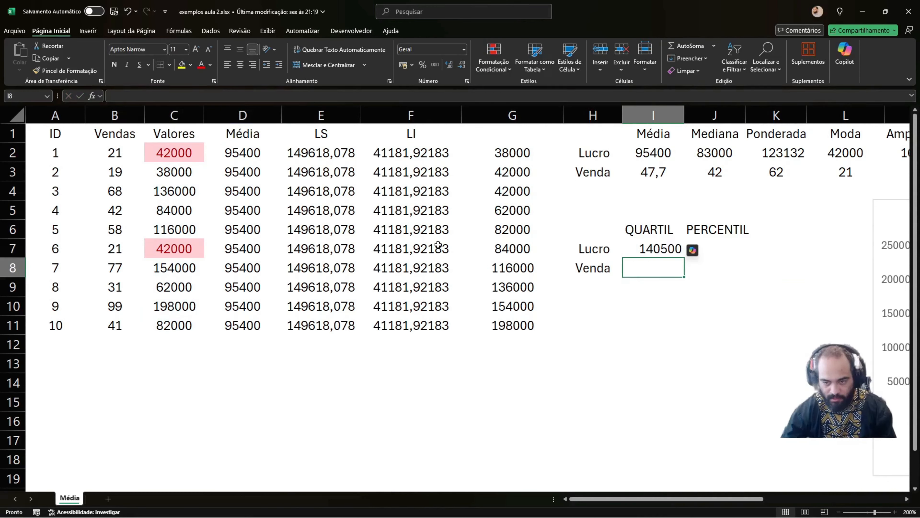
click(664, 249)
click(506, 285)
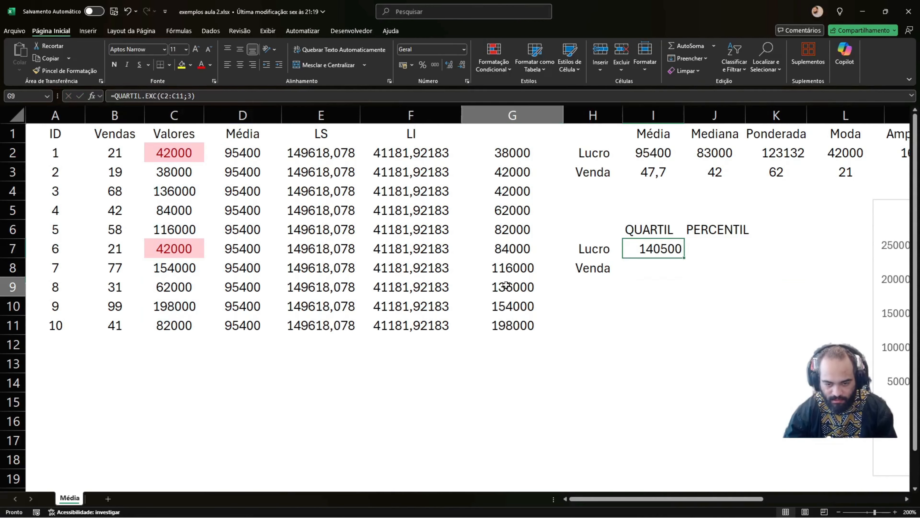
drag(506, 285, 516, 306)
click(672, 250)
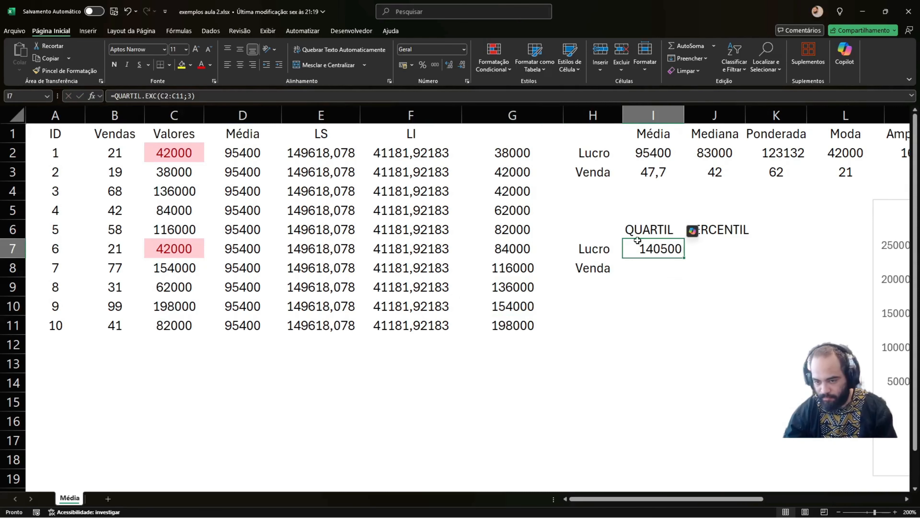
Center cell I7, set its quartile argument to 2, and compare the result with the Mediana for Lucro
click(239, 64)
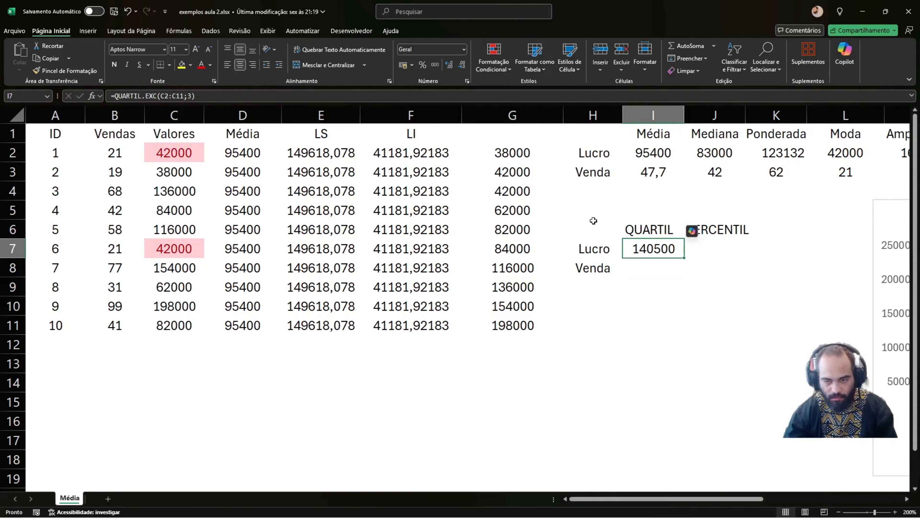
click(193, 95)
key(BackSpace)
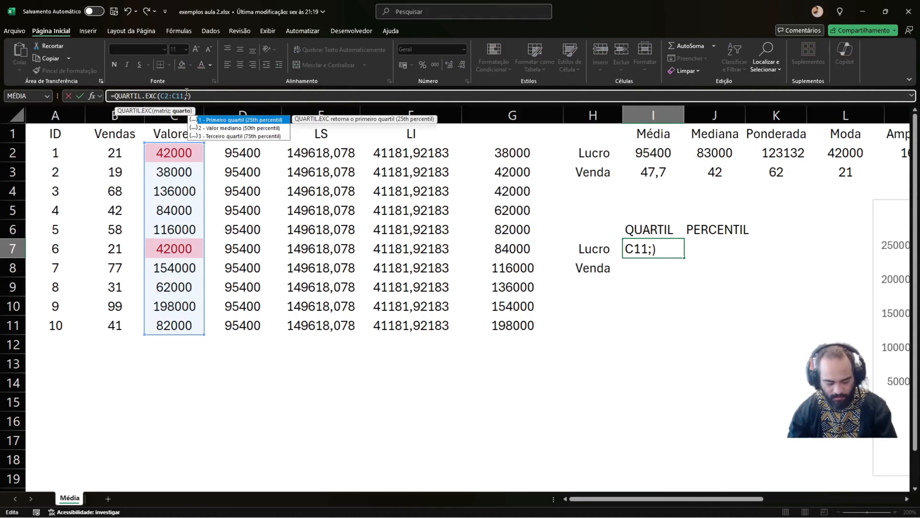
text(2)
key(Return)
click(658, 249)
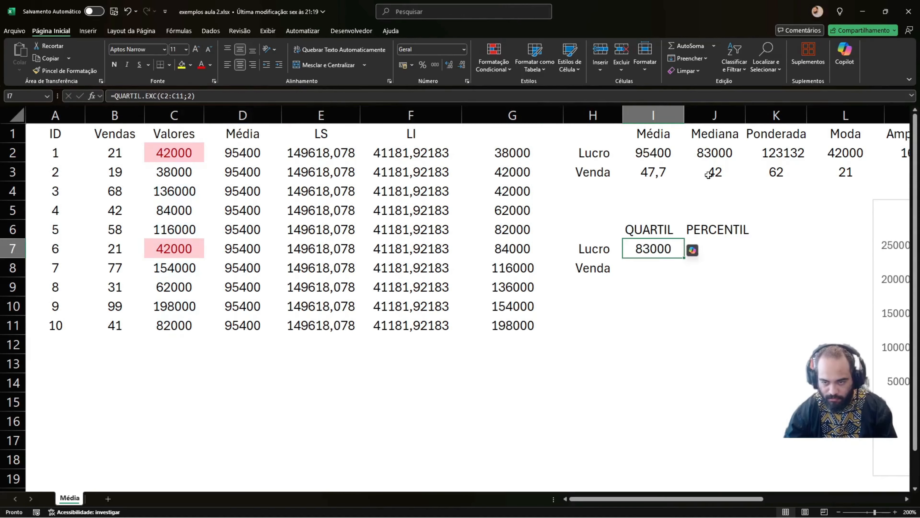
click(716, 152)
click(652, 247)
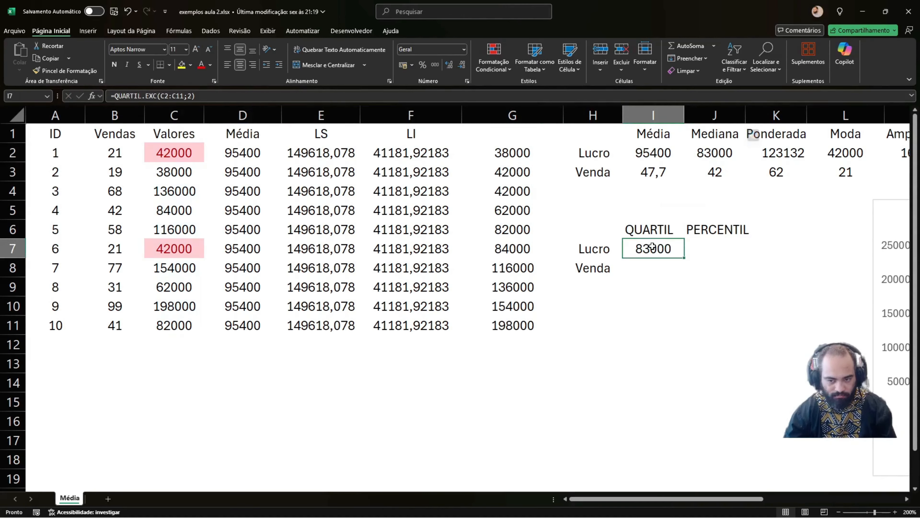
Fill the quartile formula from I7 down to I8 and move its range to B2:B11 for Venda
click(680, 266)
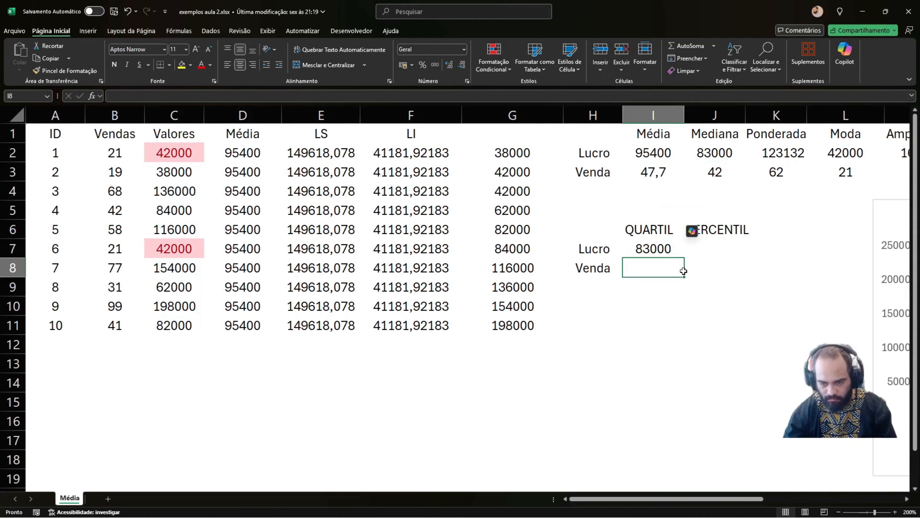
click(665, 250)
drag(684, 257, 683, 270)
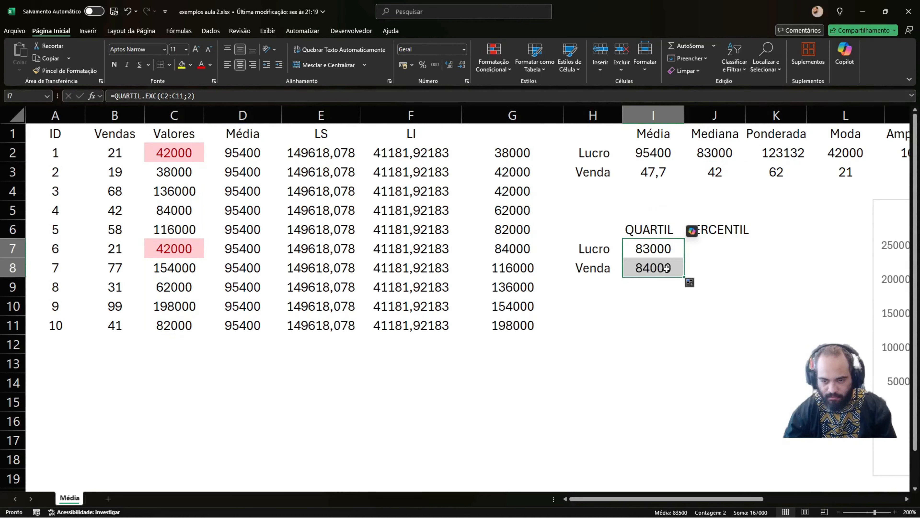
click(667, 267)
click(172, 96)
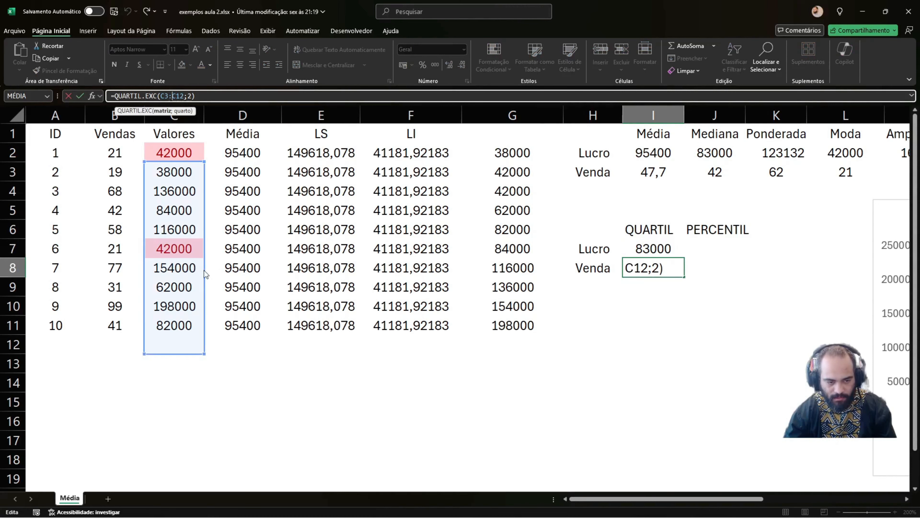
drag(204, 270, 94, 250)
key(Return)
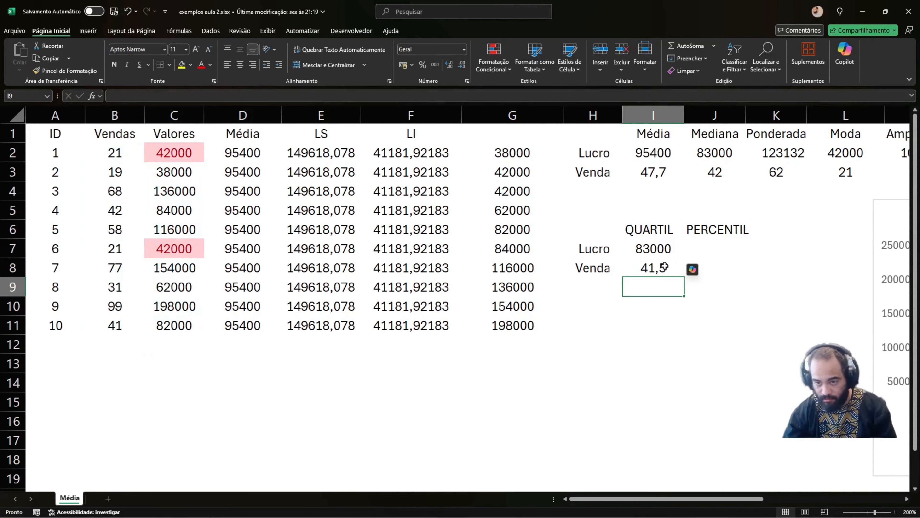
Format the Venda quartile in I8 without decimal places and compare it with the Mediana for Venda
click(661, 267)
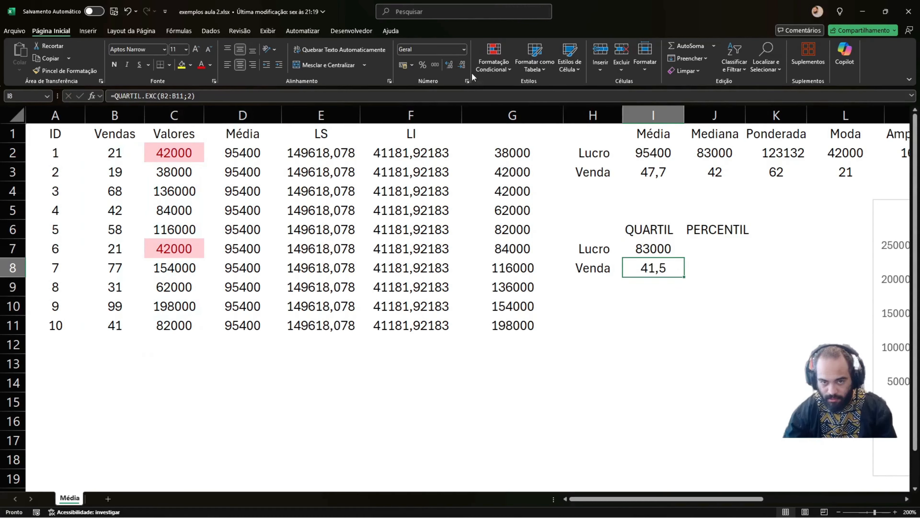
click(462, 67)
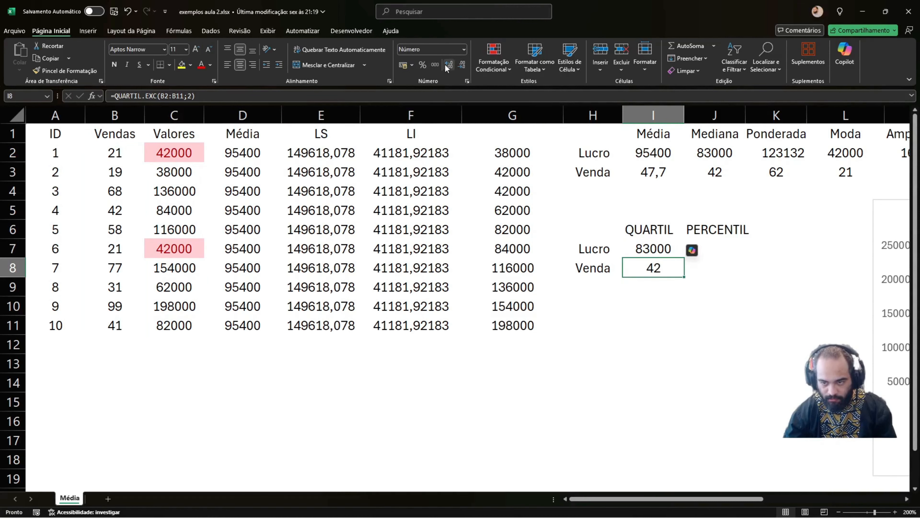
click(715, 172)
click(666, 248)
Enter the formula =PERCENTIL.EXC(C2:C11;0,25) in cell J7 to calculate the 25th percentile for Lucro
click(723, 248)
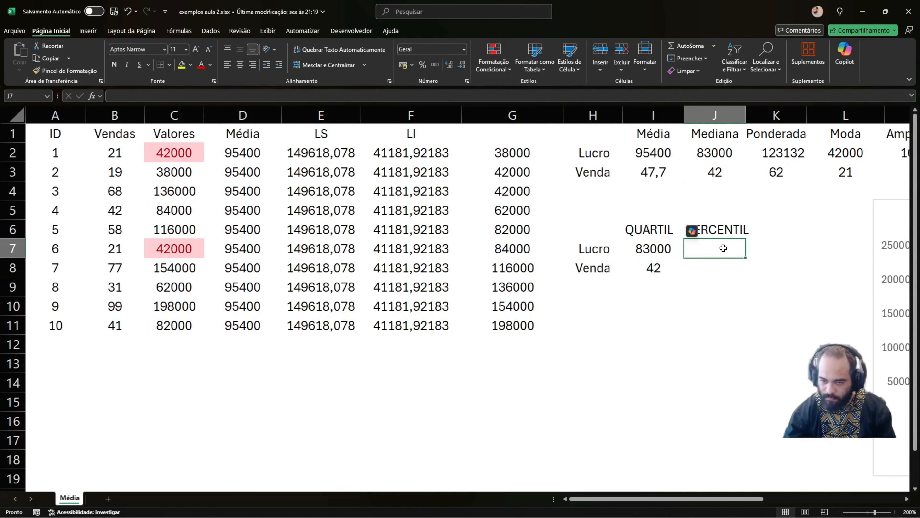
text(=PERCE)
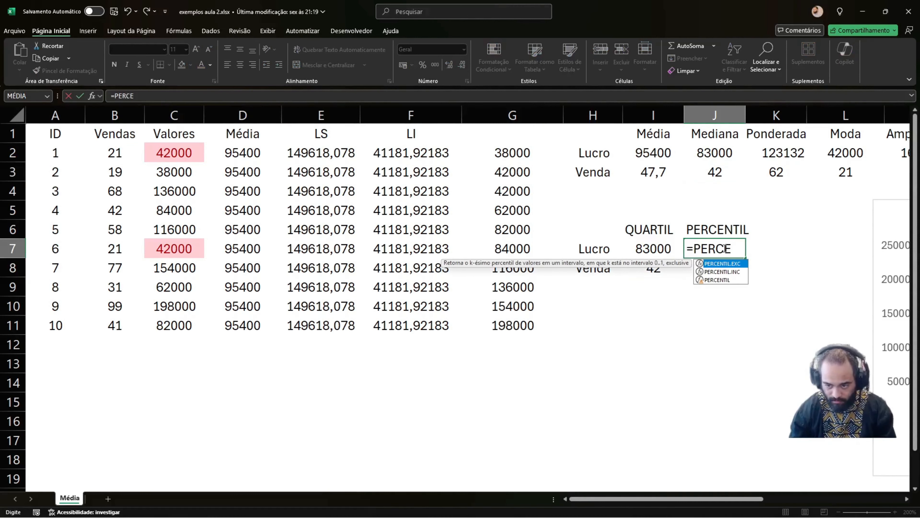
key(Tab)
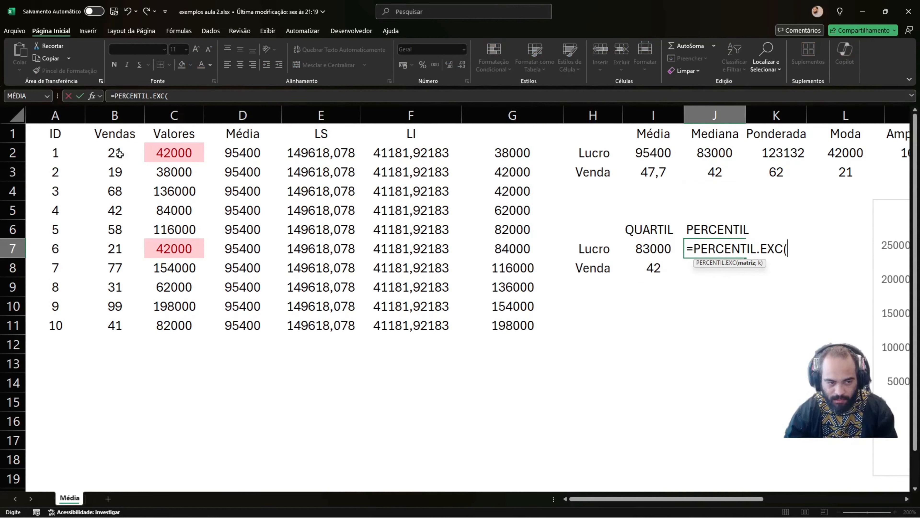
drag(117, 154, 183, 322)
click(160, 160)
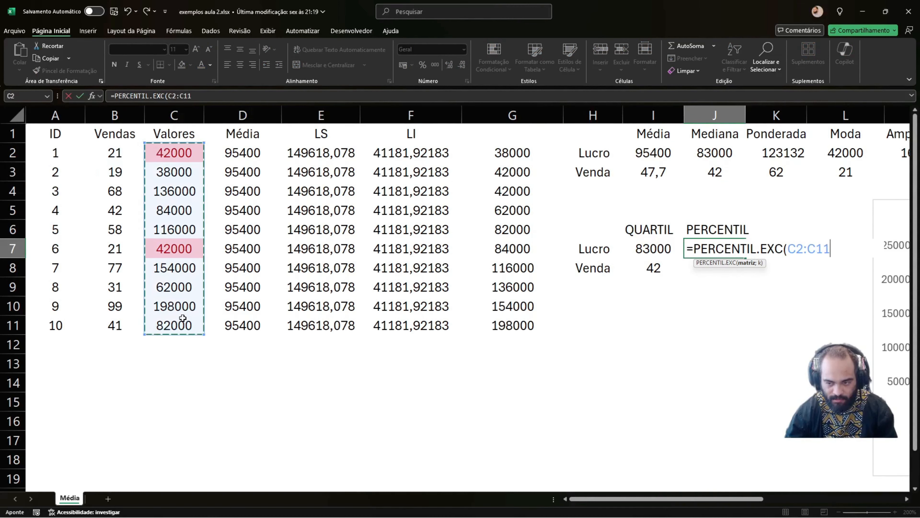
text(;1)
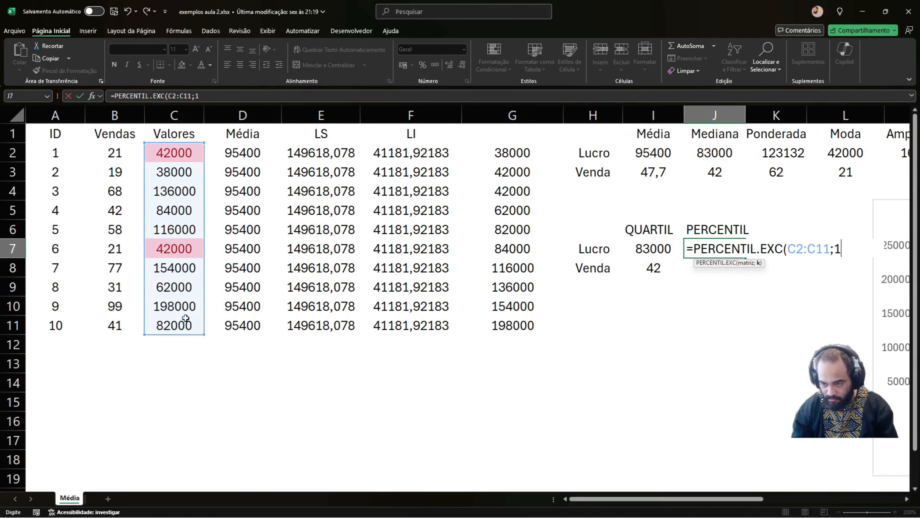
key(BackSpace)
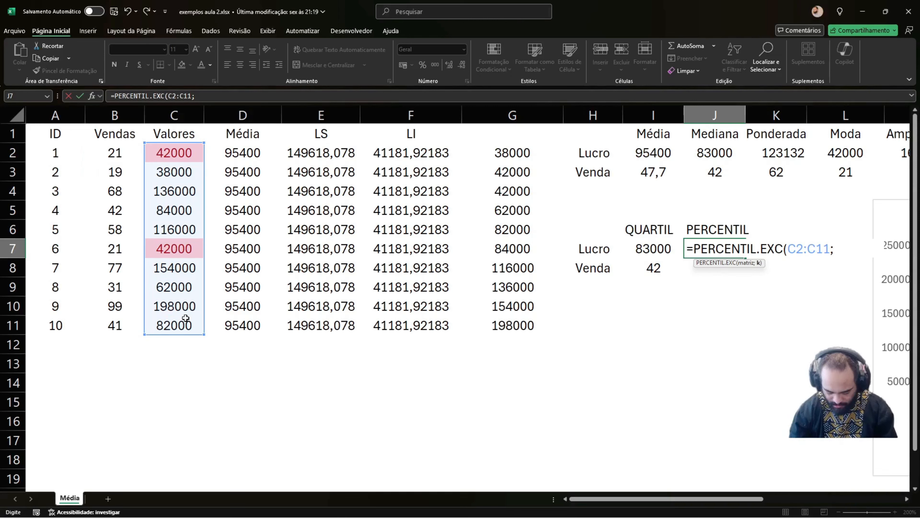
text(0,25)
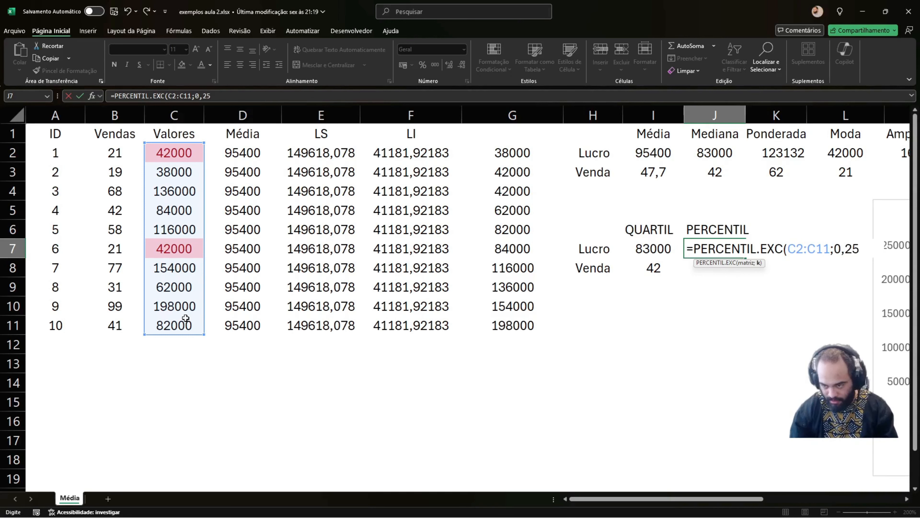
text())
key(Return)
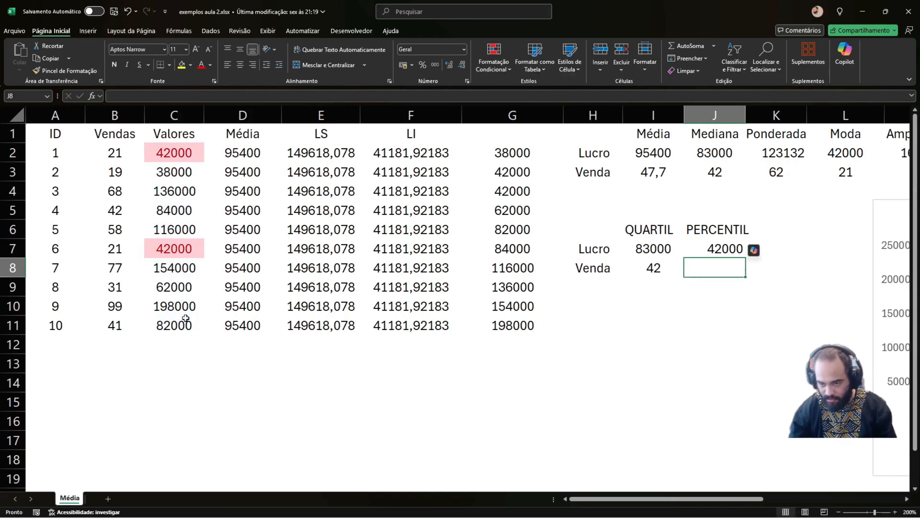
Change the percentile argument of the Lucro formula in J7 to 0,5
click(733, 252)
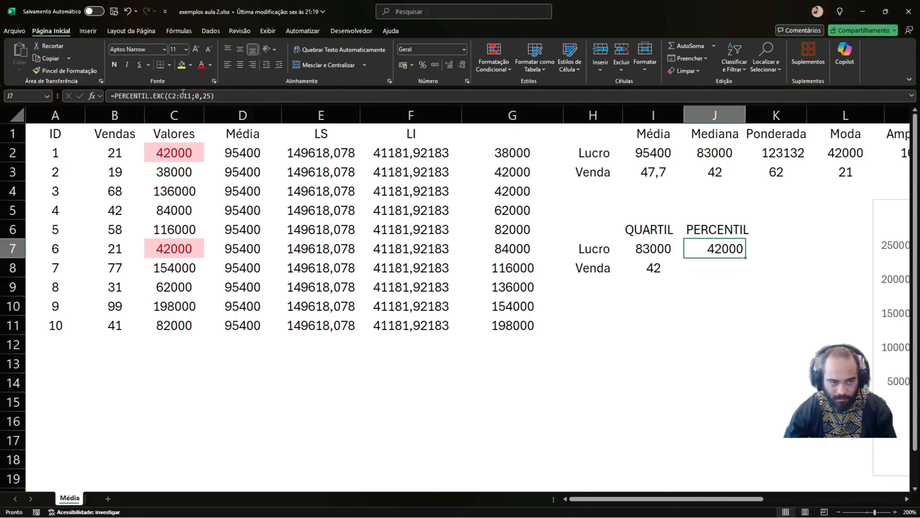
click(211, 99)
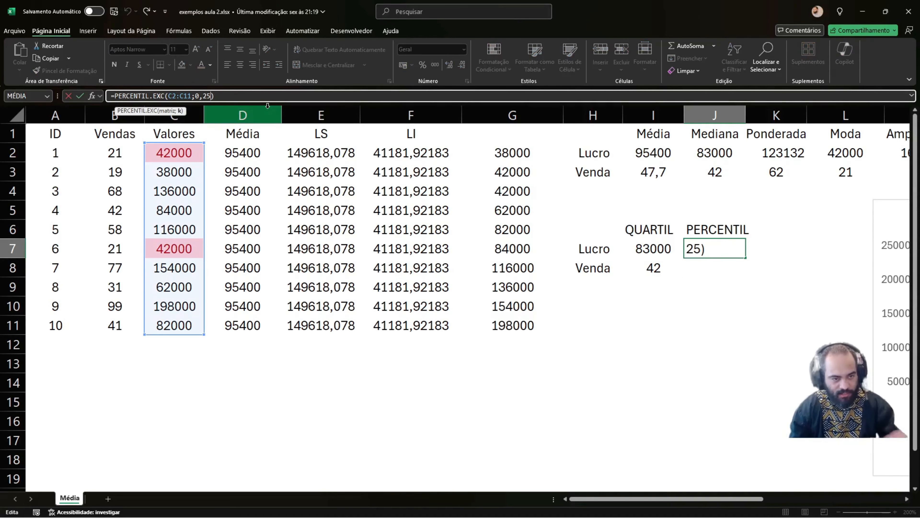
key(BackSpace)
key(BackSpace)
text(5)
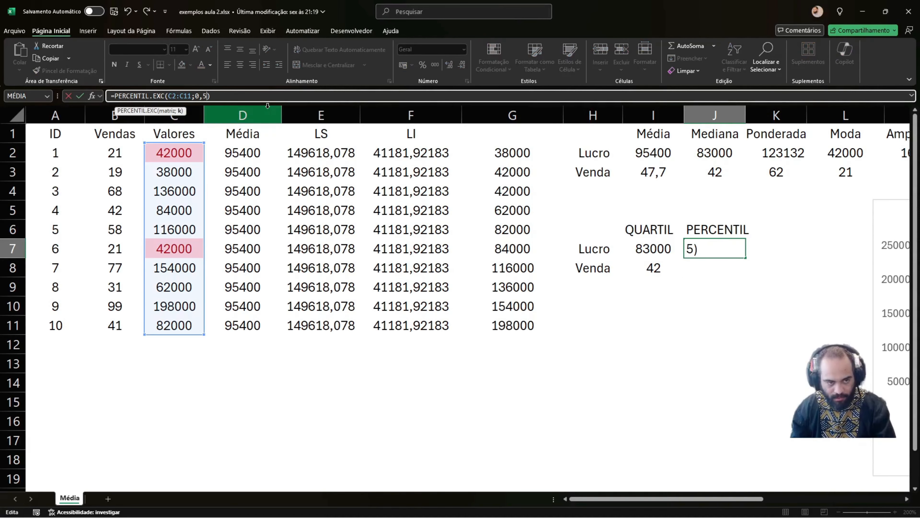
key(Return)
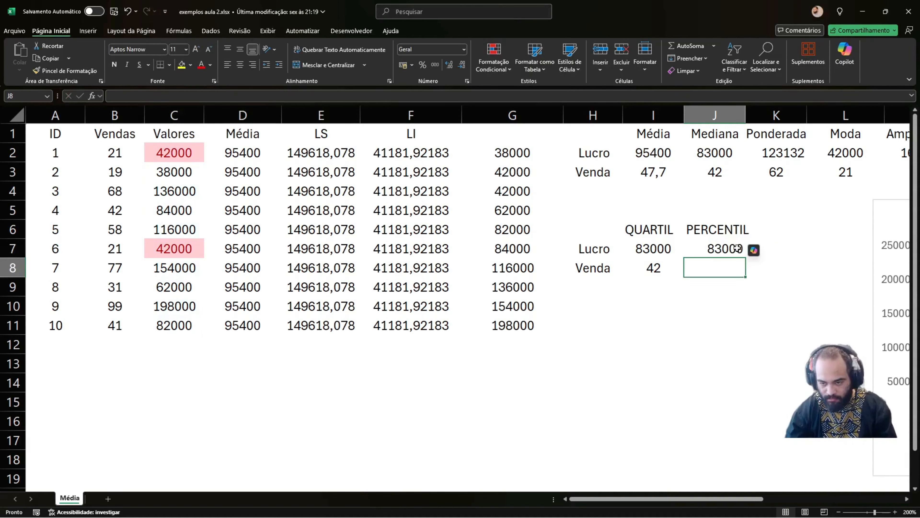
Change the percentile argument of the Lucro formula in J7 to 0,75
click(725, 251)
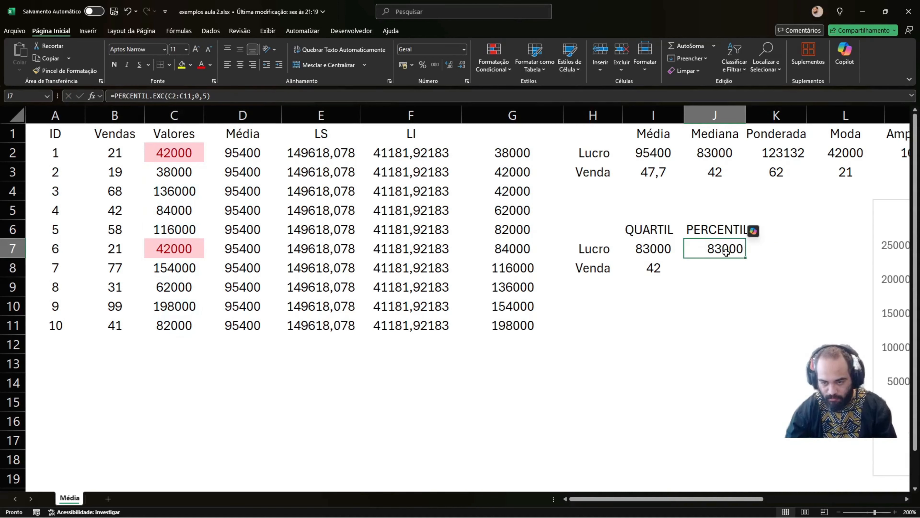
click(206, 95)
key(BackSpace)
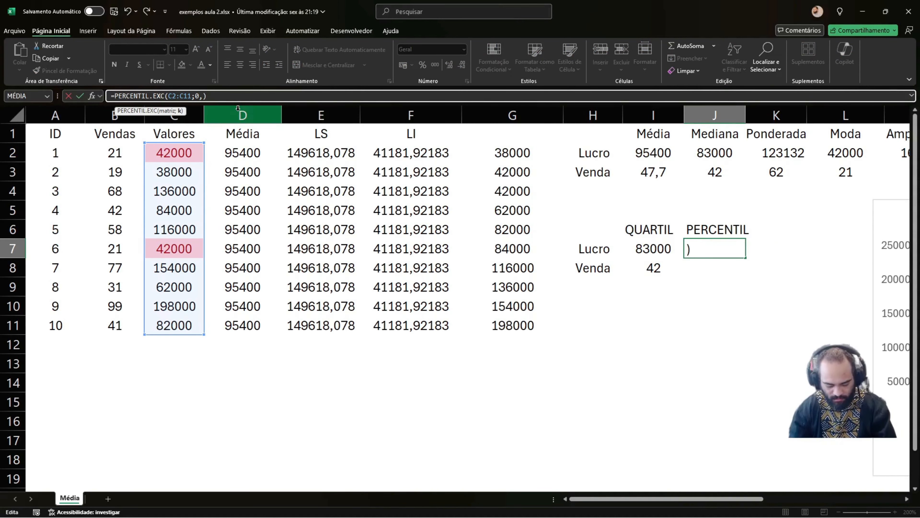
text(75)
key(Return)
Change the percentile argument of the Lucro formula in J7 to 1
click(706, 242)
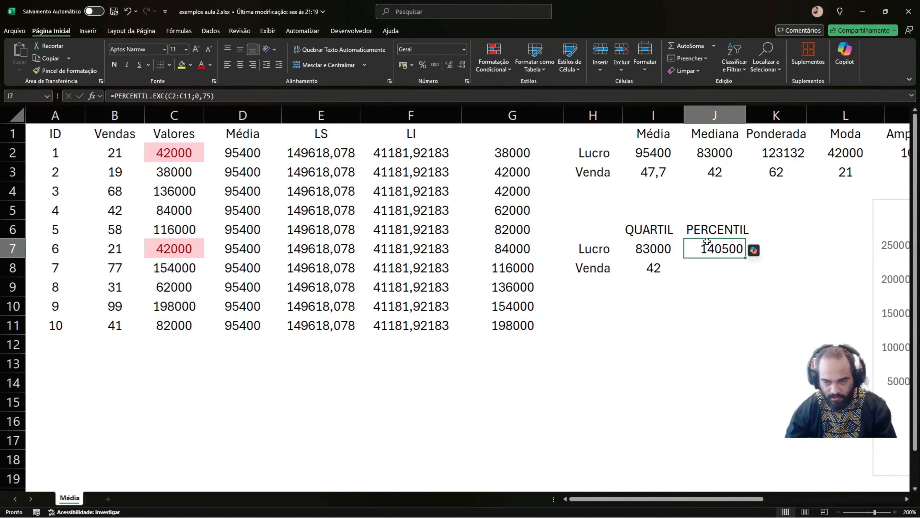
click(203, 97)
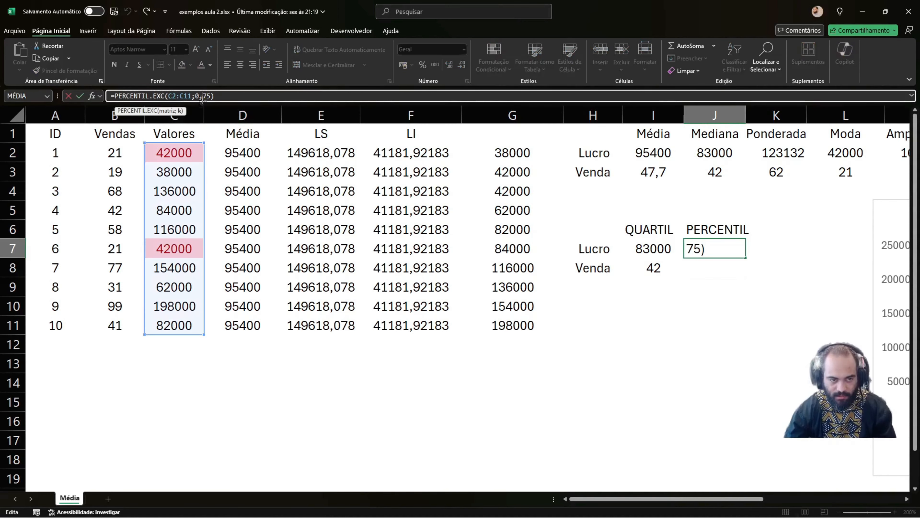
click(180, 110)
text(1)
key(Return)
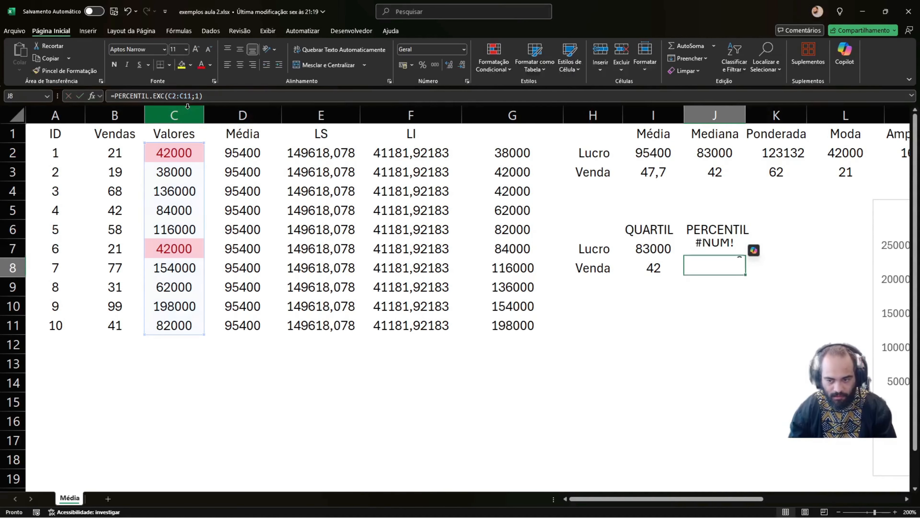
click(721, 252)
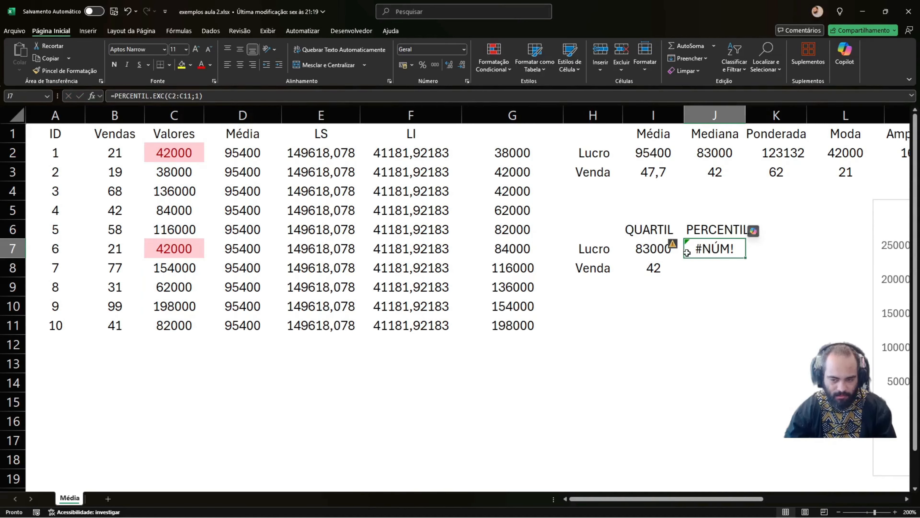
Copy the formula text =QUARTIL.EXC(B2:B11;2) from I8 into the Venda percentile cell J8
click(654, 263)
drag(206, 97, 2, 97)
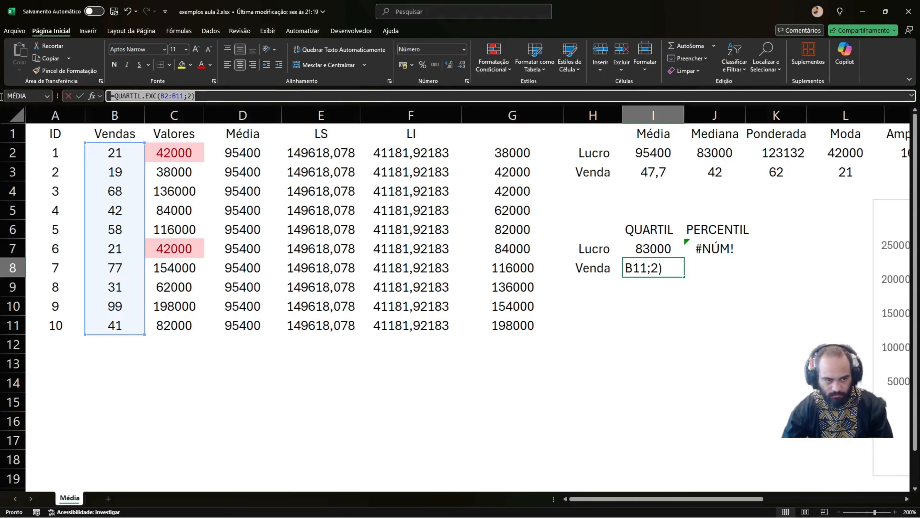
key(ctrl+c)
key(Escape)
click(709, 272)
double_click(709, 272)
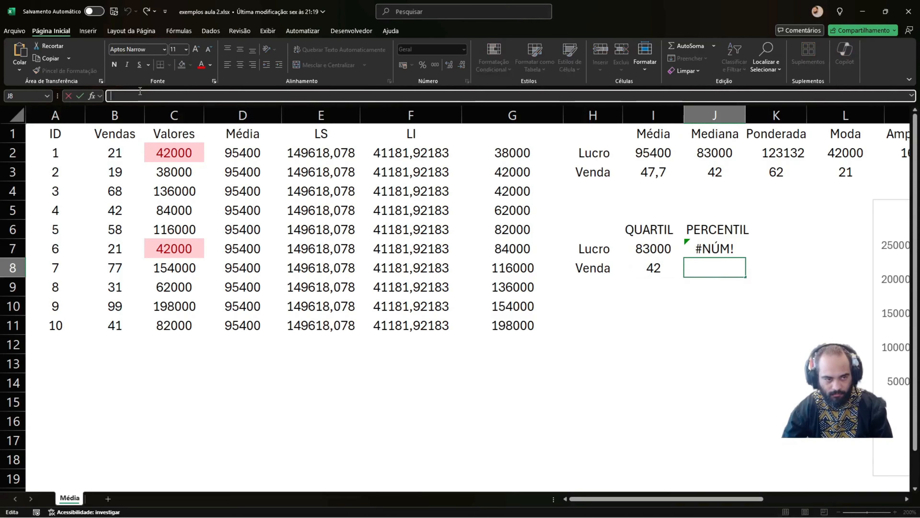
key(ctrl+v)
key(Return)
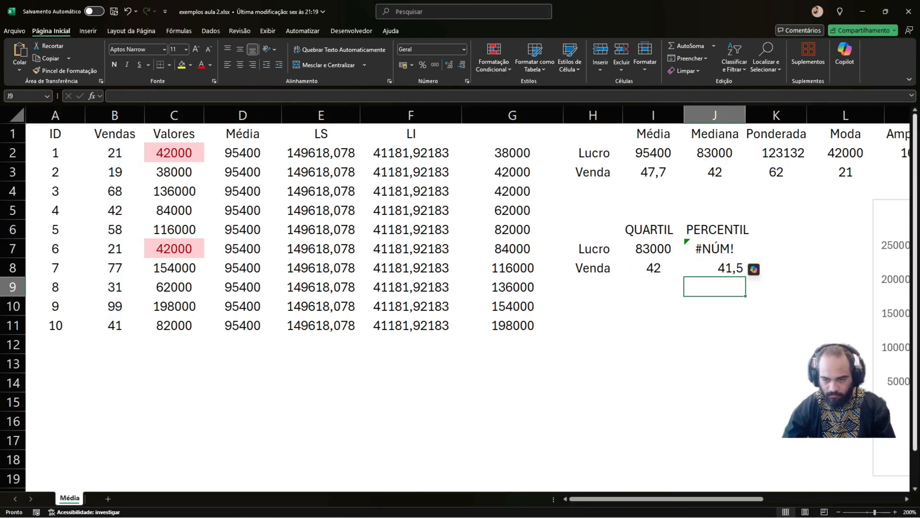
Change the Venda percentile formula in J8 to =PERCENTIL.EXC(B2:B11;0,5)
key(Up)
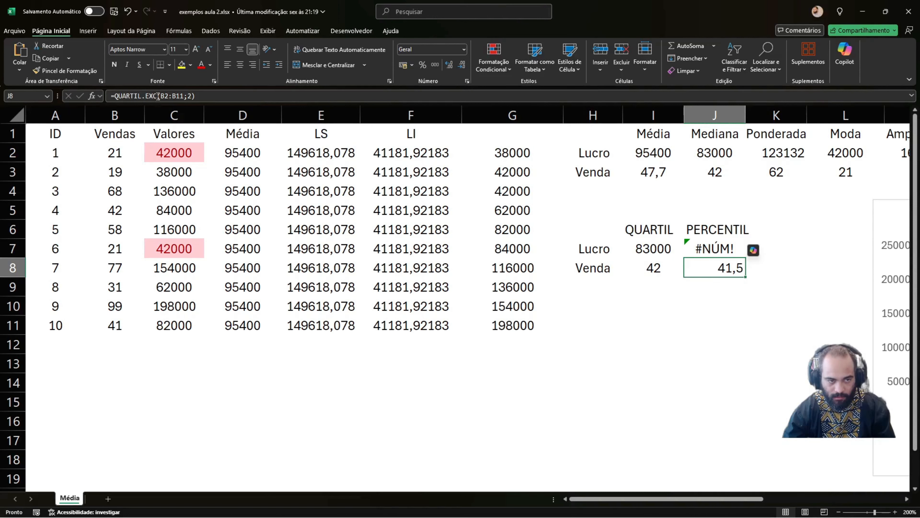
drag(158, 95, 115, 98)
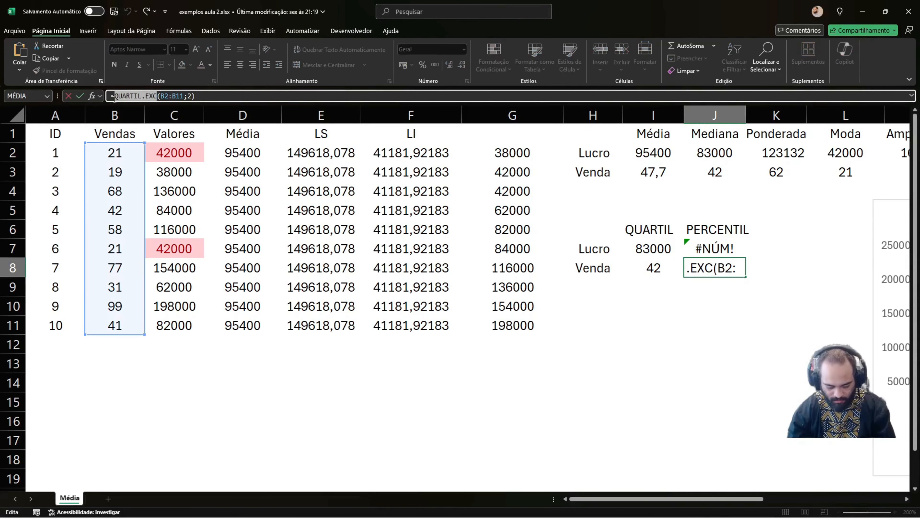
text(PER)
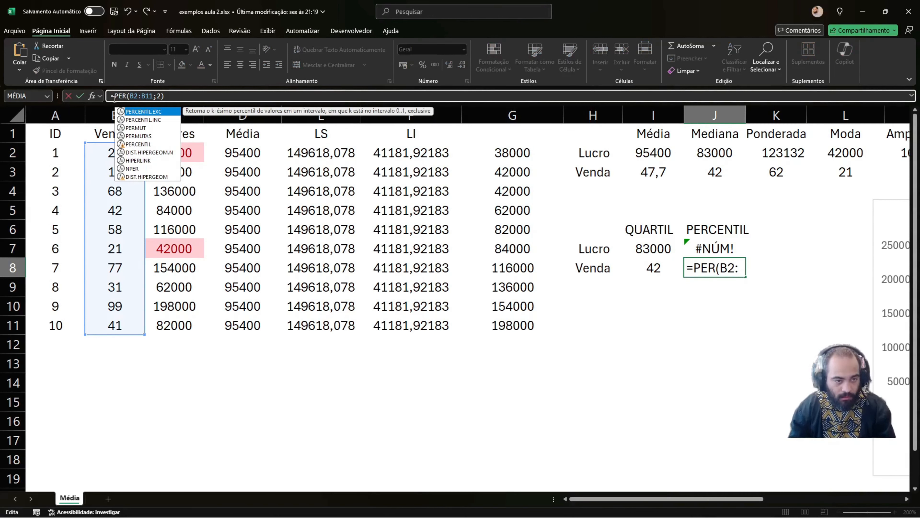
key(Tab)
right_click(115, 98)
click(214, 97)
drag(200, 96, 194, 96)
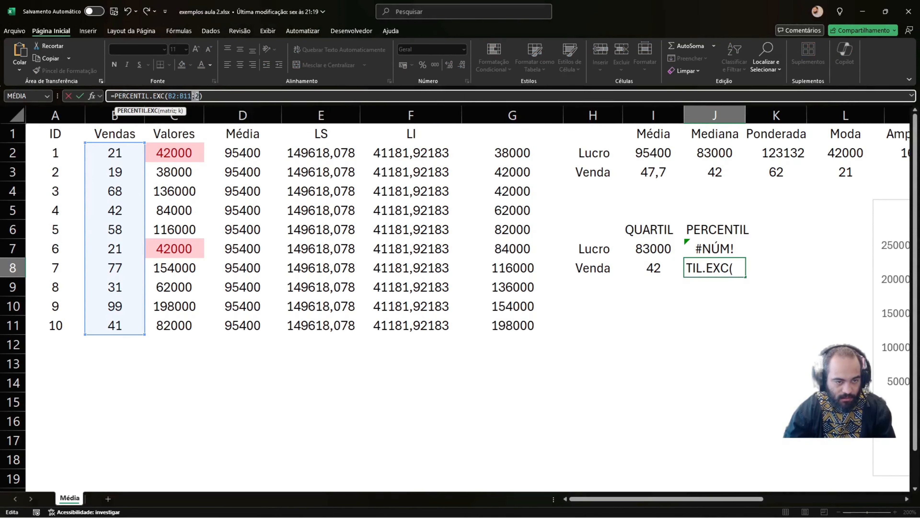
click(198, 96)
text(0,5)
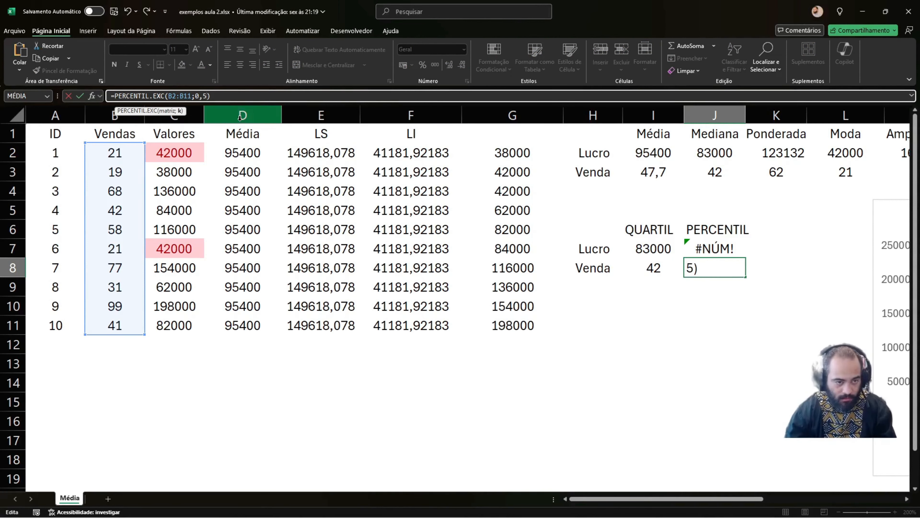
key(Return)
Change the percentile argument of the Lucro formula in J7 to 0,30
click(721, 250)
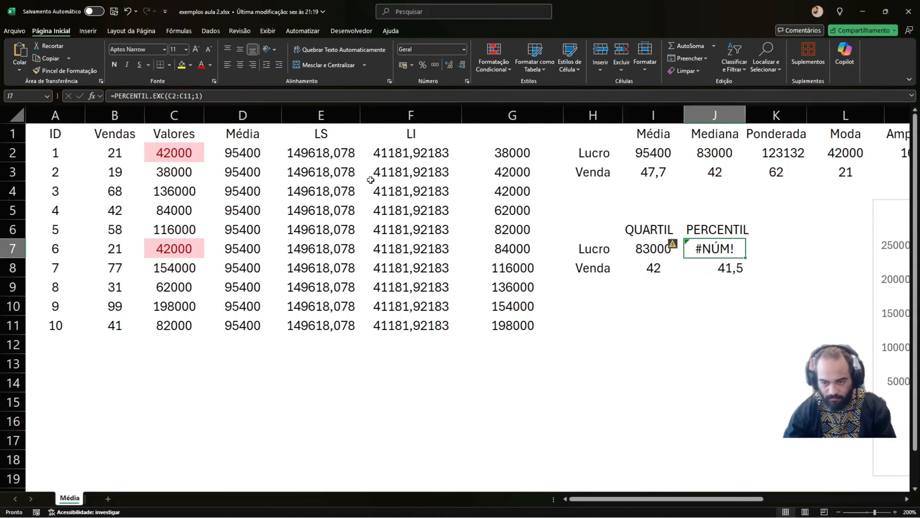
click(192, 95)
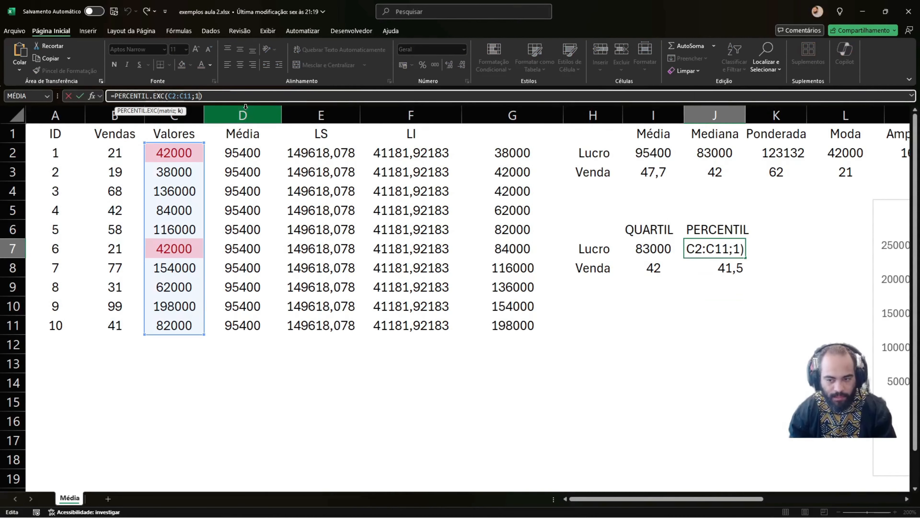
key(BackSpace)
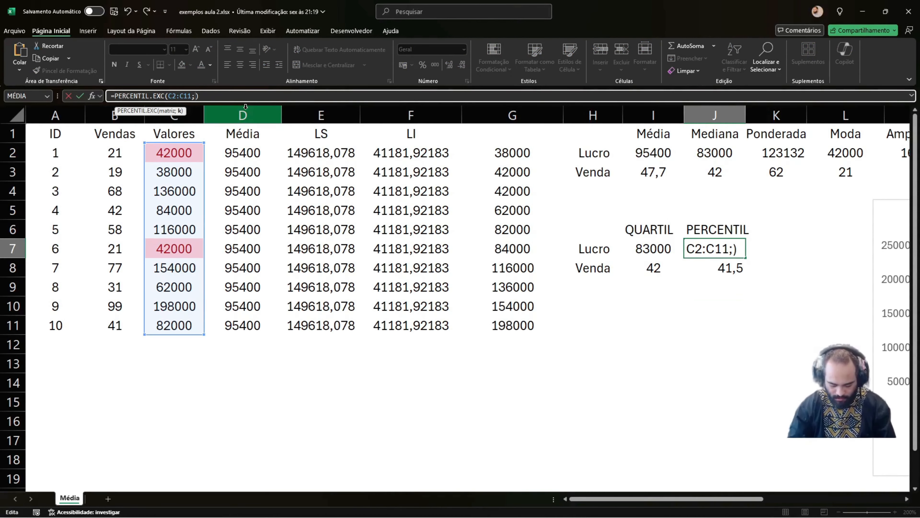
text(0,30)
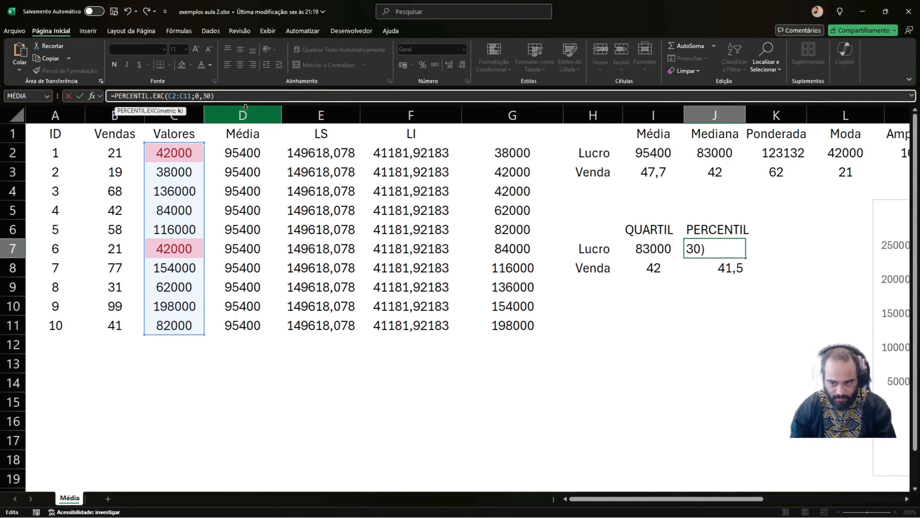
key(Return)
click(719, 251)
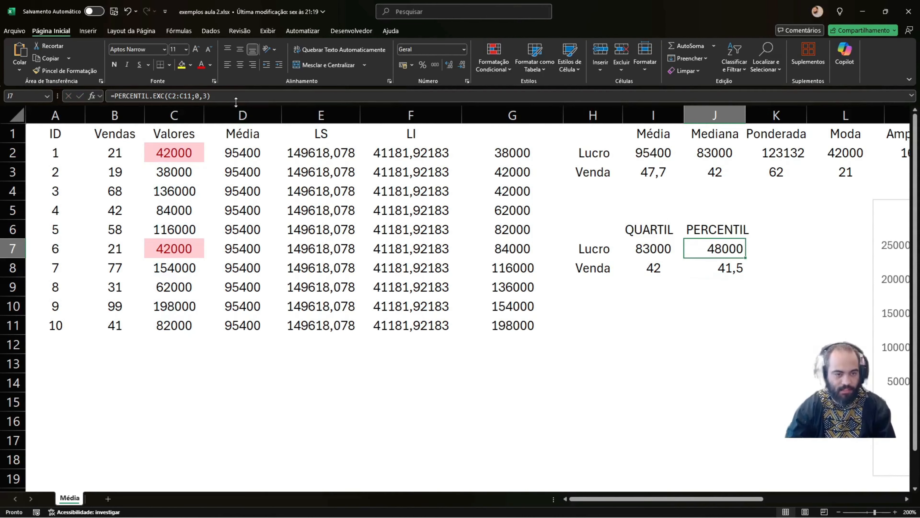
Change the quartile argument of the Lucro QUARTIL.EXC formula in I7 to 1
click(623, 243)
click(192, 95)
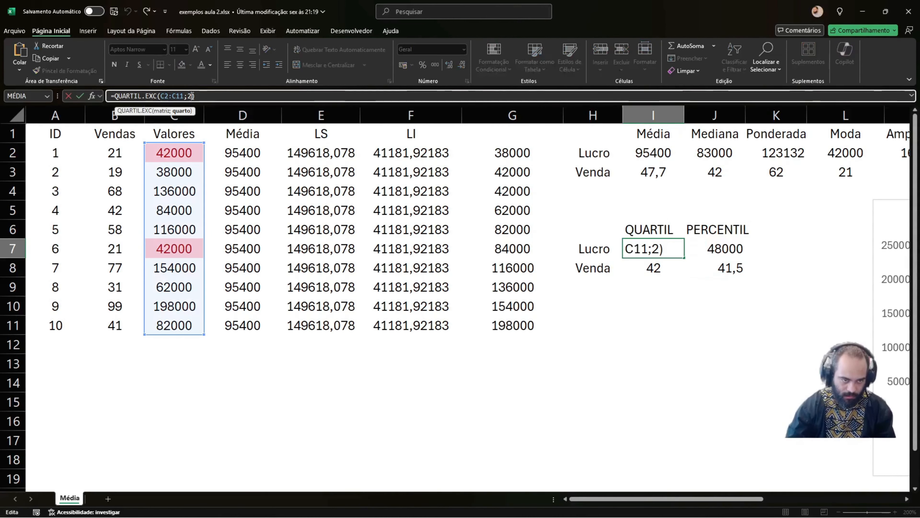
key(BackSpace)
text(1)
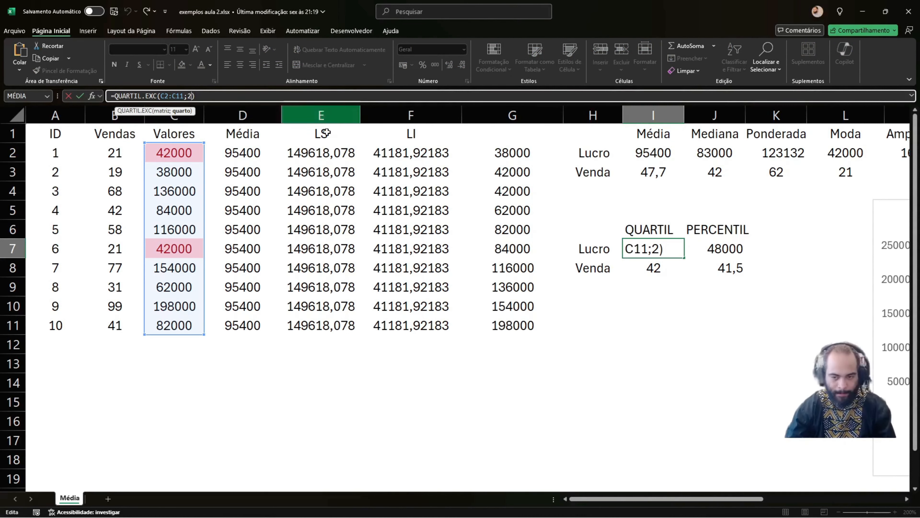
key(Return)
click(652, 245)
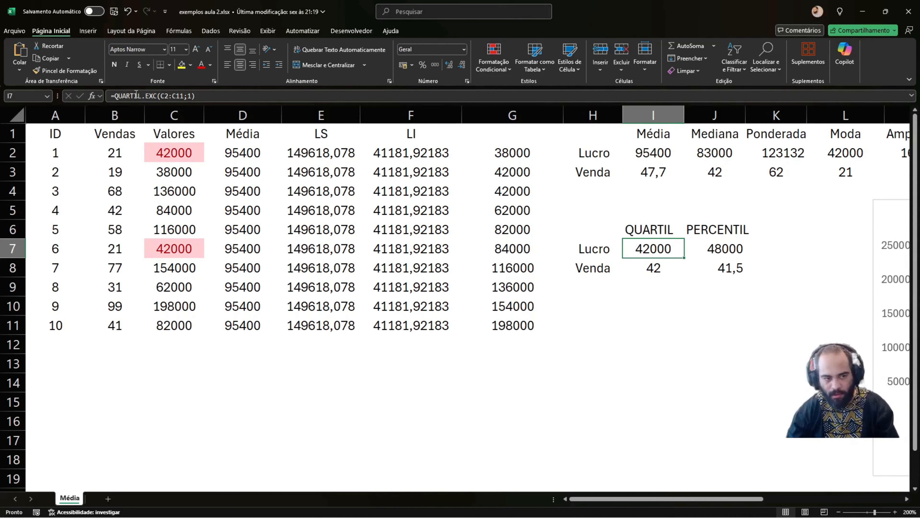
click(191, 96)
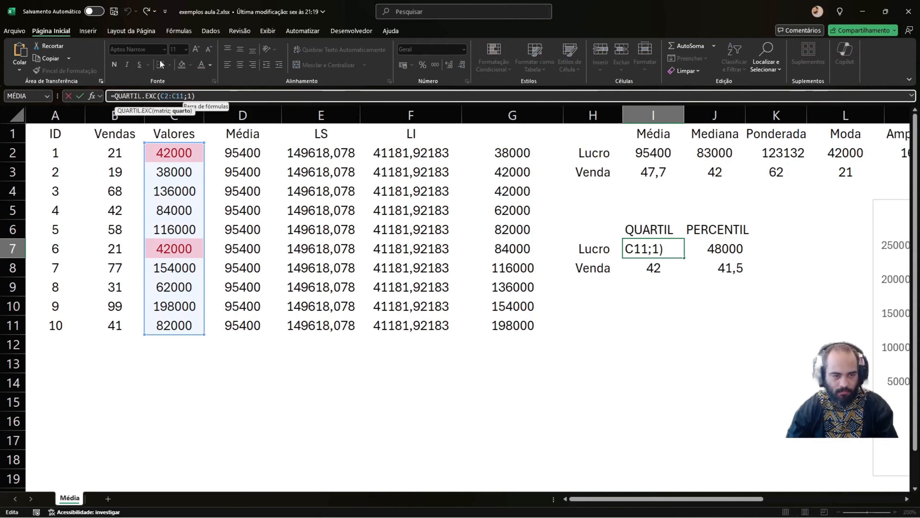
key(Escape)
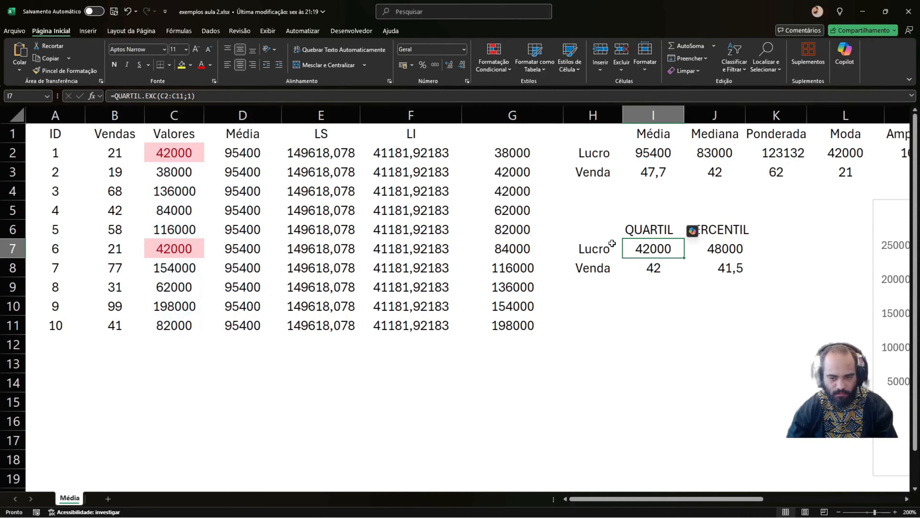
Examine the three lowest sorted values in G2:G4 and set the percentile argument of the Lucro formula in J7 to 0,1
drag(496, 192, 500, 154)
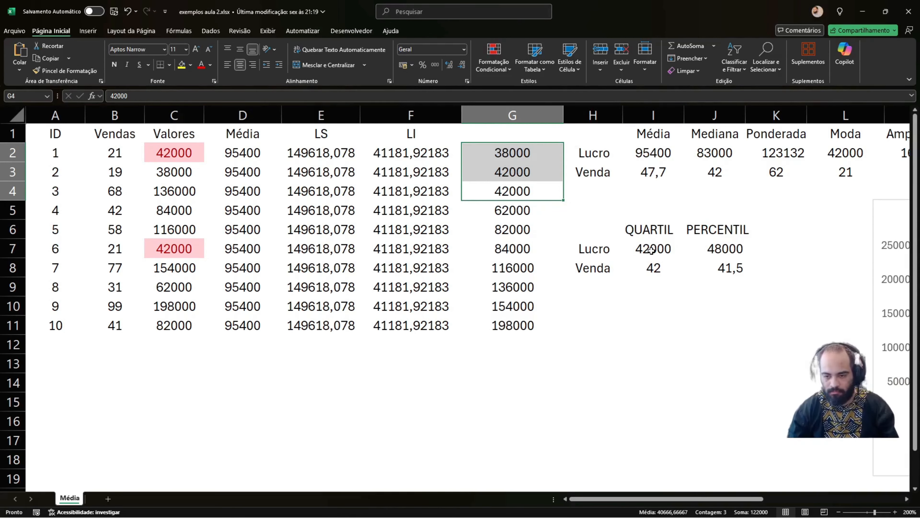
click(716, 248)
click(206, 96)
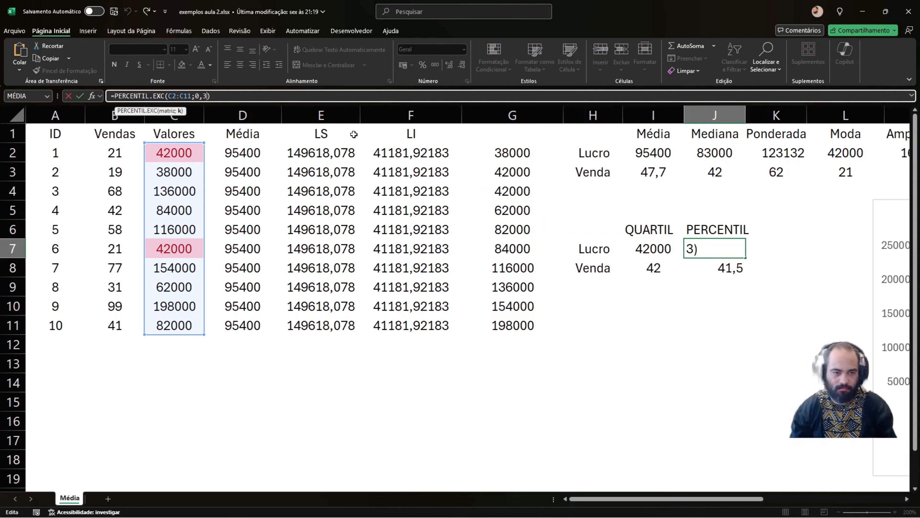
key(BackSpace)
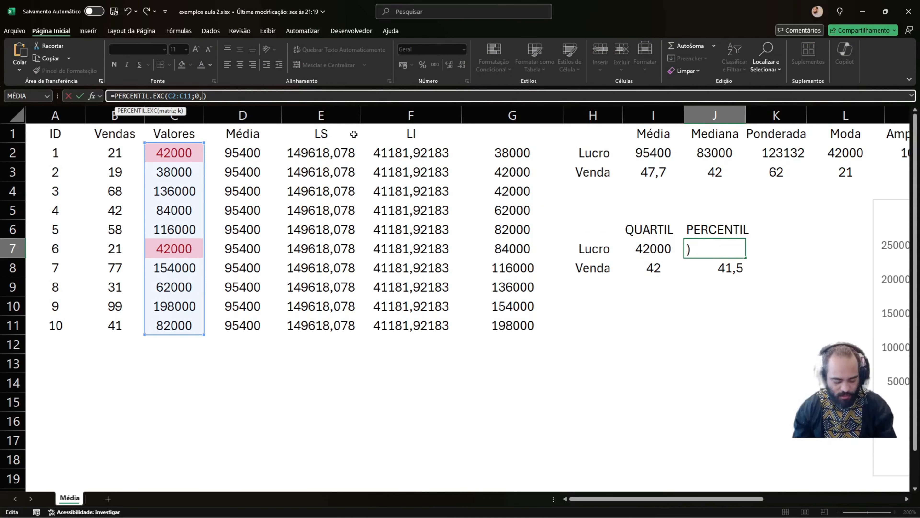
text(1)
key(Return)
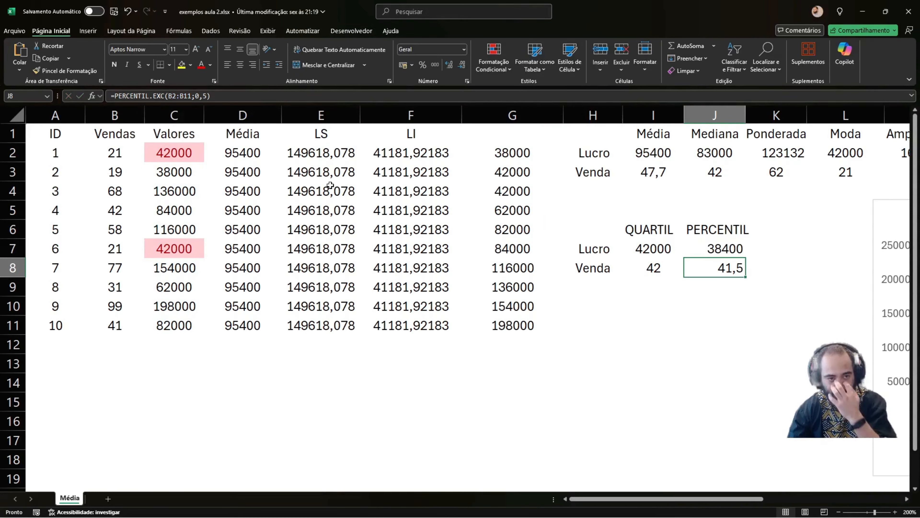
click(206, 98)
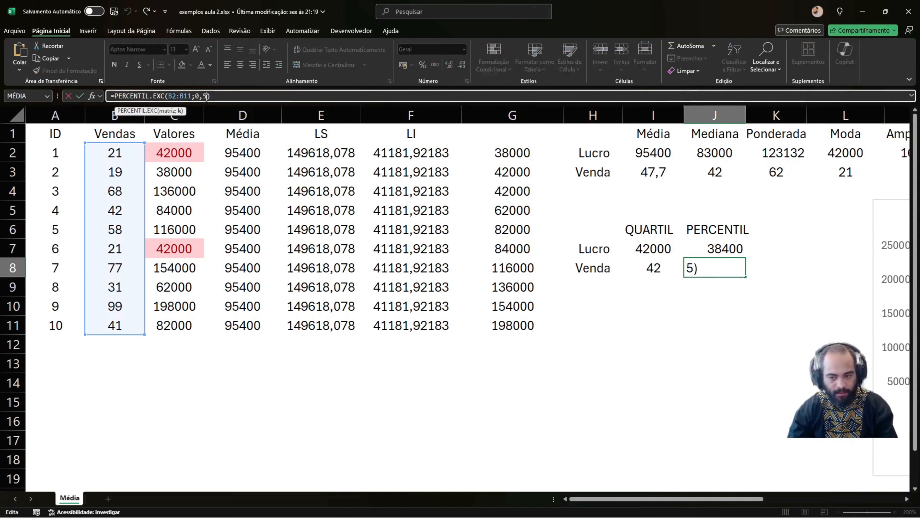
key(Escape)
click(706, 253)
click(209, 95)
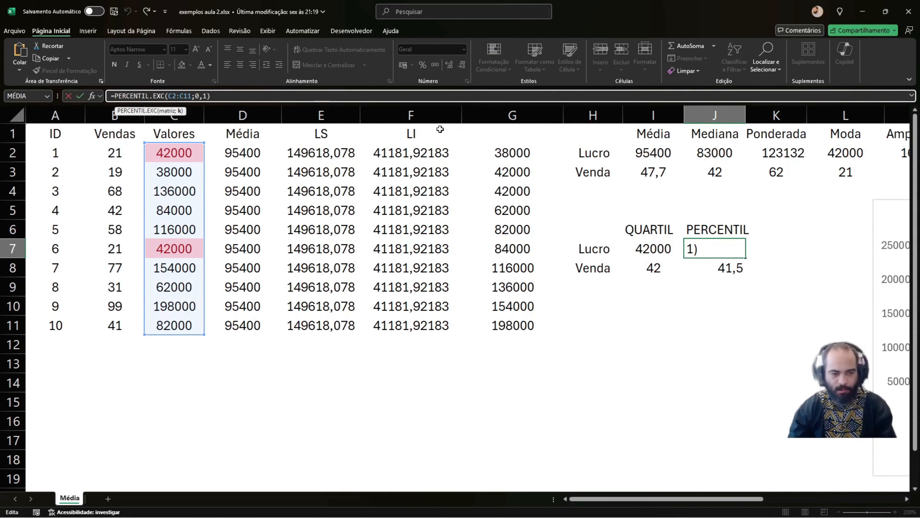
key(Escape)
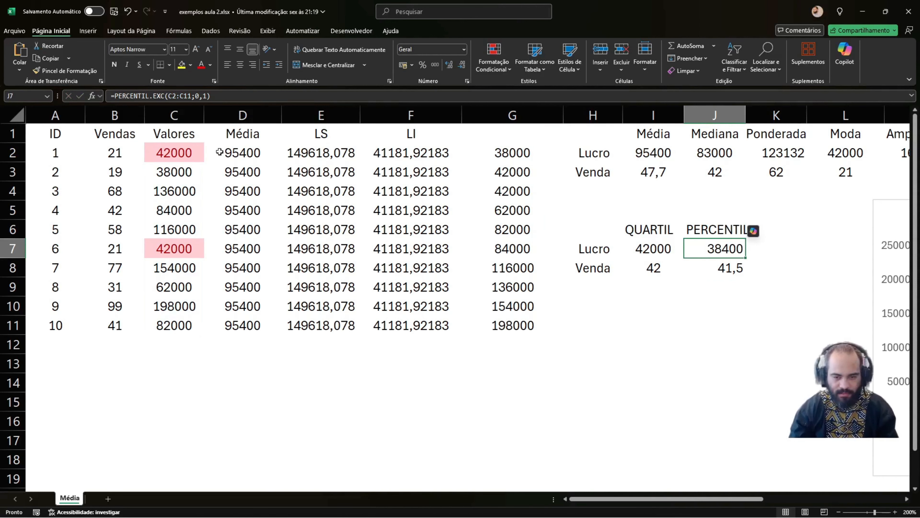
Change the percentile argument of the Lucro PERCENTIL.EXC formula in J7 to 0,2
click(512, 147)
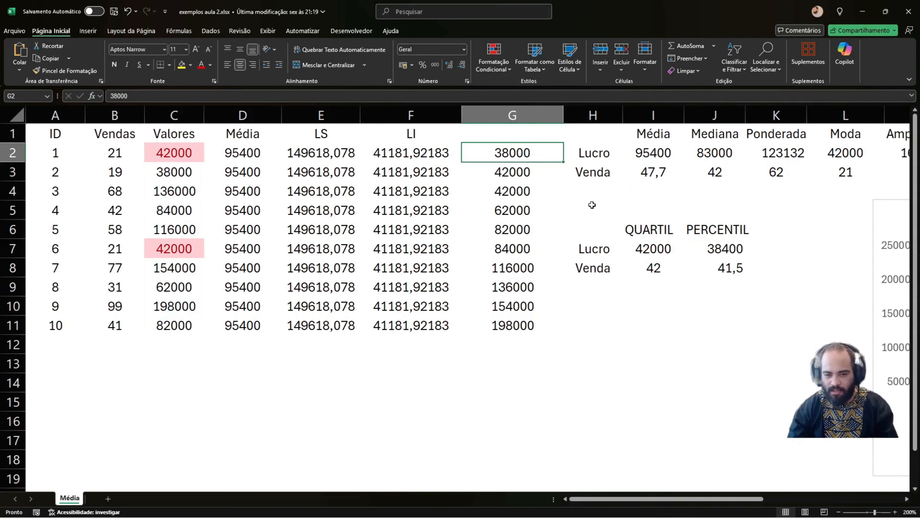
click(731, 247)
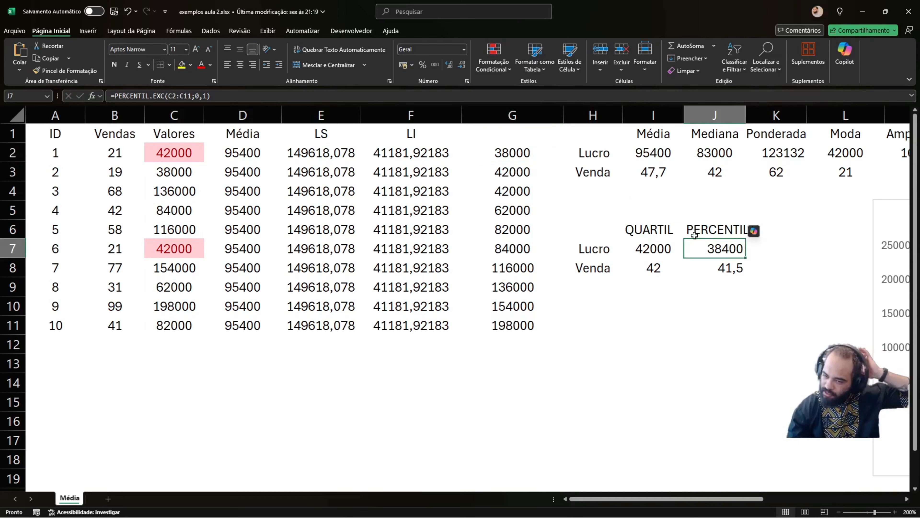
click(207, 95)
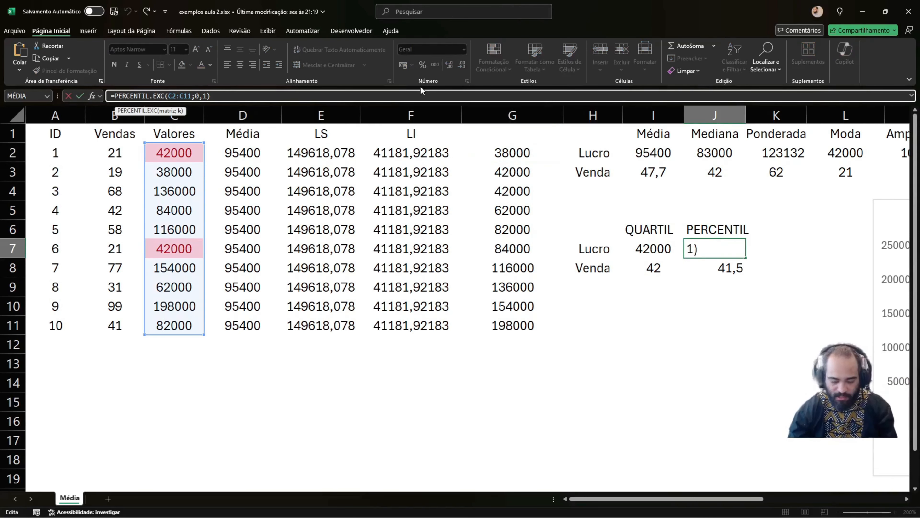
key(Return)
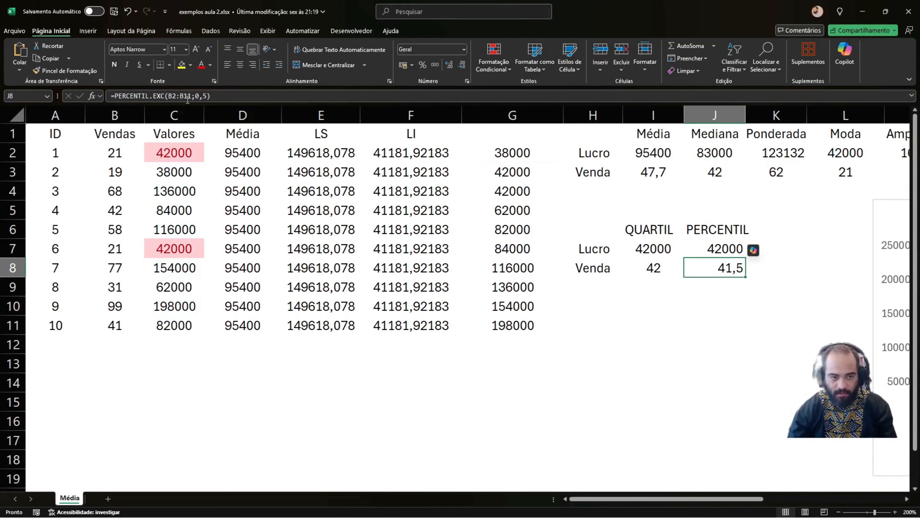
Change the percentile argument of the Lucro PERCENTIL.EXC formula in J7 to 0,3
click(716, 249)
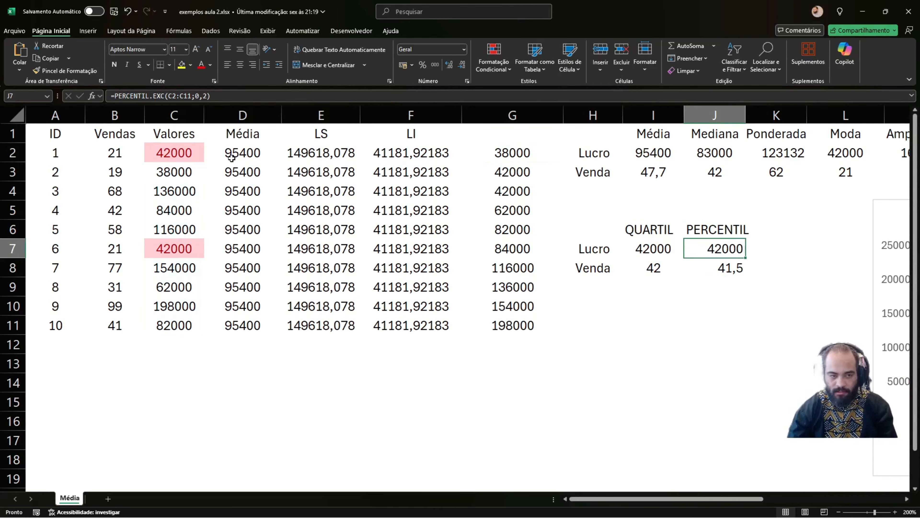
click(207, 95)
key(BackSpace)
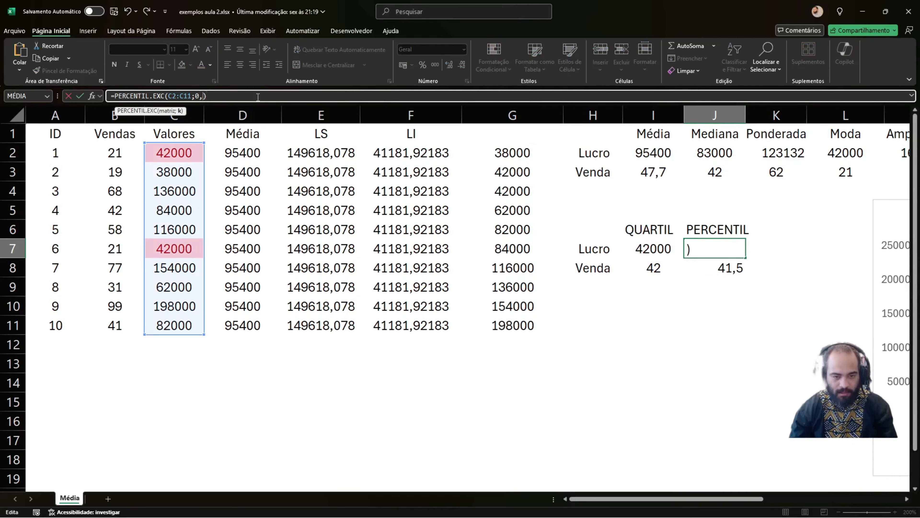
text(3)
key(Return)
click(712, 249)
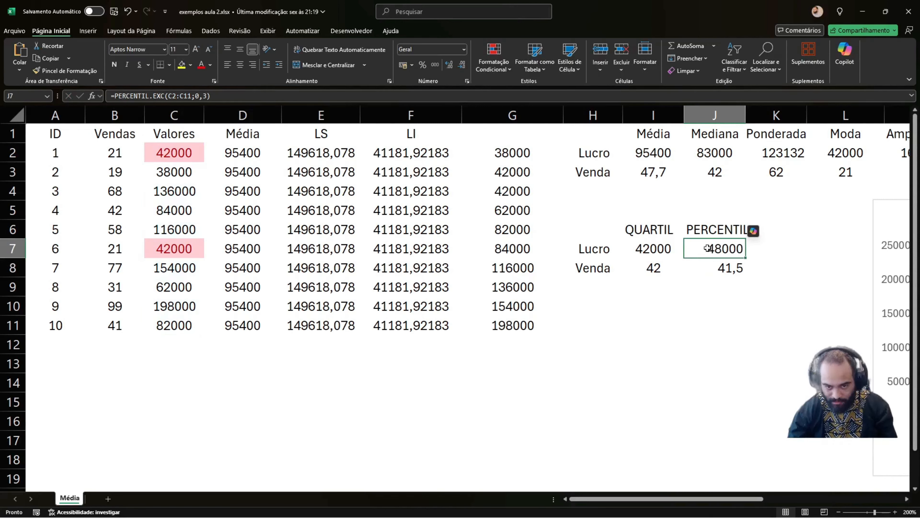
click(201, 95)
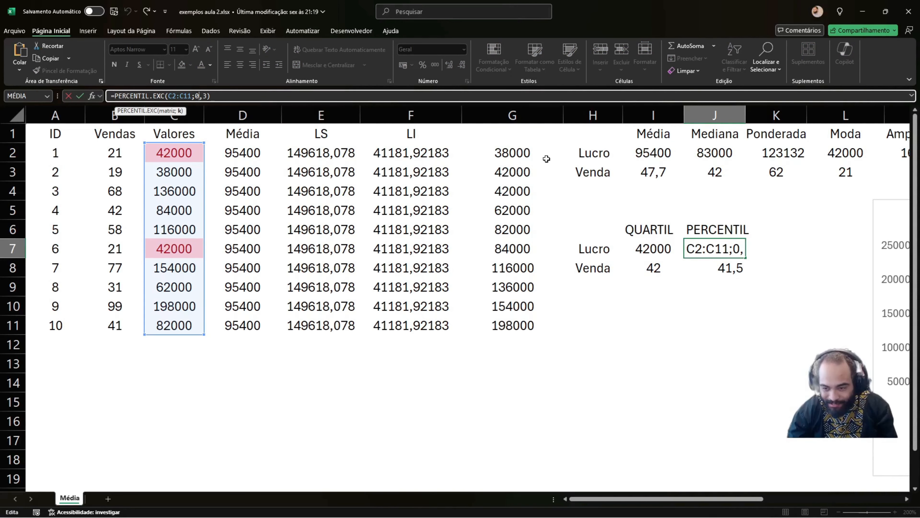
key(Escape)
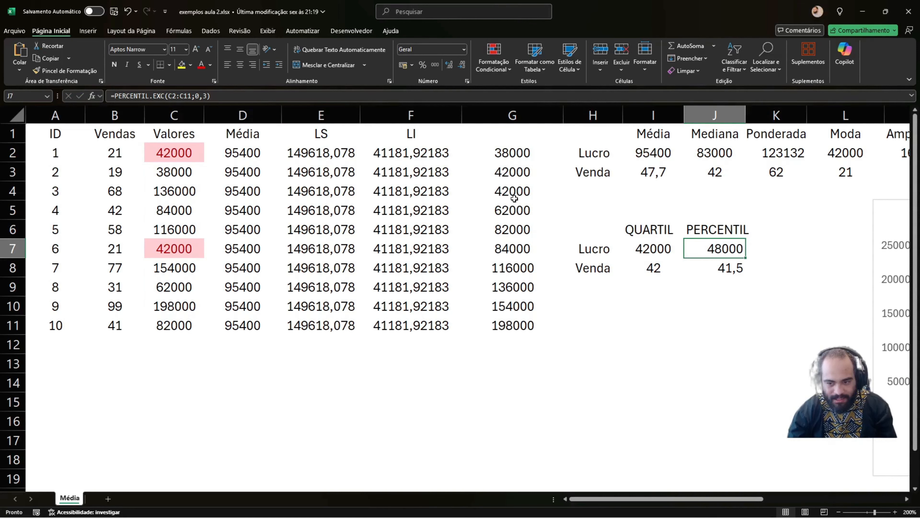
Compare the sorted values in G4:G5 and set the percentile argument of the Lucro formula in J7 to 0,5
drag(511, 192, 514, 209)
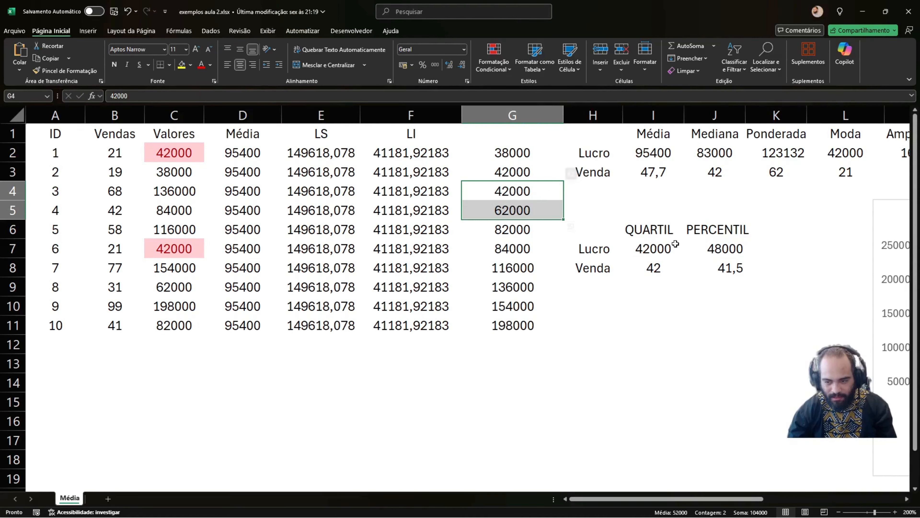
click(724, 249)
click(205, 95)
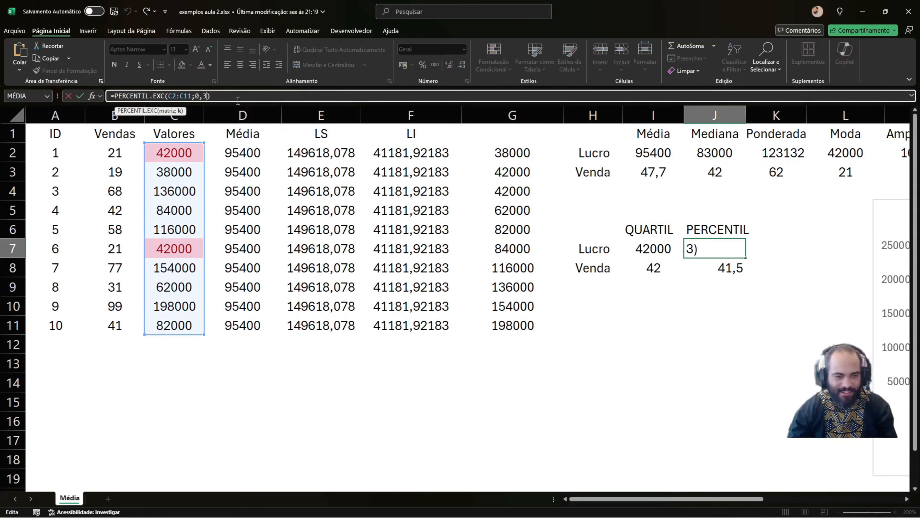
key(BackSpace)
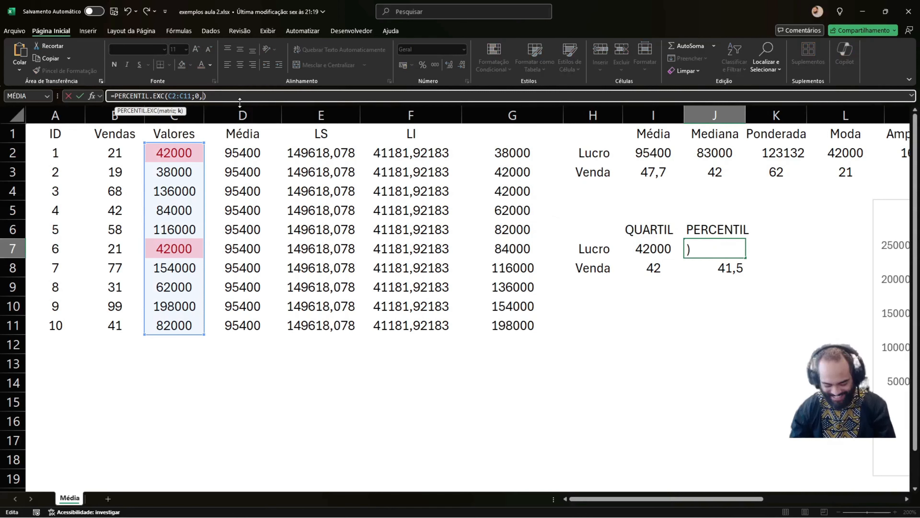
text(5)
key(Return)
click(730, 247)
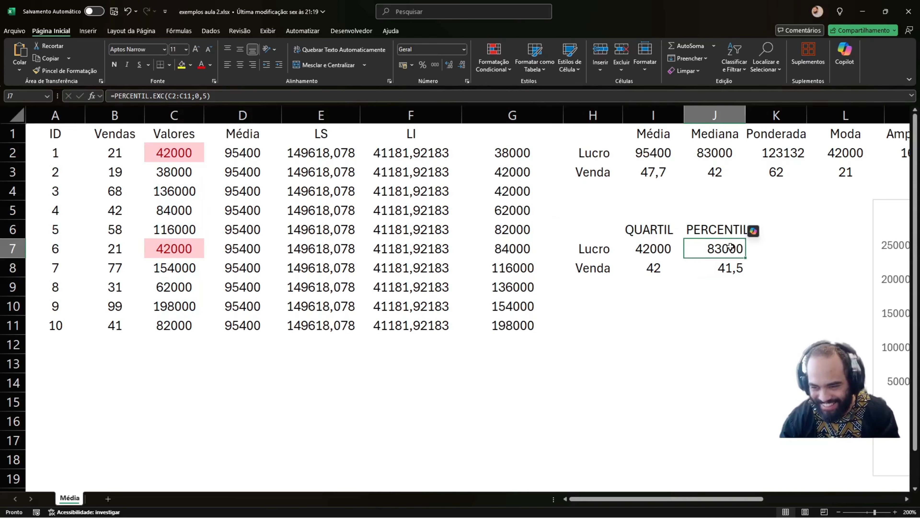
click(725, 273)
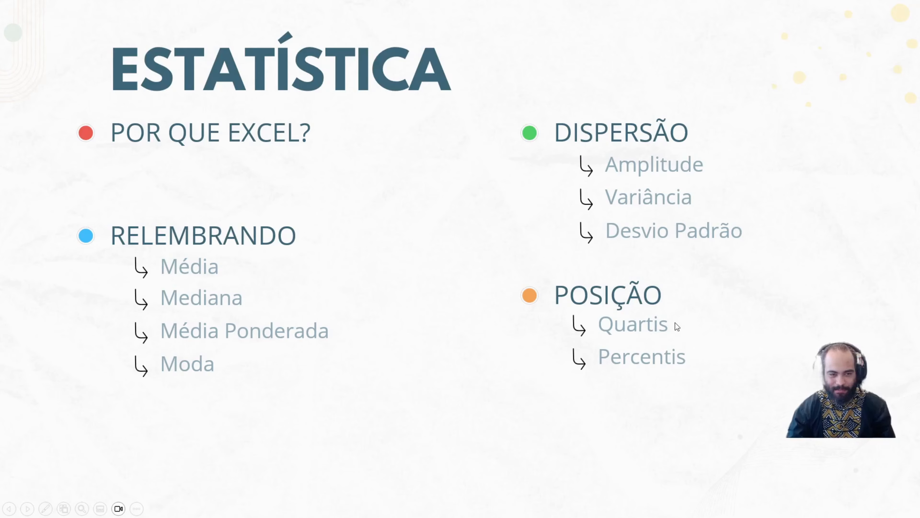
key(Right)
key(Left)
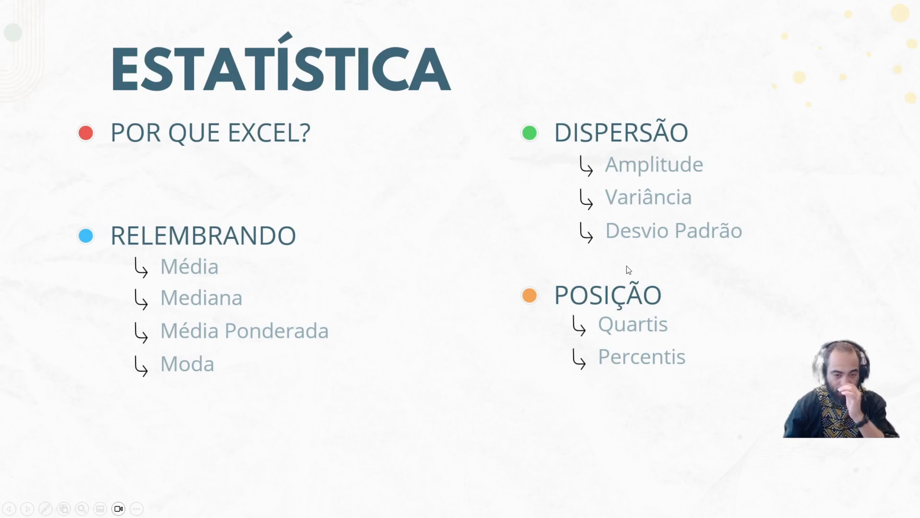